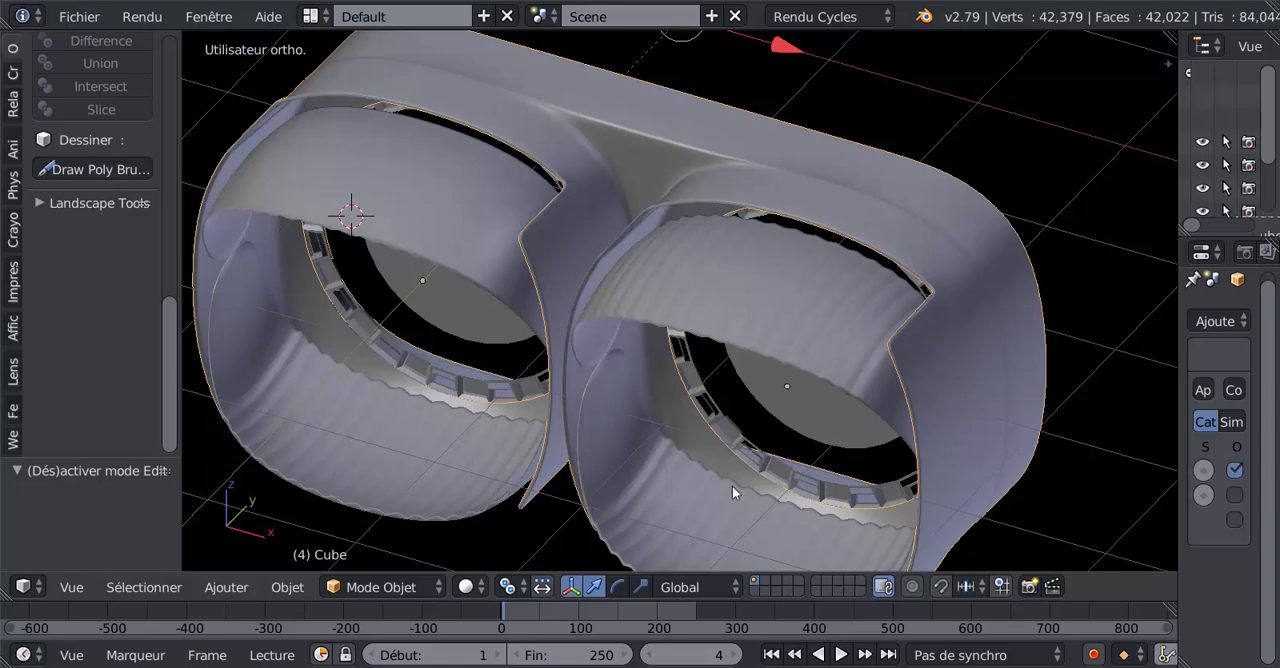
Examine the twin nozzle housing and its ribbed flaps from above, the side and below.
scroll(725, 492, "down", 1)
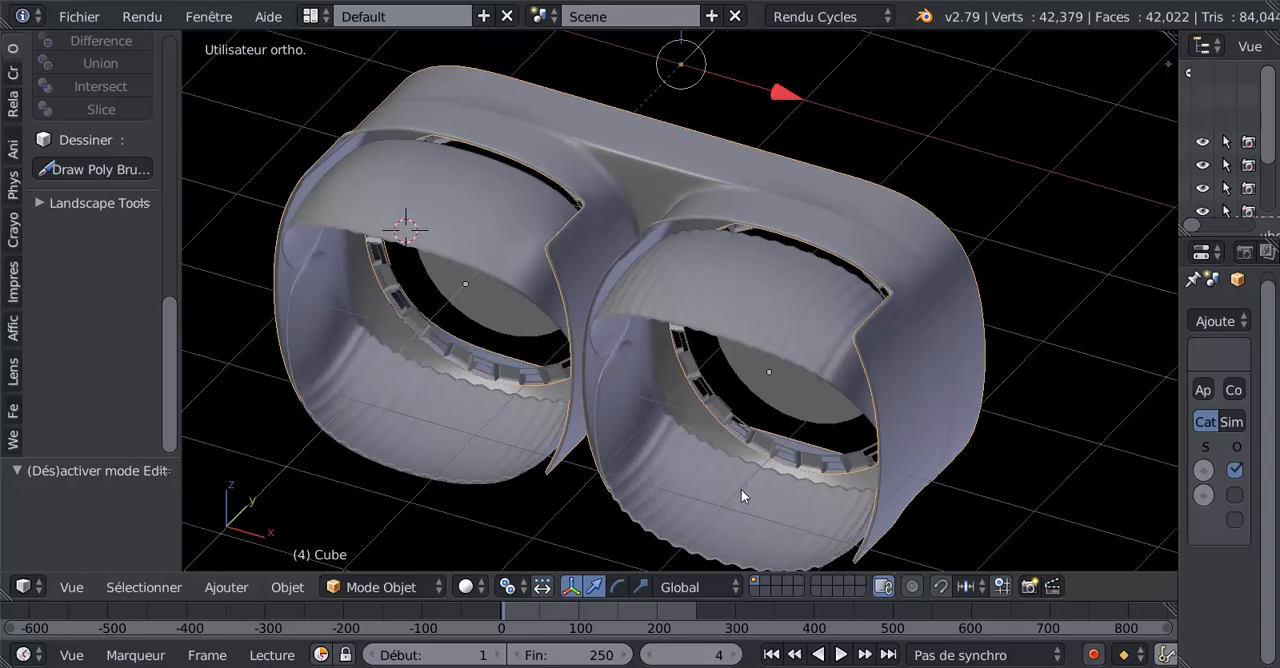
middle_click_drag(622, 515, 676, 523)
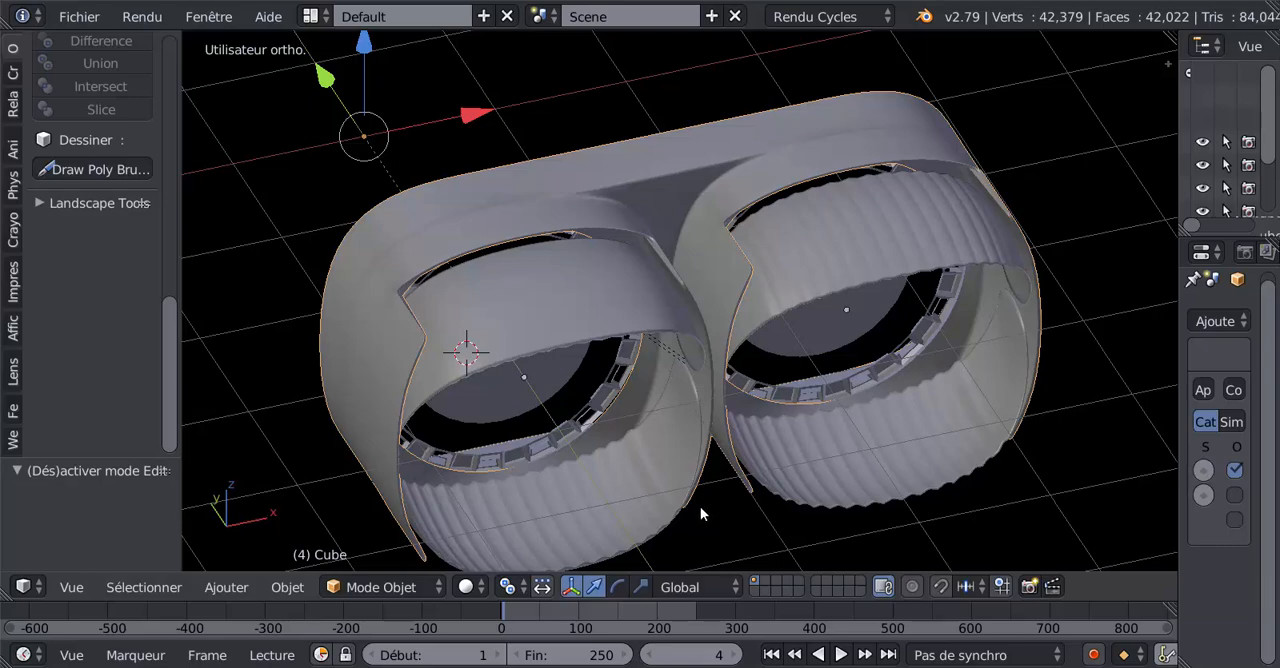
middle_click_drag(700, 506, 777, 457)
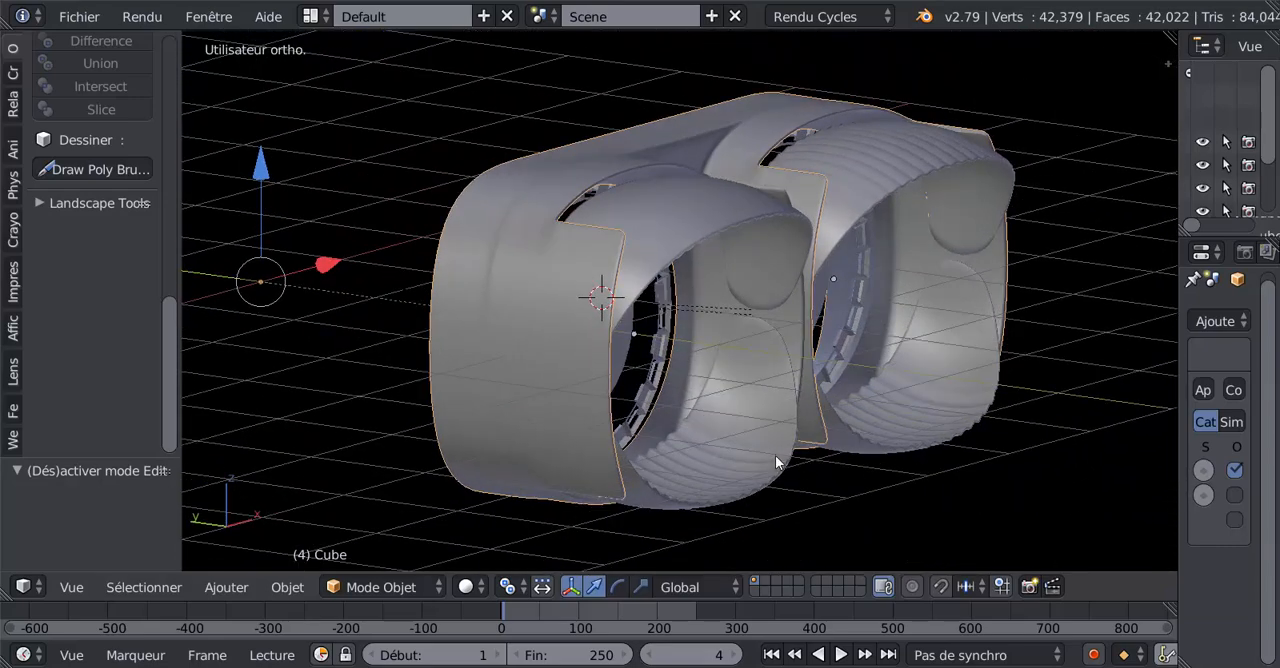
scroll(780, 460, "up", 3)
scroll(816, 471, "down", 2)
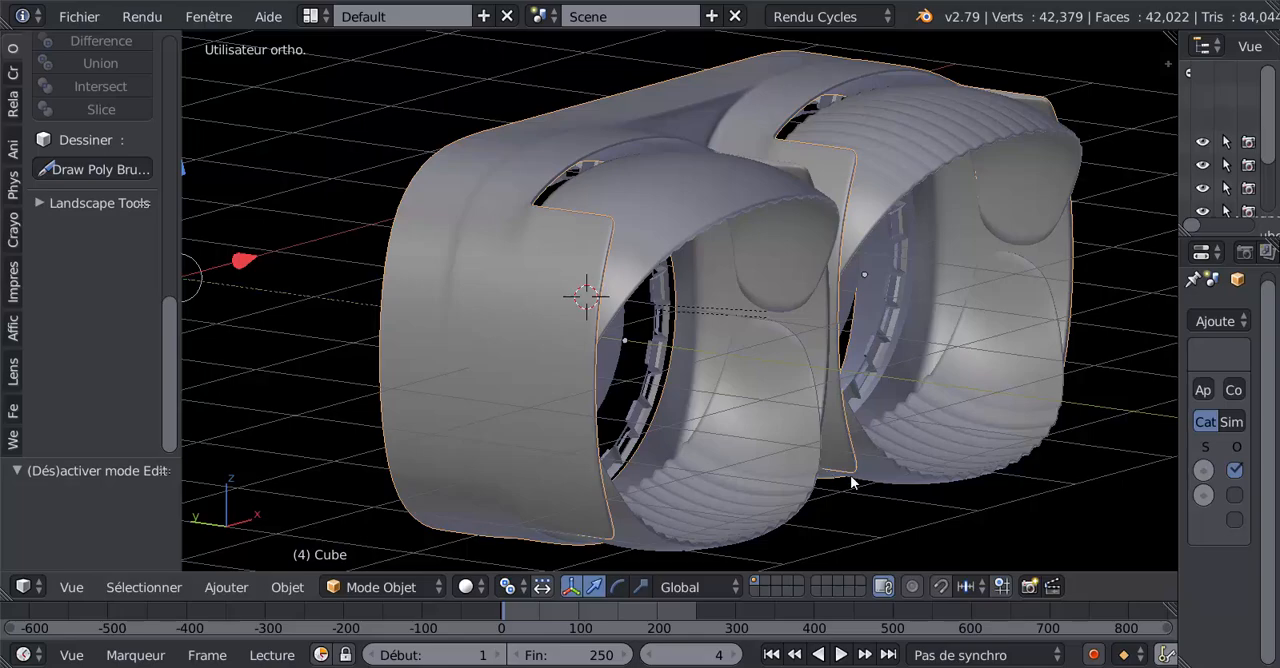
middle_click_drag(851, 480, 821, 454)
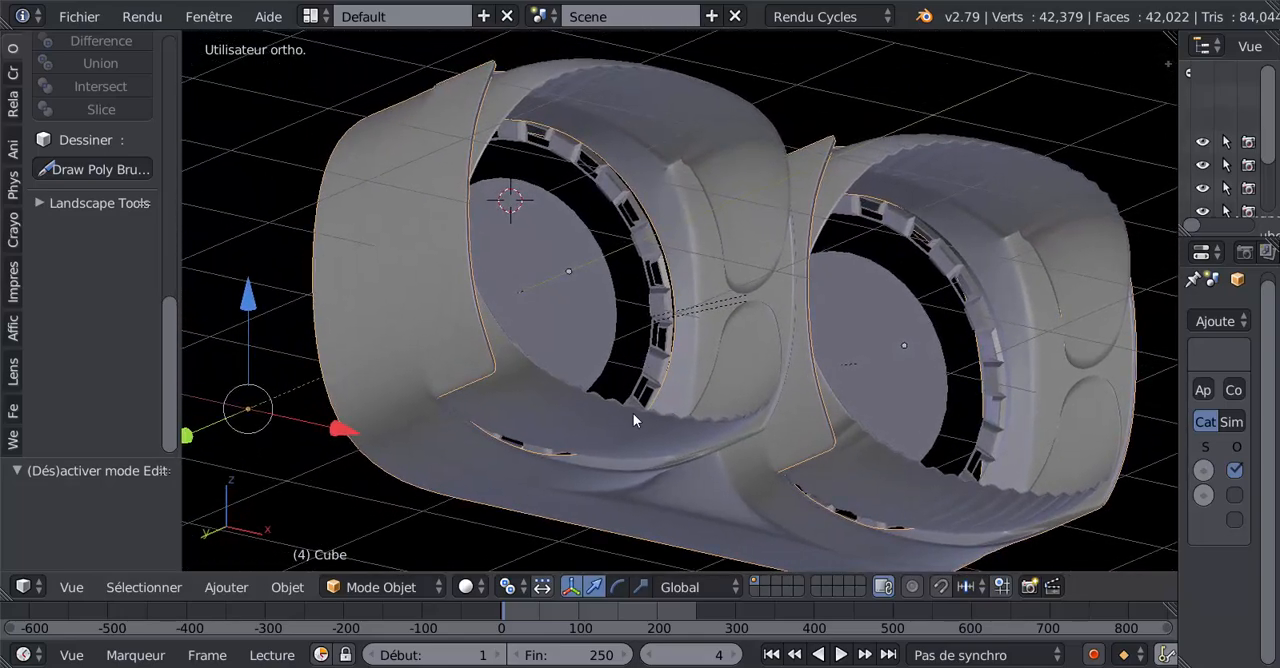
middle_click_drag(837, 280, 845, 311)
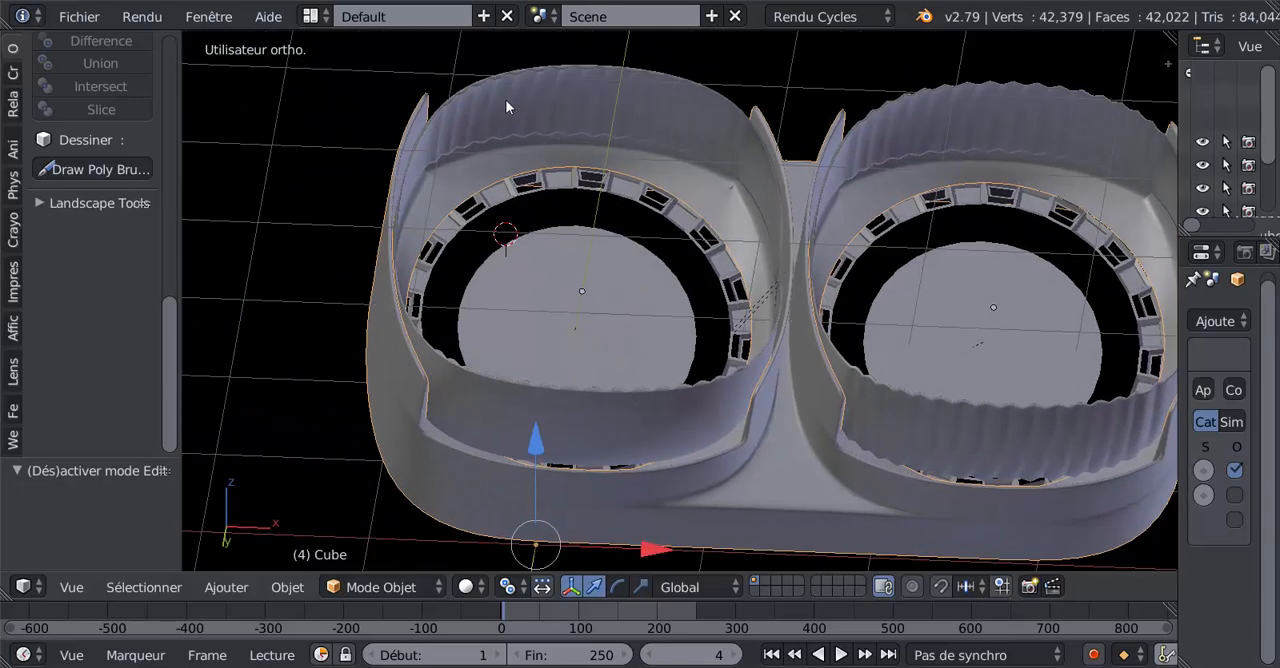
middle_click_drag(669, 146, 656, 305)
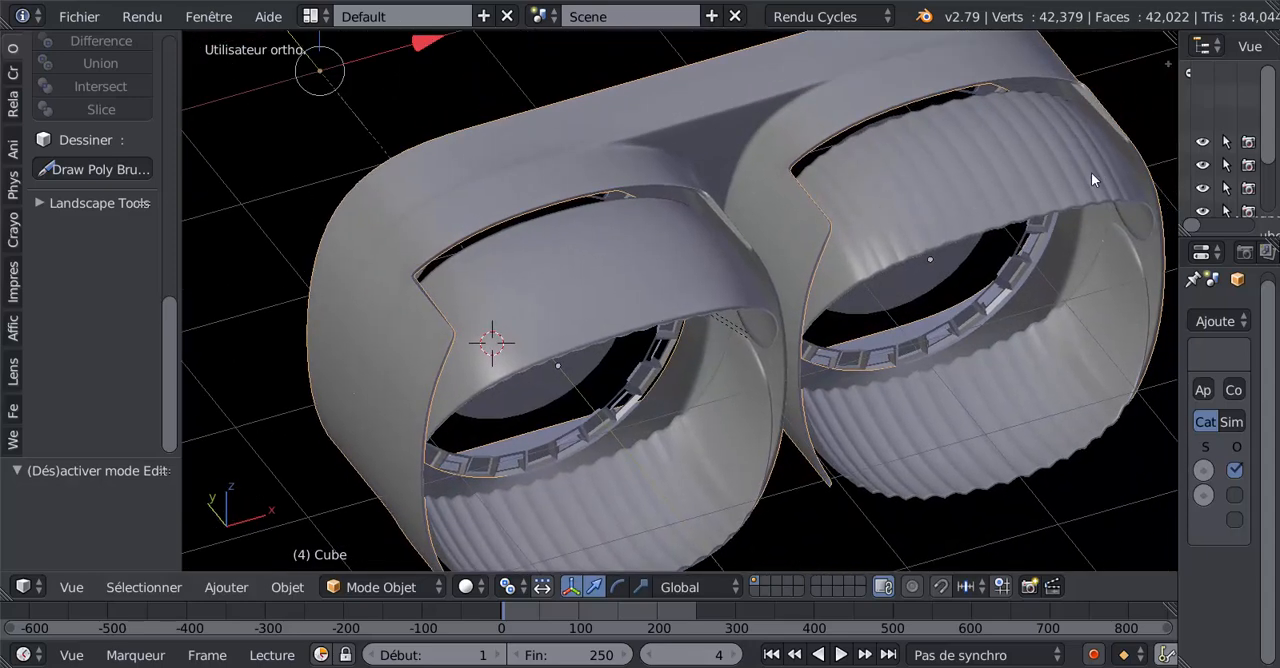
Inspect the right-hand nozzle's corrugated upper flap and inner ring up close from several angles.
middle_click_drag(1091, 180, 793, 240)
scroll(805, 251, "up", 8)
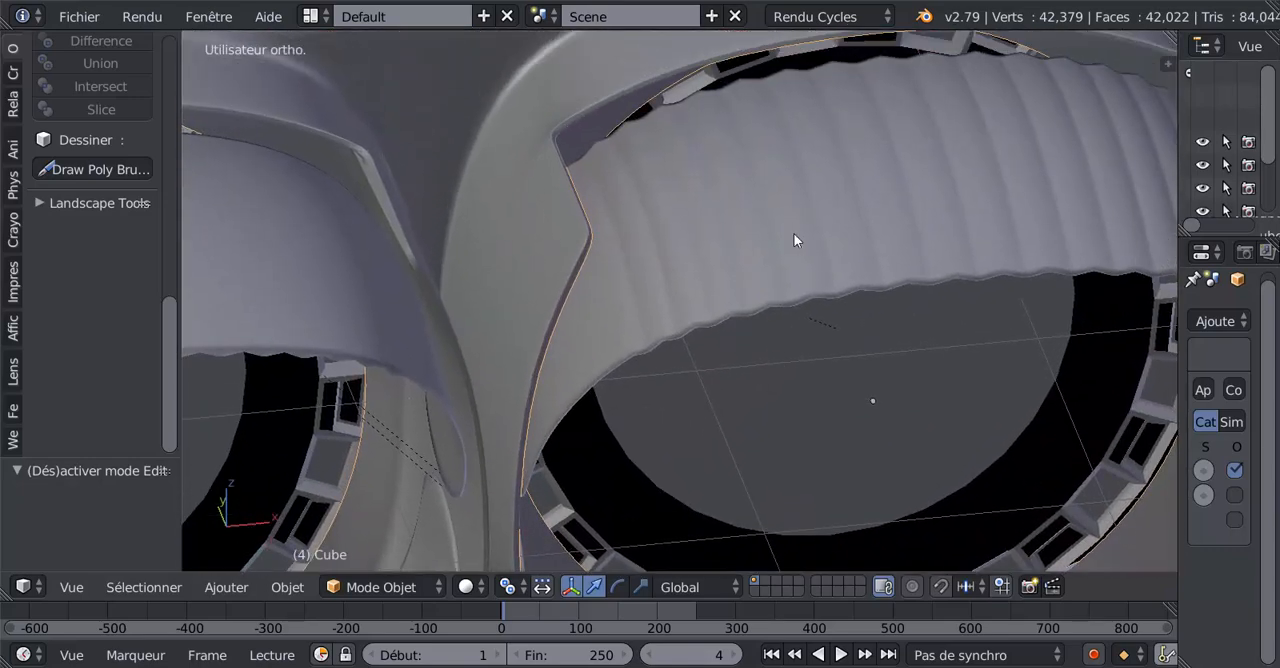
scroll(846, 267, "up", 2)
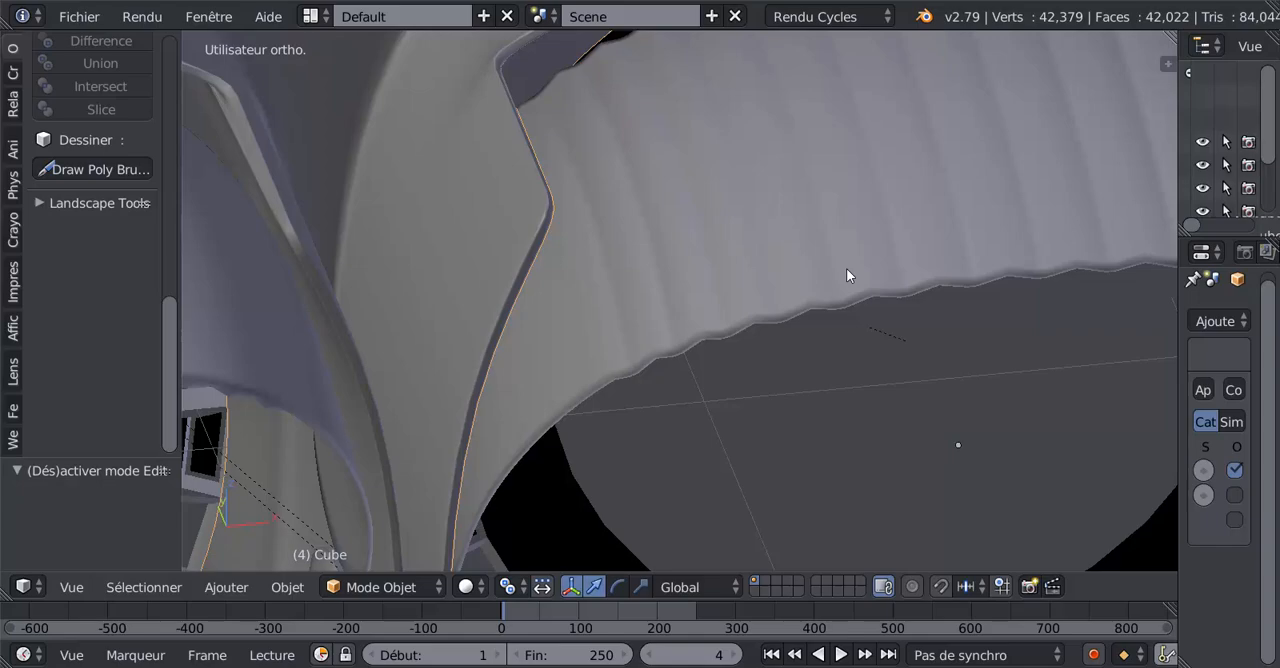
scroll(846, 268, "down", 1)
scroll(852, 275, "down", 6)
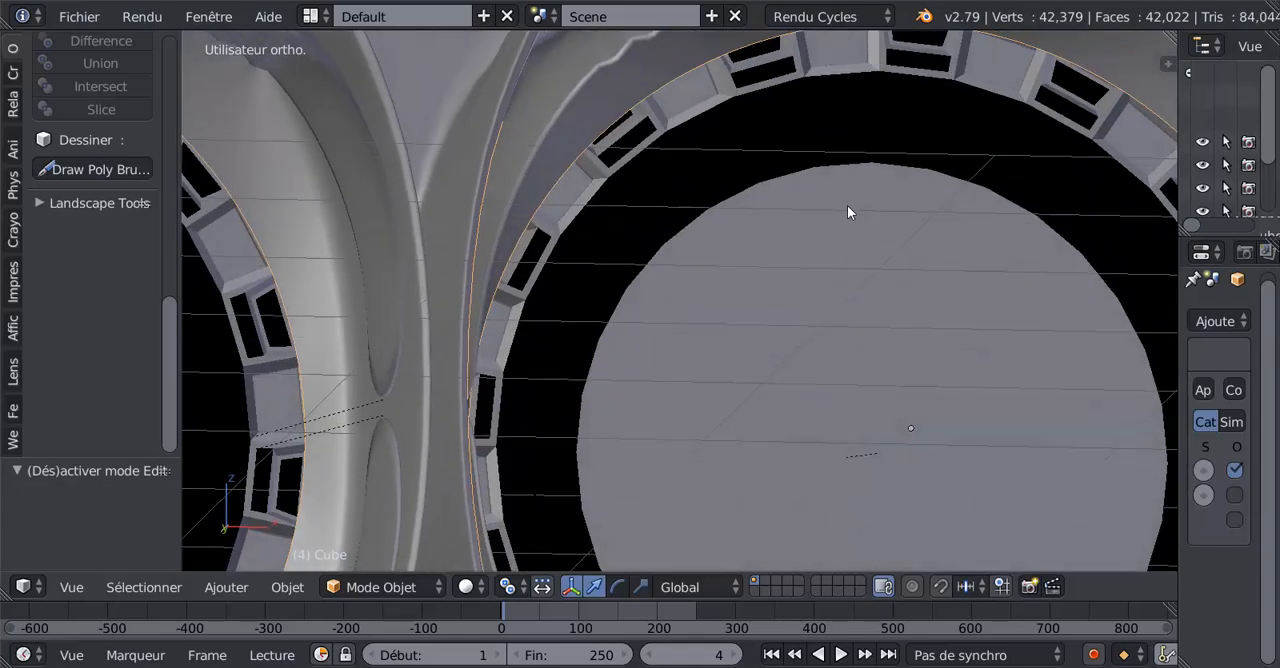
middle_click_drag(845, 189, 766, 126)
middle_click_drag(969, 118, 967, 185)
middle_click_drag(902, 250, 857, 270)
scroll(808, 197, "up", 4)
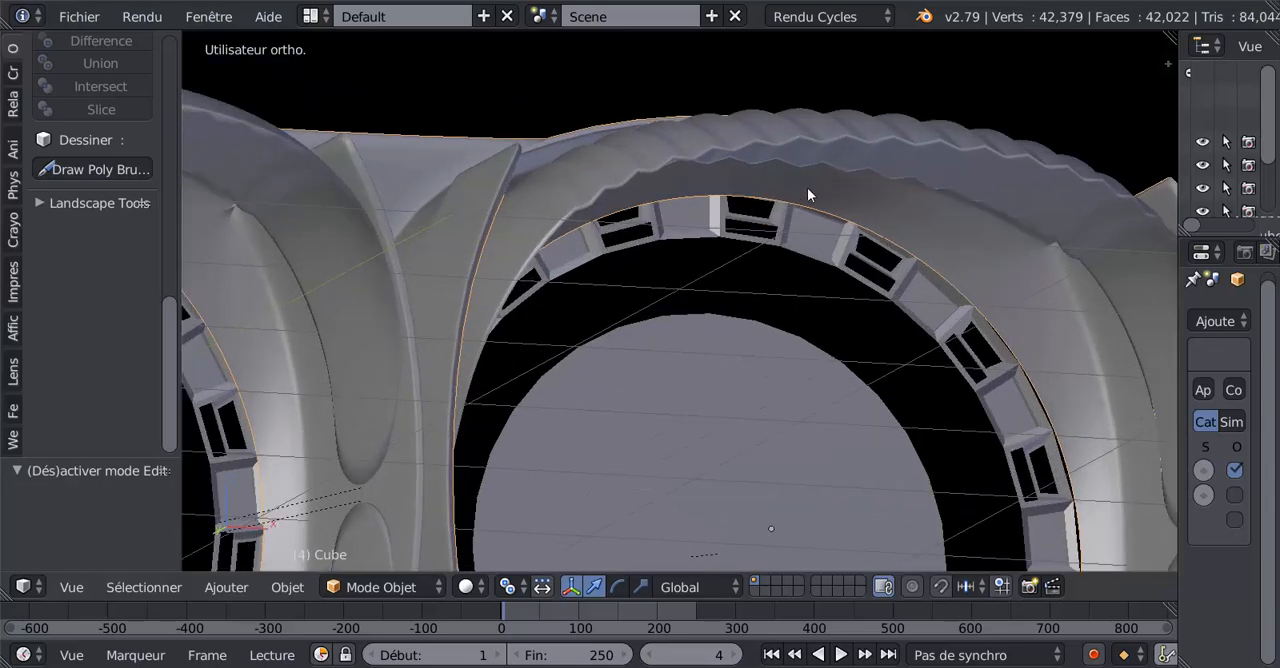
middle_click_drag(823, 211, 711, 322)
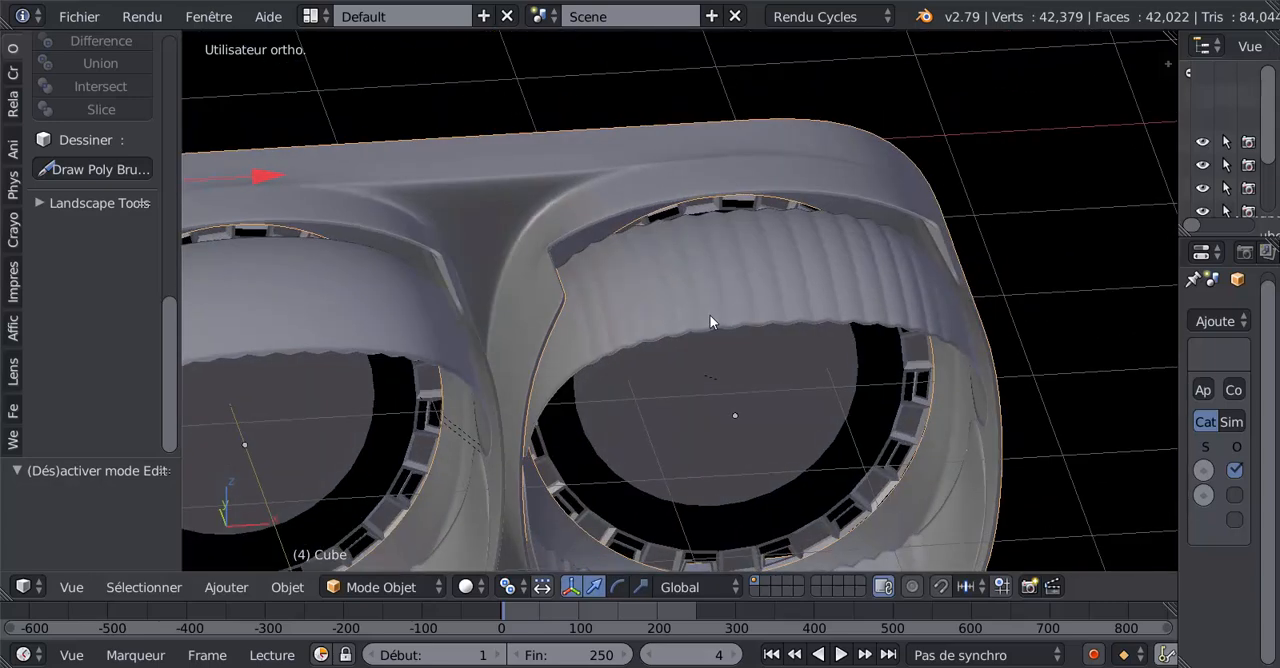
Leave the housing's mesh editing and open the corrugated upper flaps' mesh in Edit Mode instead.
key("Tab")
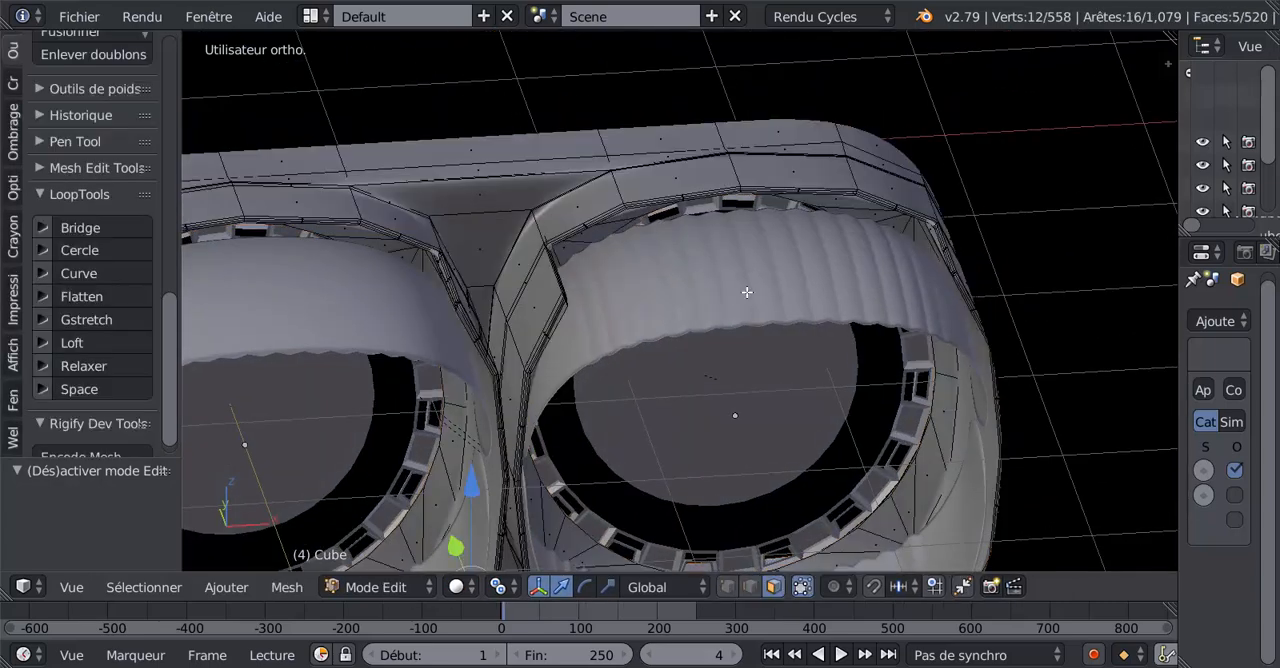
key("Tab")
right_click(737, 296)
key("Tab")
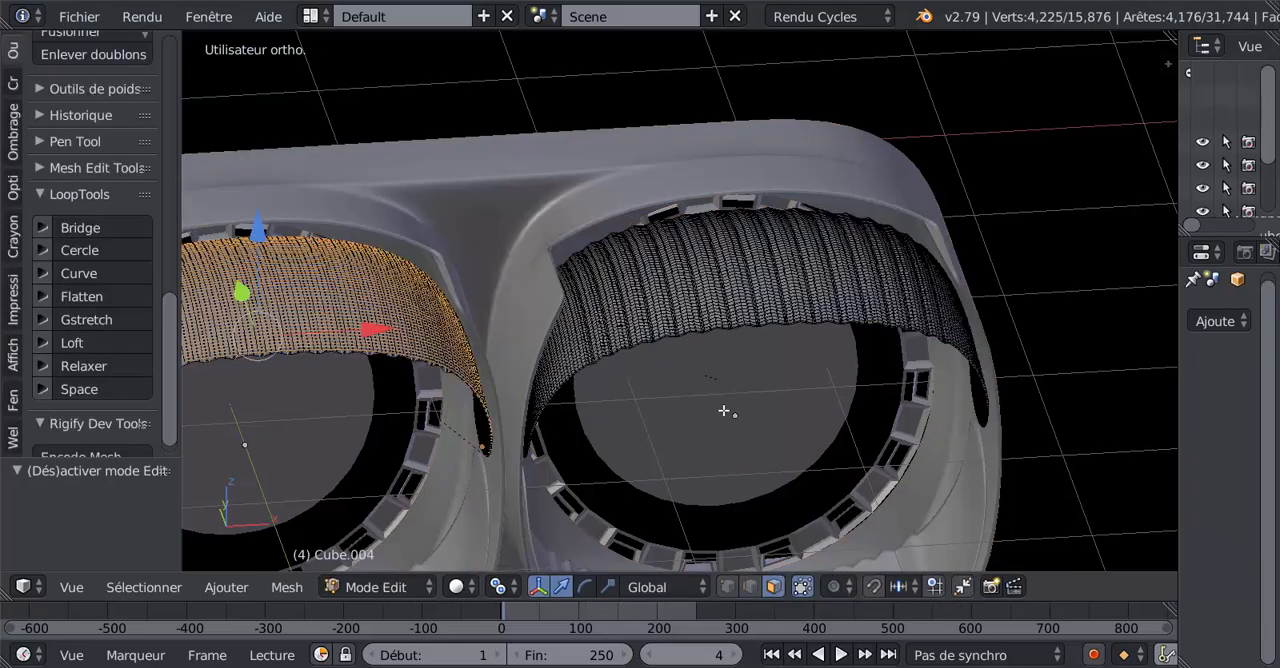
scroll(807, 284, "up", 4)
scroll(780, 325, "down", 4)
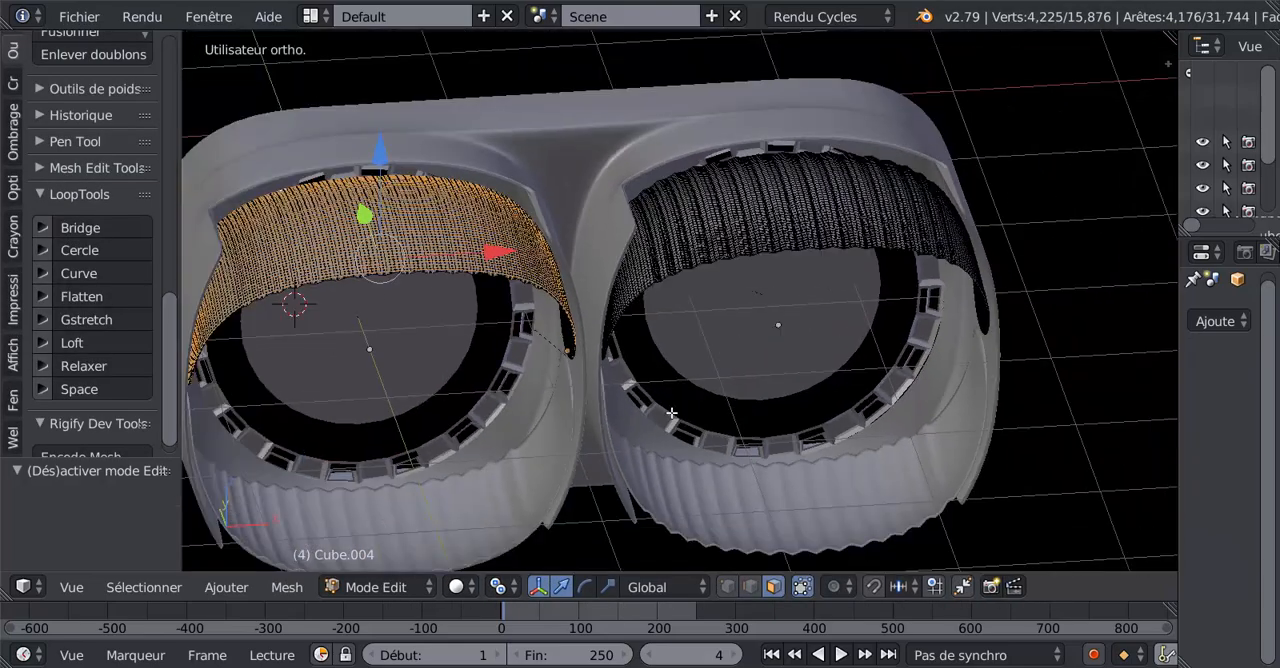
View the nozzles from behind and study the same area up close in the reference photo ref n5 (5).jpg.
middle_click_drag(611, 410, 963, 298)
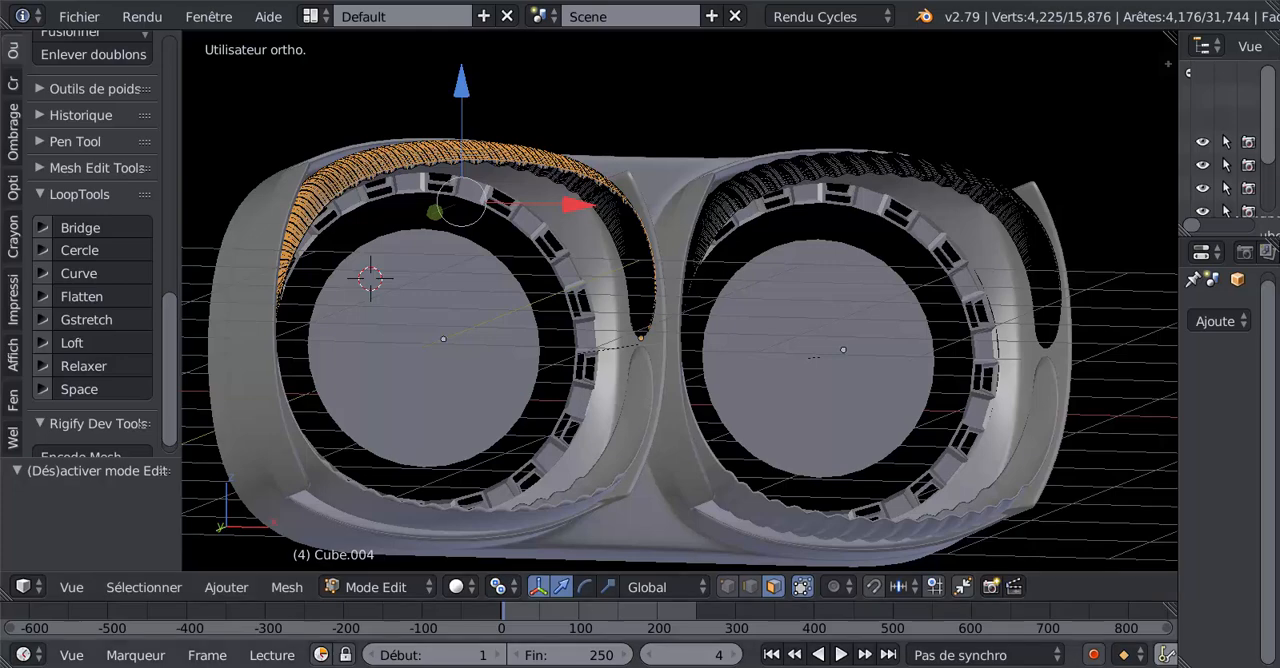
left_click(571, 666)
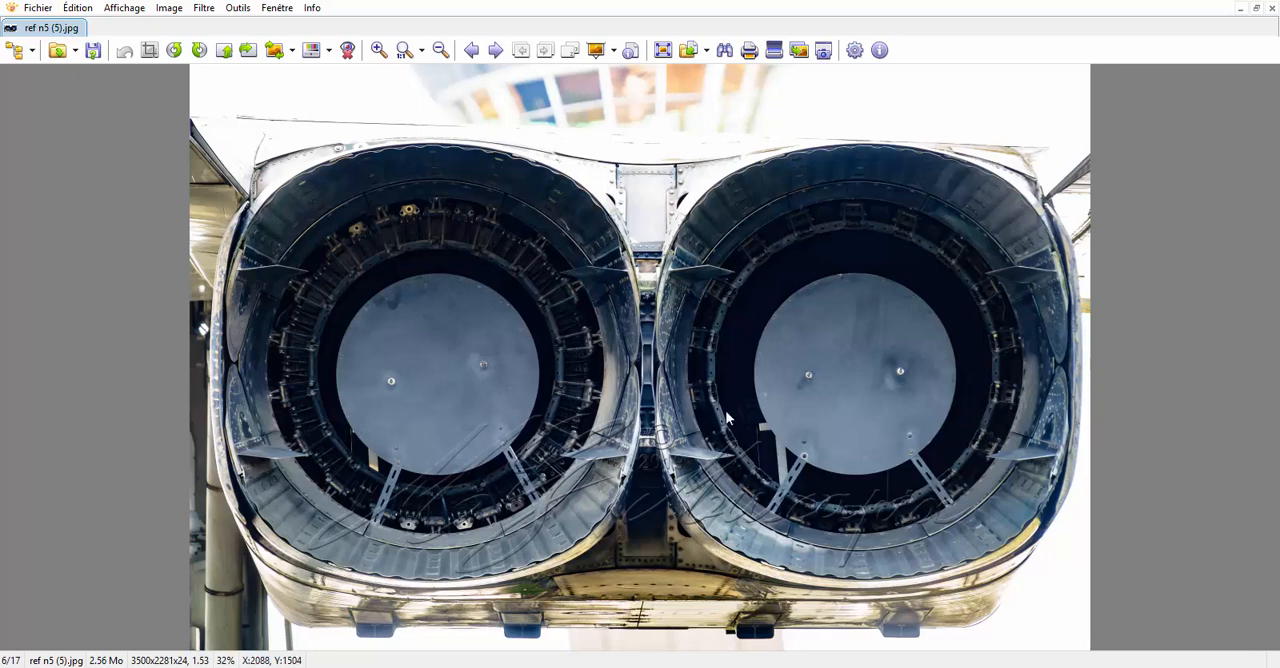
scroll(697, 318, "up", 3)
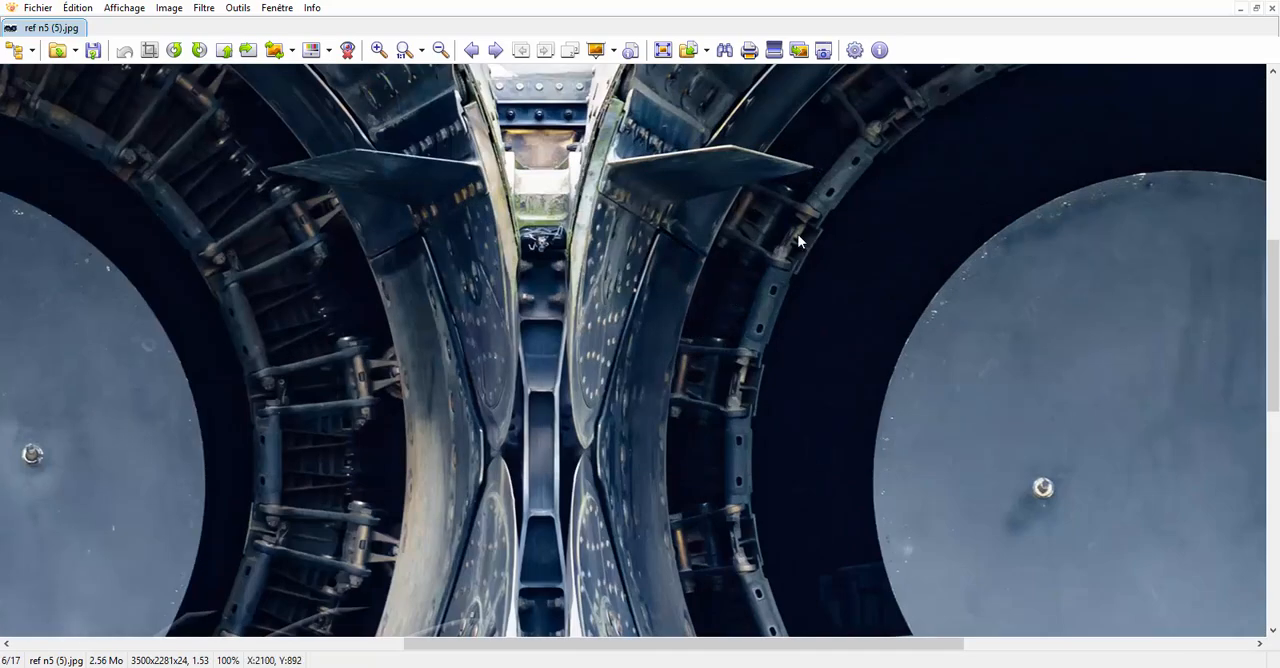
scroll(797, 213, "down", 2)
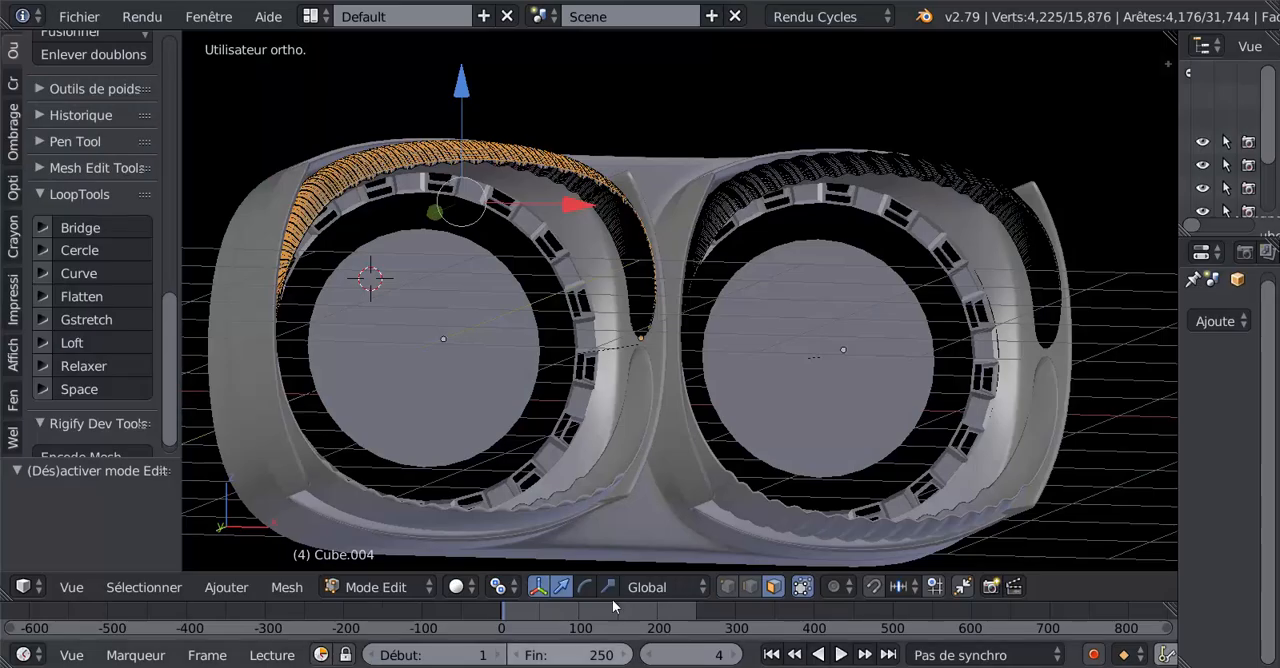
Select the thin face loop along the free rim of the right-hand nozzle's corrugated upper flap and hide it.
middle_click_drag(953, 372, 850, 428)
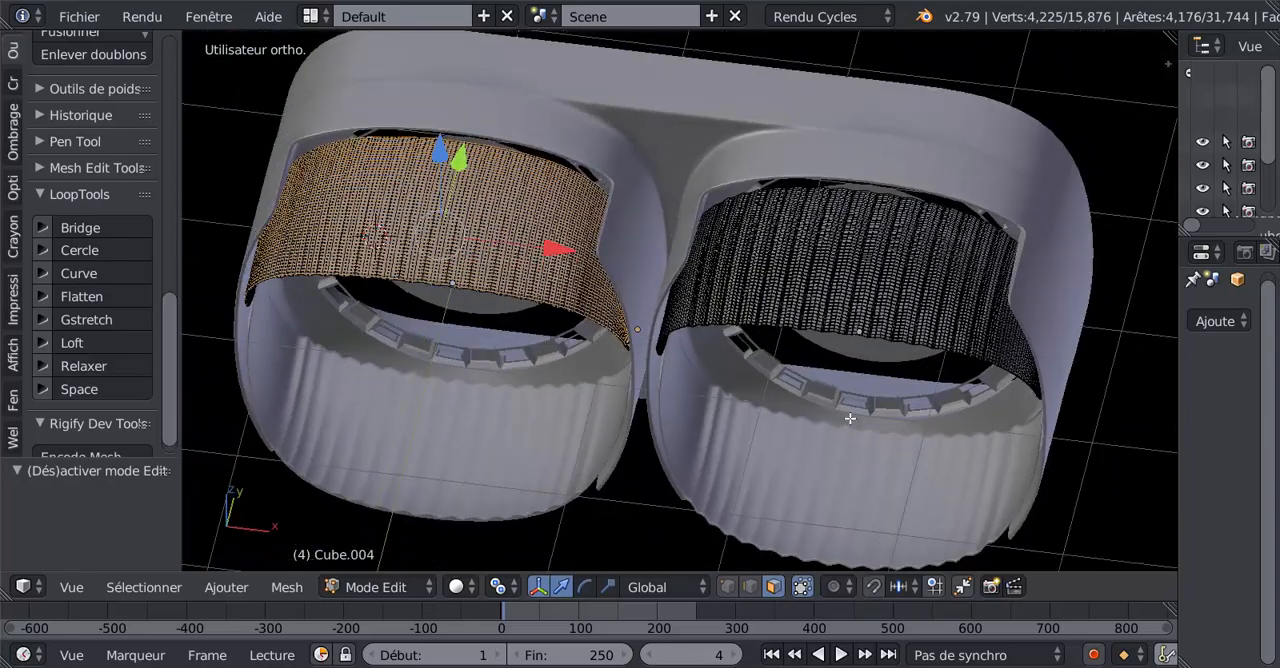
scroll(776, 398, "up", 2)
middle_click_drag(776, 398, 598, 388)
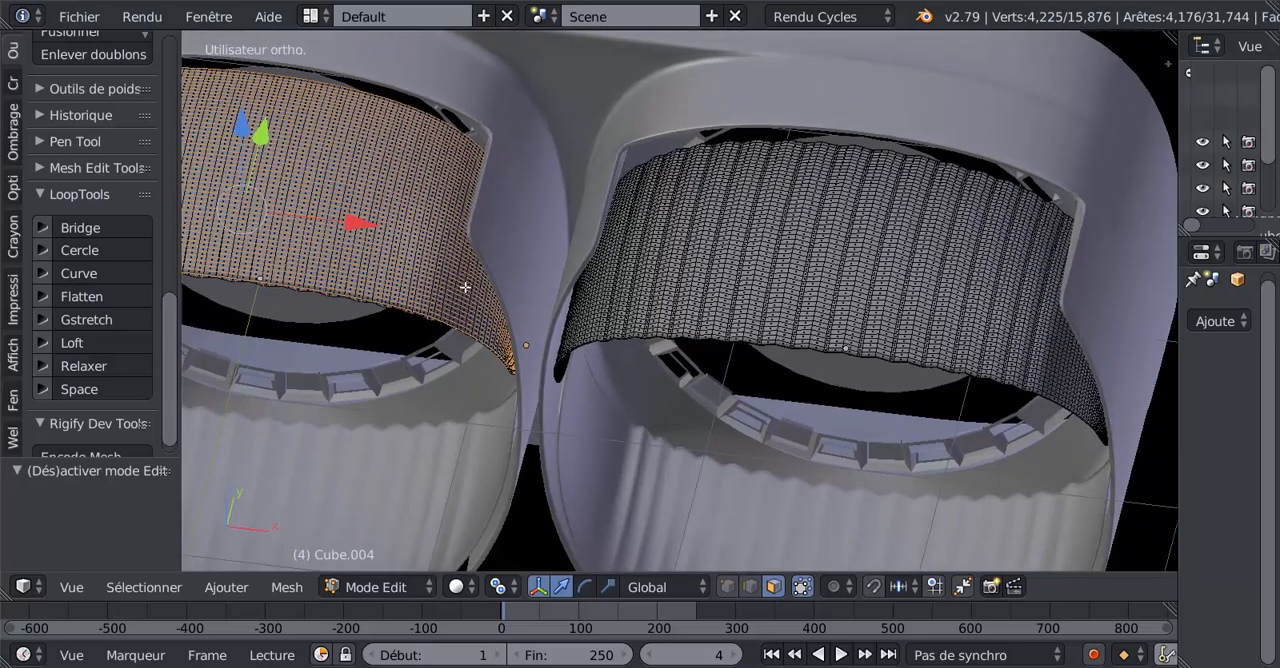
scroll(649, 313, "up", 3)
middle_click_drag(760, 329, 729, 377)
scroll(743, 360, "up", 4)
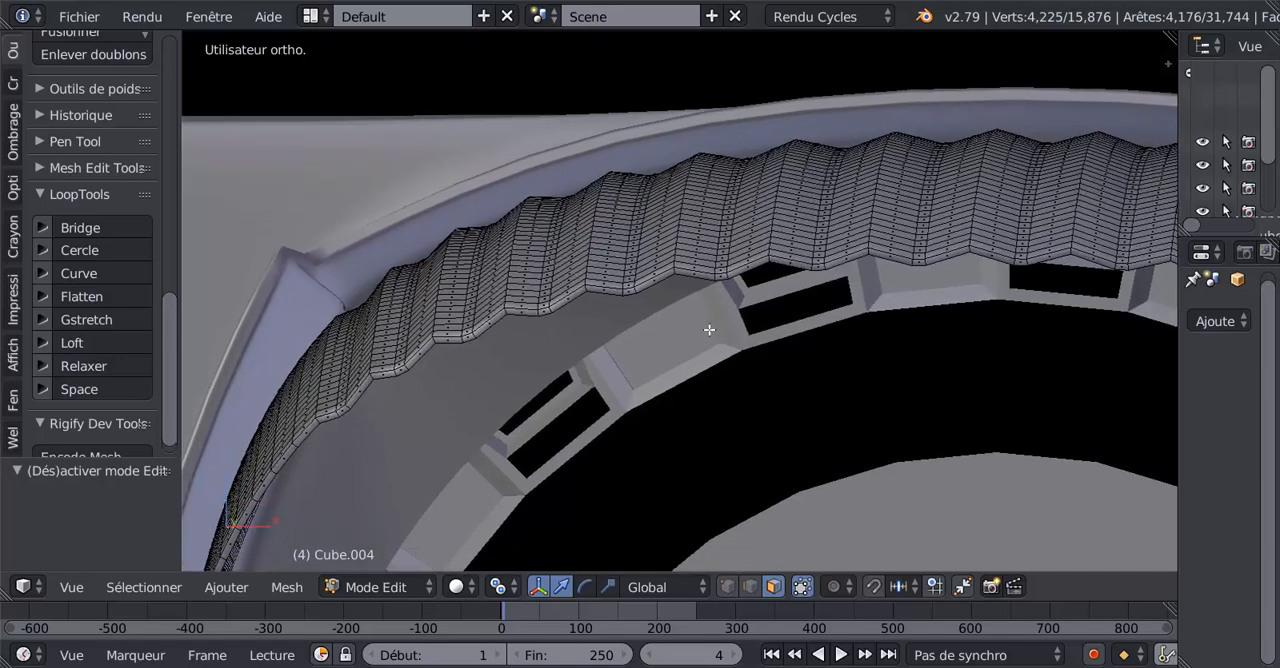
scroll(709, 330, "up", 5)
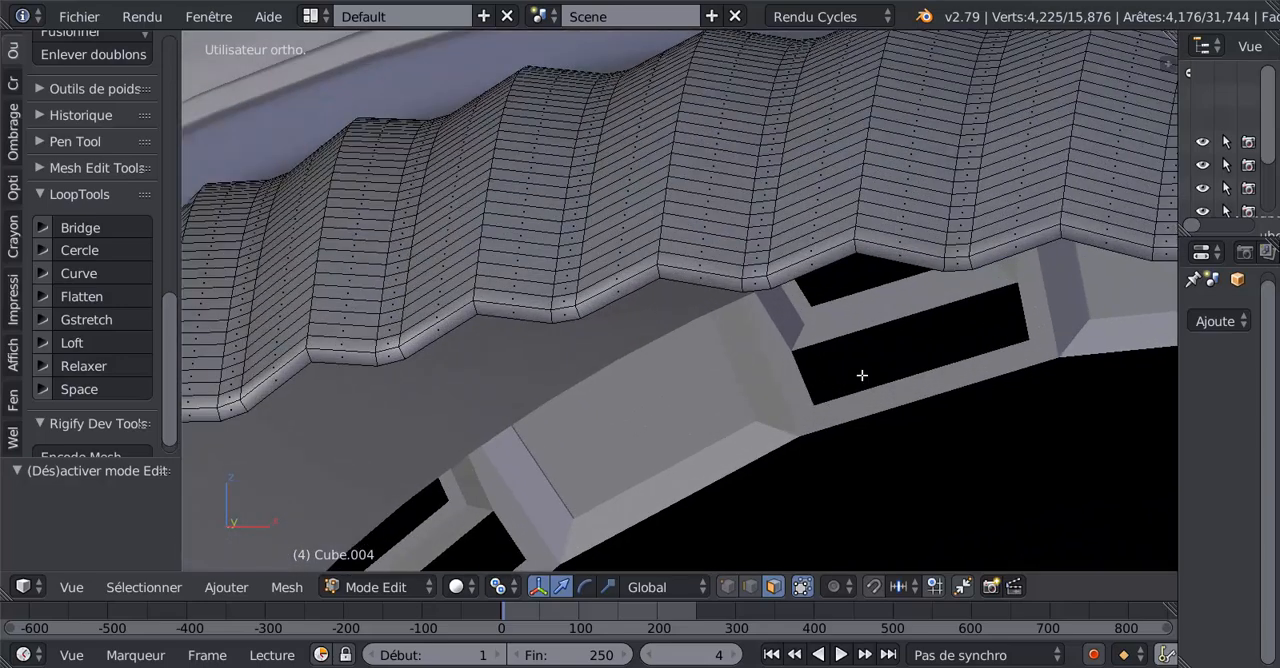
right_click(856, 245, "alt")
scroll(758, 343, "down", 3)
middle_click_drag(801, 321, 836, 306)
scroll(830, 364, "up", 2)
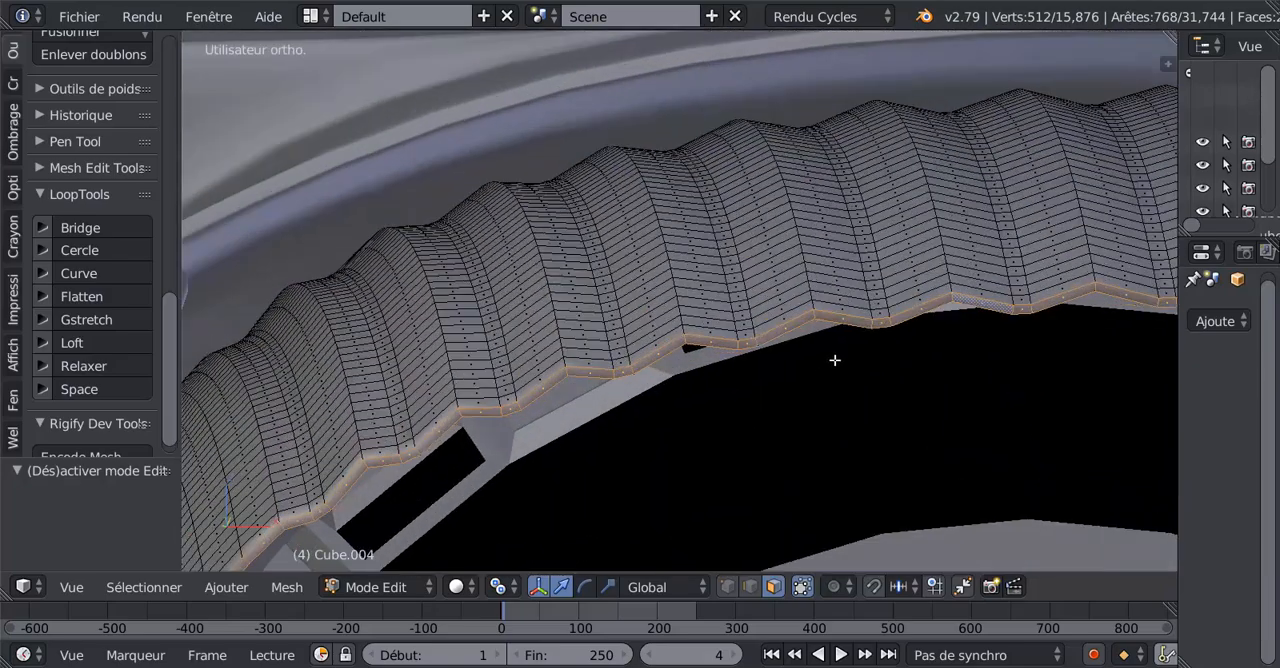
key("h")
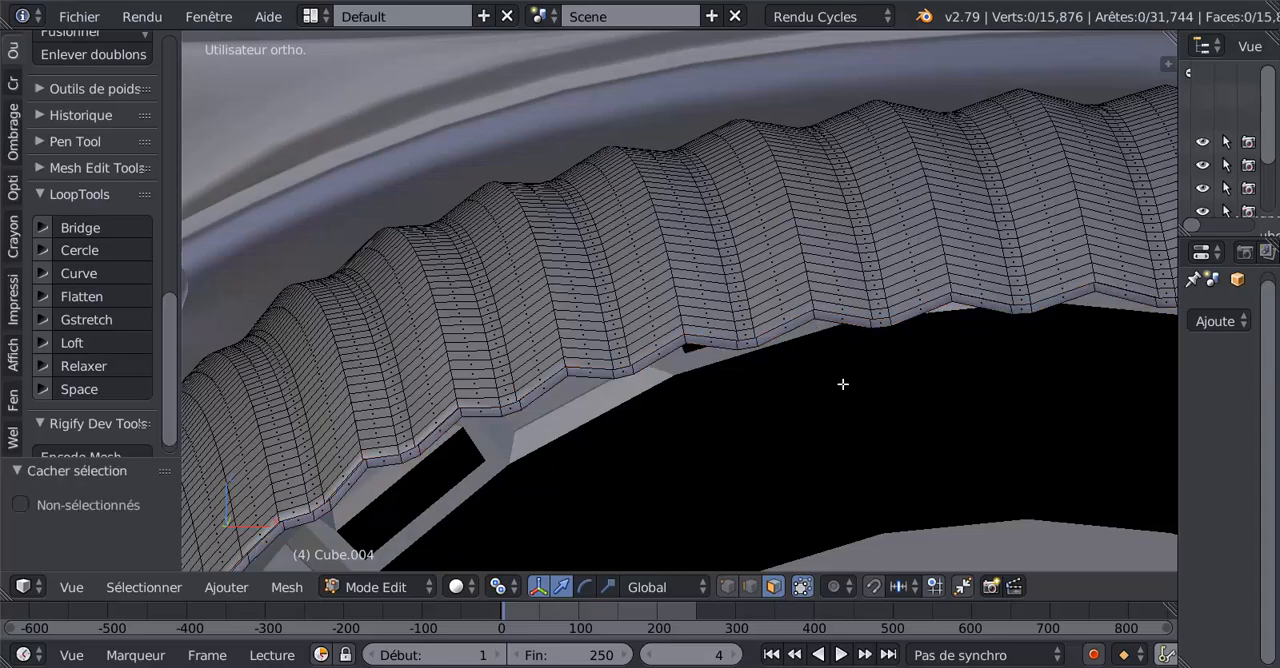
Select three neighbouring narrow face strips in the grooves of the right-hand nozzle's corrugated upper flap.
middle_click_drag(843, 379, 835, 358)
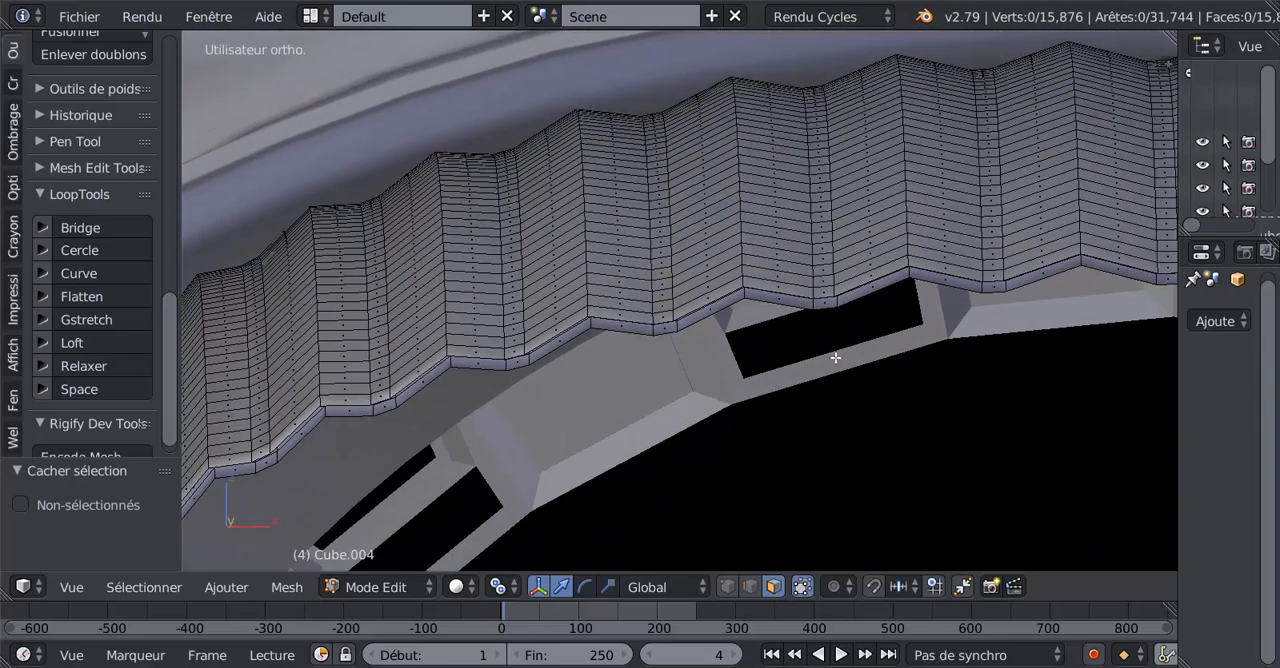
right_click(826, 291, "alt")
right_click(666, 309, "alt+shift")
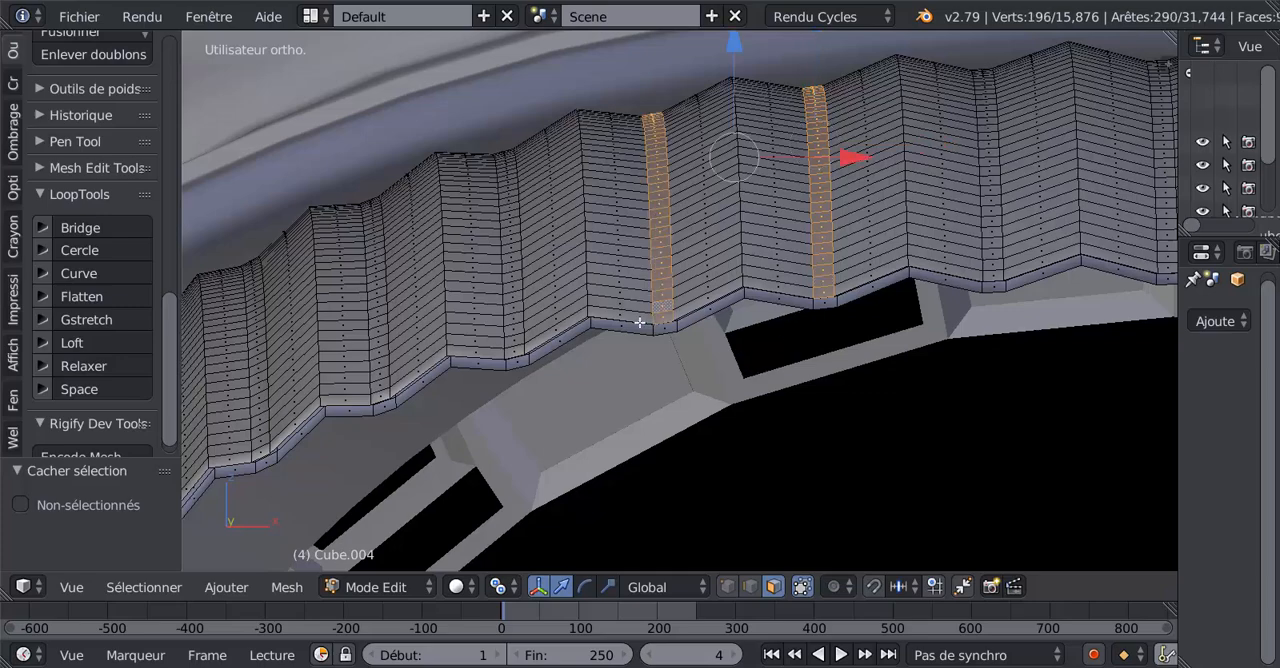
right_click(514, 343, "alt+shift")
scroll(716, 407, "down", 4)
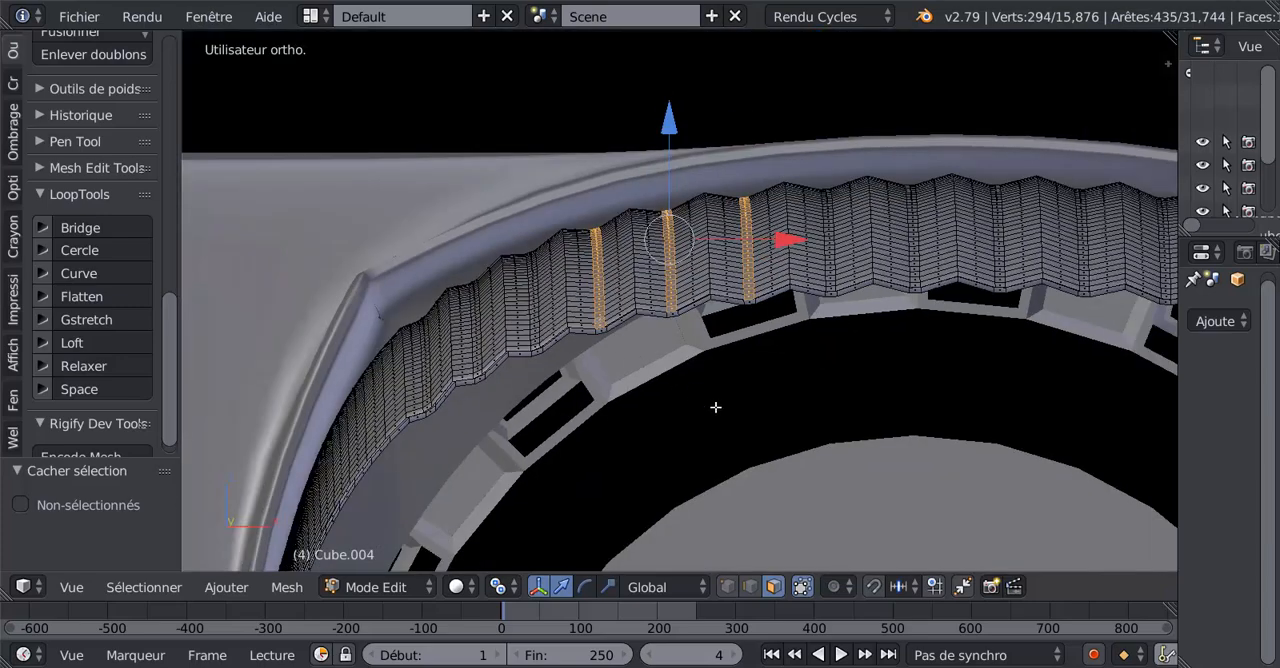
Add the next three groove face strips toward the middle of the flap to the selection.
mouse_move(736, 376)
middle_mouse_down()
mouse_move(747, 297)
mouse_move(737, 360)
middle_mouse_up()
scroll(857, 309, "up", 4)
middle_click_drag(857, 309, 789, 323)
right_click(802, 301, "alt+shift")
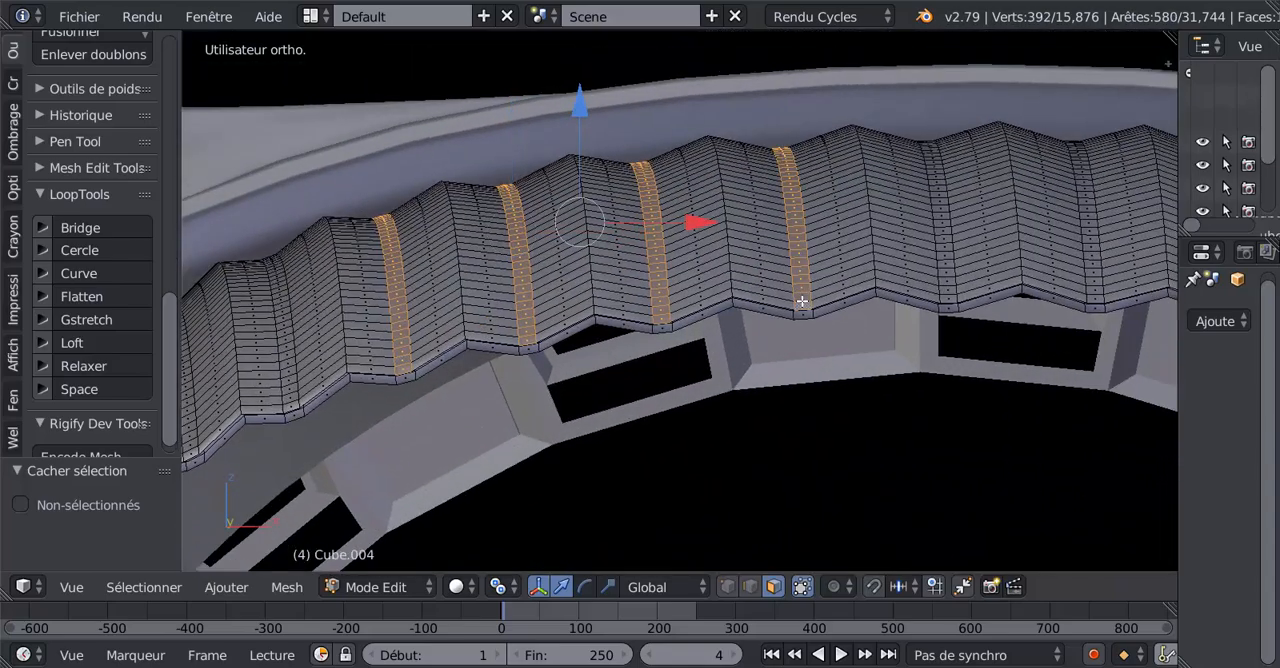
right_click(950, 284, "alt+shift")
right_click(1088, 271, "alt+shift")
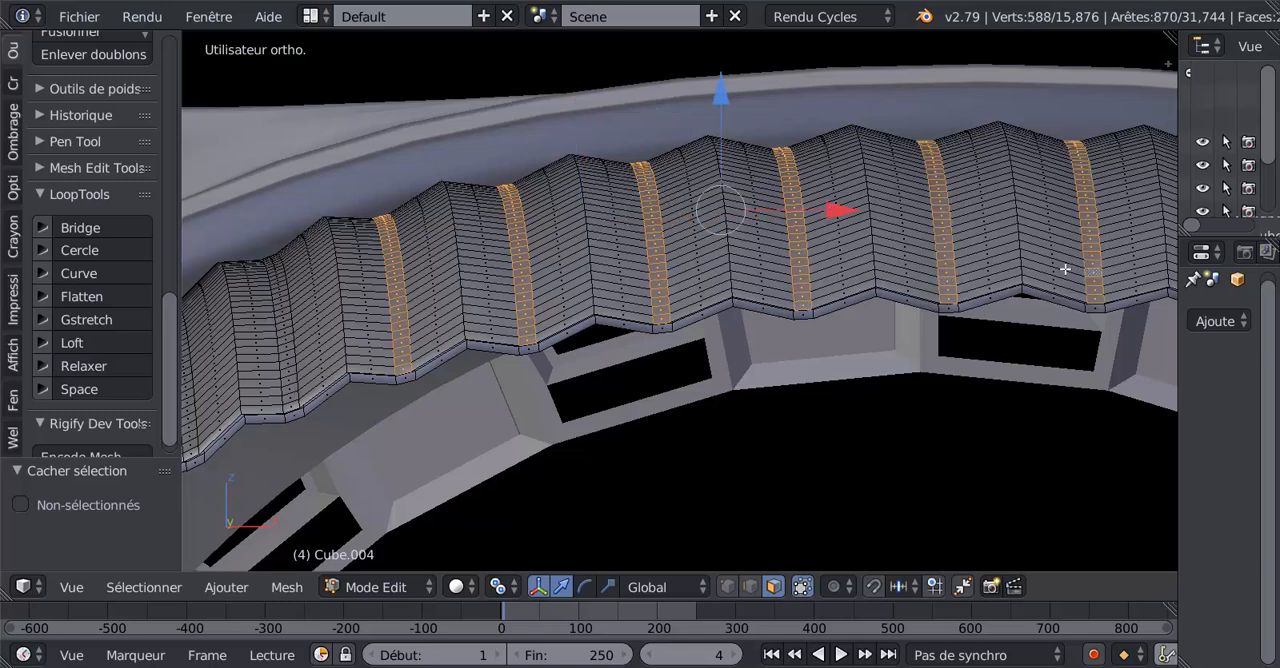
Extend the selection with three more groove face strips toward the flap's inner end, near the housing's centre.
right_click(292, 387, "alt+shift")
middle_click_drag(323, 385, 667, 355)
right_click(566, 385, "alt+shift")
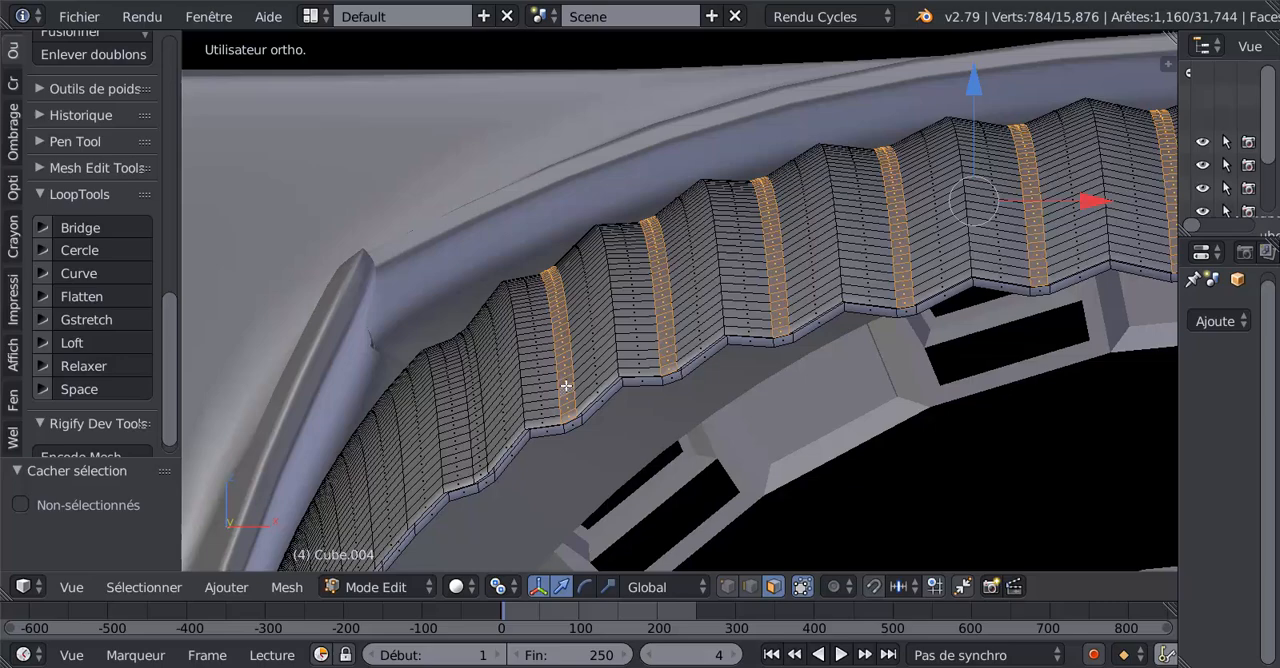
right_click(478, 425, "alt+shift")
Add one more groove face strip on the left side of the flap and the next two beyond its centre on the right.
scroll(478, 423, "down", 3, "shift")
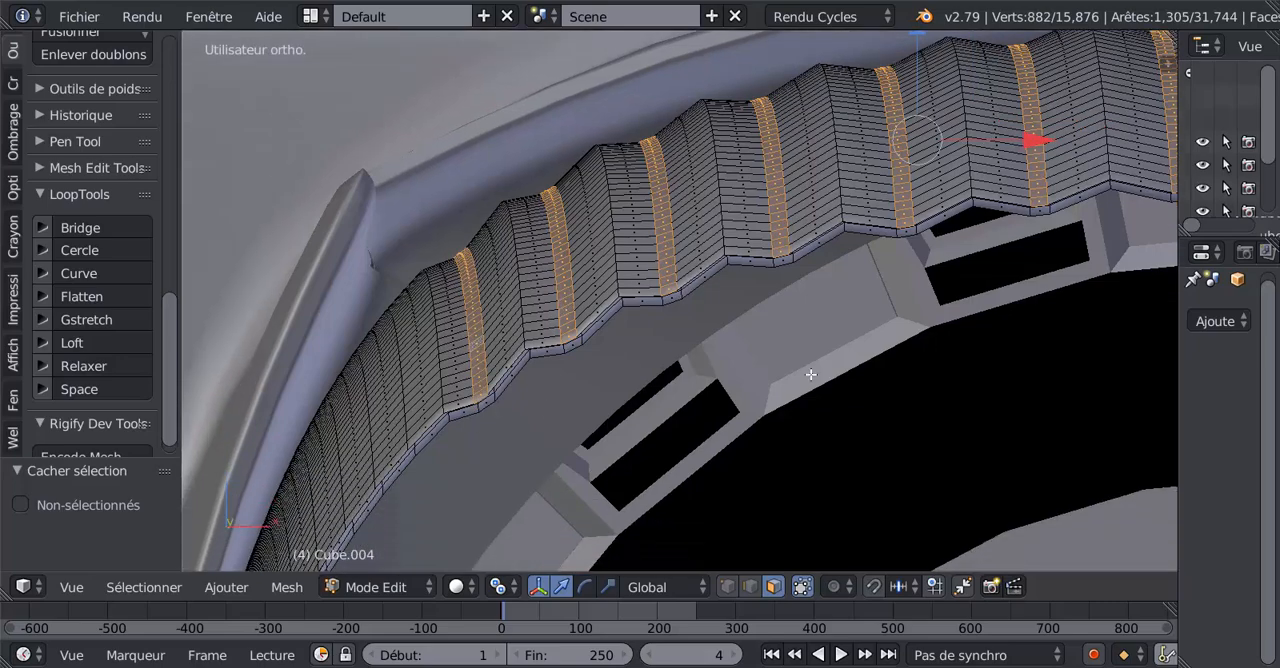
scroll(811, 375, "down", 4)
middle_click_drag(971, 349, 545, 401, "shift")
scroll(655, 383, "up", 6)
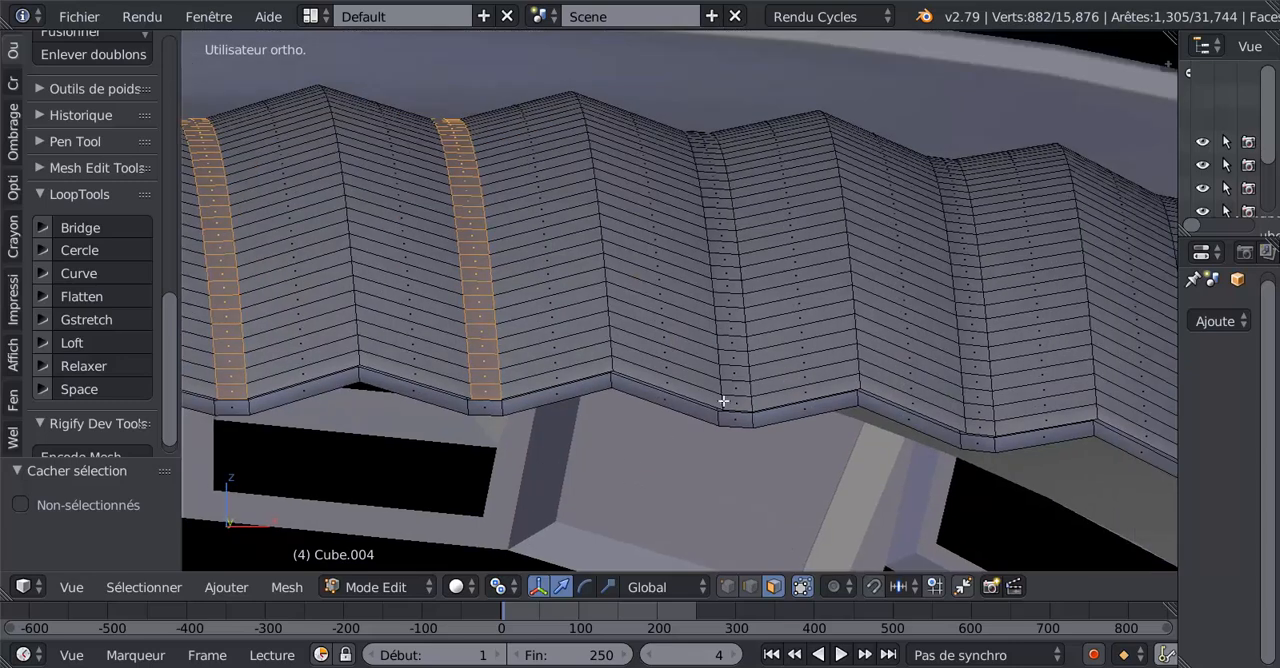
right_click(735, 368, "alt+shift")
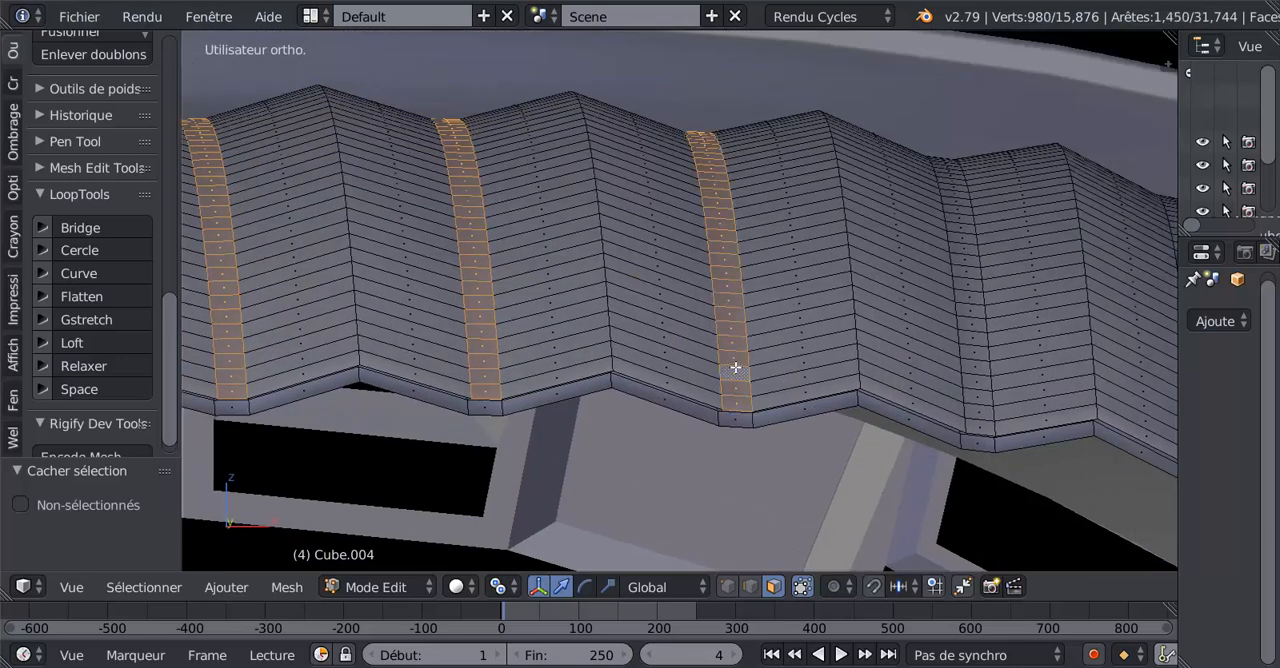
right_click(972, 362, "alt+shift")
Extend the selection with five more groove face strips toward the right-hand end of the corrugated flap.
middle_click_drag(972, 362, 872, 353, "shift")
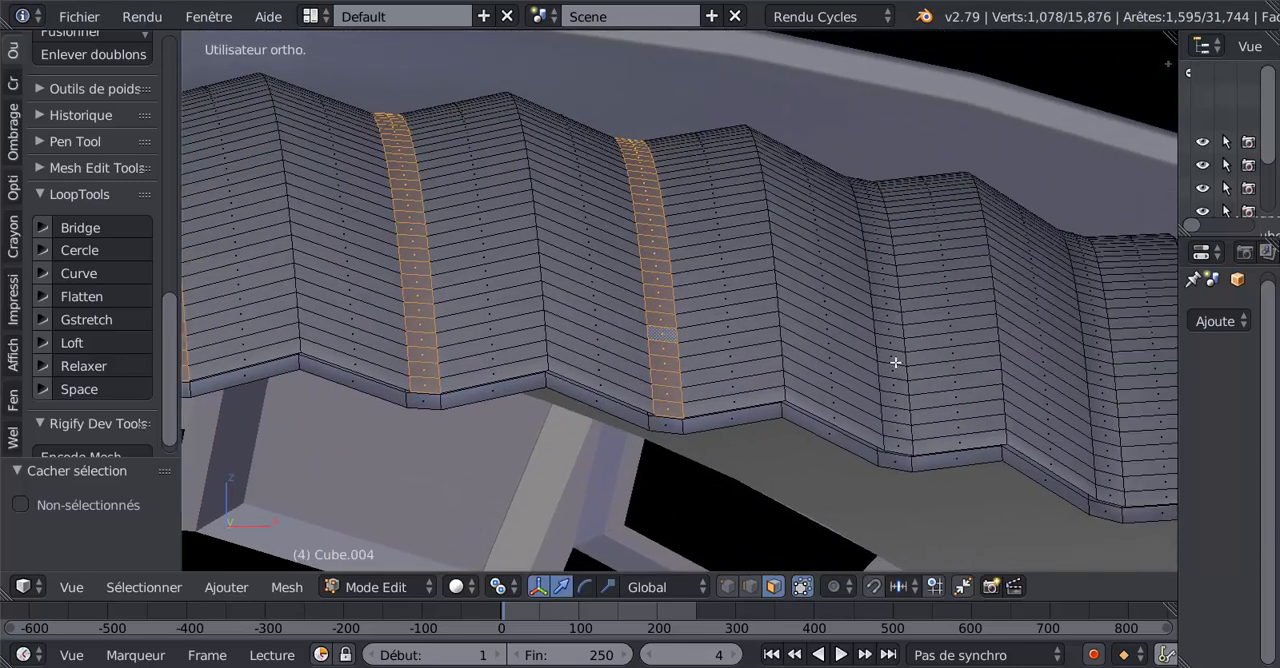
right_click(895, 363, "alt+shift")
right_click(1101, 368, "alt+shift")
middle_click_drag(1103, 369, 837, 380)
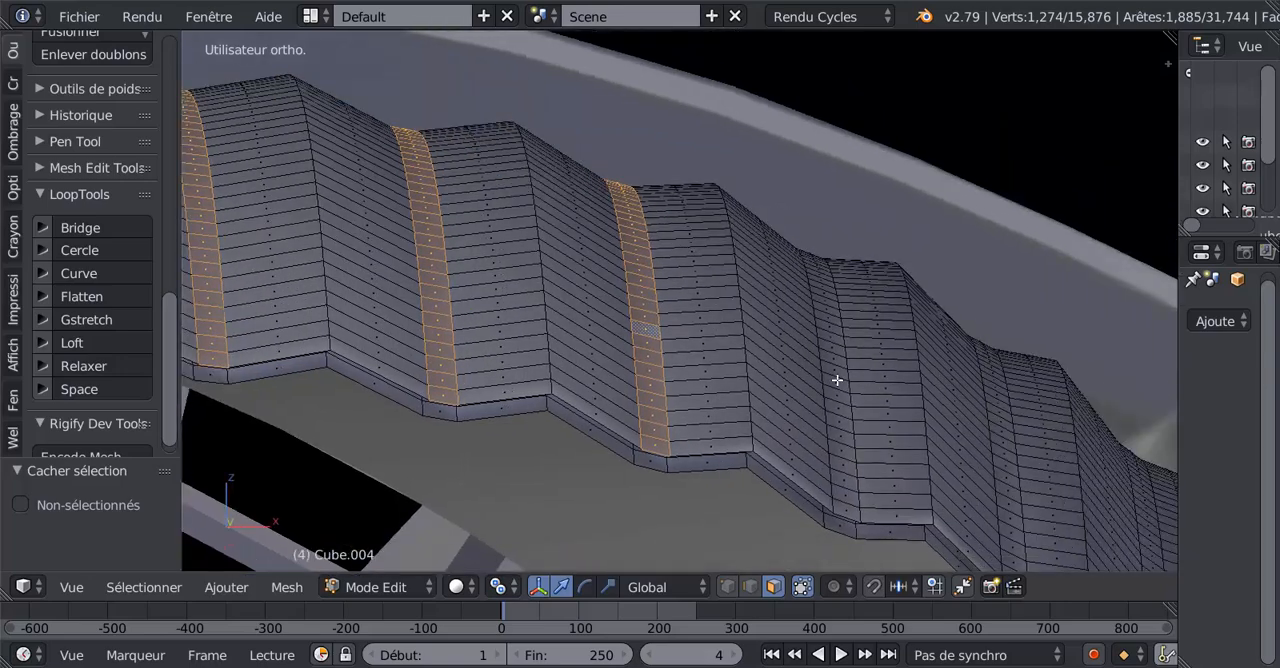
right_click(855, 392, "alt+shift")
right_click(1002, 452, "alt+shift")
middle_click_drag(1006, 449, 909, 394, "shift")
right_click(929, 401, "alt+shift")
Raise all selected groove strips along the Z axis until they are roughly level with the flap's ridges.
scroll(1006, 422, "down", 1)
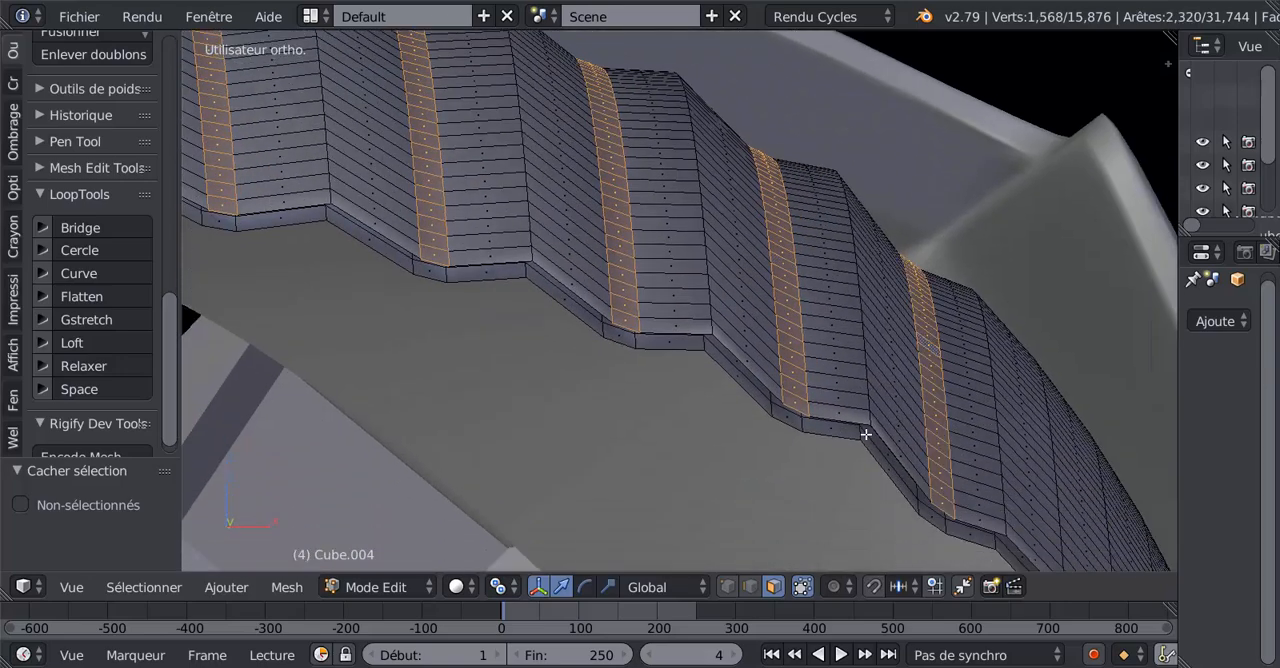
scroll(863, 434, "down", 3)
middle_click_drag(493, 379, 751, 435, "shift")
middle_click_drag(664, 418, 980, 466, "shift")
middle_click_drag(791, 446, 784, 441)
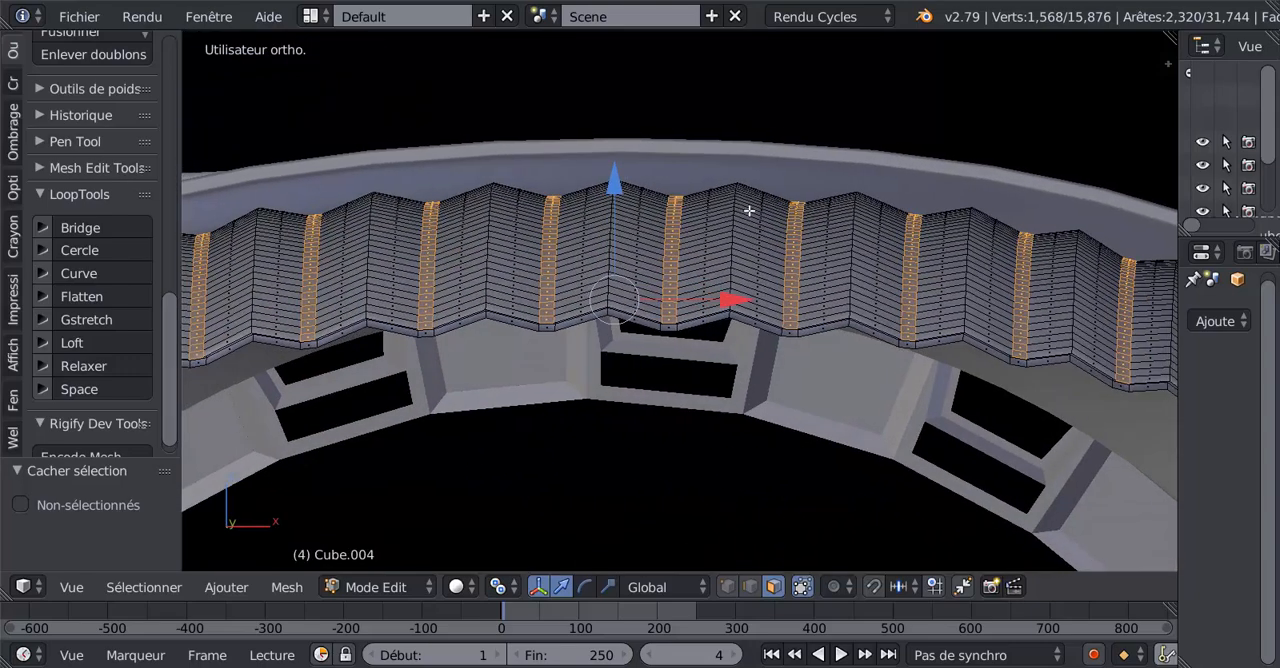
scroll(573, 248, "up", 1)
middle_click_drag(607, 177, 667, 271, "shift")
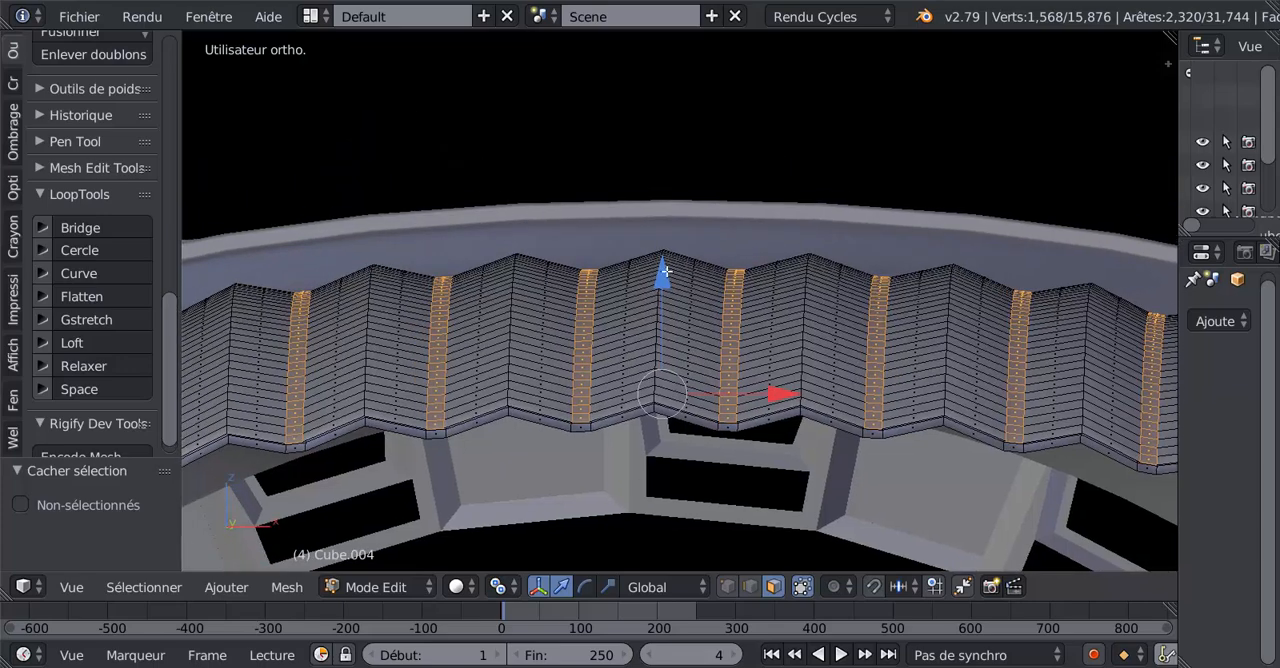
left_click_drag(660, 270, 777, 256)
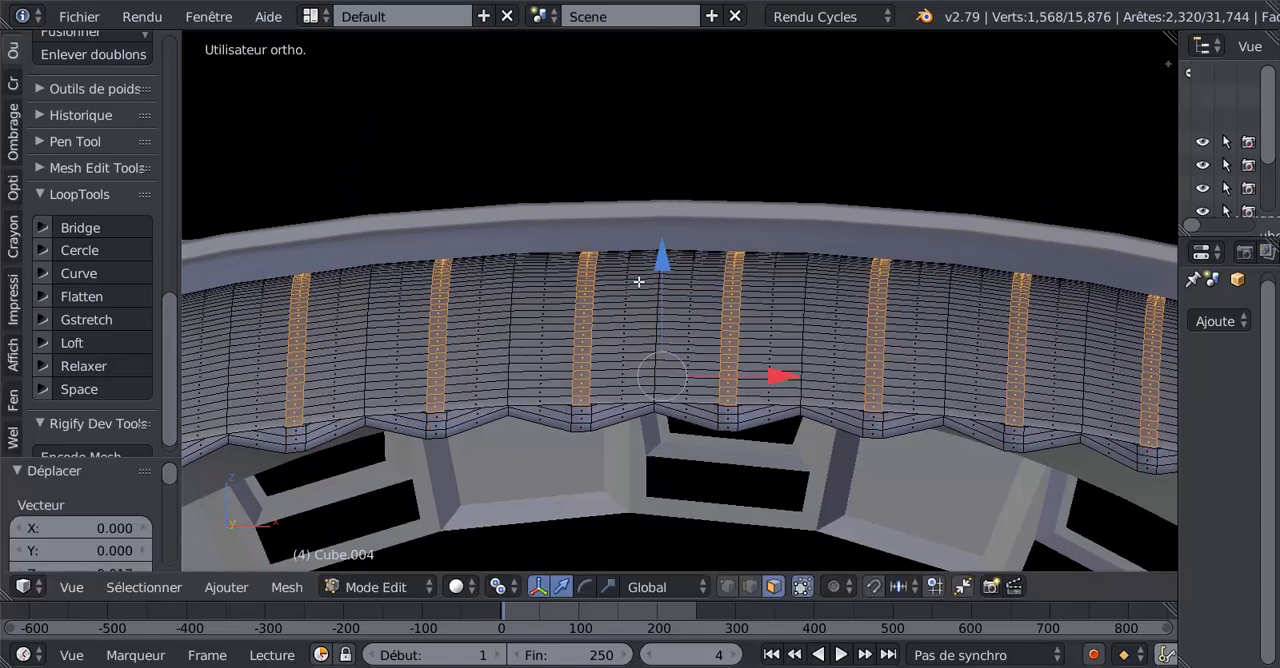
left_click_drag(660, 261, 665, 261)
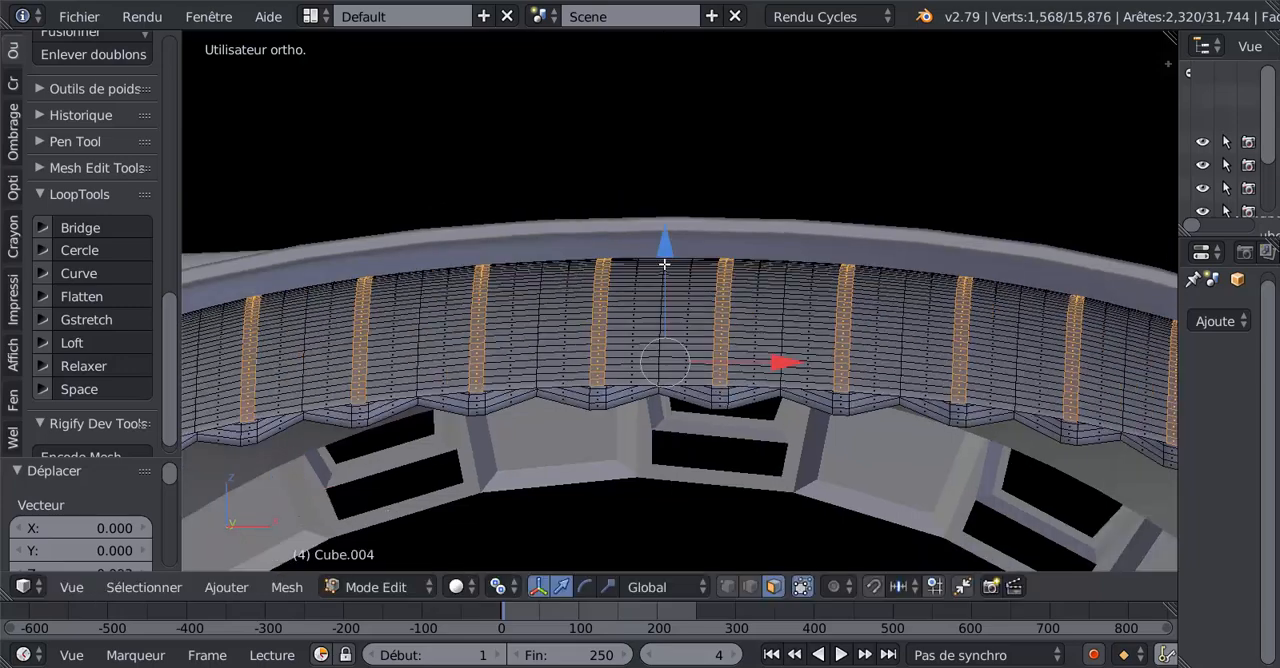
Inspect the upper flap's outer surface from above in Object Mode and return to editing its mesh.
key("Tab")
scroll(663, 331, "up", 5)
middle_click_drag(626, 404, 593, 406)
scroll(729, 330, "down", 4)
middle_click_drag(757, 477, 662, 441)
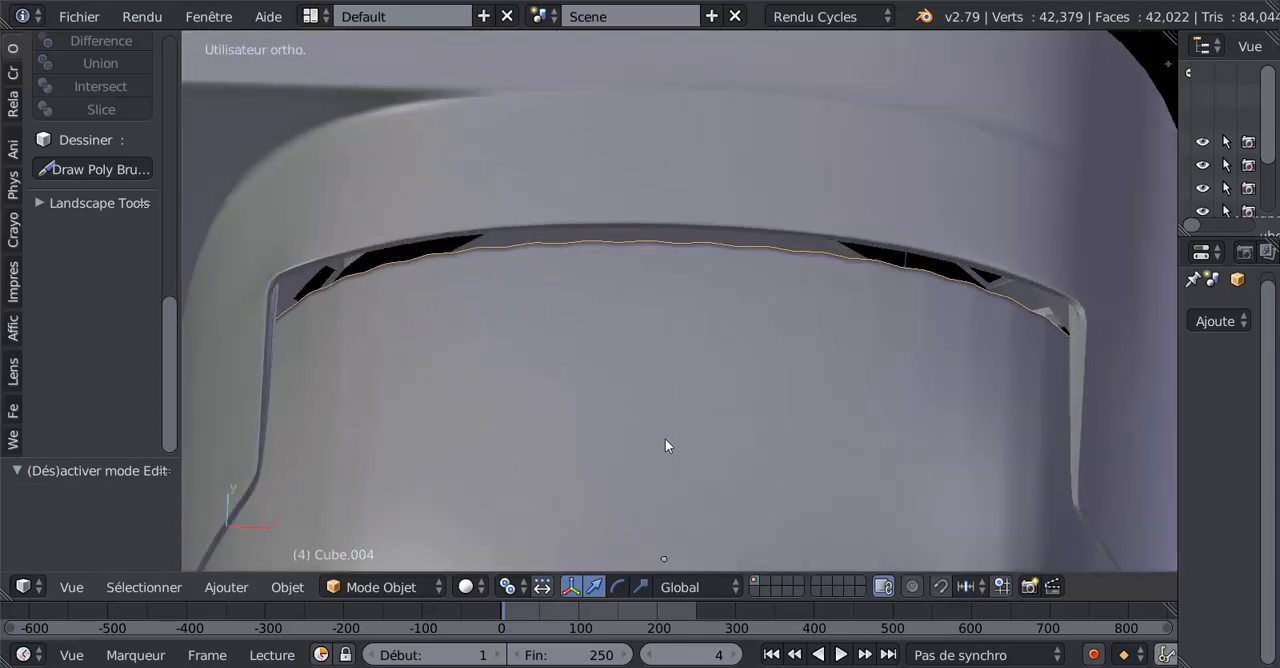
key("Tab")
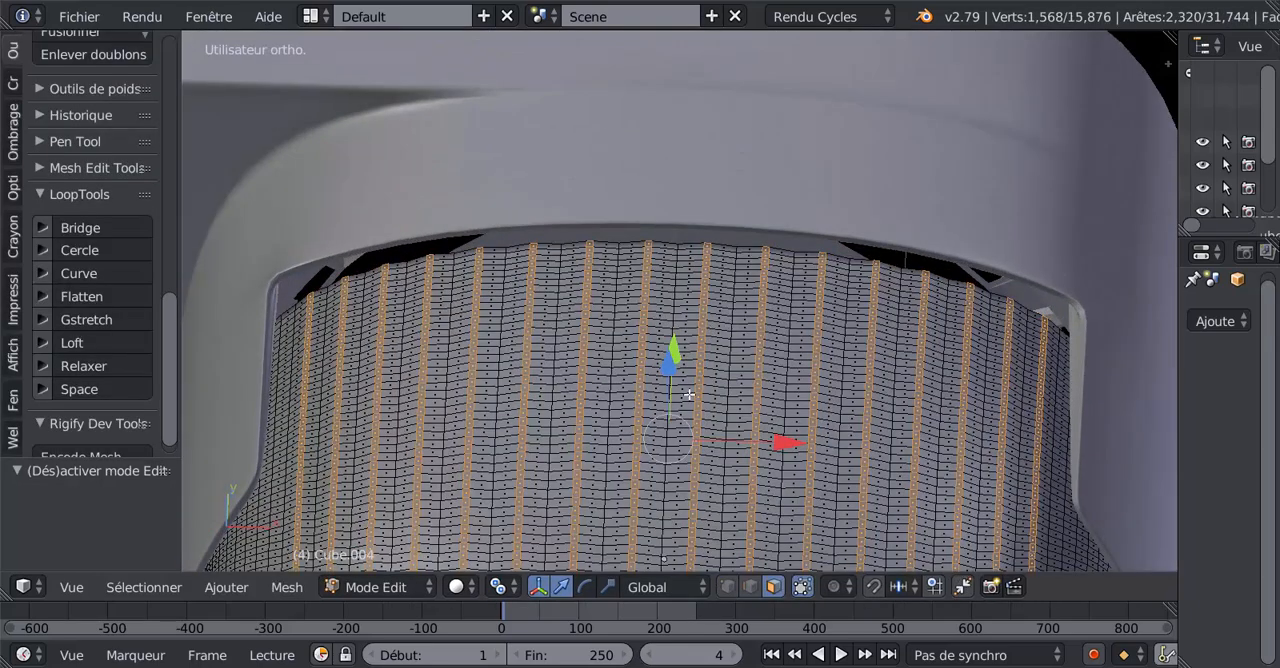
key("Tab")
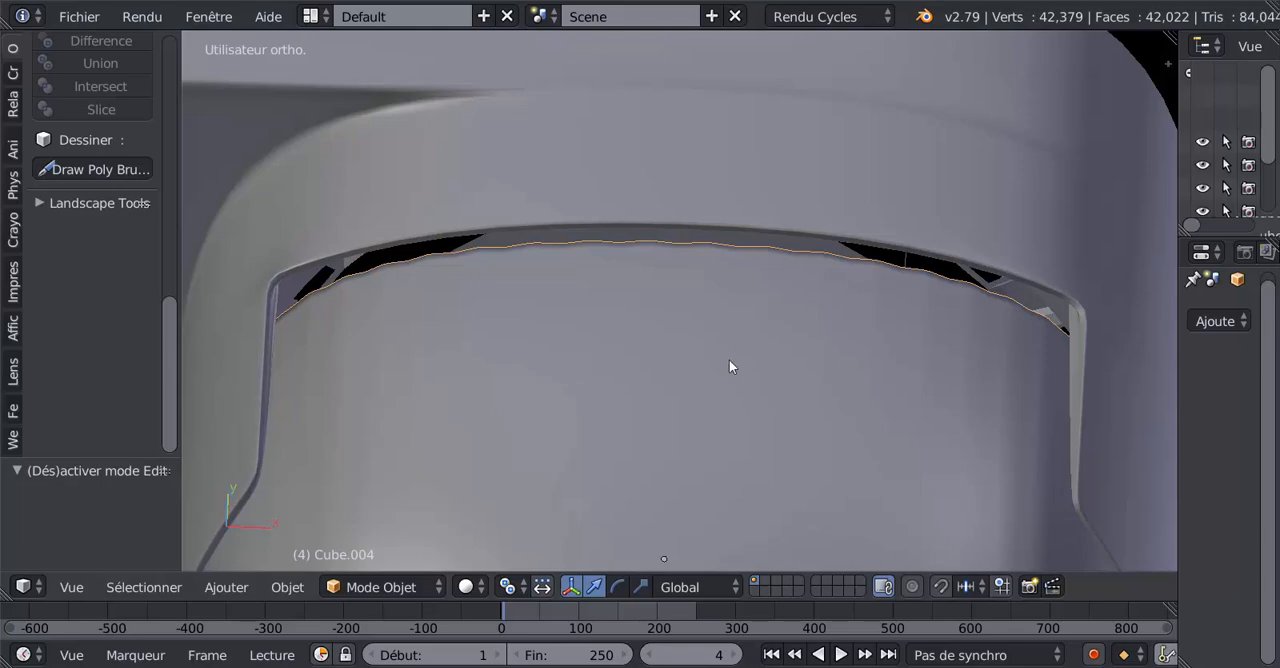
key("Tab")
Switch to edge selection and select the first two crosswise edge loops beside the flap's free rim.
middle_click_drag(692, 340, 747, 218)
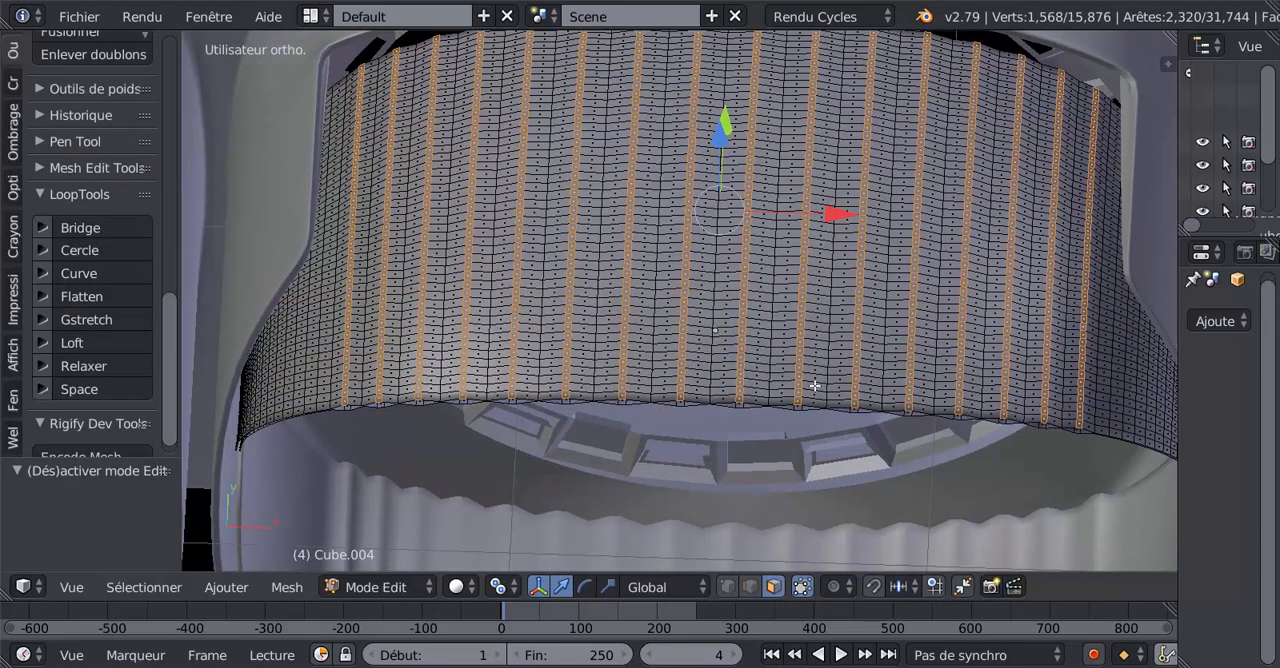
left_click(750, 586)
scroll(769, 481, "up", 2)
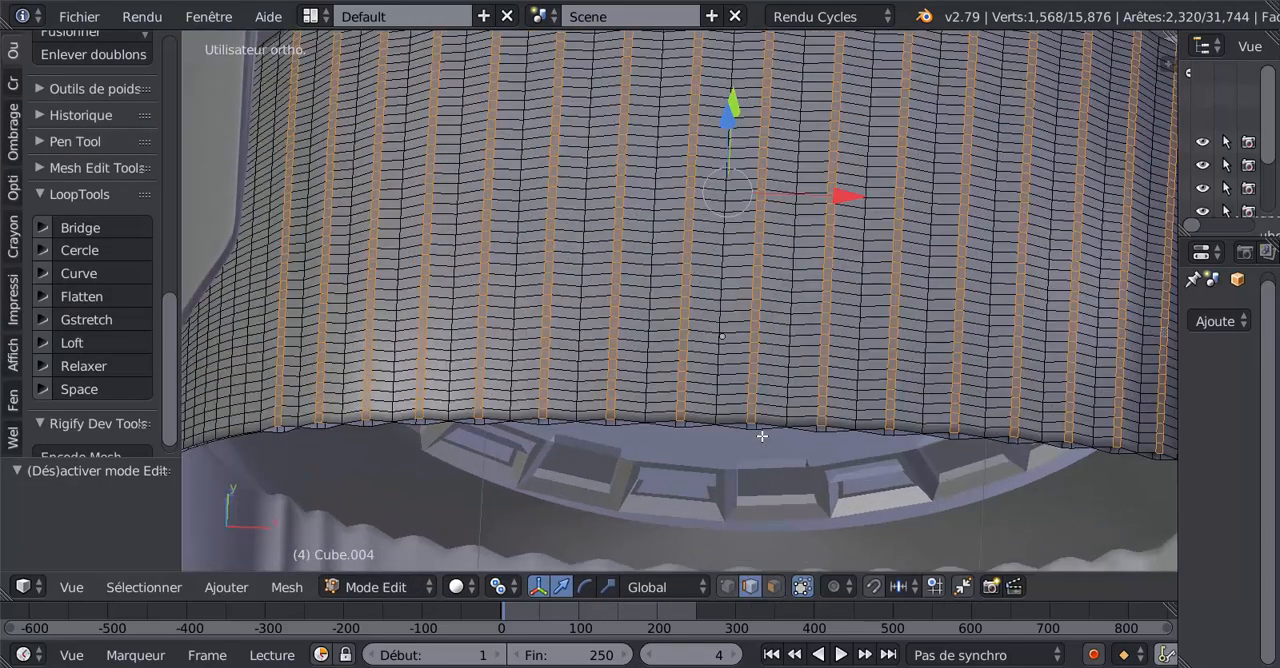
middle_click_drag(763, 391, 780, 363)
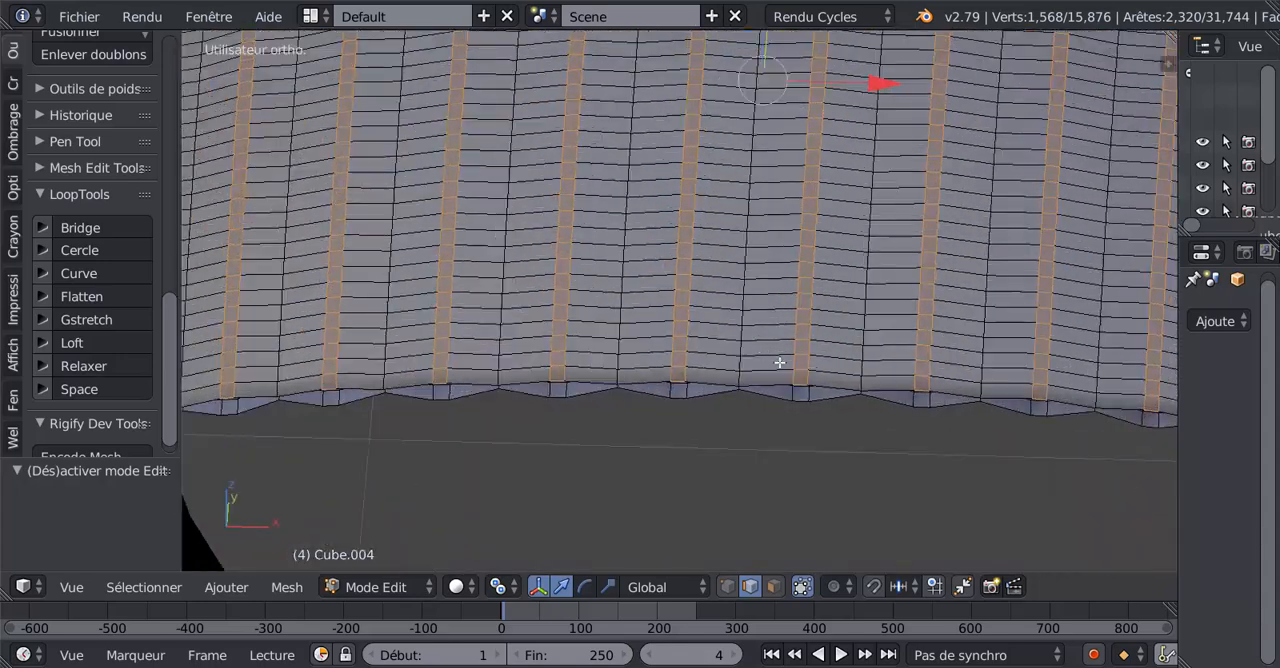
right_click(781, 368, "alt")
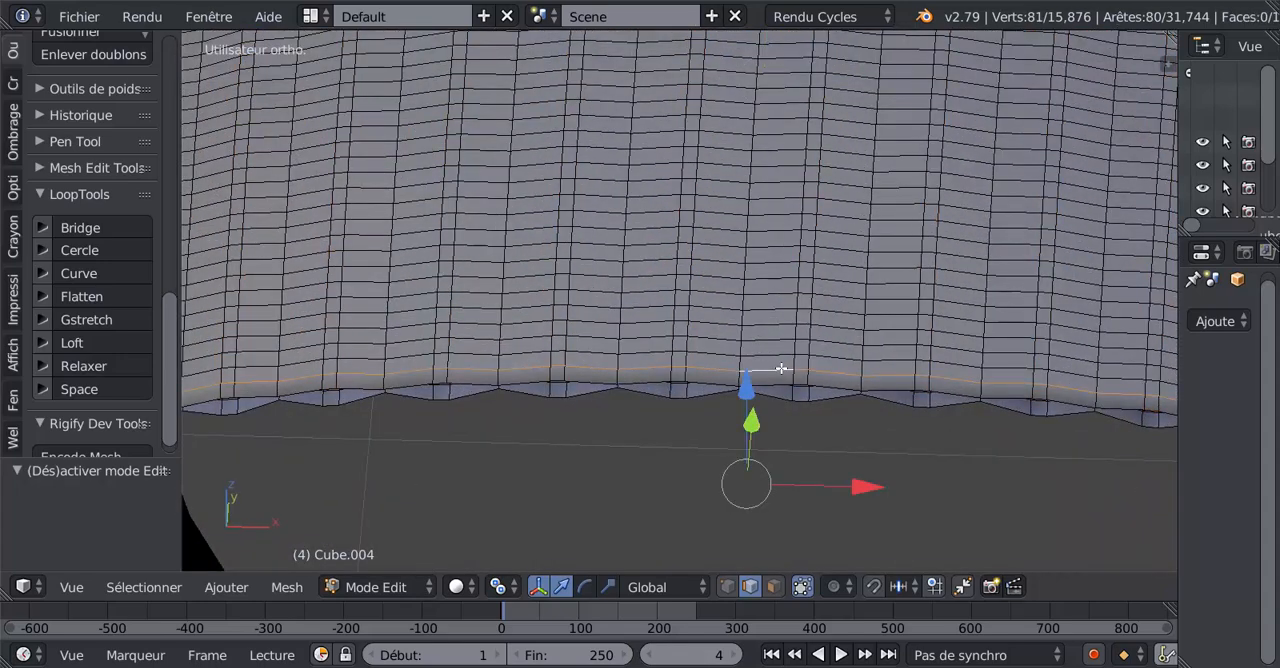
right_click(781, 357, "alt+shift")
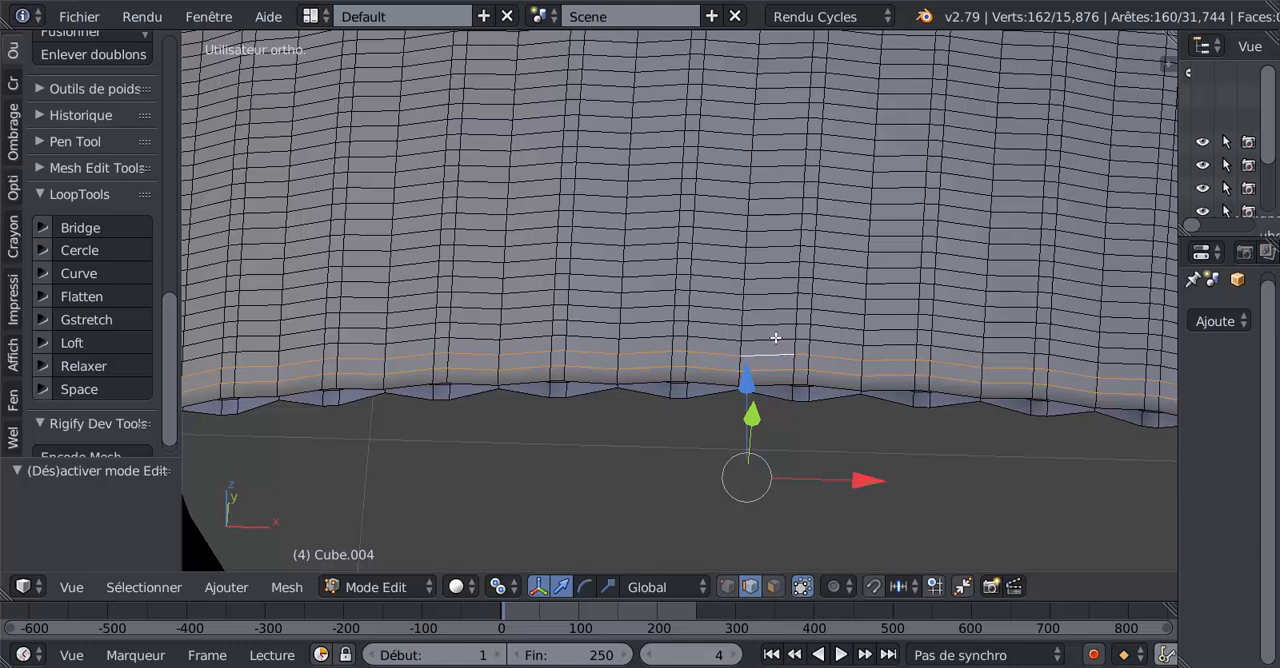
Add the next five crosswise edge loops, working away from the flap's free rim, to the selection.
right_click(775, 338, "alt+shift")
right_click(777, 325, "alt+shift")
right_click(777, 305, "alt+shift")
right_click(777, 291, "alt+shift")
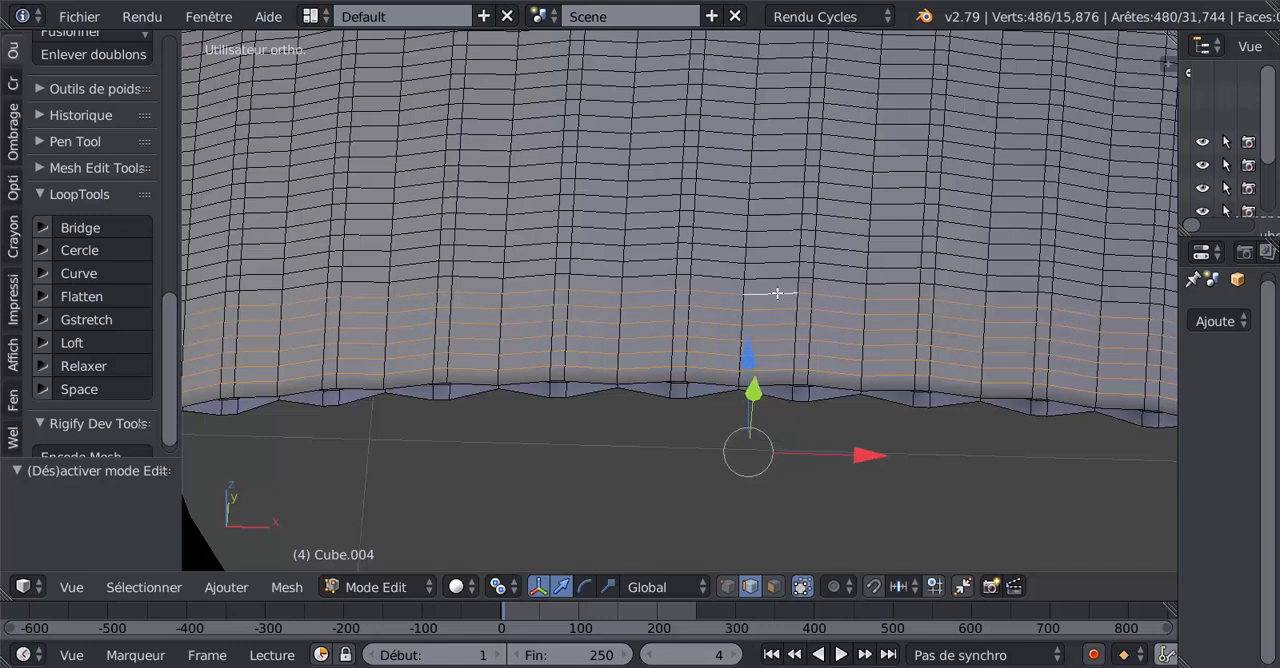
right_click(780, 277, "alt+shift")
Extend the selection with seven more consecutive crosswise edge loops toward the housing.
middle_click_drag(801, 367, 822, 227)
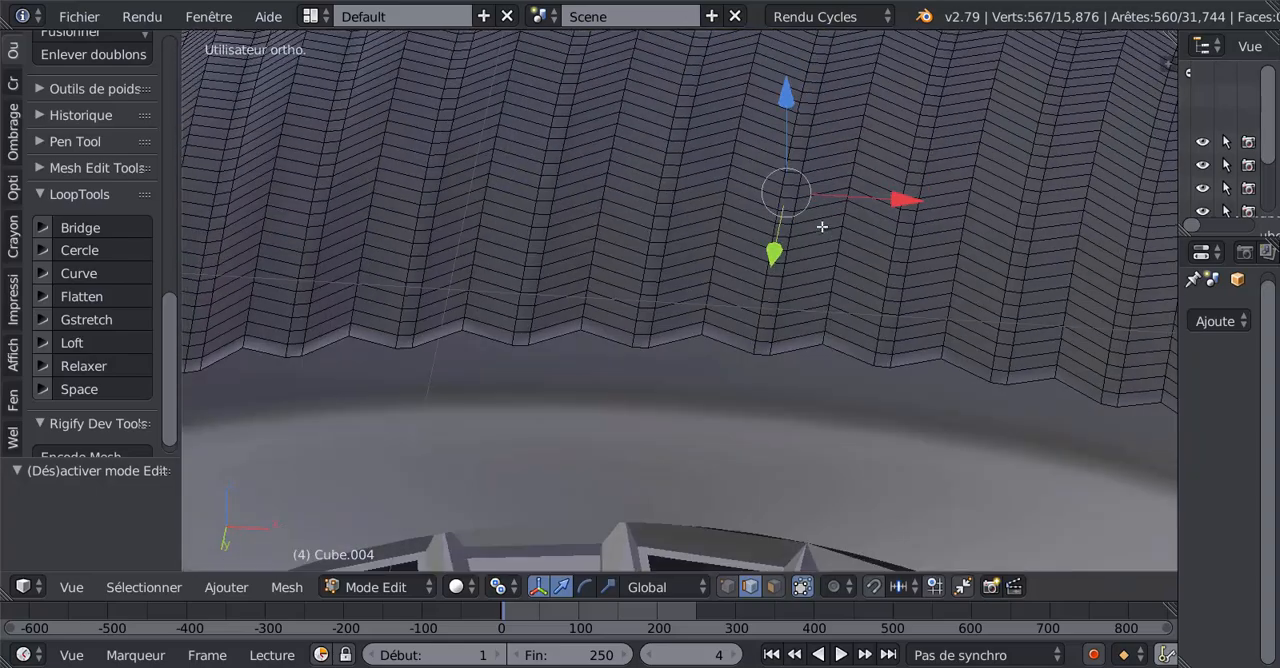
scroll(822, 227, "down", 5)
middle_click_drag(817, 290, 774, 382)
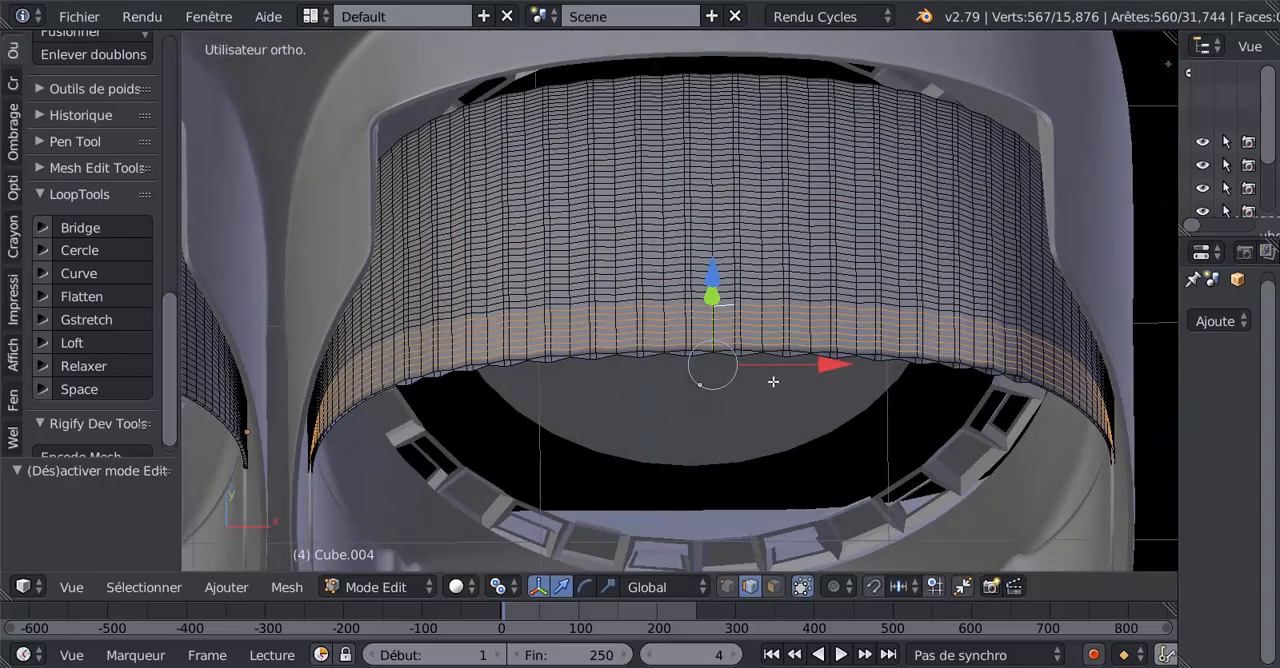
scroll(774, 382, "up", 6)
right_click(841, 294, "alt+shift")
right_click(842, 264, "alt+shift")
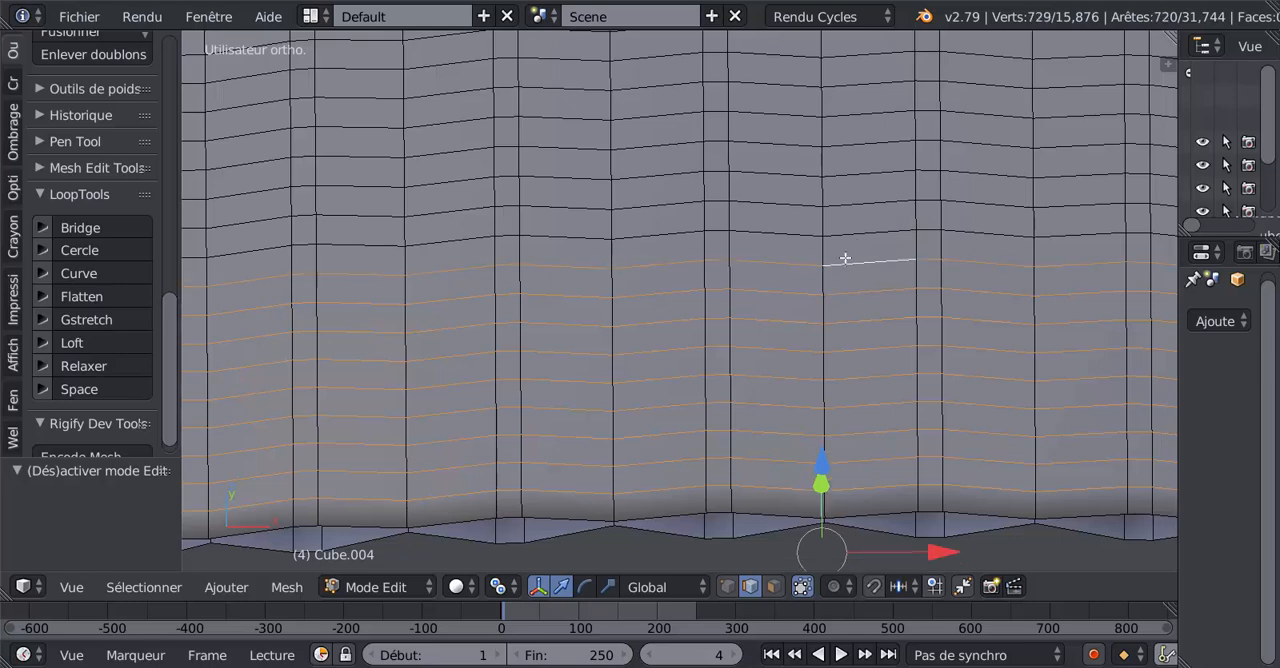
right_click(864, 240, "alt+shift")
right_click(869, 207, "alt+shift")
right_click(871, 175, "alt+shift")
right_click(870, 147, "alt+shift")
right_click(869, 117, "alt+shift")
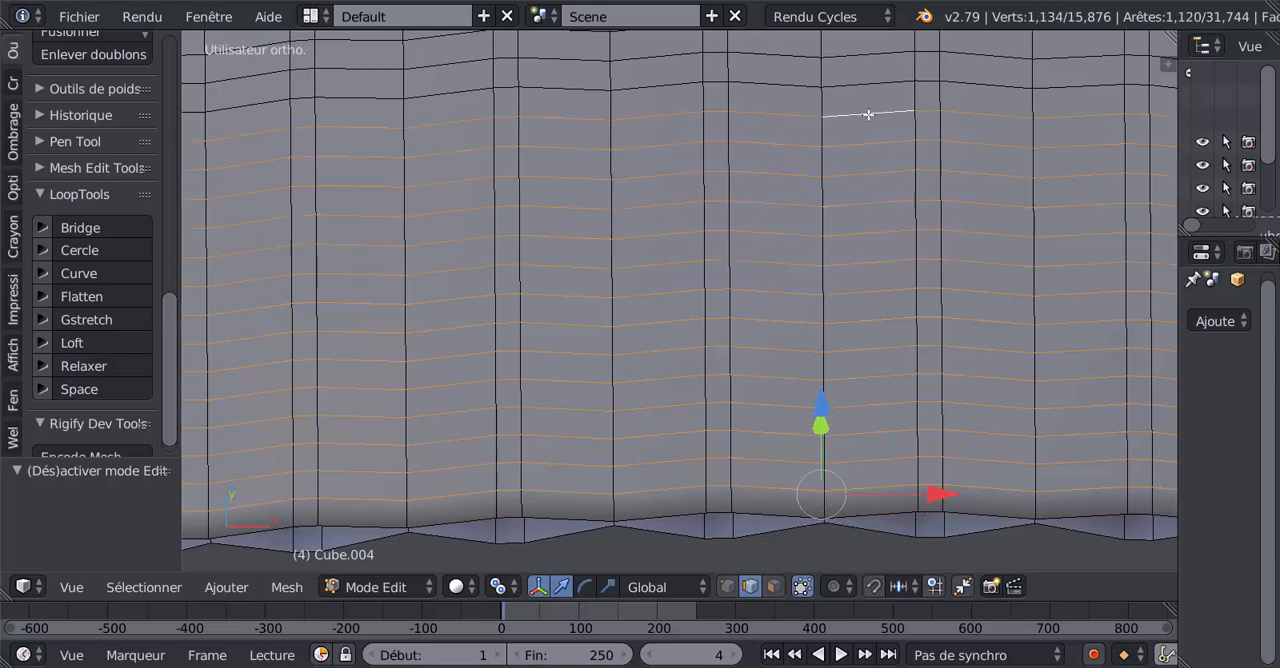
Add another seven adjacent crosswise edge loops, continuing into the middle of the flap.
right_click(871, 90, "alt+shift")
right_click(867, 60, "alt+shift")
middle_click_drag(865, 88, 863, 450, "shift")
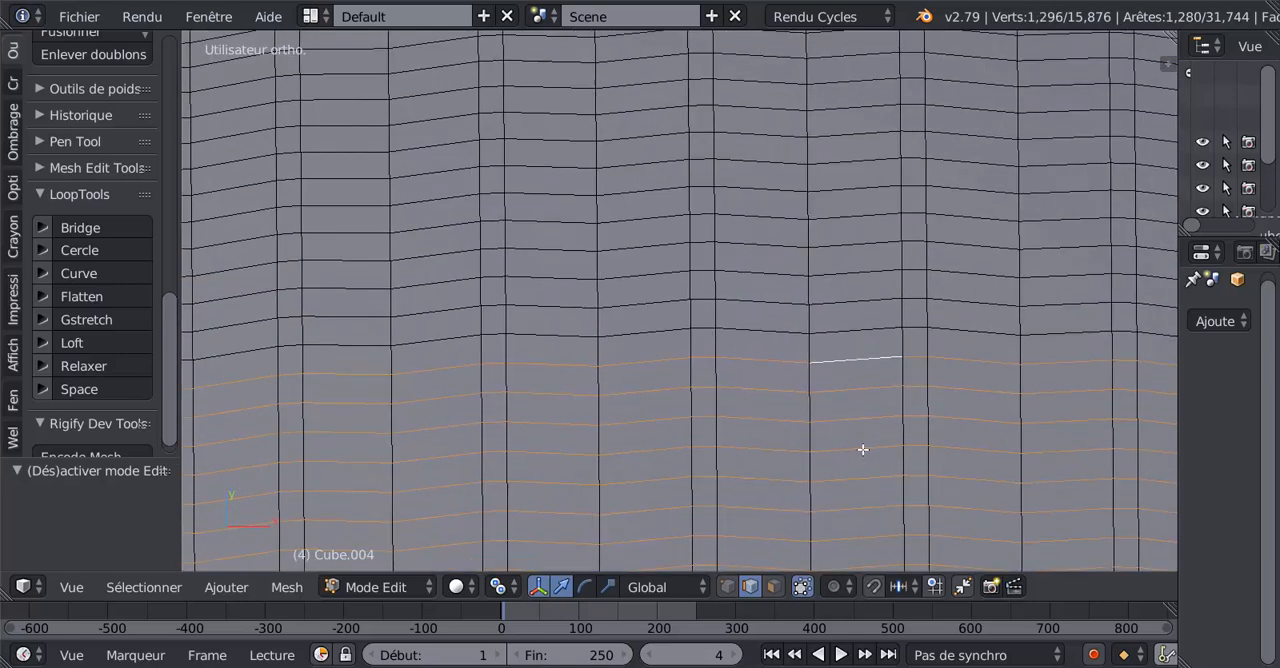
right_click(854, 333, "alt+shift")
right_click(852, 300, "alt+shift")
right_click(854, 269, "alt+shift")
right_click(857, 240, "alt+shift")
right_click(861, 212, "alt+shift")
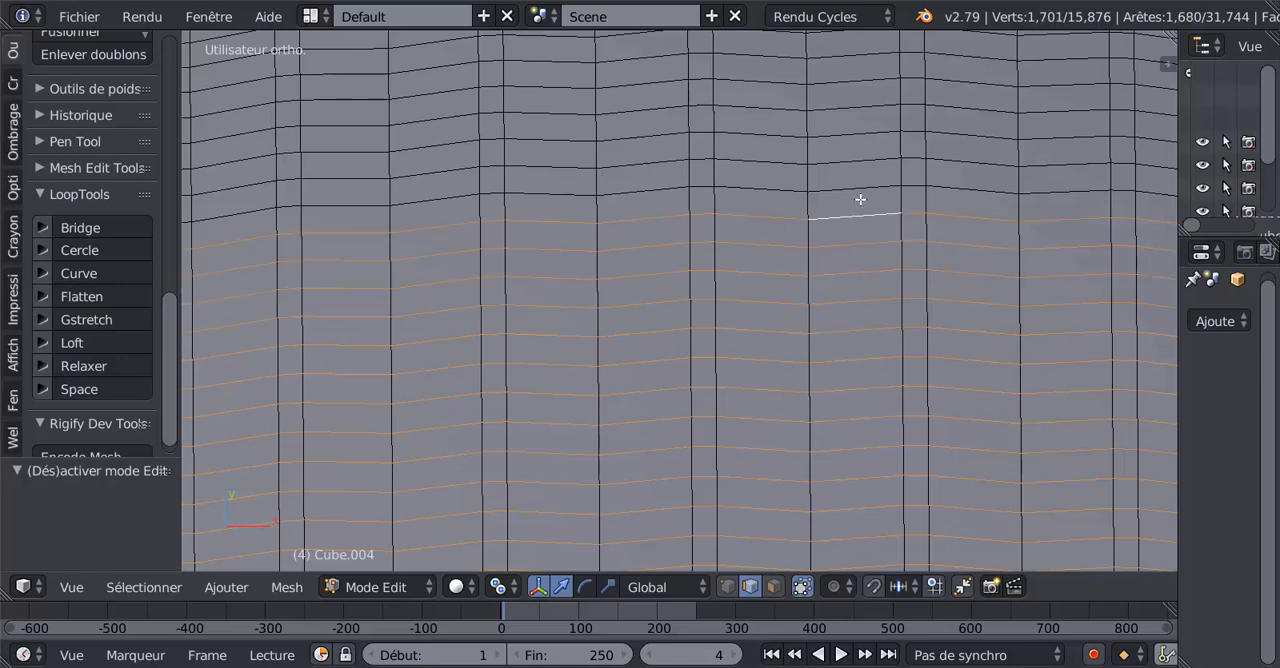
Add six further crosswise edge loops across the middle of the flap to the selection.
right_click(860, 189, "alt+shift")
right_click(862, 160, "alt+shift")
right_click(863, 131, "alt+shift")
right_click(862, 106, "alt+shift")
right_click(861, 80, "alt+shift")
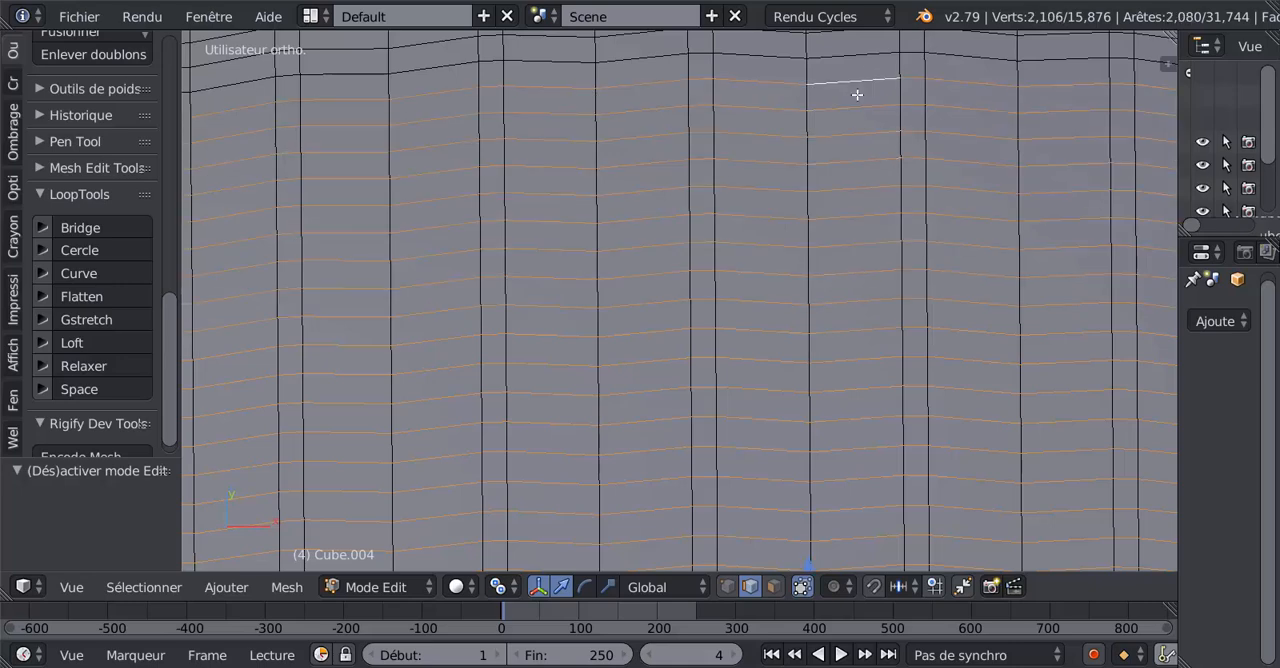
middle_click_drag(855, 198, 840, 436, "shift")
right_click(826, 304, "alt+shift")
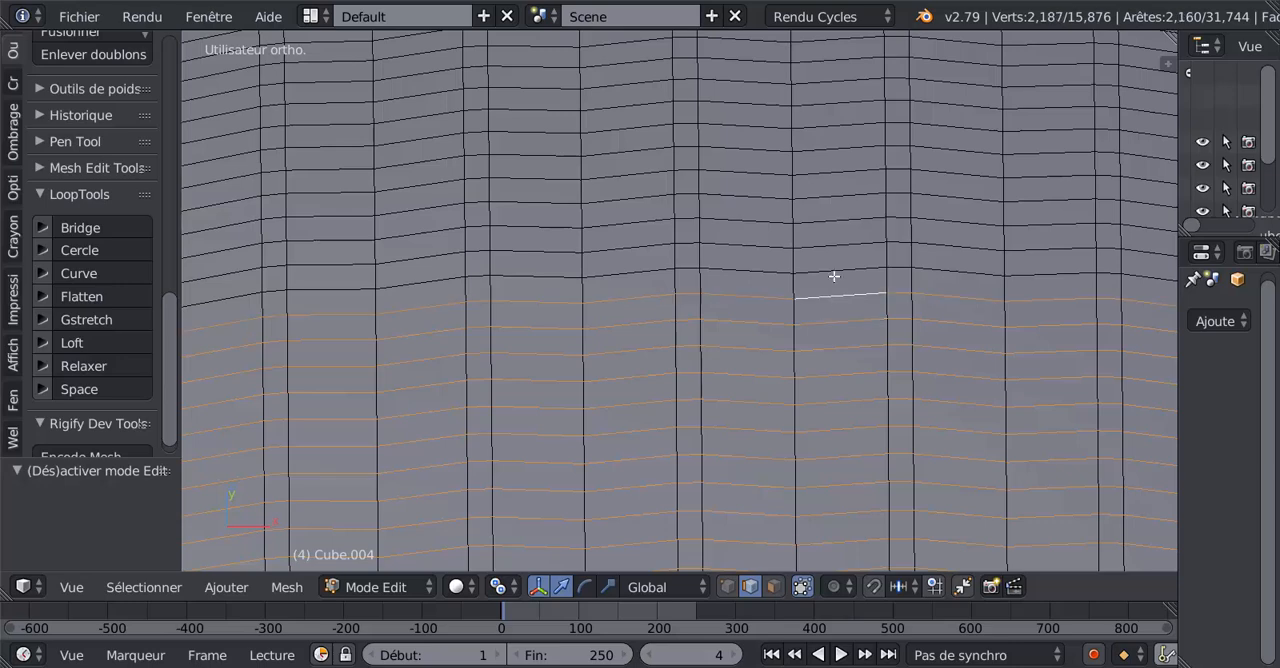
Continue the edge-loop selection past the flap's middle with the next eight crosswise loops.
right_click(834, 276, "alt+shift")
right_click(837, 251, "alt+shift")
right_click(840, 221, "alt+shift")
right_click(843, 188, "alt+shift")
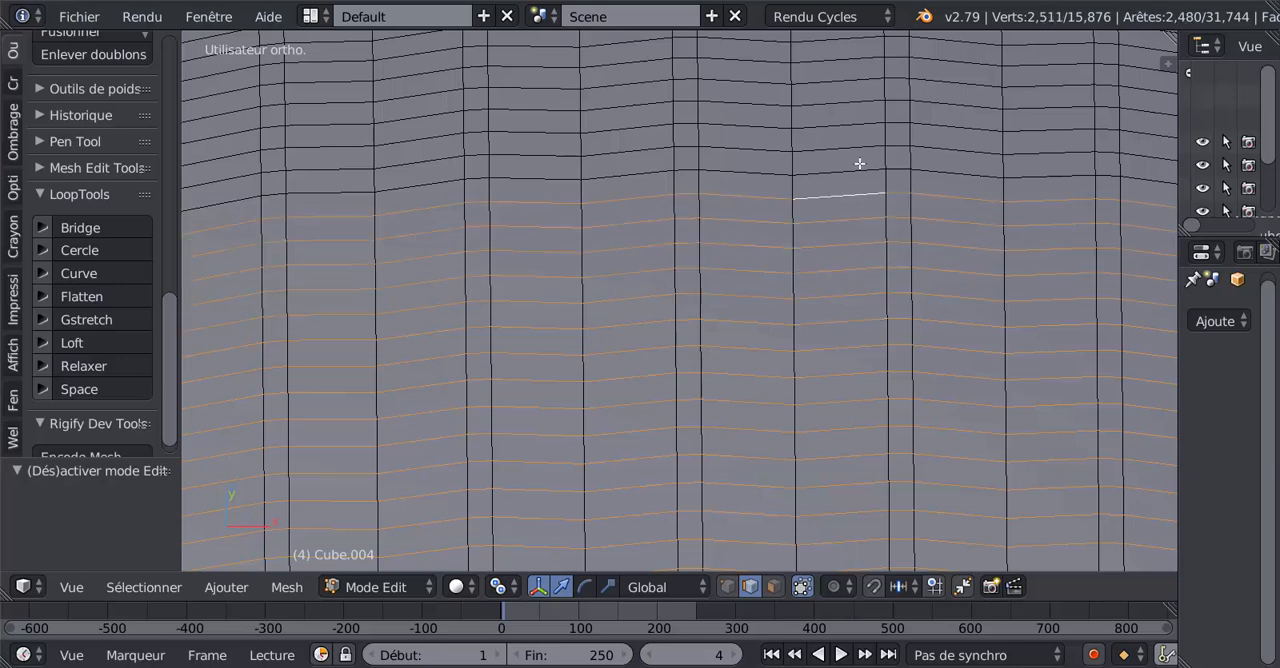
right_click(859, 168, "alt+shift")
right_click(855, 147, "alt+shift")
right_click(854, 128, "alt+shift")
right_click(855, 106, "alt+shift")
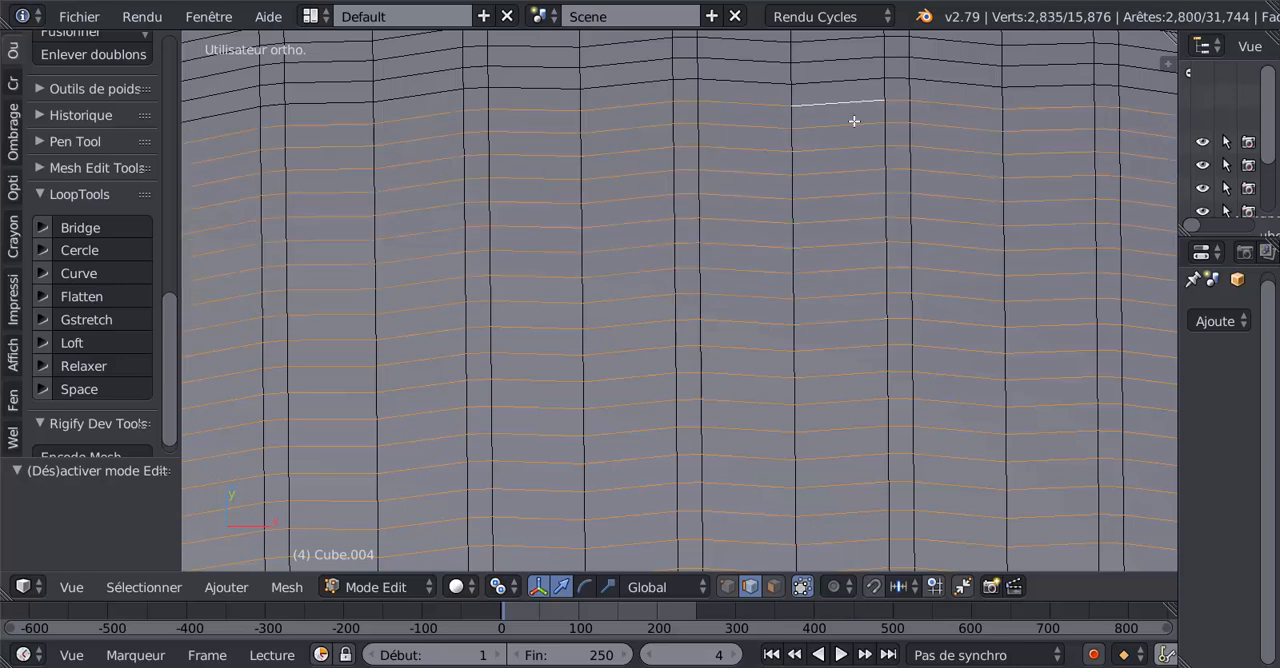
Add ten more crosswise edge loops on the part of the flap nearest the housing.
middle_click_drag(851, 120, 847, 440, "shift")
right_click(834, 332, "alt+shift")
right_click(832, 308, "alt+shift")
right_click(831, 288, "alt+shift")
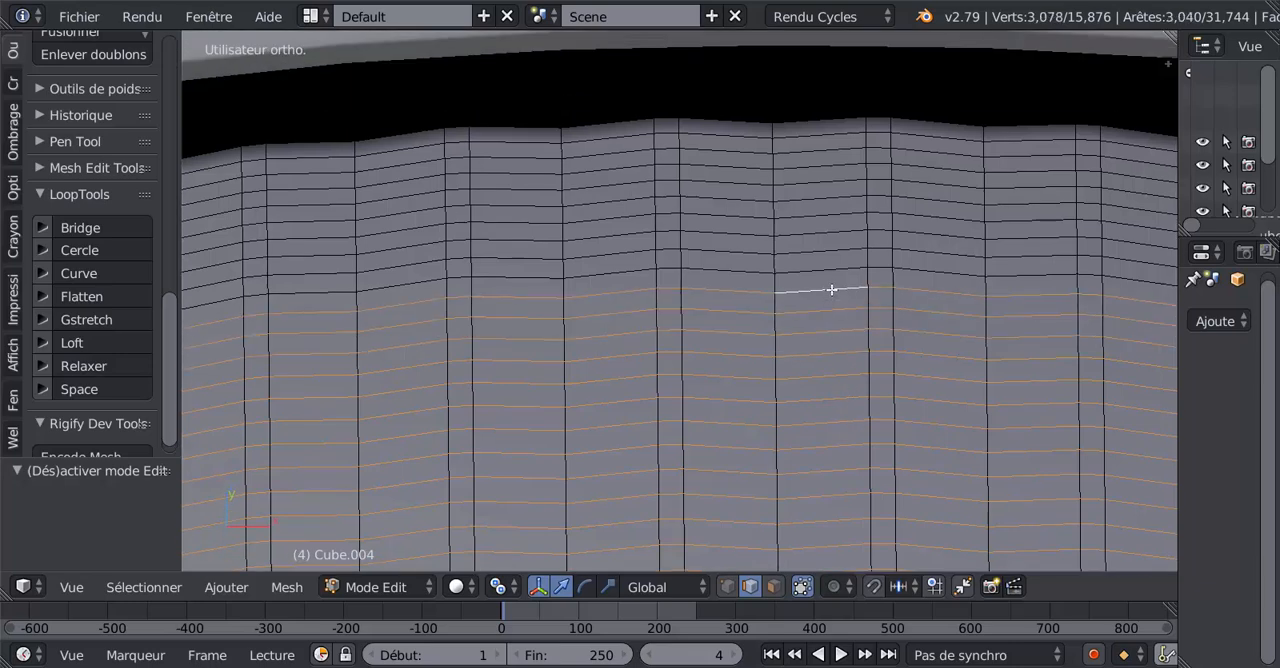
right_click(833, 265, "alt+shift")
right_click(825, 242, "alt+shift")
right_click(834, 225, "alt+shift")
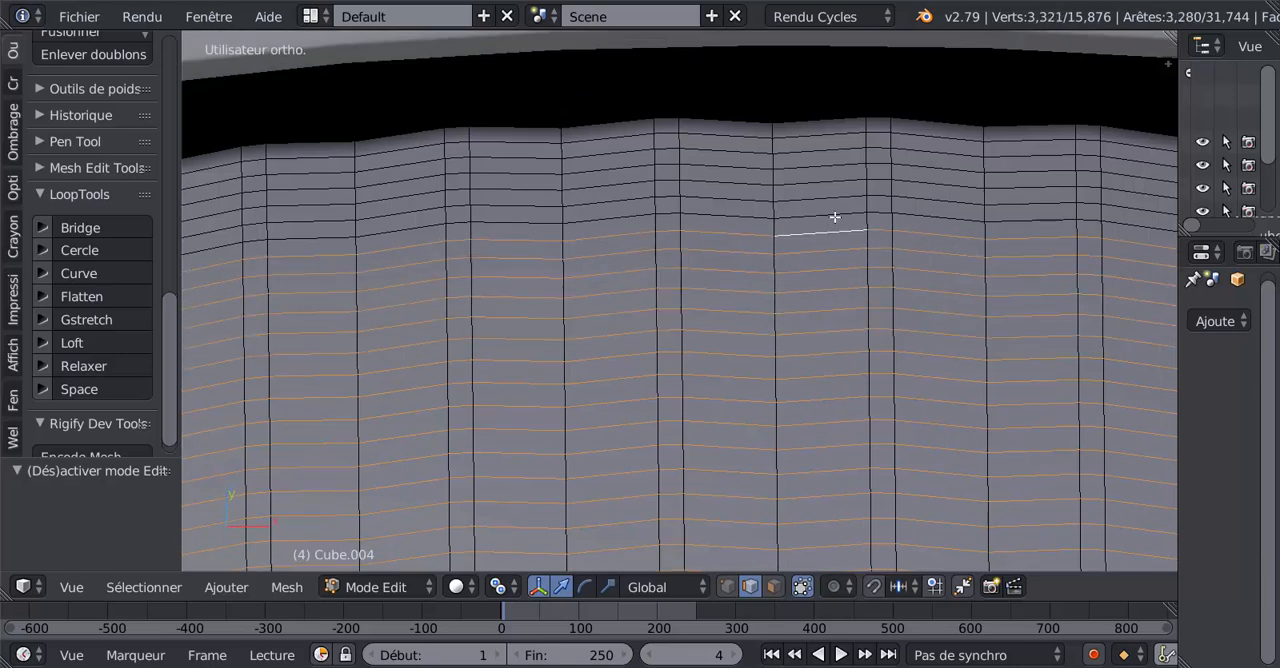
right_click(834, 207, "alt+shift")
right_click(835, 190, "alt+shift")
right_click(834, 172, "alt+shift")
right_click(834, 156, "alt+shift")
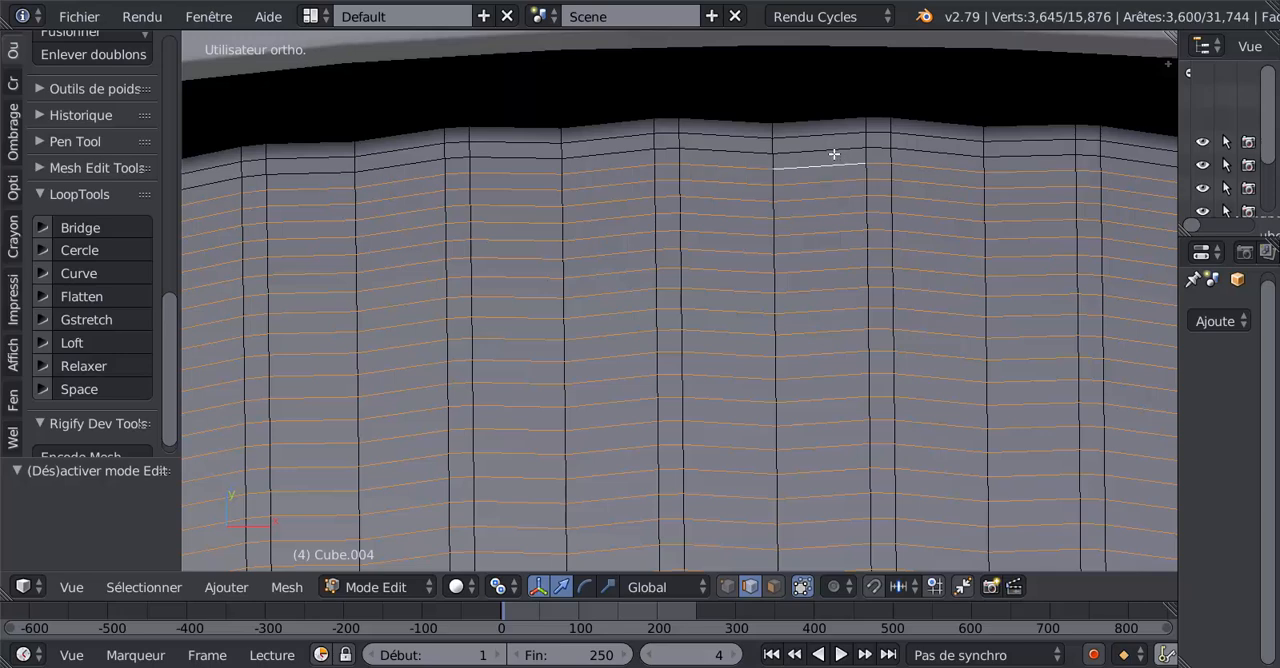
Complete the selection with the last three crosswise edge loops, including the flap's border edge under the housing.
right_click(834, 145, "alt+shift")
right_click(834, 134, "alt+shift")
right_click(837, 129, "alt+shift")
right_click(826, 131, "alt+shift")
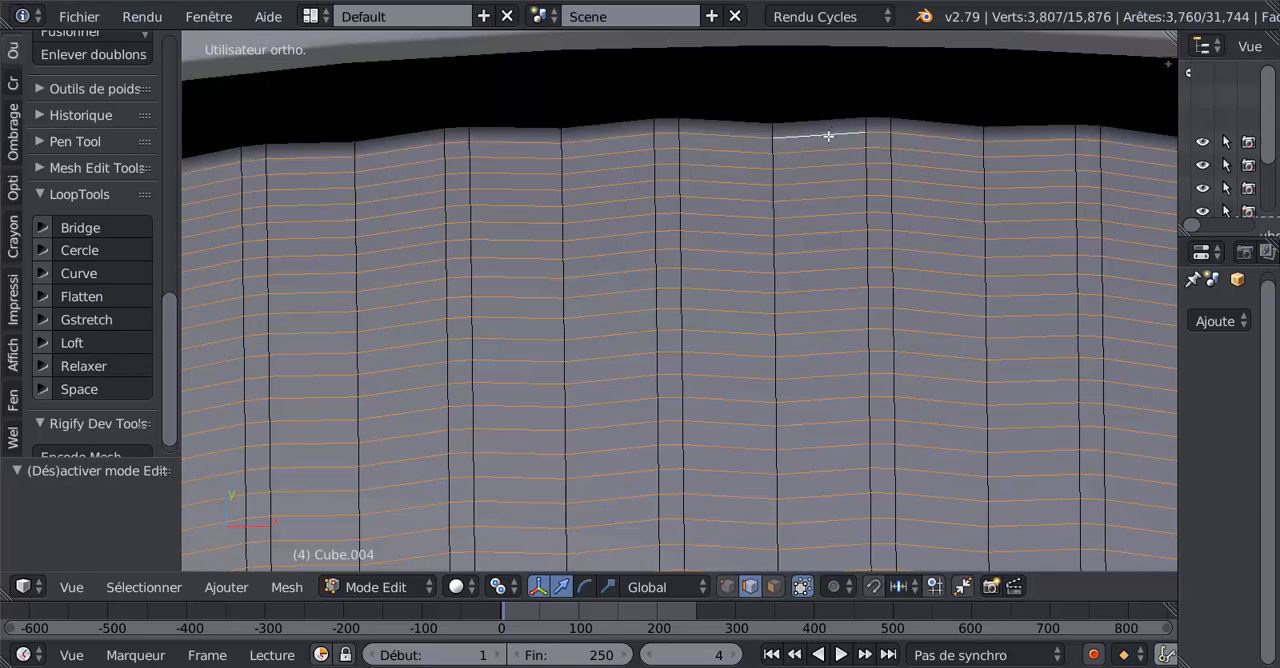
right_click(834, 126, "alt+shift")
right_click(832, 126, "alt+shift")
right_click(834, 119, "alt+shift")
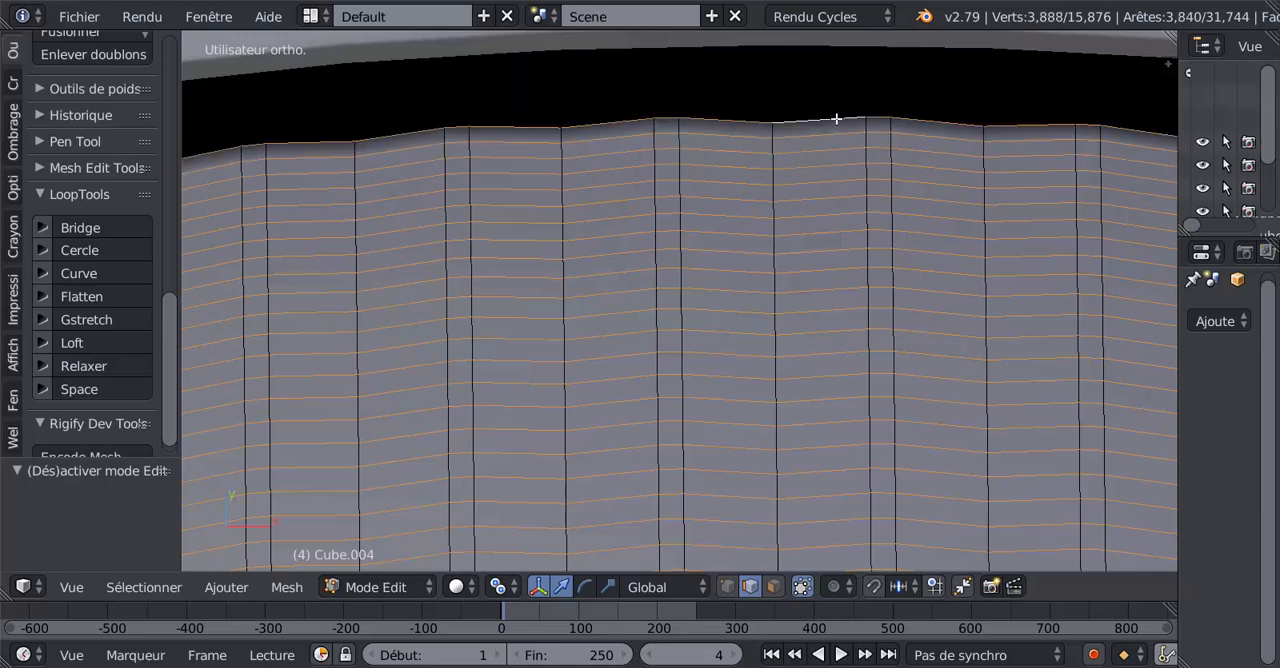
scroll(818, 295, "down", 3)
scroll(812, 325, "down", 3)
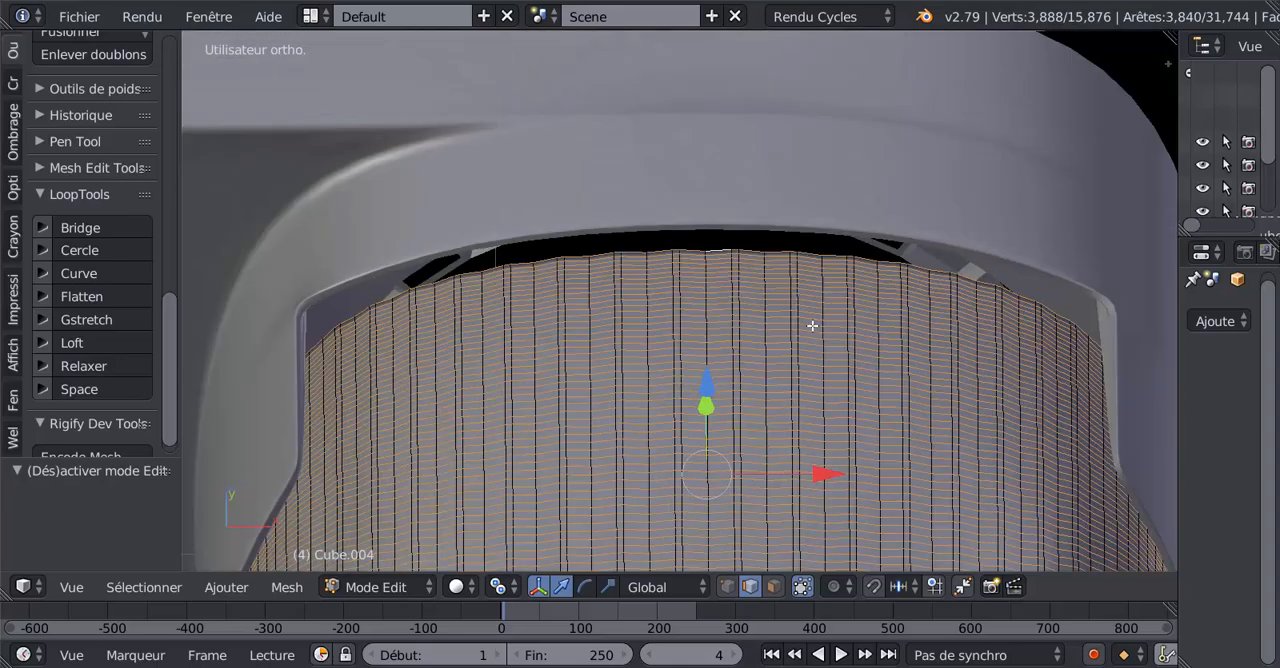
Relax the selected crosswise edge loops of the upper flap with LoopTools and check the smoothed surface in object mode.
middle_click_drag(754, 366, 158, 440)
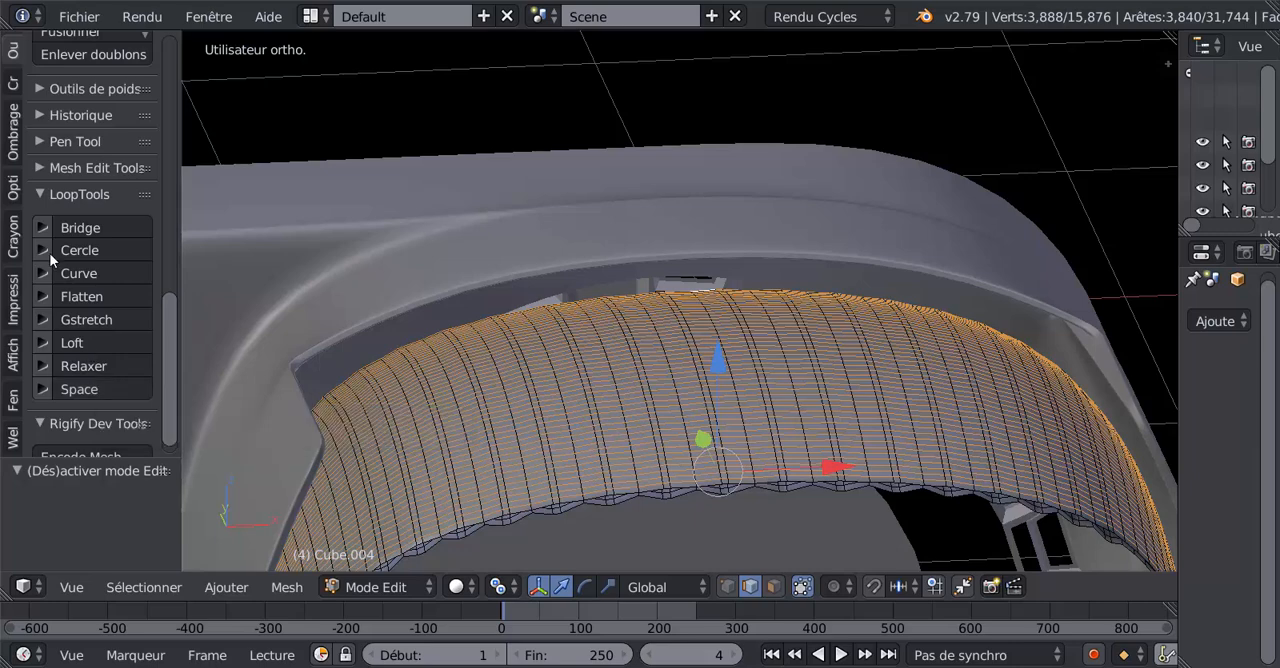
left_click(80, 364)
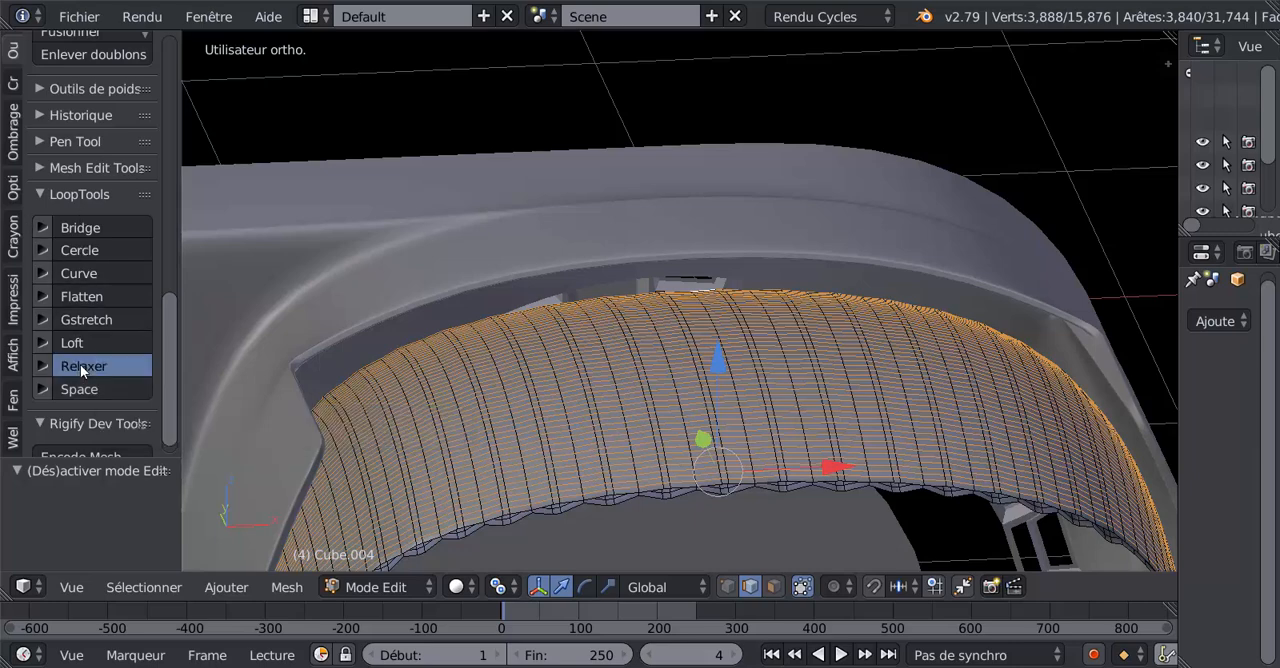
key("Tab")
middle_click_drag(651, 506, 676, 254)
key("Tab")
middle_click_drag(725, 290, 822, 264)
key("Tab")
key("Tab")
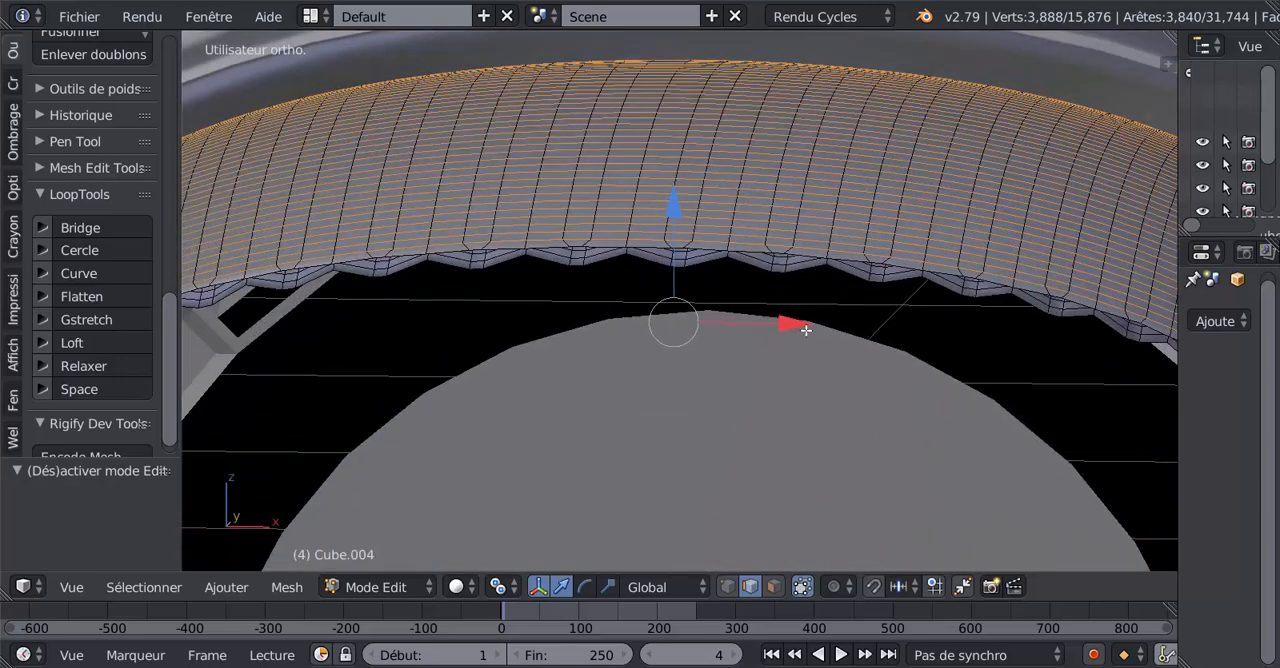
Reveal the upper flap's hidden geometry and check its wavy rim in object mode.
key("alt+h")
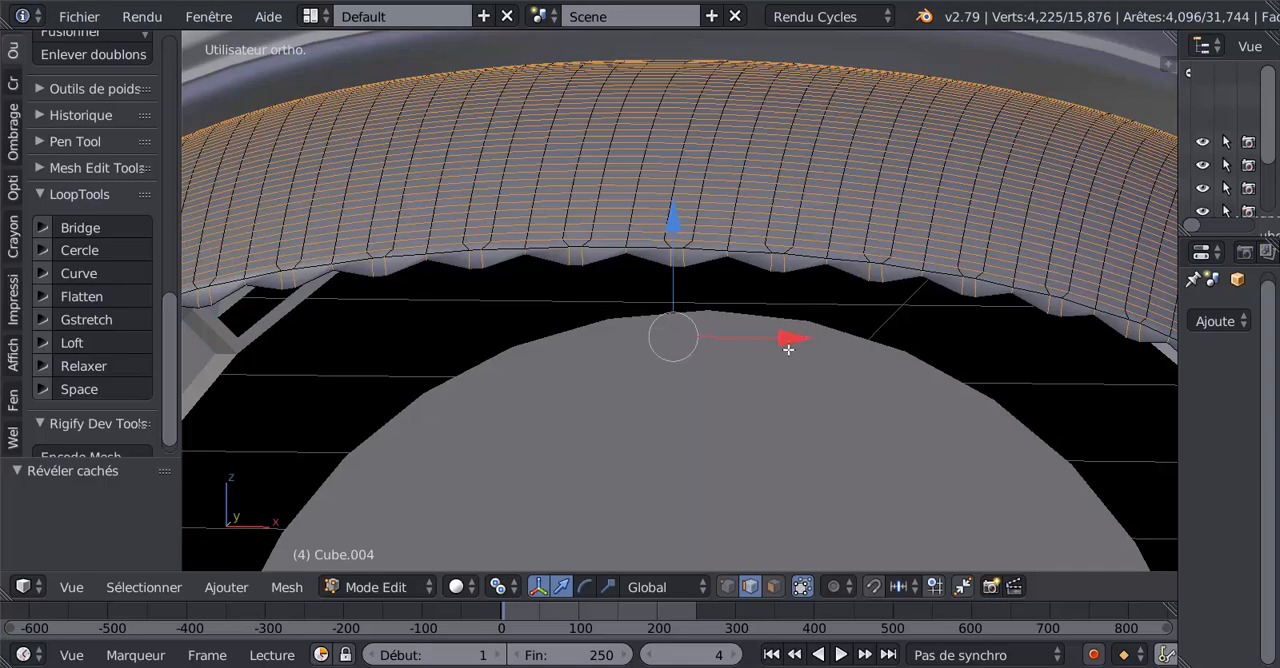
key("Tab")
middle_click_drag(788, 349, 777, 247)
key("Tab")
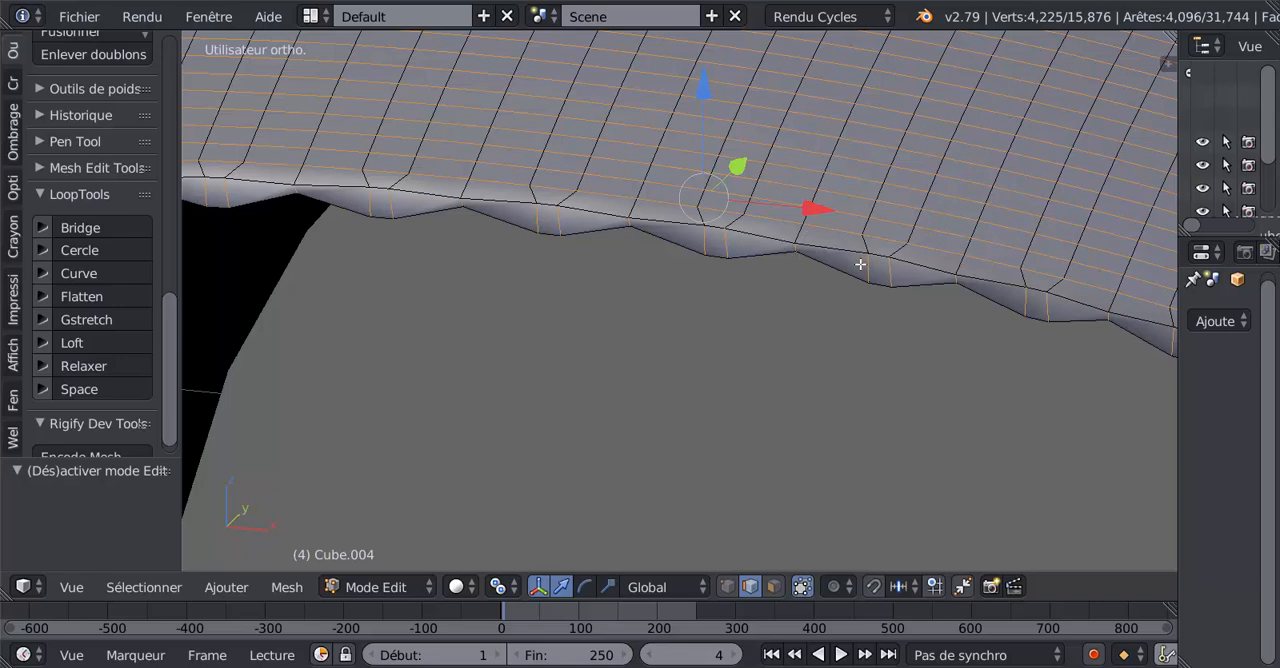
Add a loop cut with three cuts along the thickness of the upper flap's wavy rim.
key("ctrl+r")
scroll(860, 264, "up", 2)
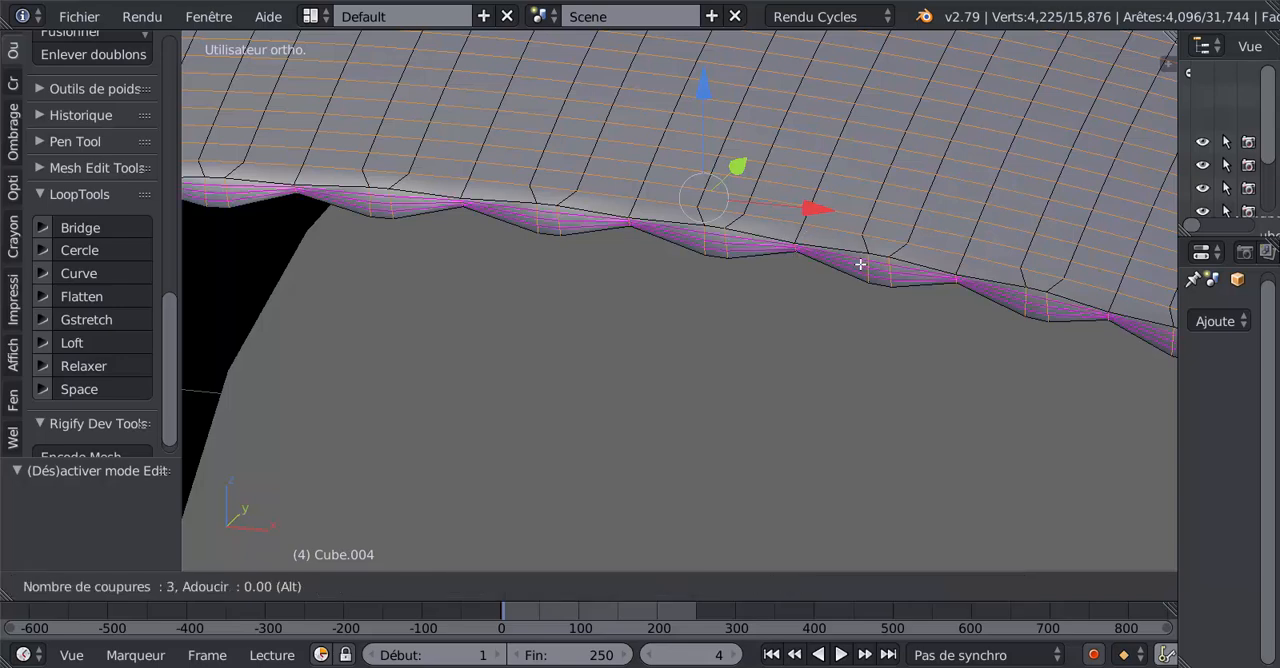
left_click(860, 264)
left_click(857, 266)
key("Tab")
scroll(810, 314, "down", 2)
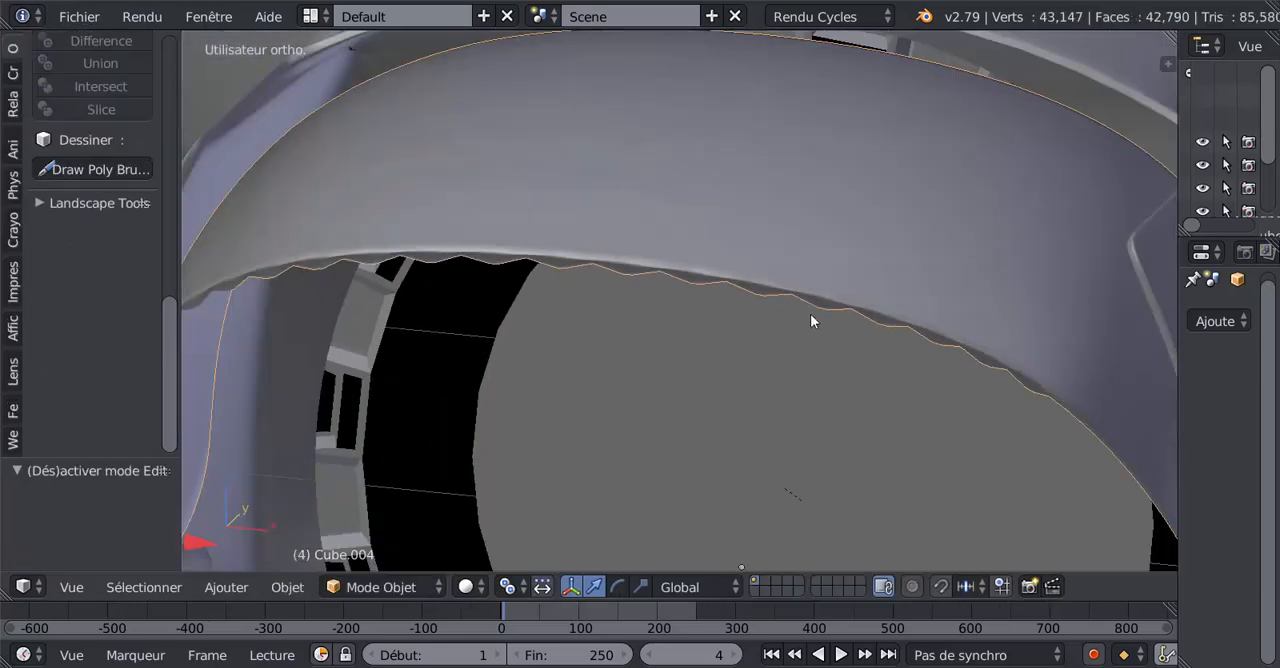
Add a single loop cut on the upper flap's outer surface and slide it close to the wavy rim.
key("Tab")
scroll(843, 260, "up", 5)
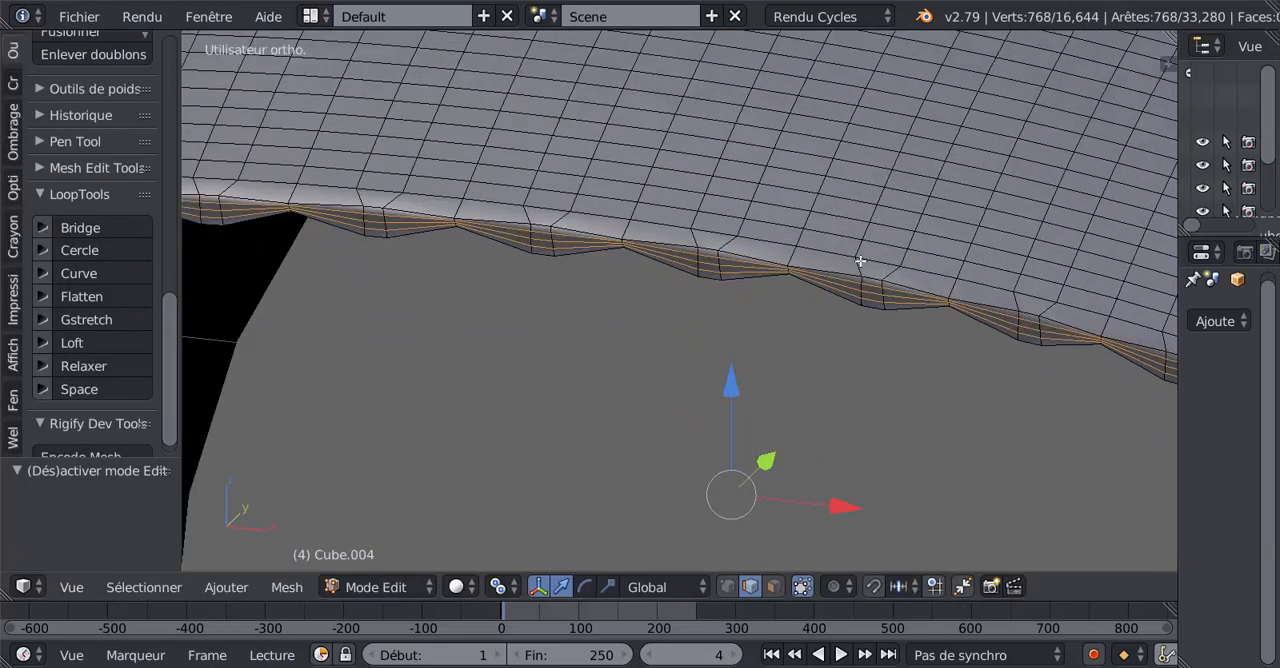
key("ctrl+r")
left_click(884, 273)
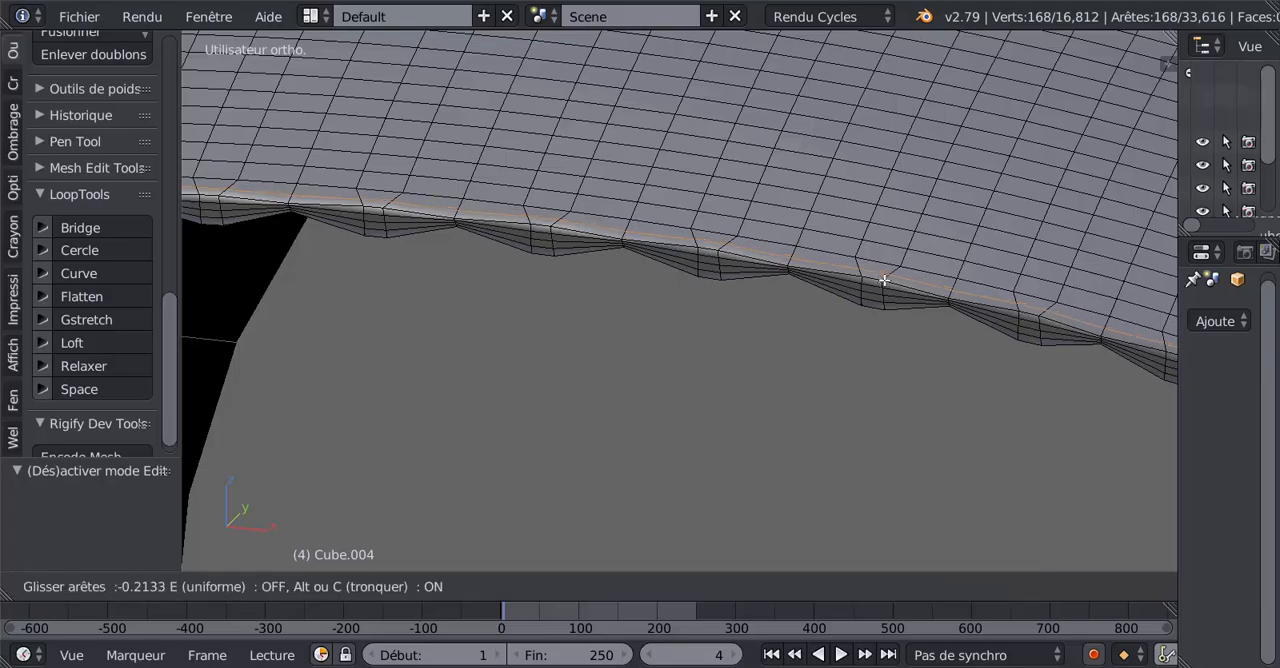
left_click(884, 283)
key("Tab")
scroll(876, 290, "down", 5)
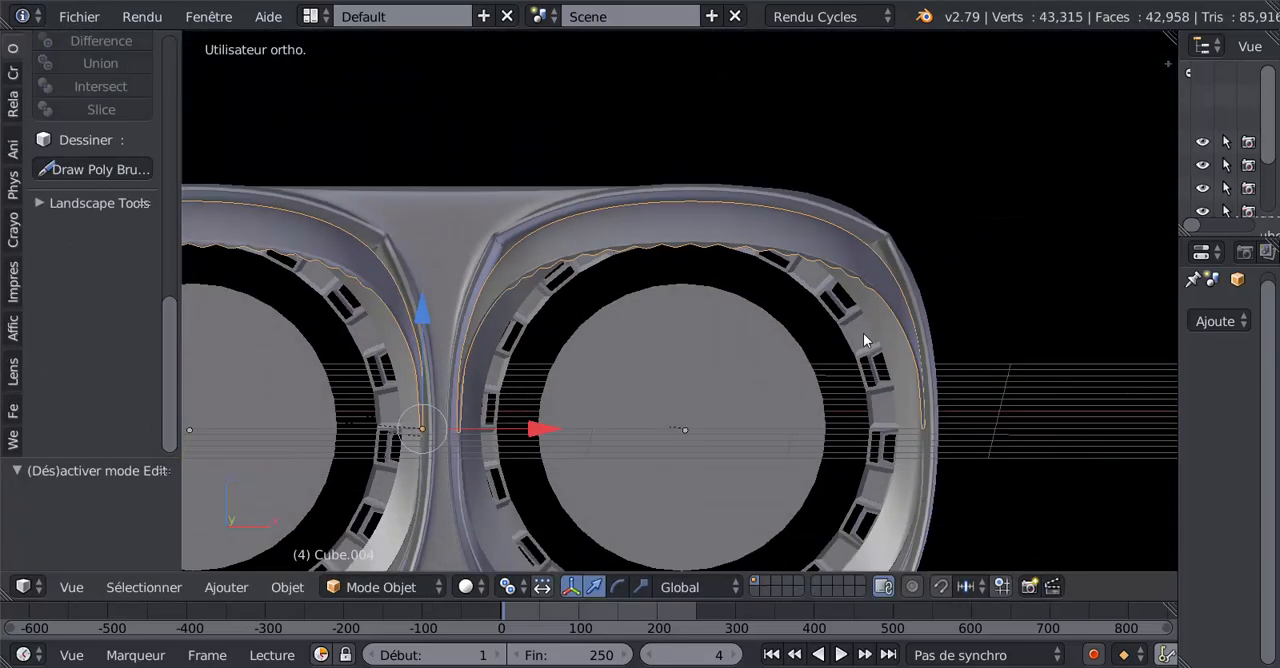
Select the lower corrugated flap under the nozzles and open its mesh for editing.
scroll(863, 338, "down", 3)
middle_click_drag(840, 337, 743, 354)
scroll(770, 352, "up", 2)
key("Tab")
key("Tab")
right_click(739, 355)
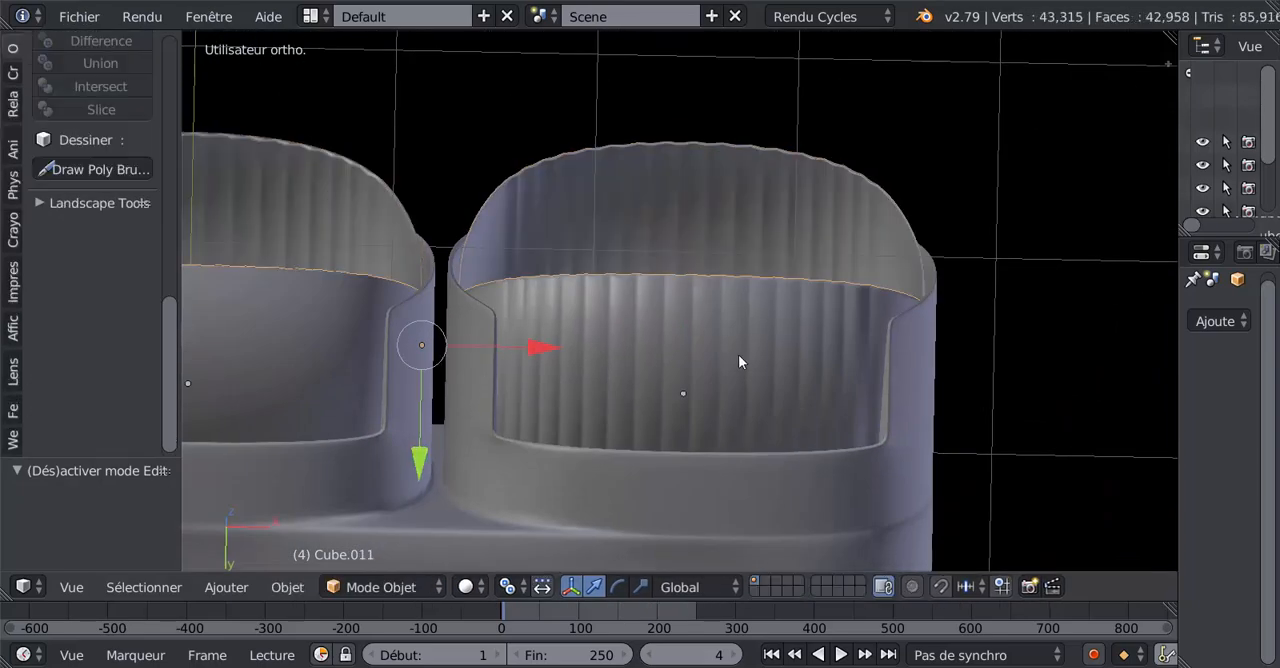
key("Tab")
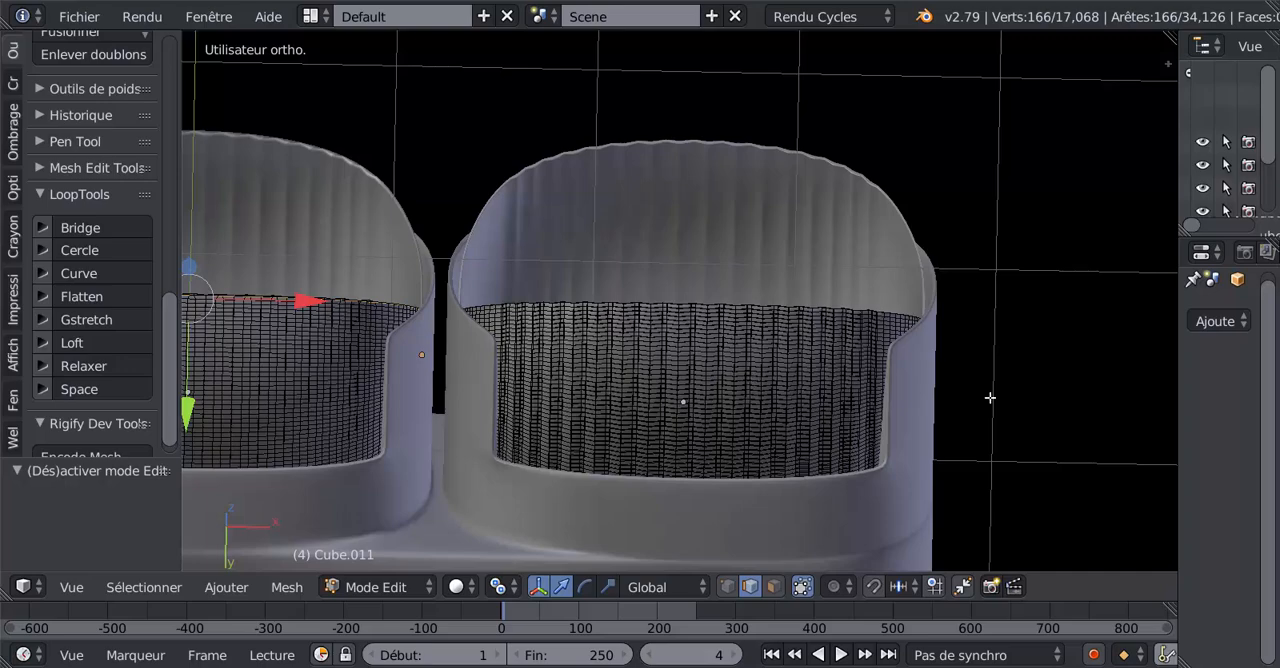
Dissolve the intermediate edge loop nearest the outer edge on the lower flap's wavy rim.
scroll(663, 374, "up", 3)
mouse_move(663, 374)
middle_mouse_down()
mouse_move(680, 411)
mouse_move(683, 274)
mouse_move(683, 306)
middle_mouse_up()
scroll(680, 415, "down", 4)
scroll(671, 369, "up", 6)
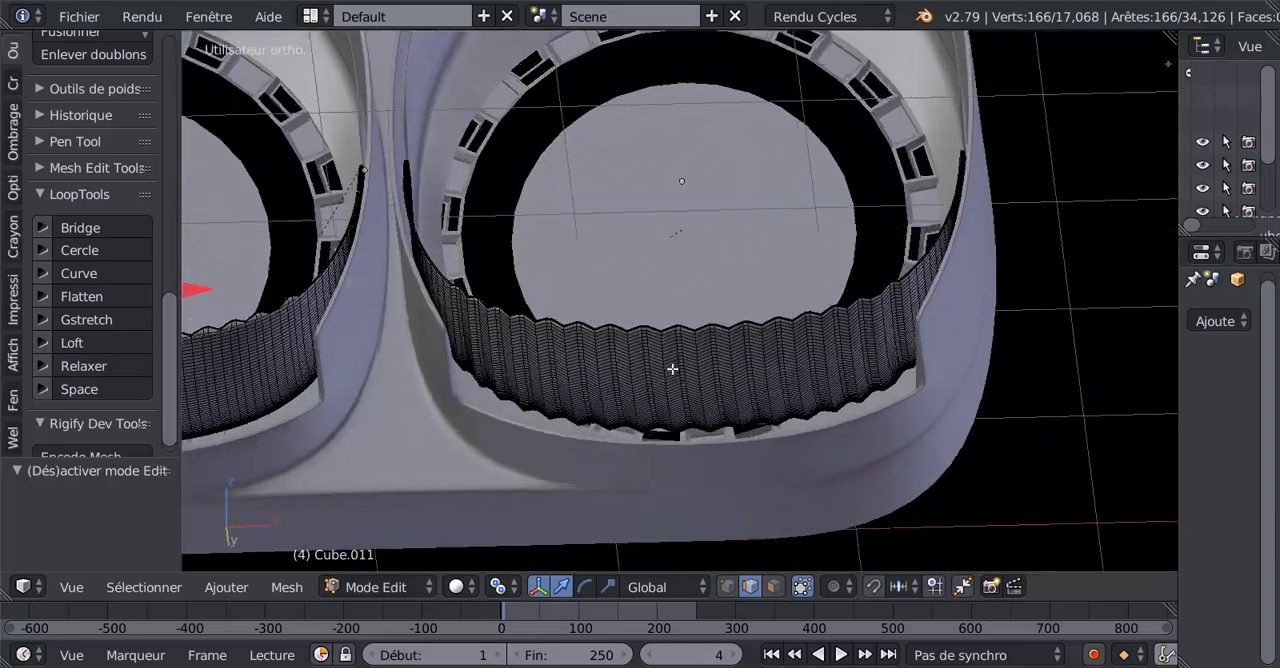
scroll(694, 377, "up", 2)
mouse_move(711, 360)
middle_mouse_down("shift")
mouse_move(694, 134)
mouse_move(697, 243)
middle_mouse_up("shift")
mouse_move(673, 466)
middle_mouse_down("shift")
mouse_move(697, 266)
mouse_move(709, 343)
mouse_move(711, 318)
middle_mouse_up("shift")
scroll(718, 266, "up", 6)
scroll(710, 318, "up", 2)
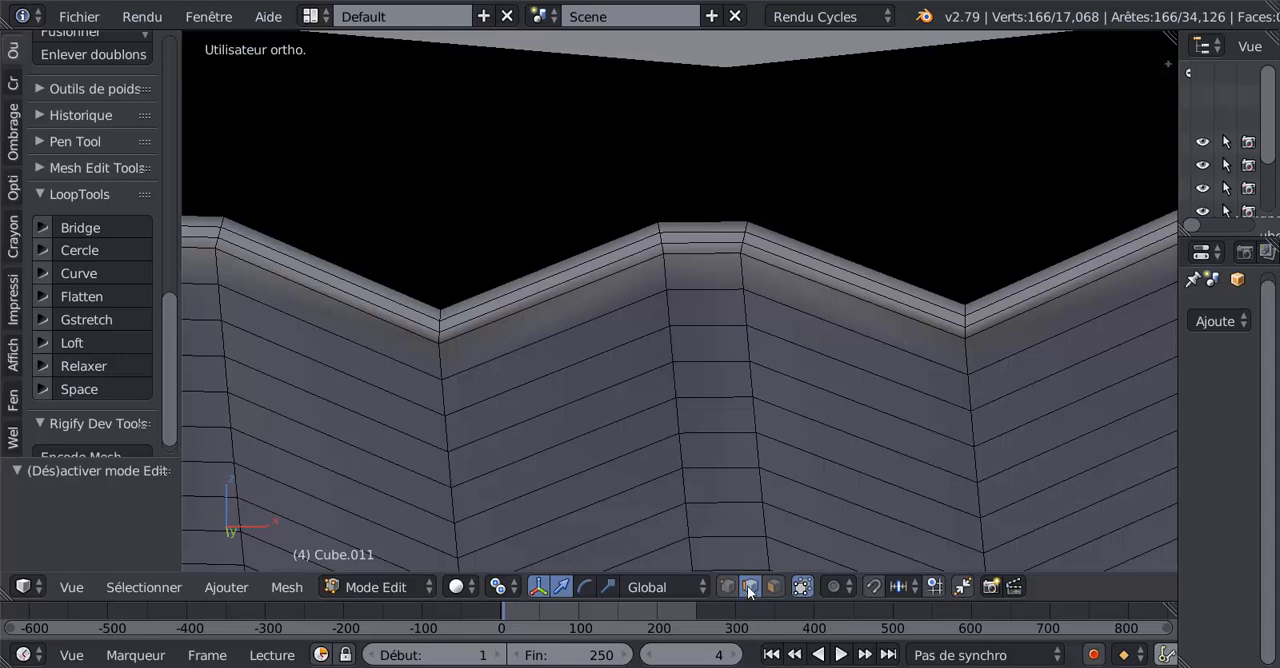
left_click(795, 255, "alt")
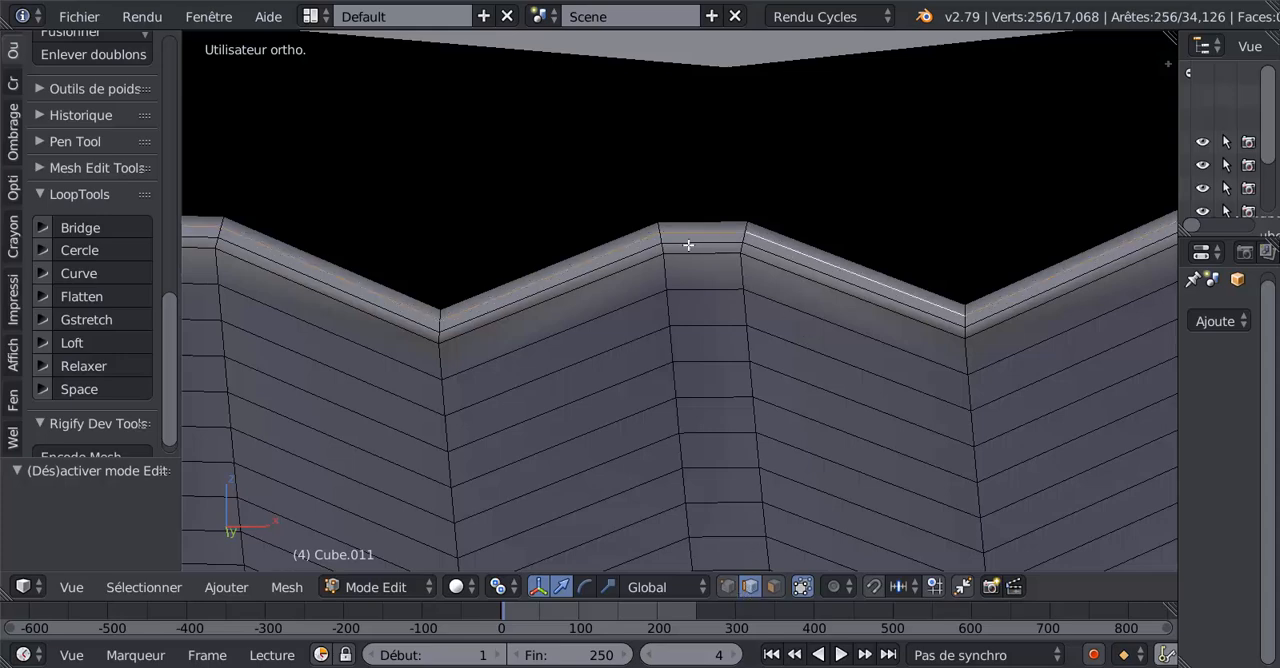
scroll(640, 363, "down", 2)
scroll(694, 375, "up", 2)
scroll(749, 372, "up", 2)
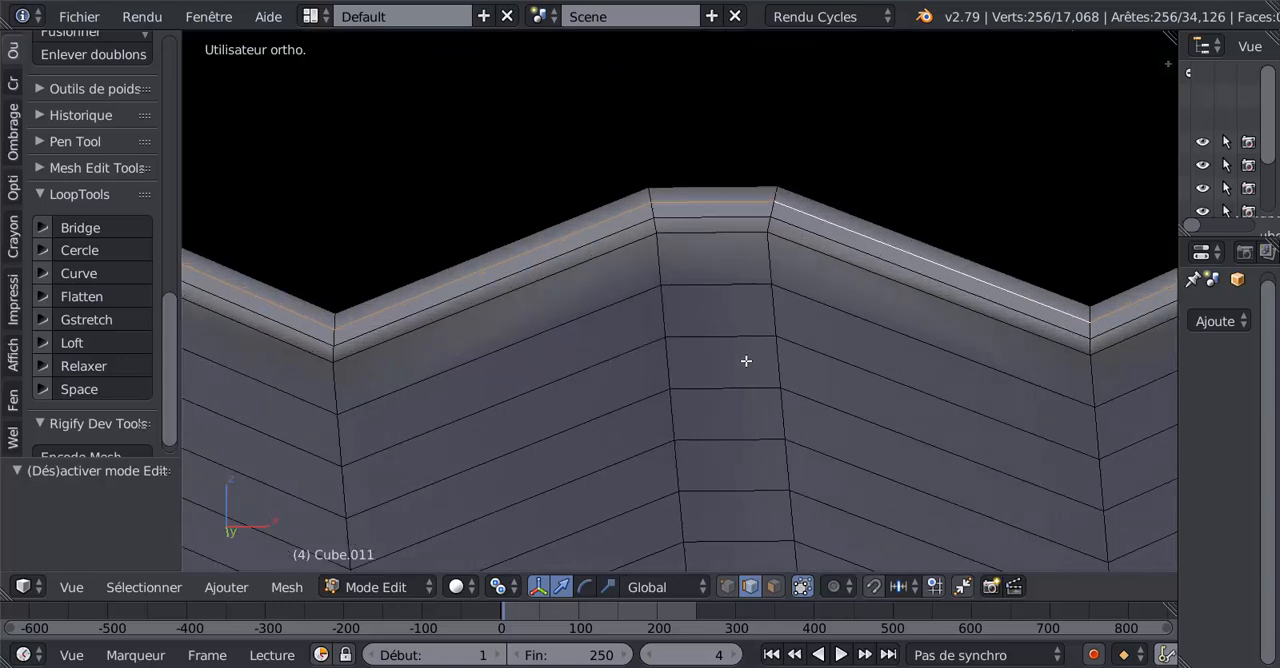
key("x")
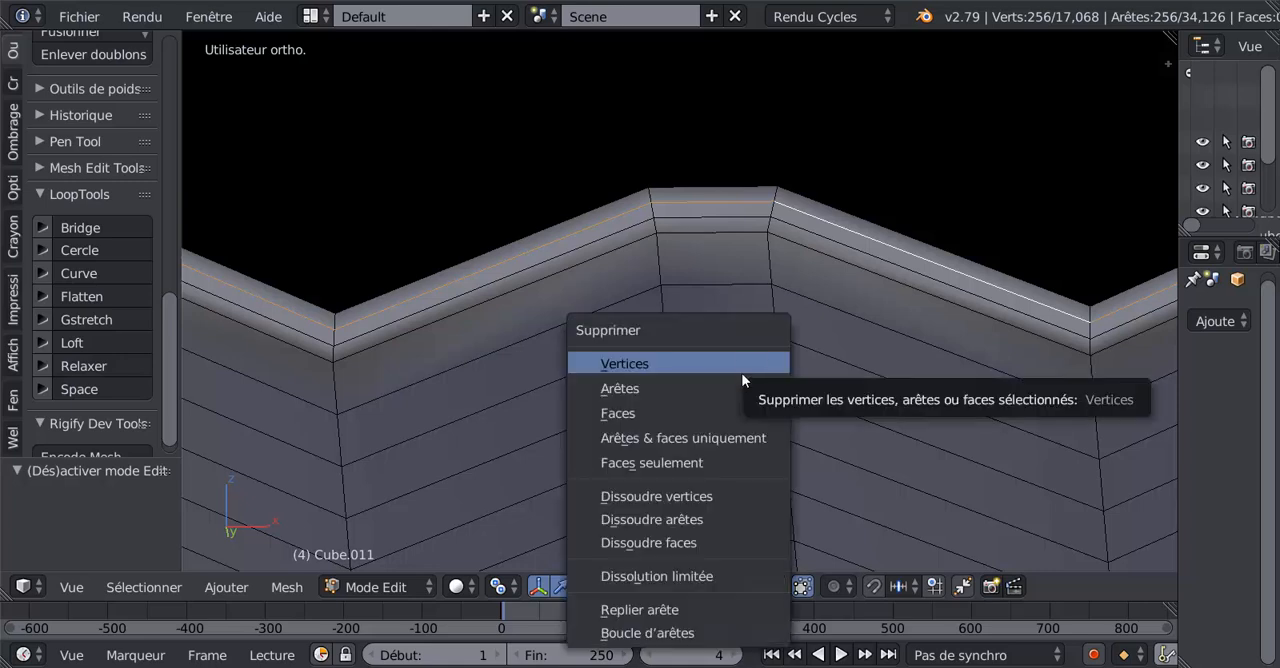
left_click(674, 520)
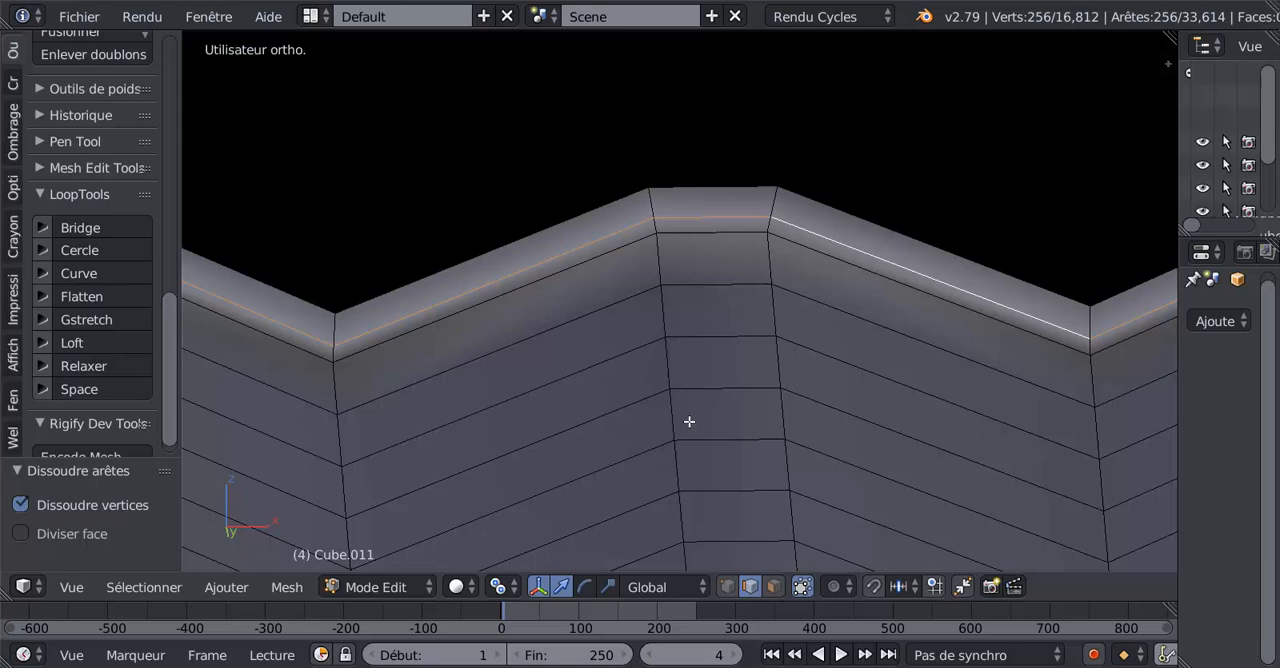
Dissolve the remaining intermediate edge loop within the lower flap's rim thickness and check the shading in object mode.
key("x")
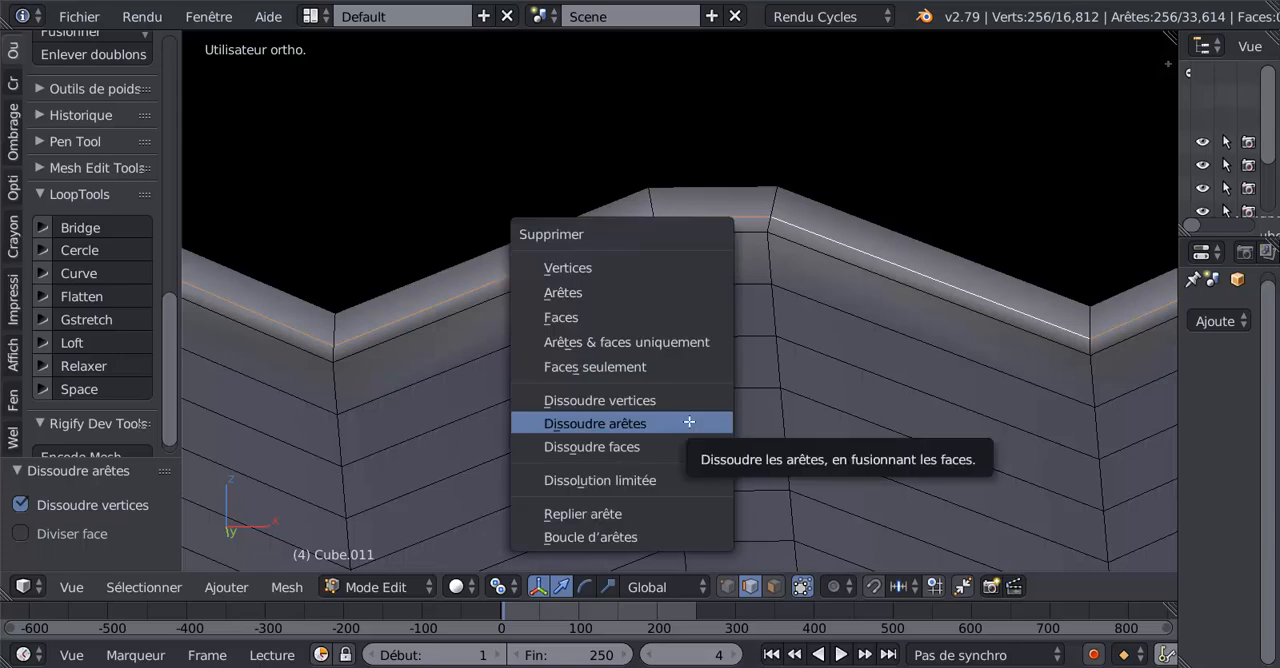
left_click(652, 429)
scroll(706, 285, "down", 2)
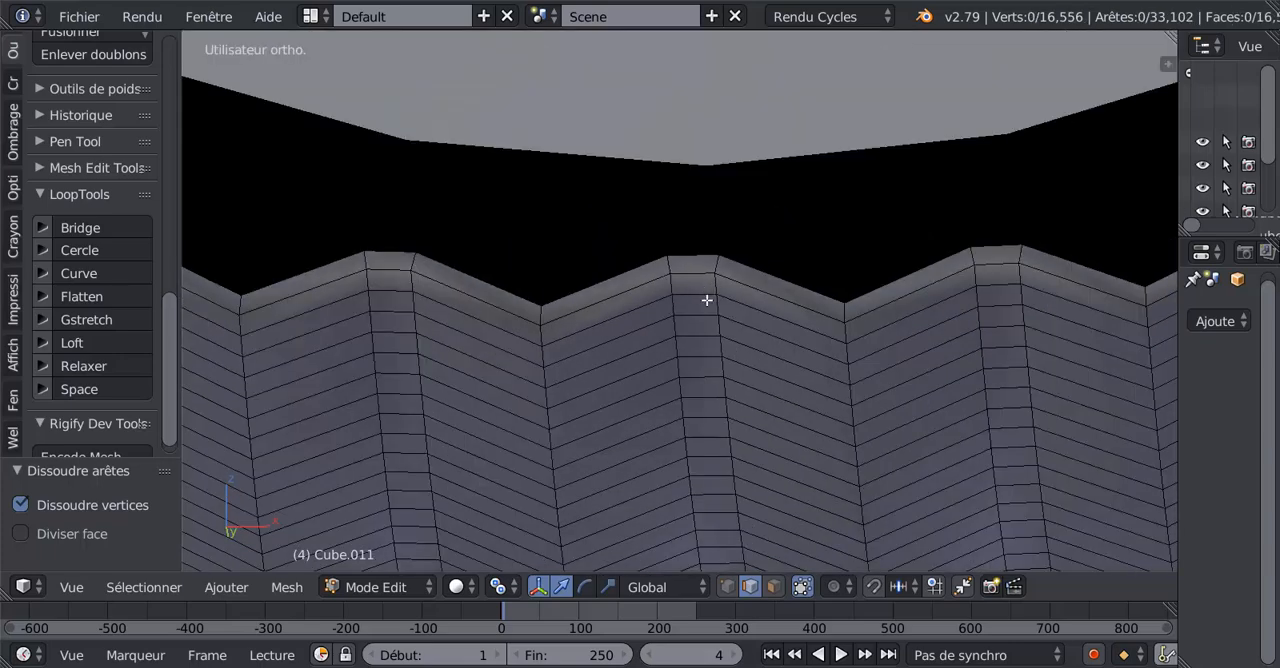
scroll(713, 340, "up", 1)
key("Tab")
key("Tab")
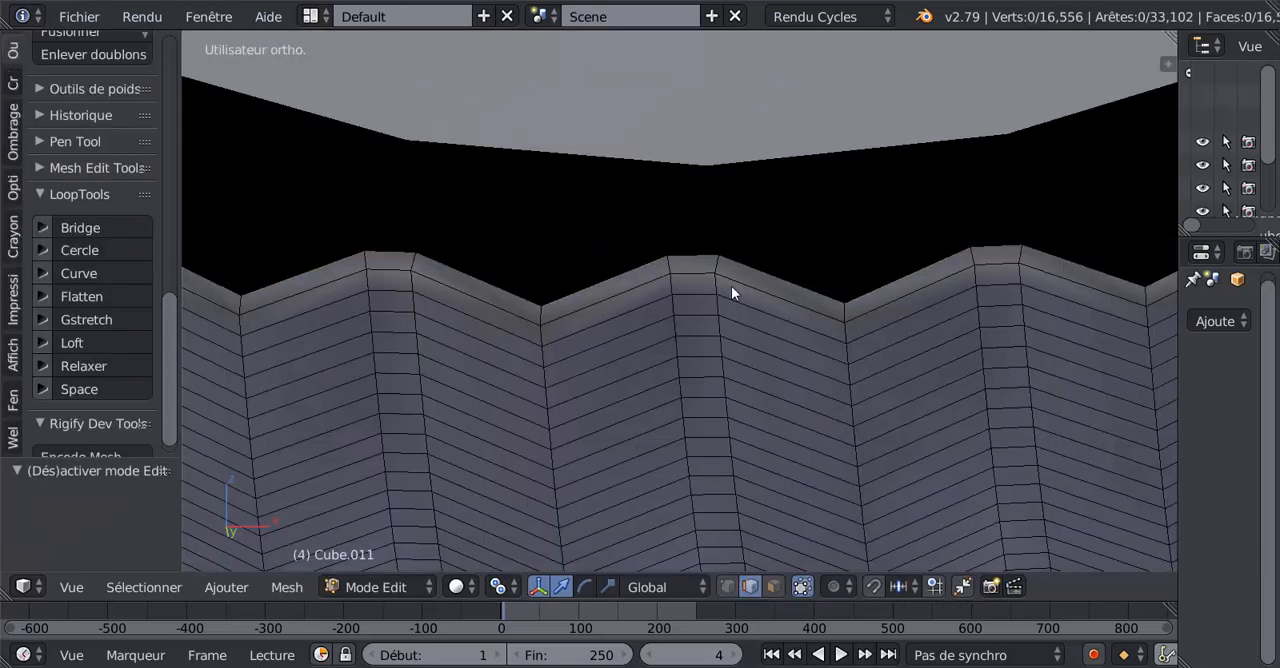
Select the face loop along the thickness of the lower flap's wavy rim in face mode and hide it.
scroll(739, 282, "up", 2)
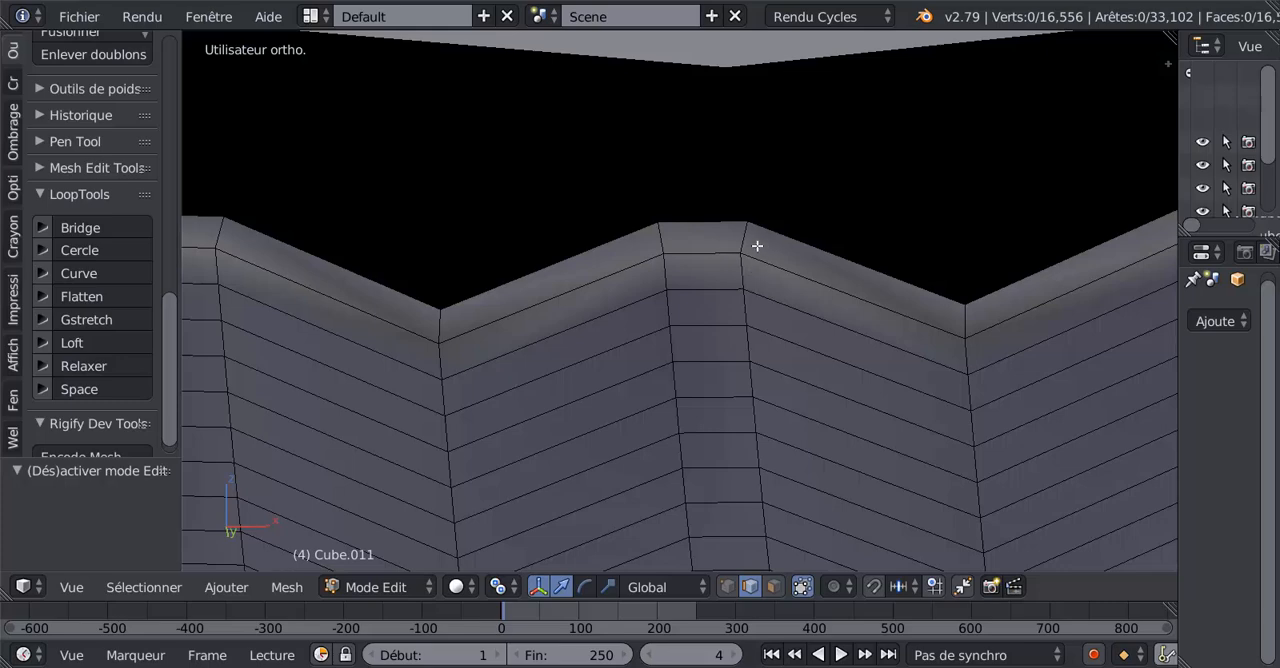
left_click(774, 586)
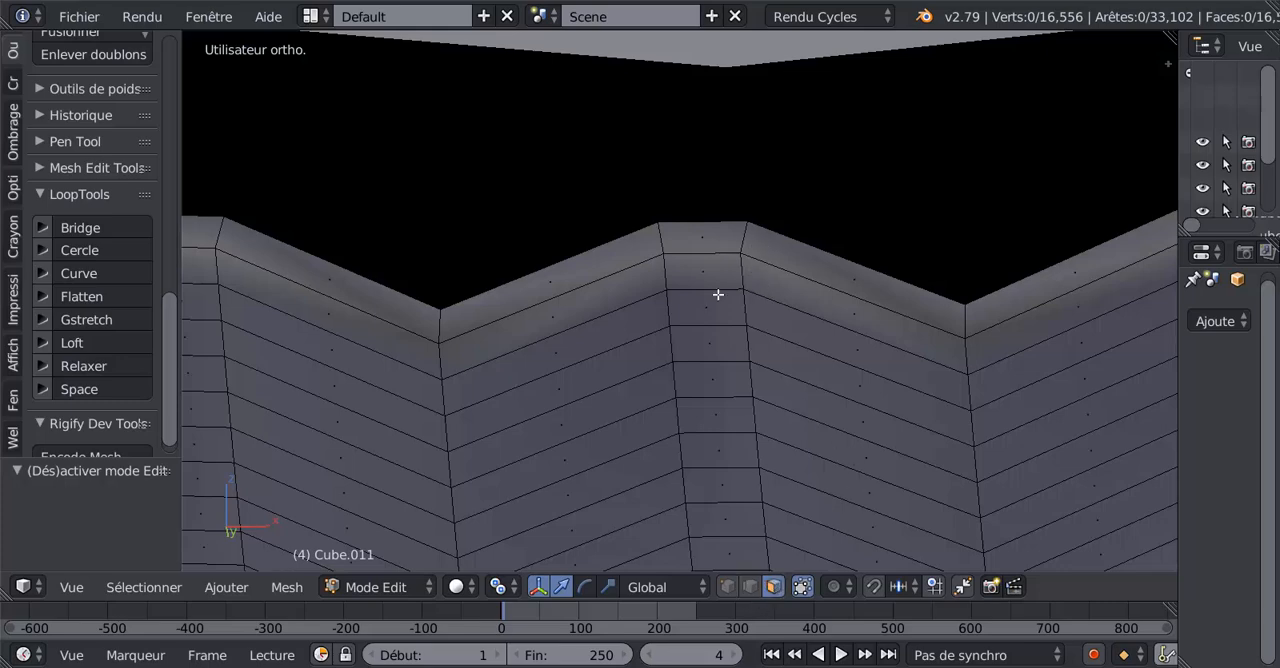
left_click(750, 236, "alt")
scroll(580, 378, "down", 14)
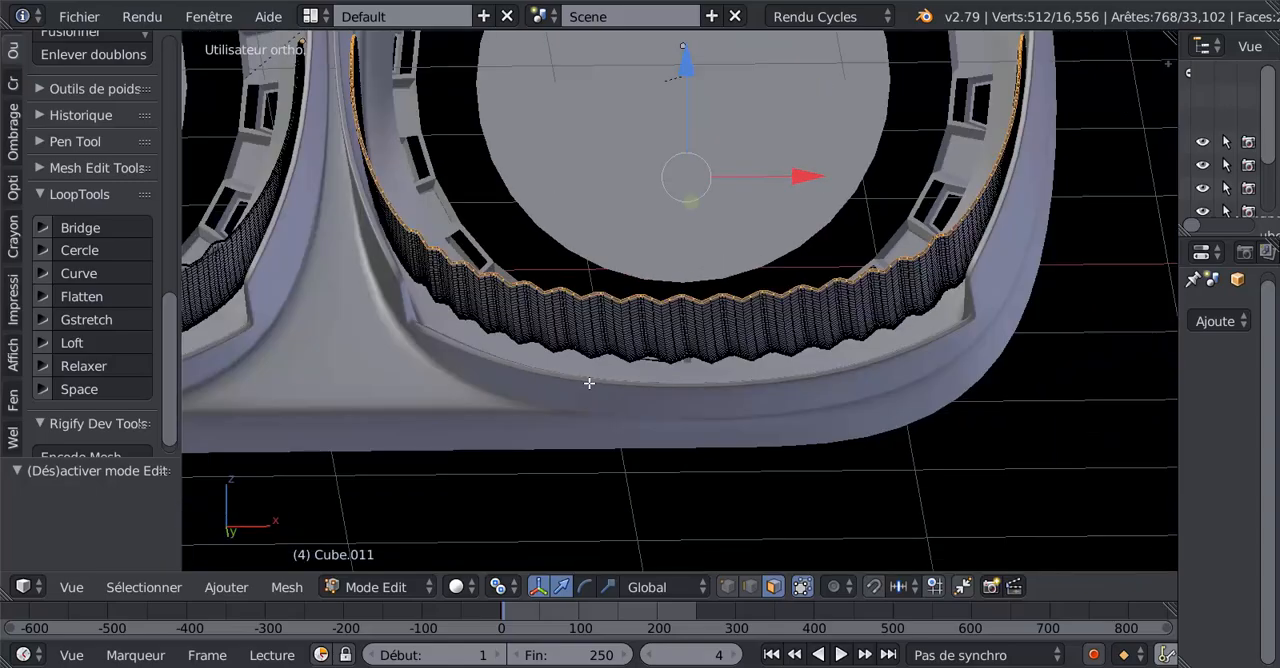
middle_click_drag(596, 388, 623, 460)
key("h")
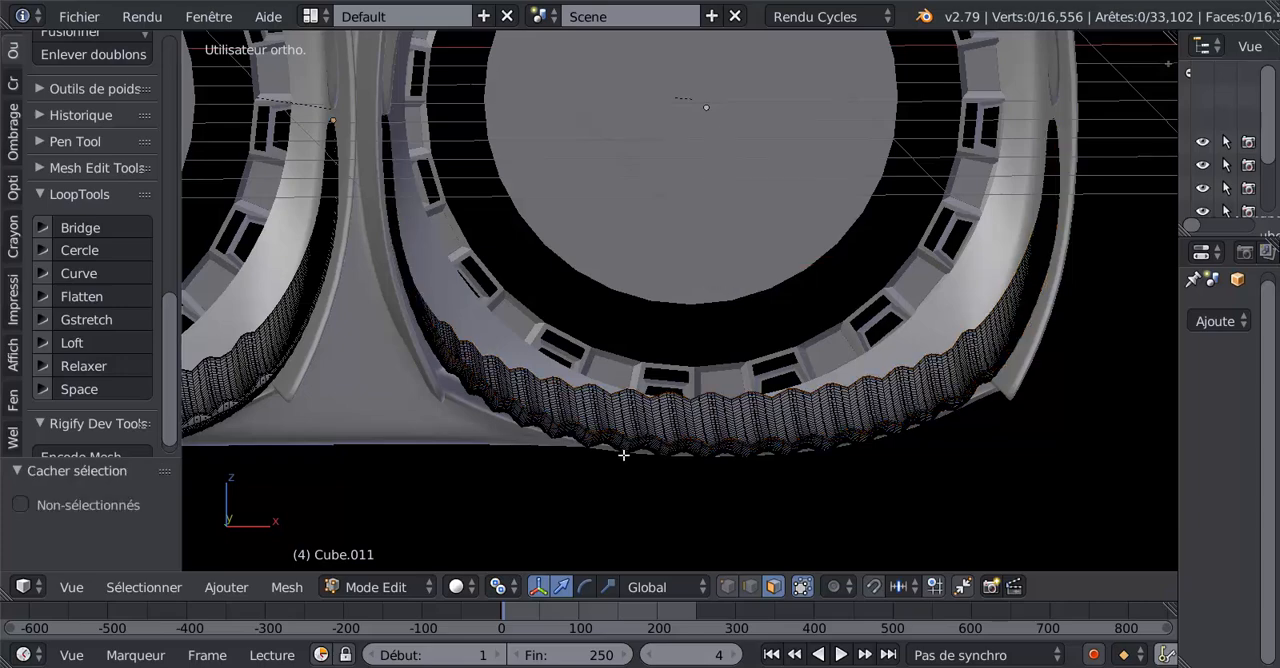
In bottom view, select the first four narrow lengthwise face strips of the lower flap, starting near the gap between nozzles.
scroll(623, 455, "up", 2)
middle_click_drag(623, 451, 623, 308)
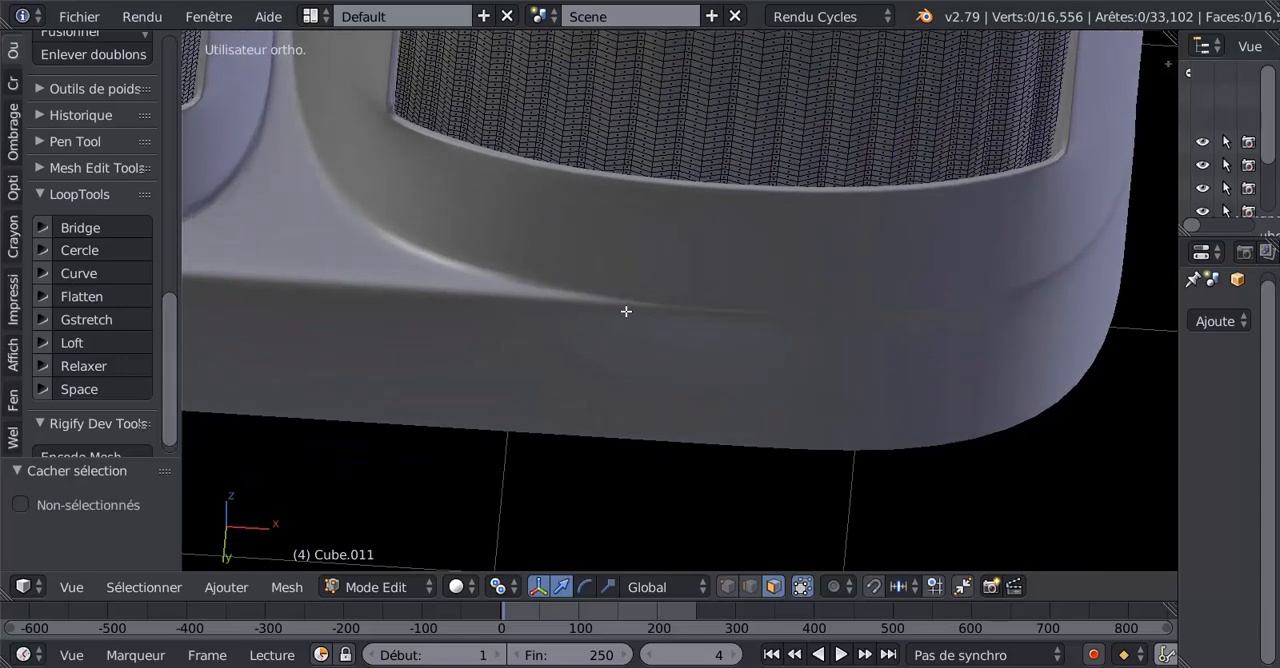
scroll(624, 308, "up", 2)
key("ctrl+KP_7")
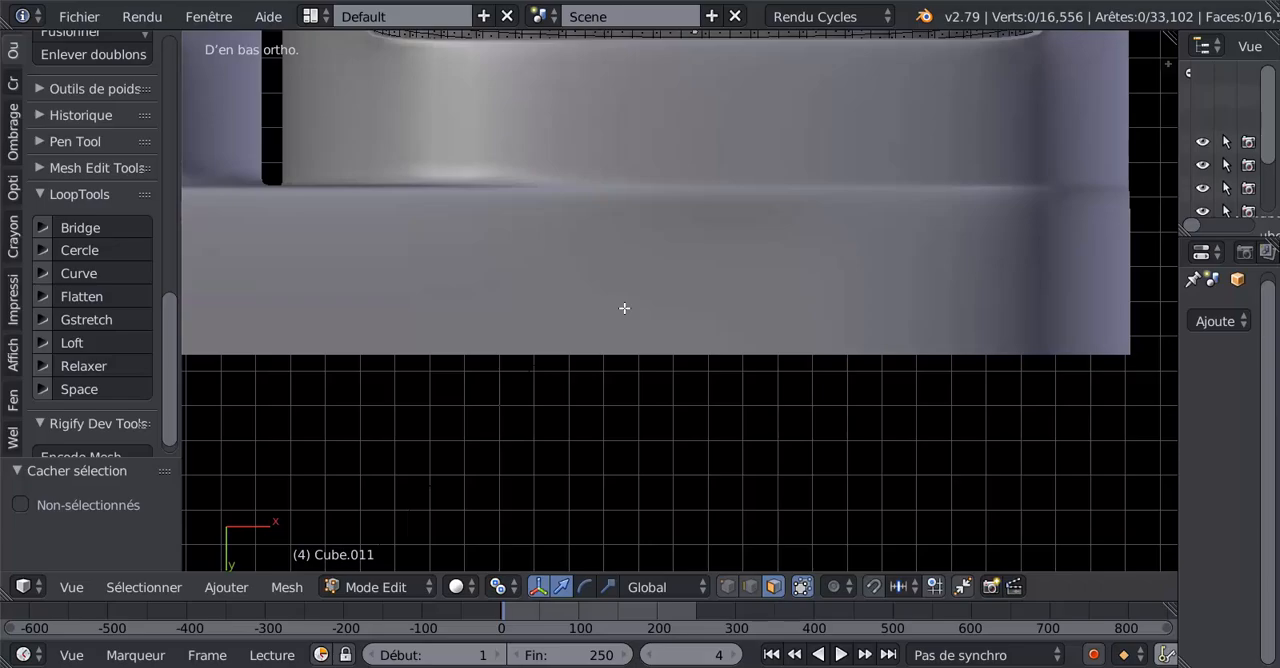
scroll(623, 309, "down", 4)
middle_click_drag(651, 320, 910, 389, "shift")
scroll(640, 402, "up", 3)
scroll(657, 377, "up", 2)
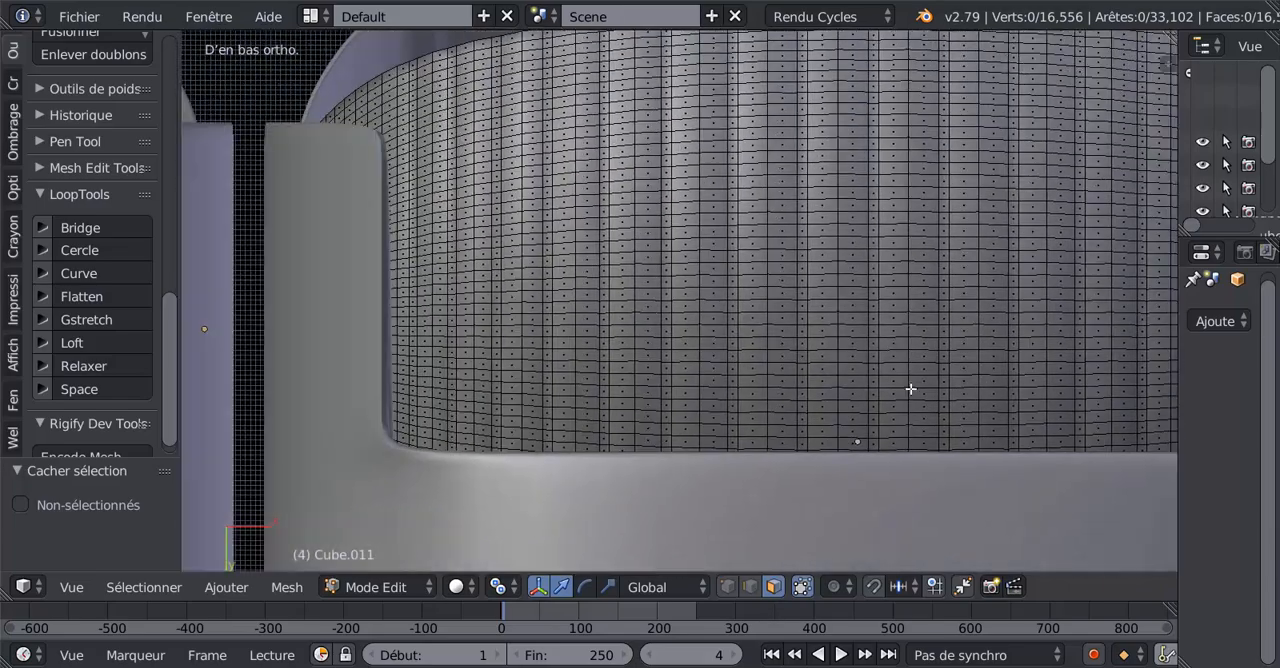
scroll(860, 405, "down", 2)
scroll(631, 351, "up", 2)
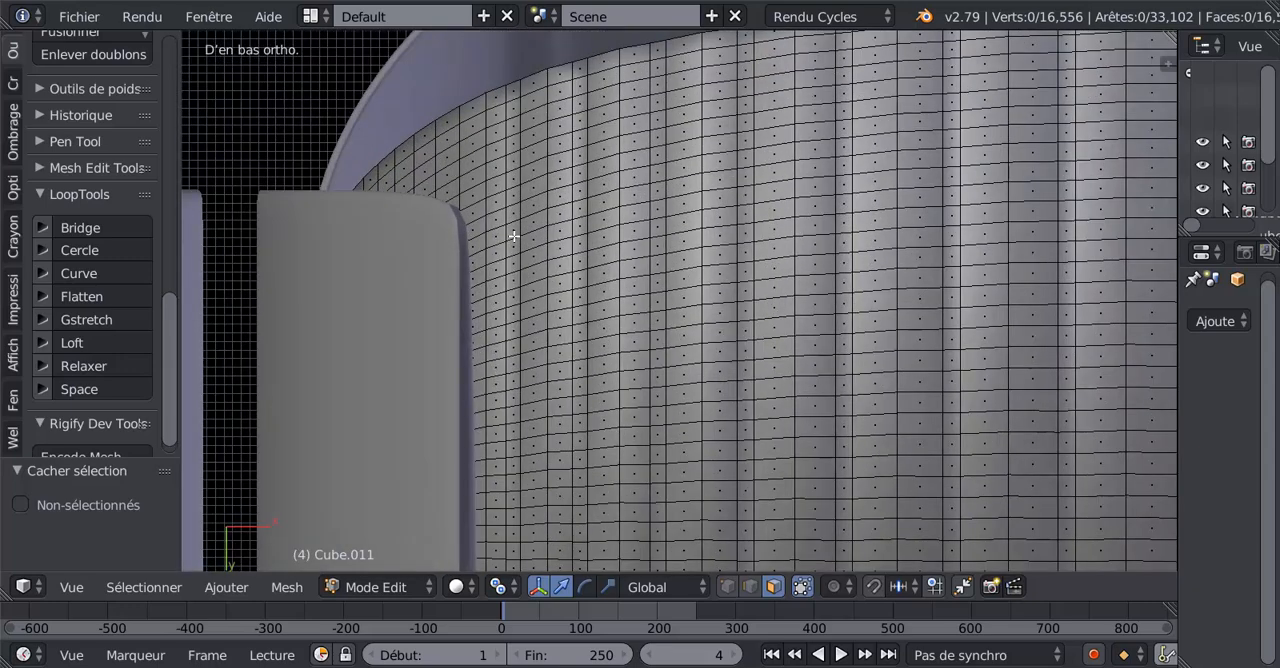
right_click(512, 234, "alt")
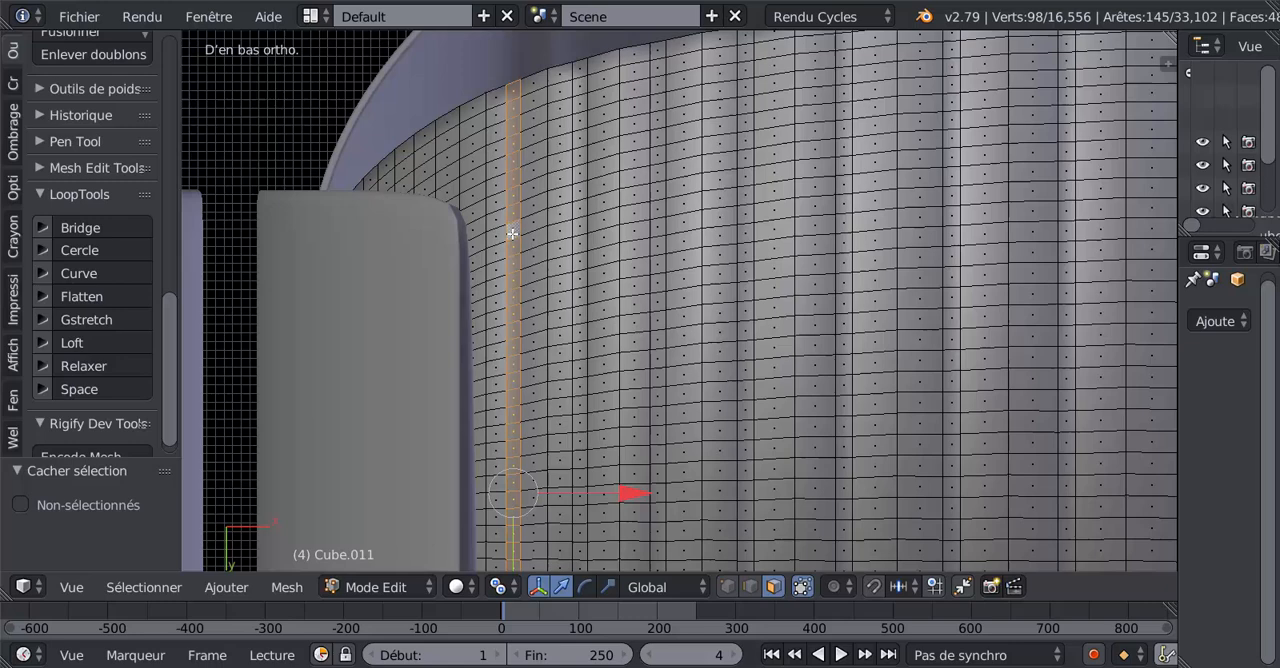
right_click(581, 230, "alt+shift")
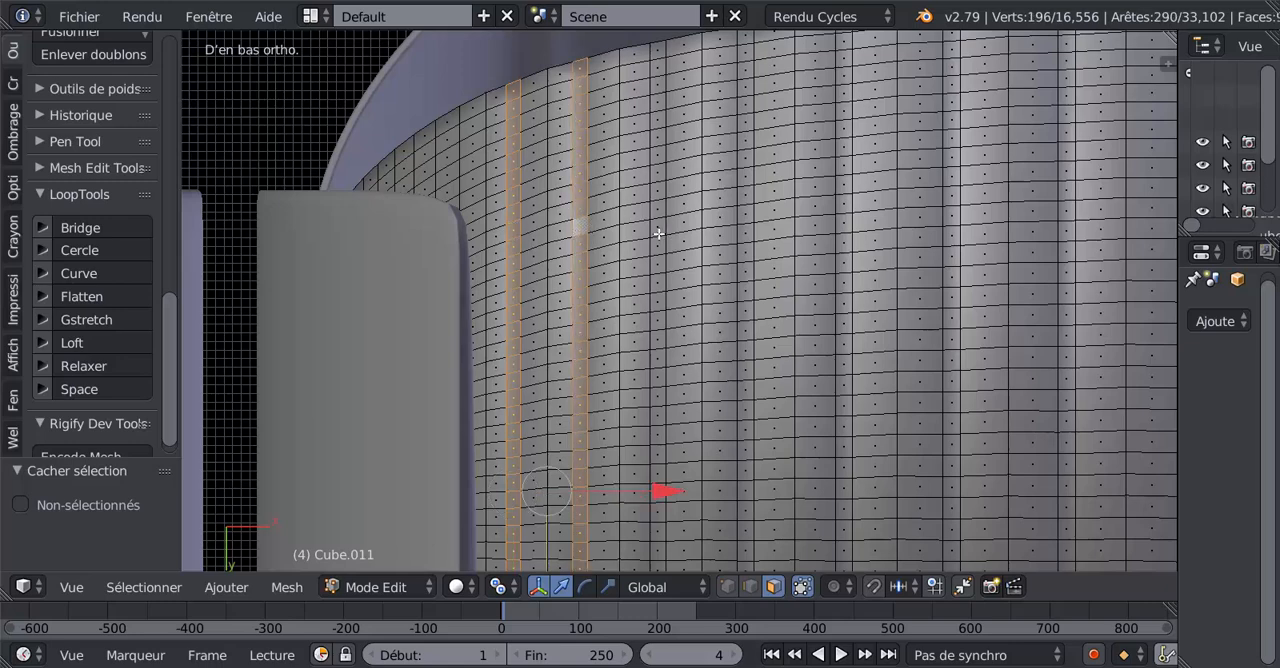
right_click(659, 234, "alt+shift")
right_click(748, 222, "alt+shift")
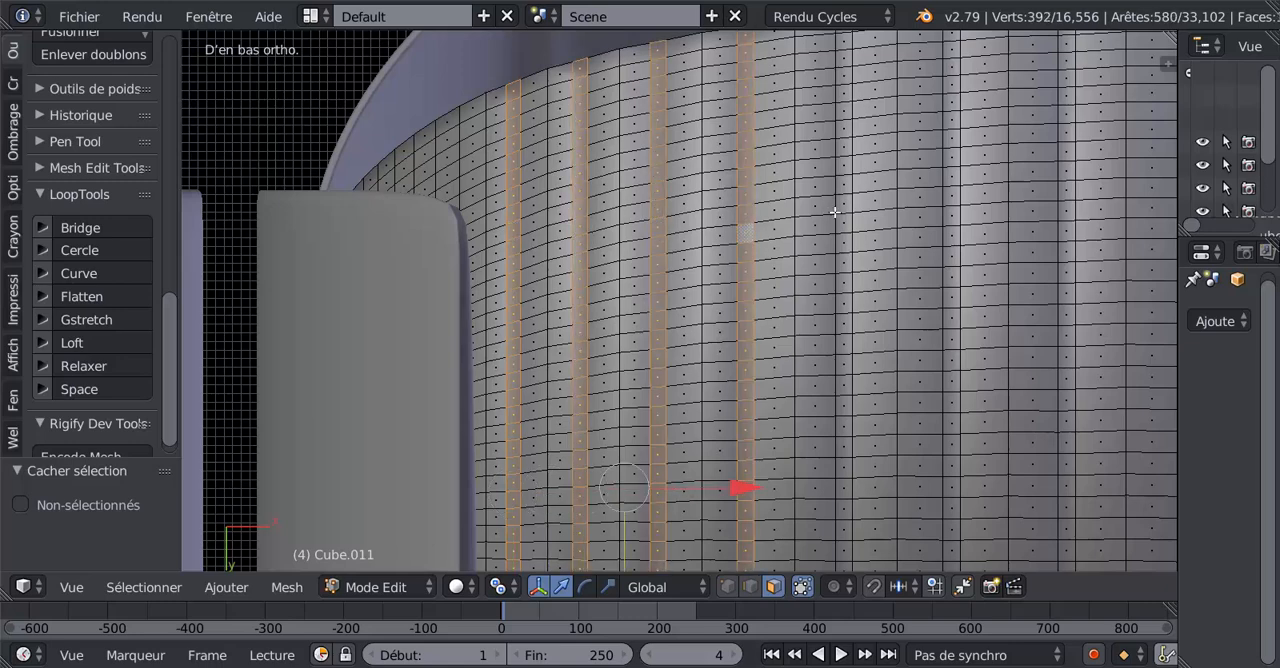
Add the twelve remaining narrow lengthwise face strips across the lower flap to the selection, ending near the opposite side.
right_click(841, 213, "alt+shift")
right_click(950, 205, "alt+shift")
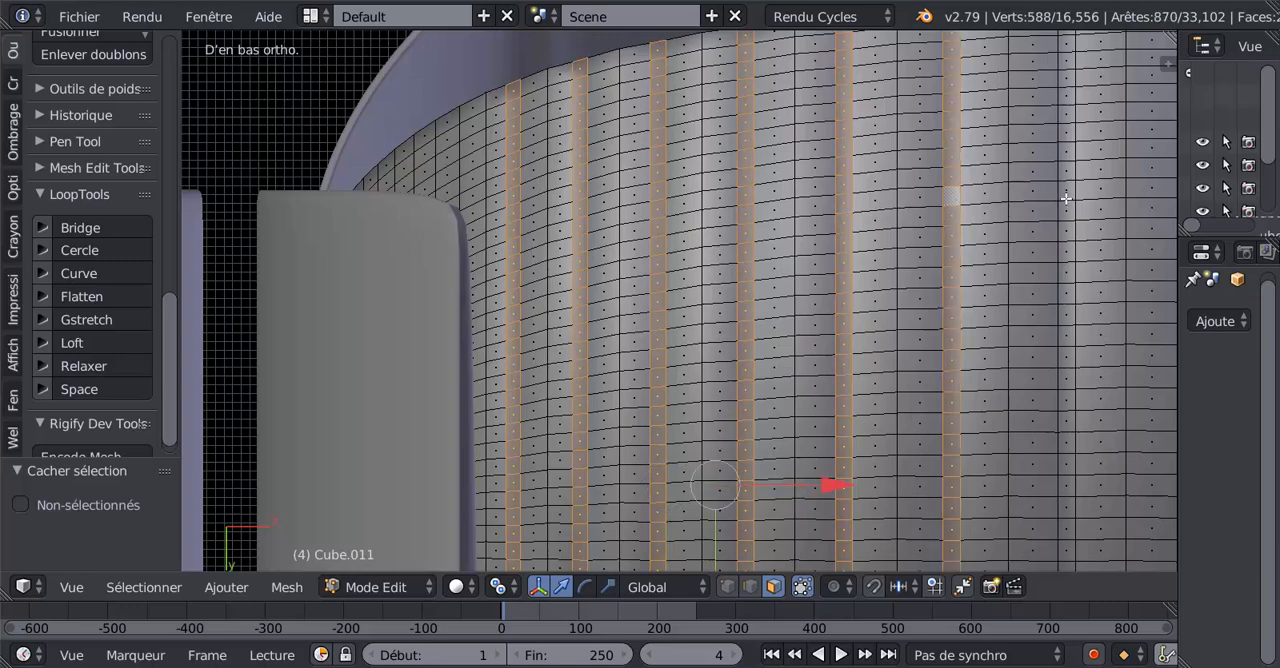
right_click(1066, 198, "alt+shift")
middle_click_drag(944, 276, 619, 306, "shift")
right_click(866, 250, "alt+shift")
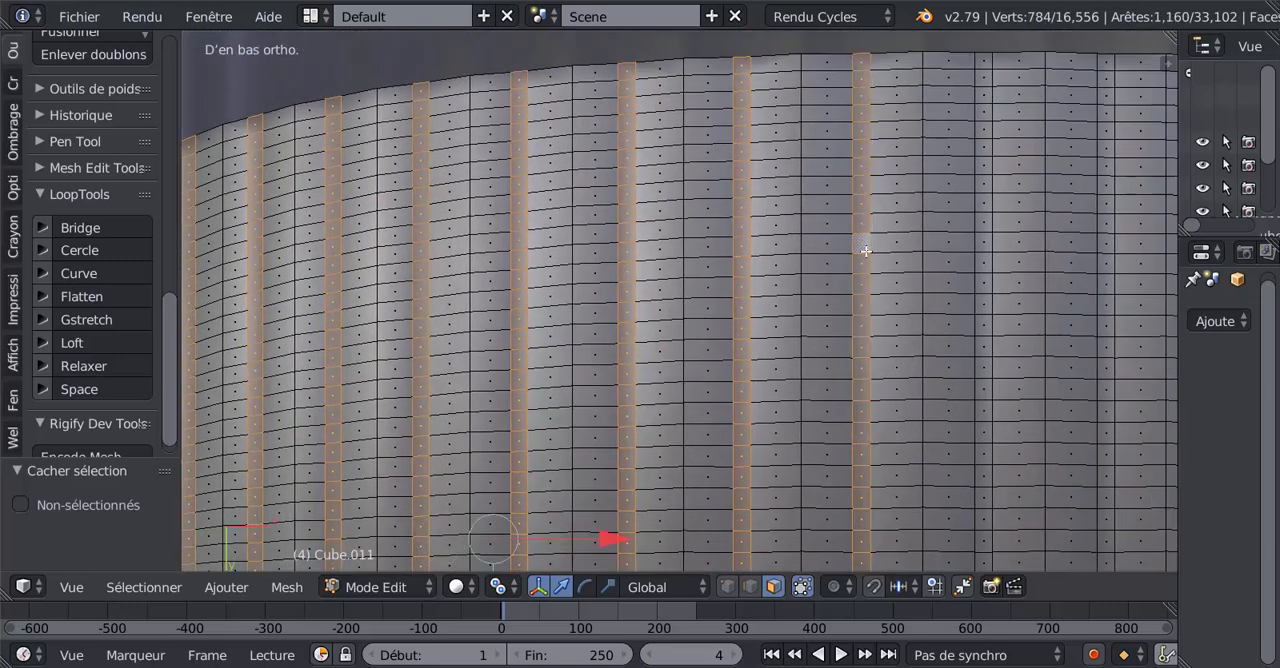
right_click(989, 254, "alt+shift")
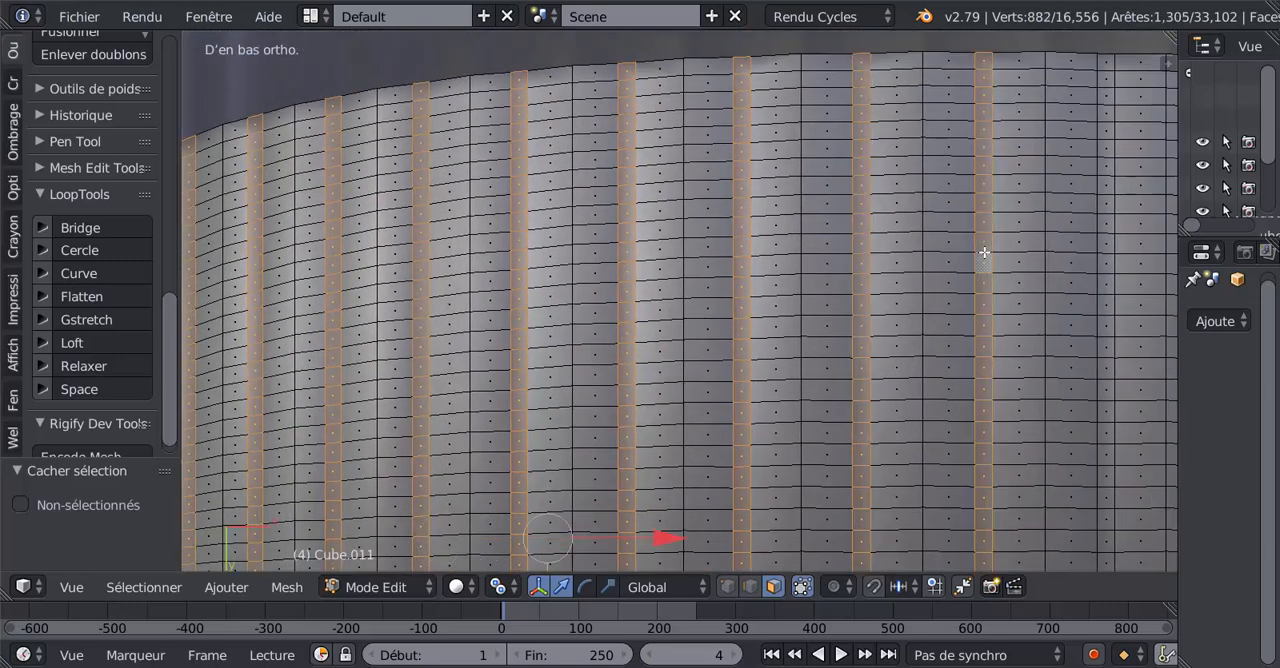
right_click(1104, 253, "alt+shift")
middle_click_drag(1025, 255, 929, 277, "shift")
right_click(880, 277, "alt+shift")
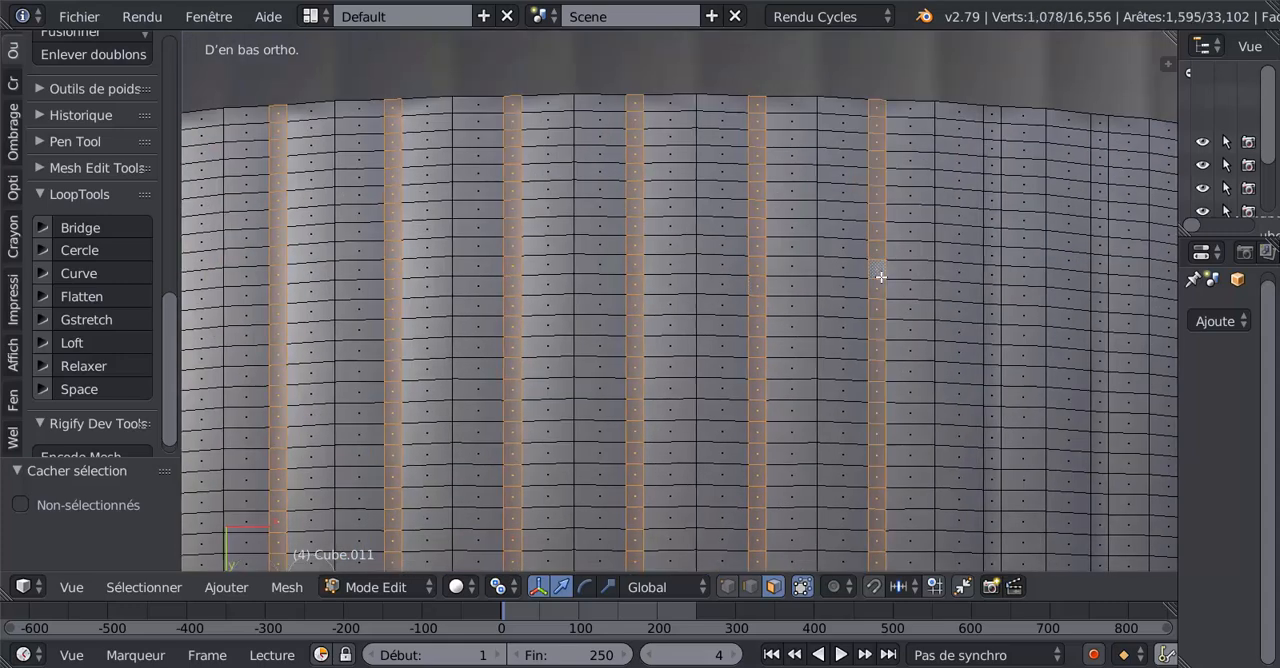
right_click(993, 284, "alt+shift")
right_click(1094, 290, "alt+shift")
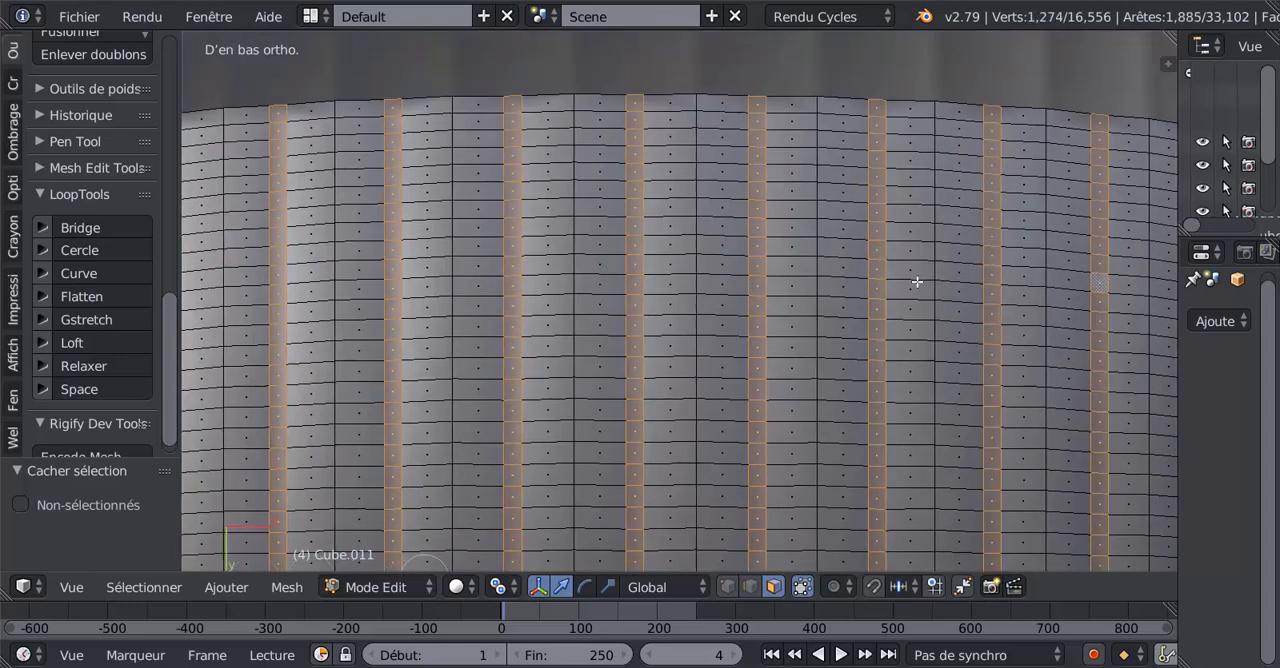
middle_click_drag(917, 283, 806, 292, "shift")
right_click(801, 310, "alt+shift")
right_click(891, 322, "alt+shift")
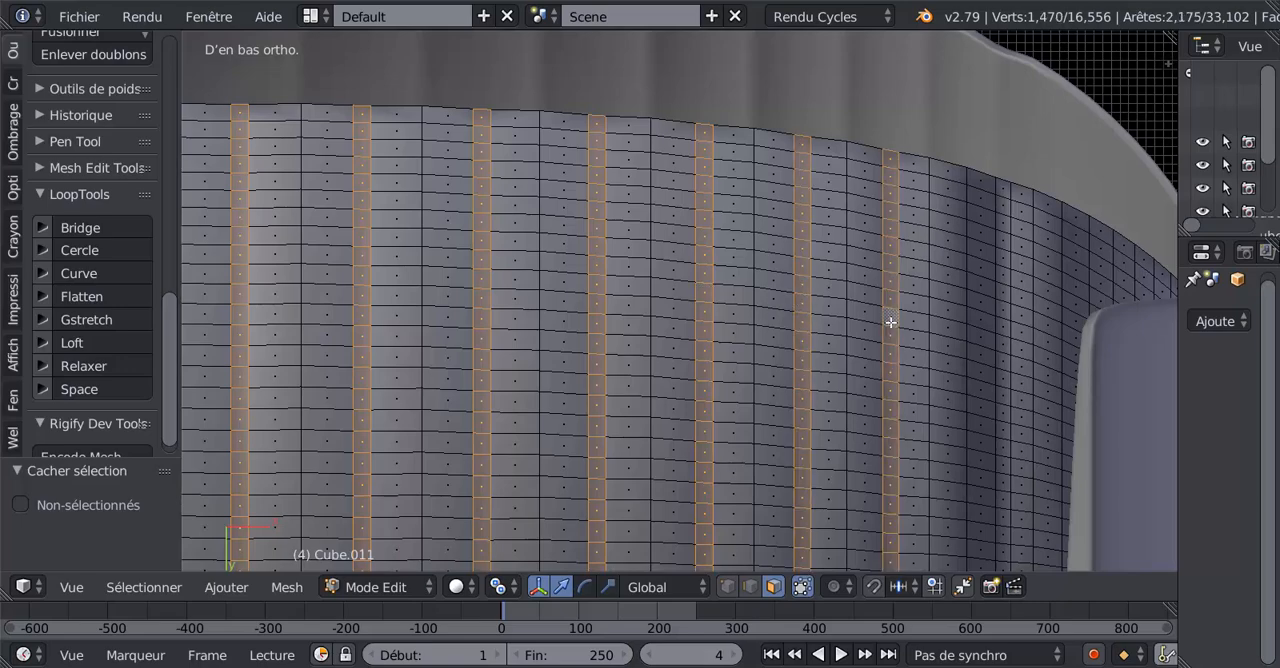
right_click(1001, 350, "alt+shift")
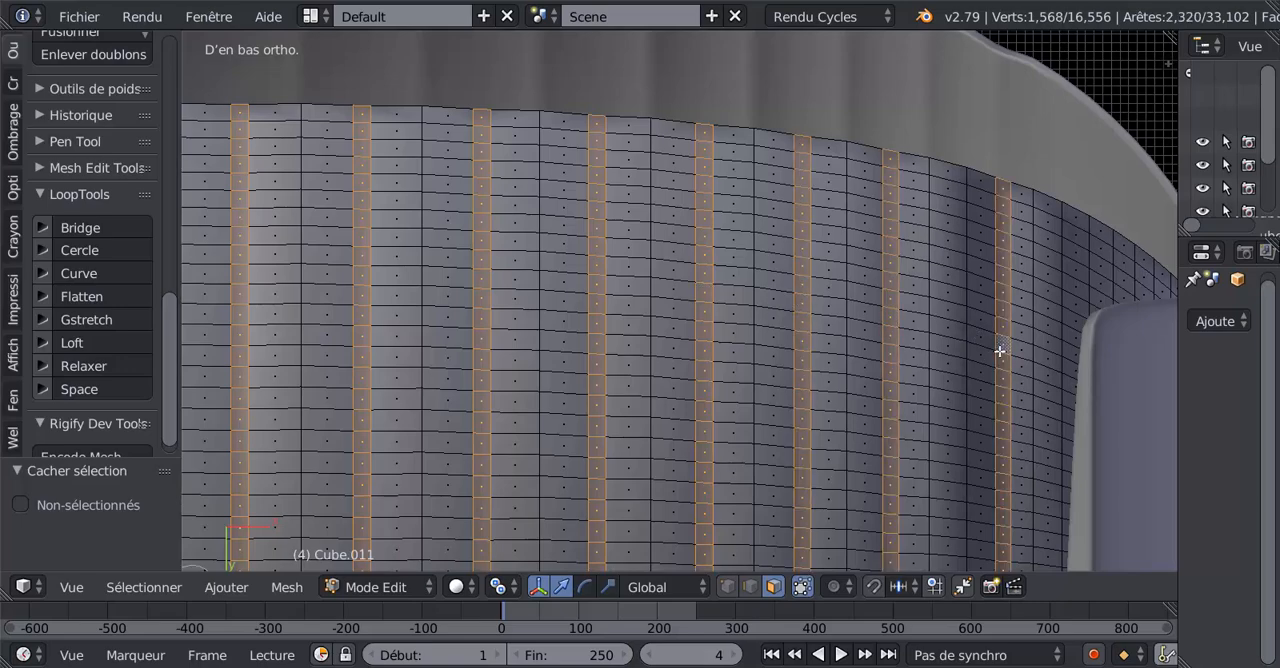
Move the selected lower flap strips along Z until they are level with the neighbouring faces, flattening the outer corrugation into an even arc.
scroll(923, 357, "down", 6)
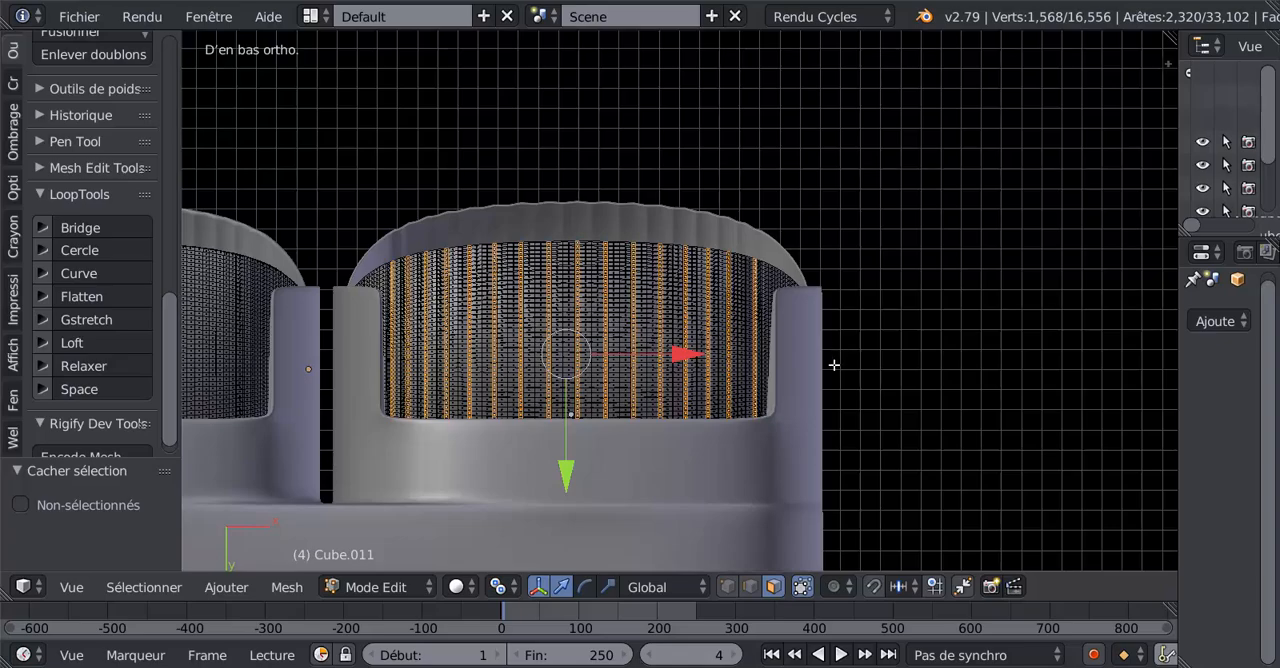
middle_click_drag(834, 365, 835, 480)
middle_click_drag(717, 484, 709, 531)
scroll(640, 449, "up", 2)
scroll(677, 414, "up", 4)
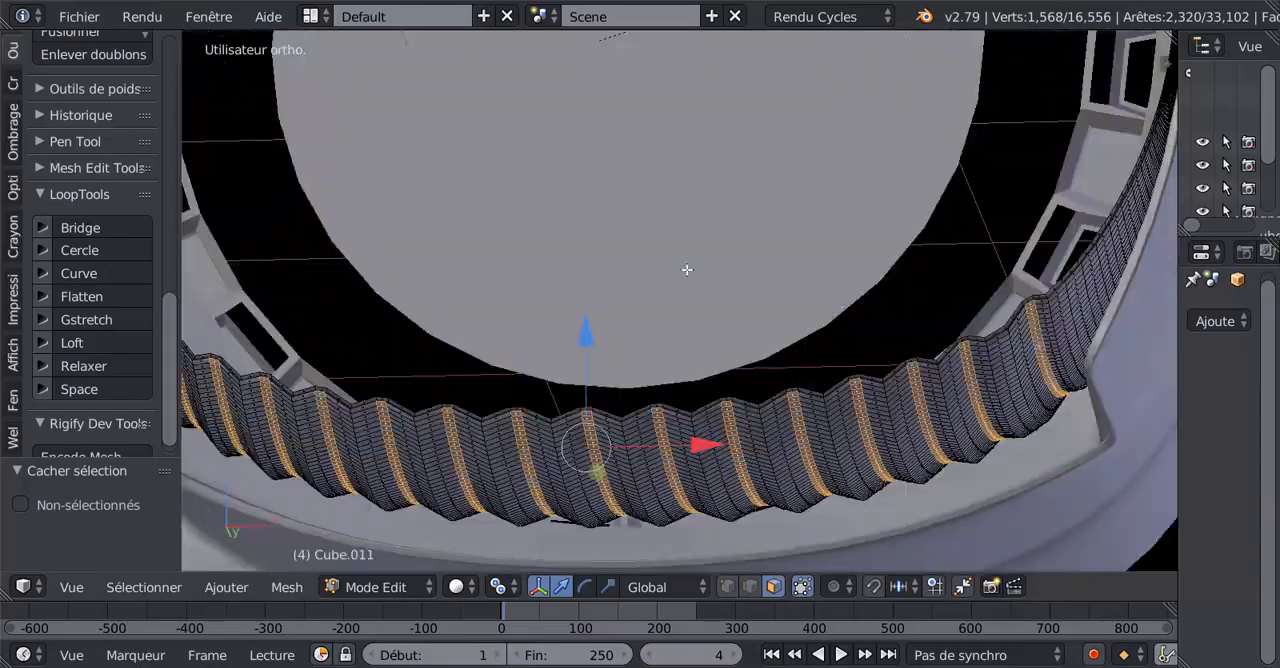
middle_click_drag(687, 269, 578, 395)
scroll(650, 412, "up", 3)
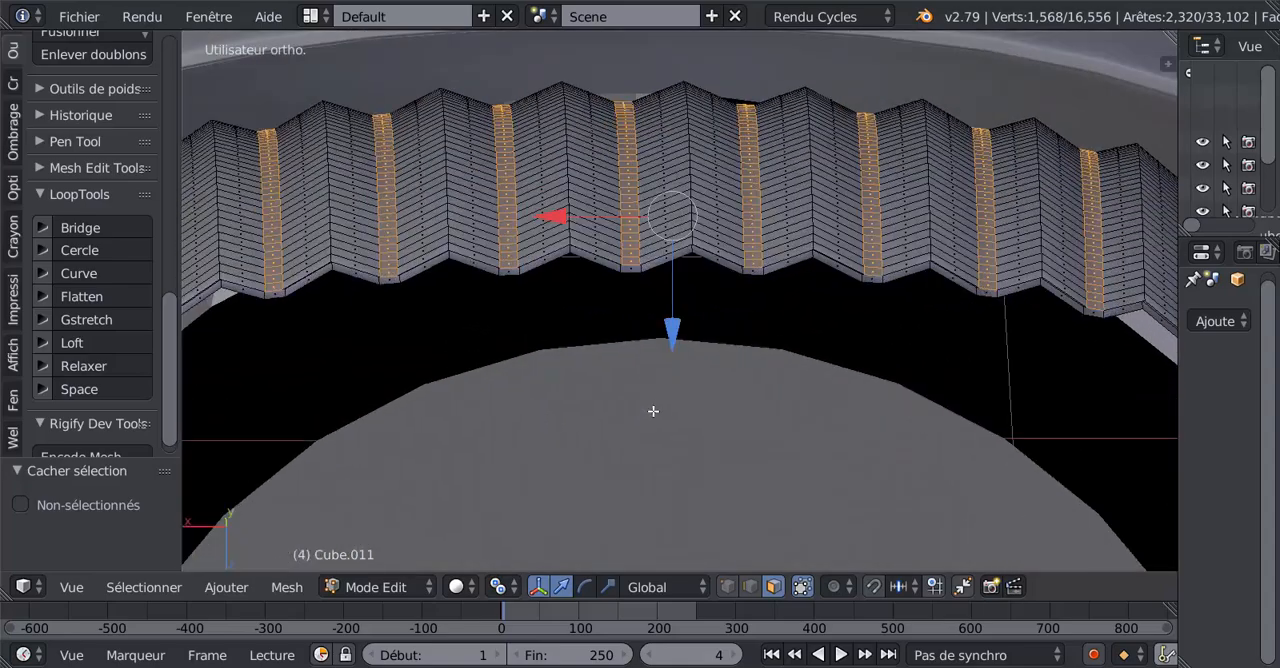
scroll(667, 495, "up", 2)
left_click_drag(667, 486, 680, 448)
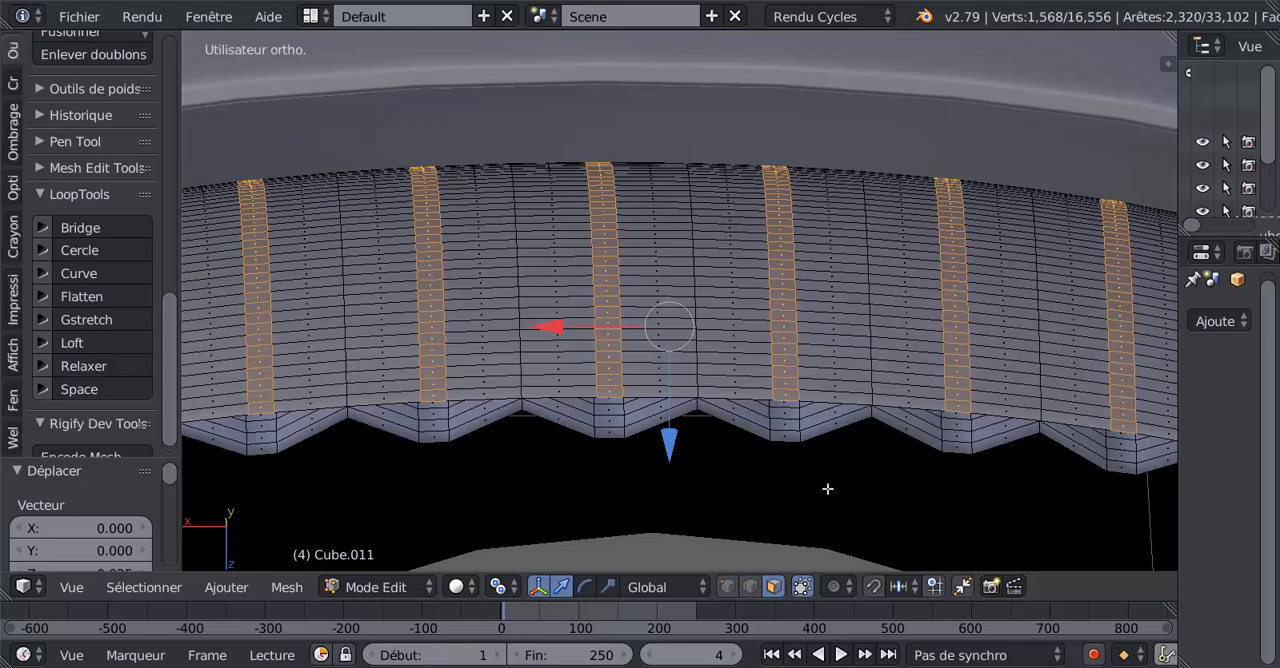
In edge mode, select the 32 crosswise edge loops of the lower flap's outer surface, from the wavy rim up to the far edge.
left_click(748, 588)
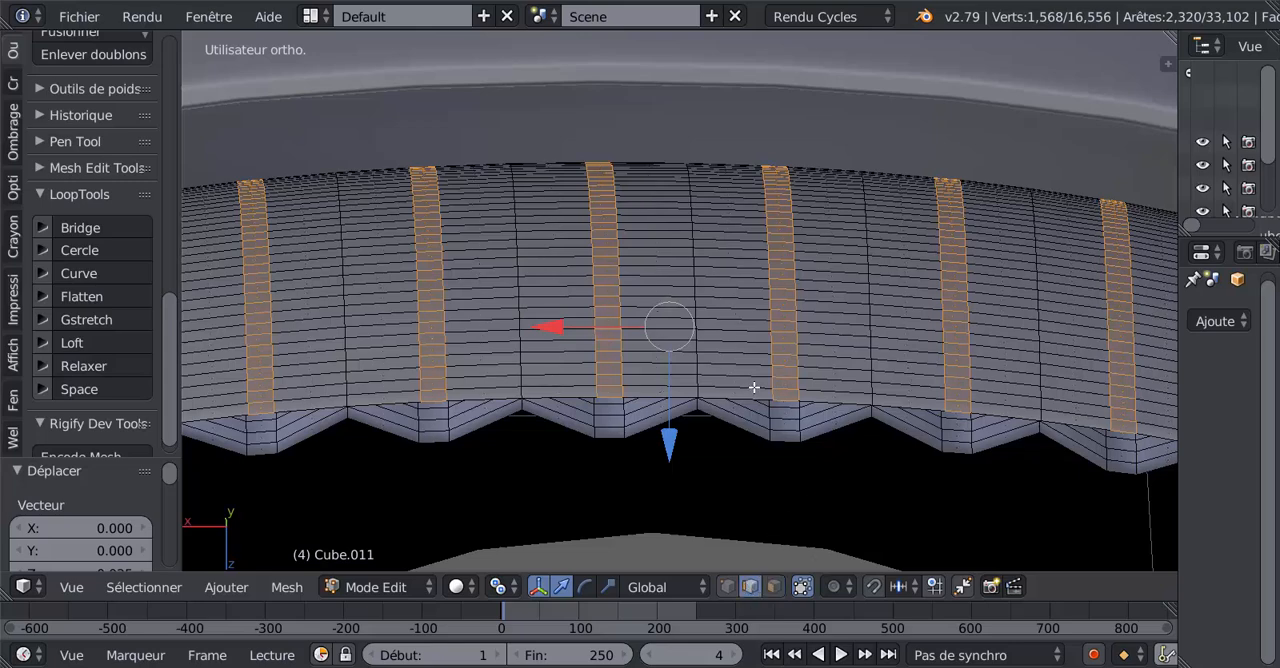
right_click(750, 388, "alt")
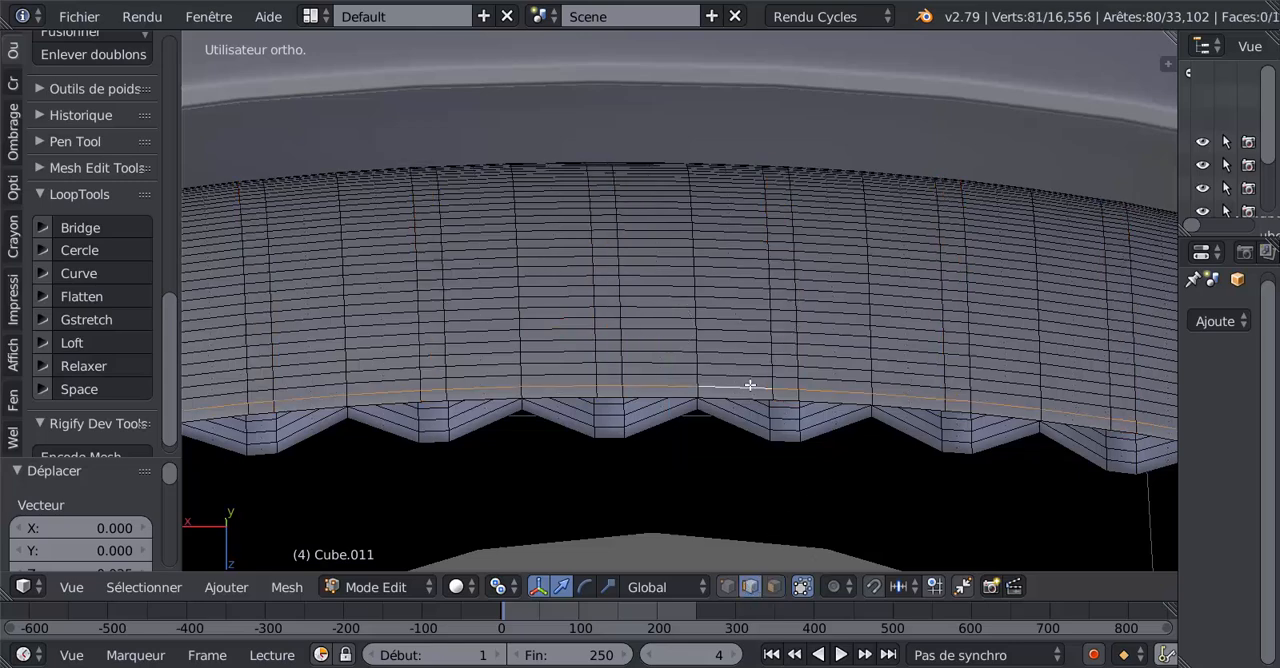
right_click(748, 370, "alt+shift")
right_click(746, 357, "alt+shift")
right_click(749, 346, "alt+shift")
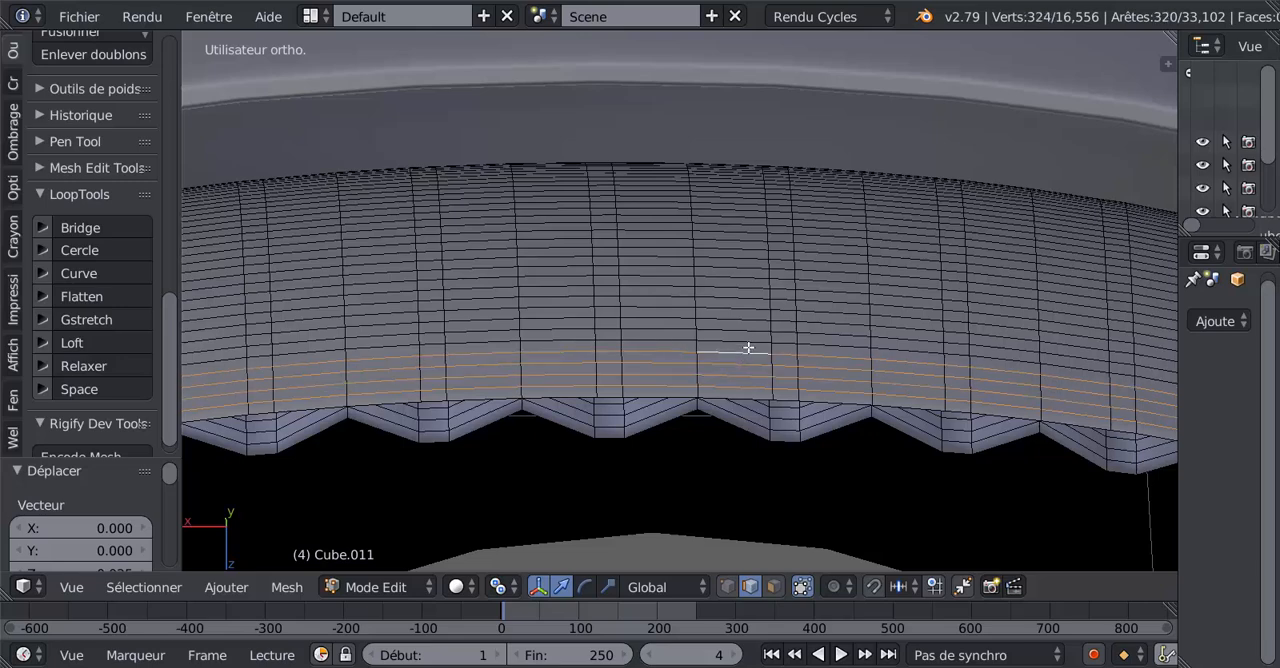
right_click(749, 337, "alt+shift")
right_click(750, 324, "alt+shift")
right_click(749, 311, "alt+shift")
right_click(749, 303, "alt+shift")
right_click(749, 294, "alt+shift")
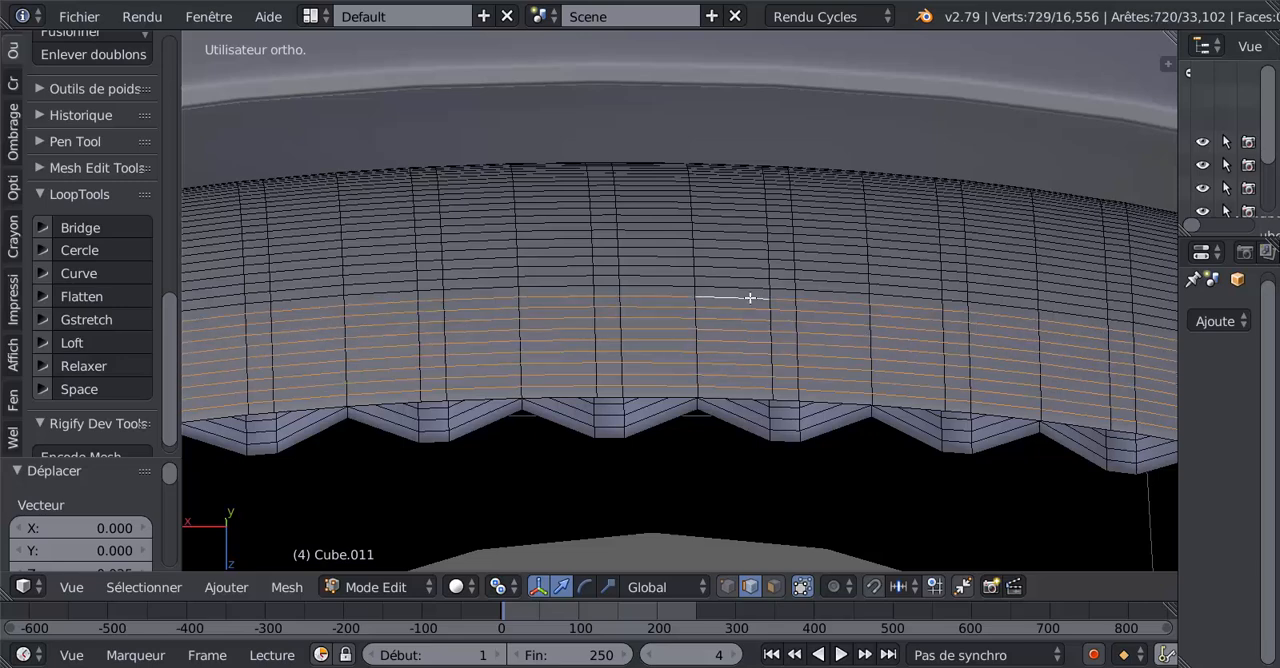
right_click(751, 281, "alt+shift")
right_click(750, 279, "alt+shift")
right_click(749, 280, "alt+shift")
right_click(749, 272, "alt+shift")
right_click(749, 263, "alt+shift")
right_click(749, 252, "alt+shift")
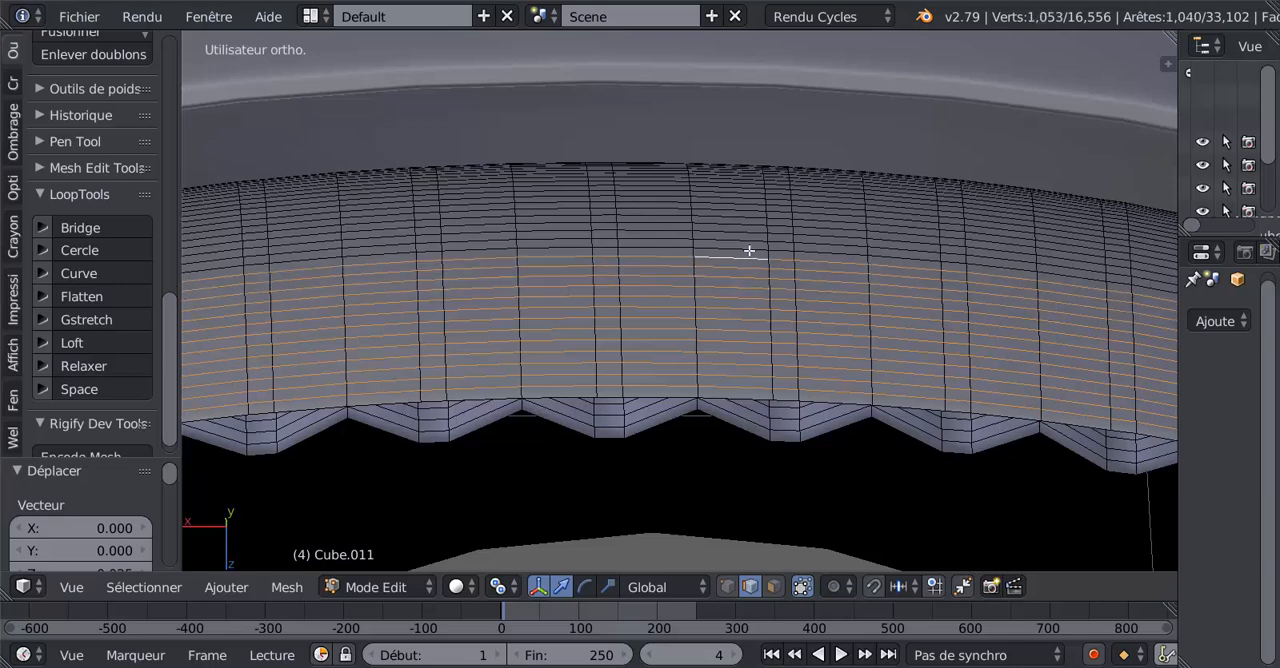
right_click(748, 245, "alt+shift")
right_click(746, 238, "alt+shift")
right_click(747, 232, "alt+shift")
right_click(748, 226, "alt+shift")
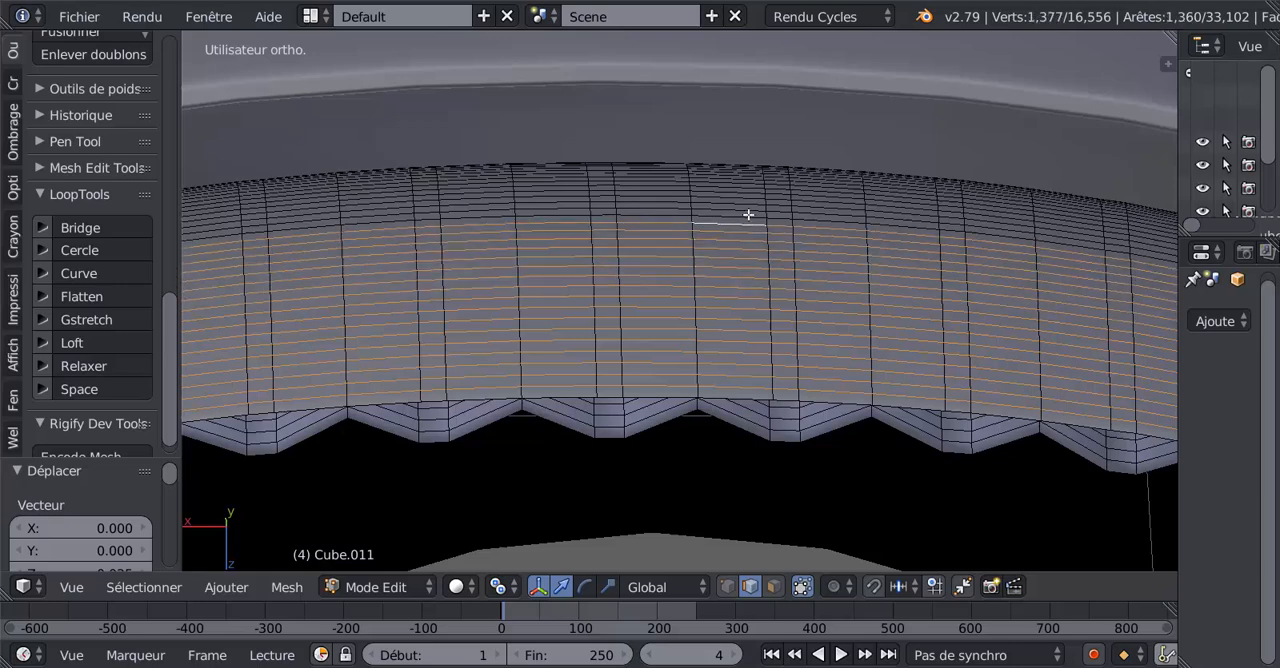
right_click(748, 218, "alt+shift")
right_click(745, 215, "alt+shift")
scroll(774, 227, "up", 6)
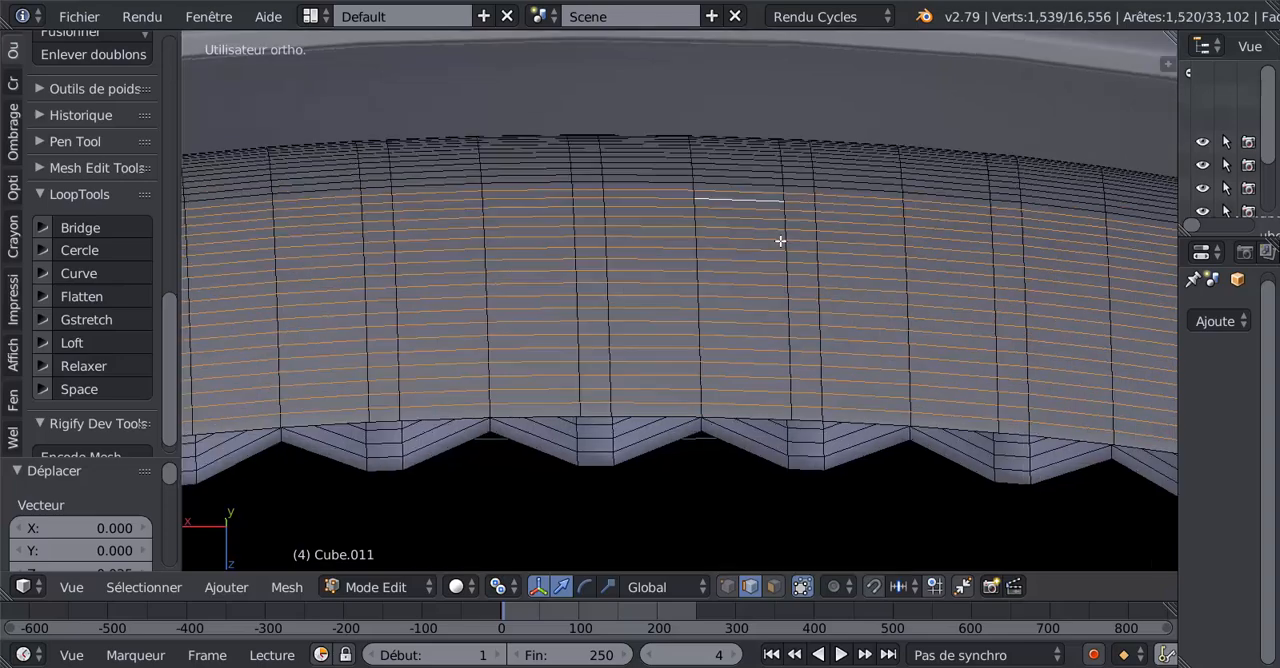
scroll(763, 386, "up", 2)
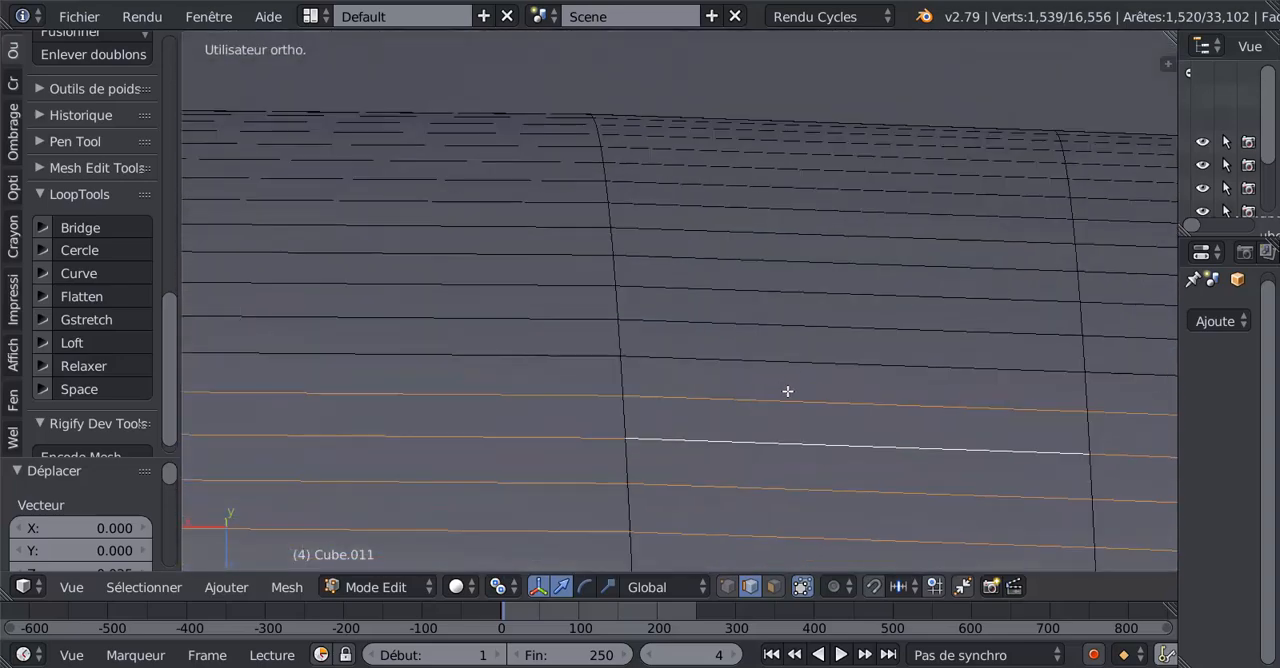
right_click(800, 362, "alt+shift")
right_click(809, 334, "alt+shift")
right_click(809, 303, "alt+shift")
right_click(809, 259, "alt+shift")
right_click(809, 241, "alt+shift")
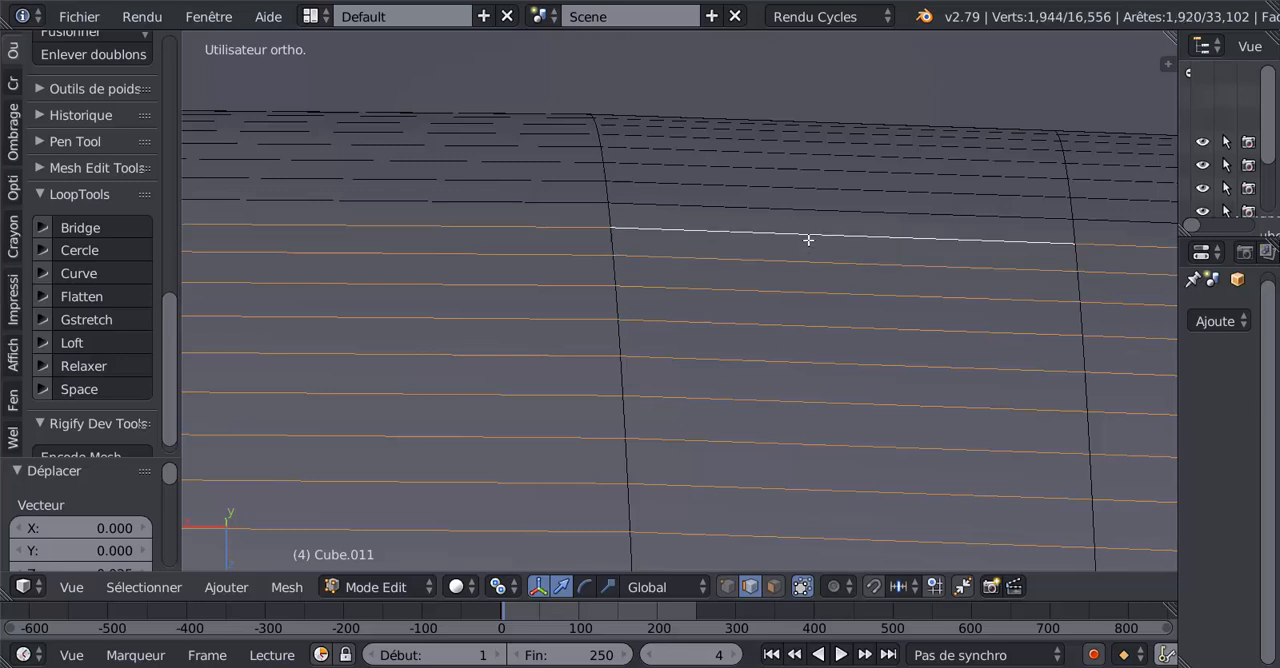
right_click(809, 209, "alt+shift")
right_click(810, 192, "alt+shift")
right_click(810, 166, "alt+shift")
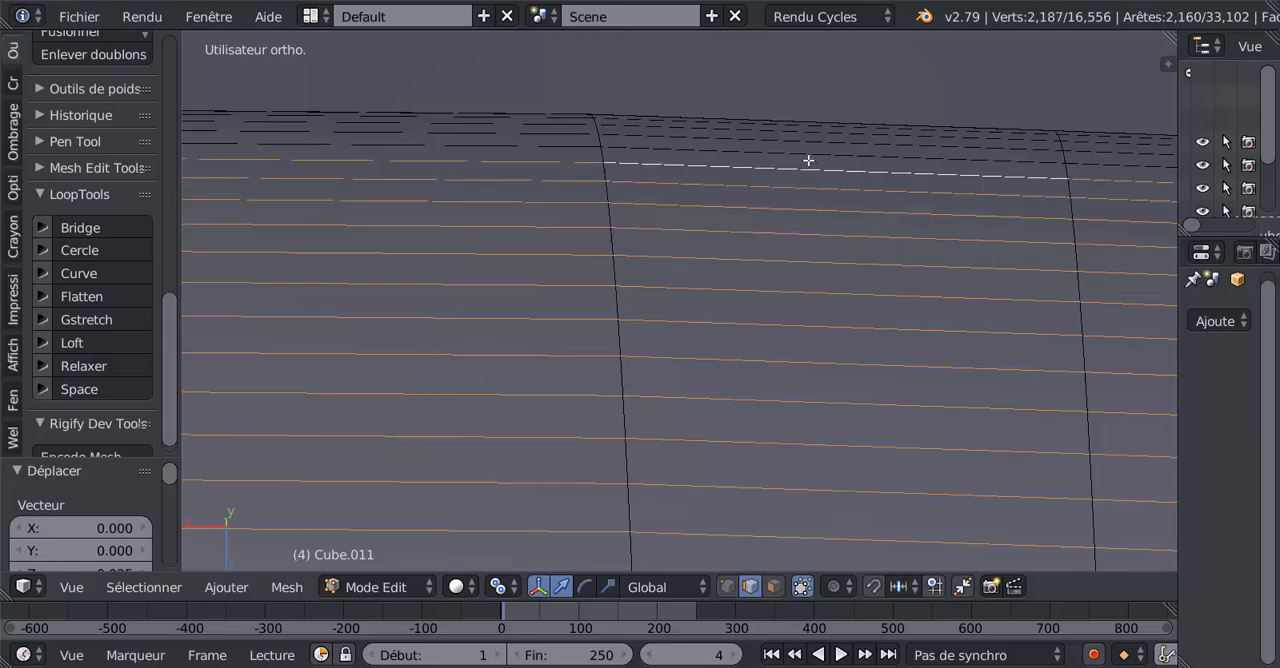
right_click(808, 152, "alt+shift")
right_click(807, 141, "alt+shift")
right_click(806, 132, "alt+shift")
right_click(806, 122, "alt+shift")
right_click(800, 125, "alt+shift")
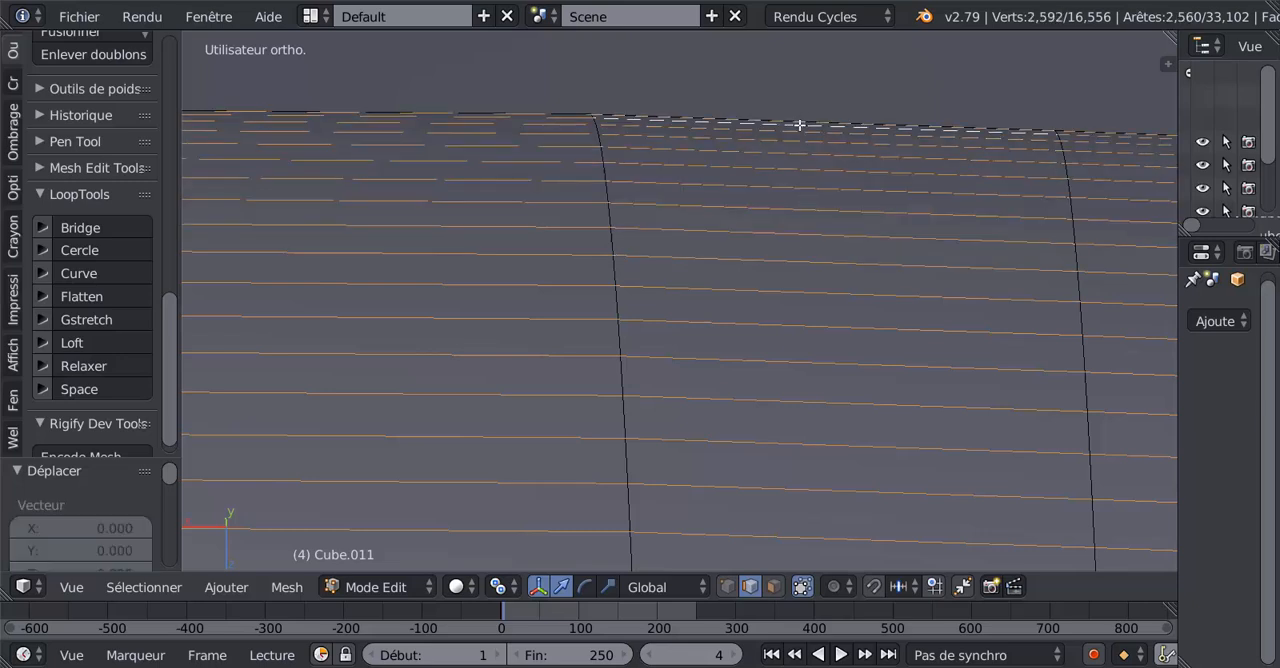
Relax the selected crosswise edge loops with LoopTools and check the flap's shading in object mode.
scroll(766, 249, "down", 4)
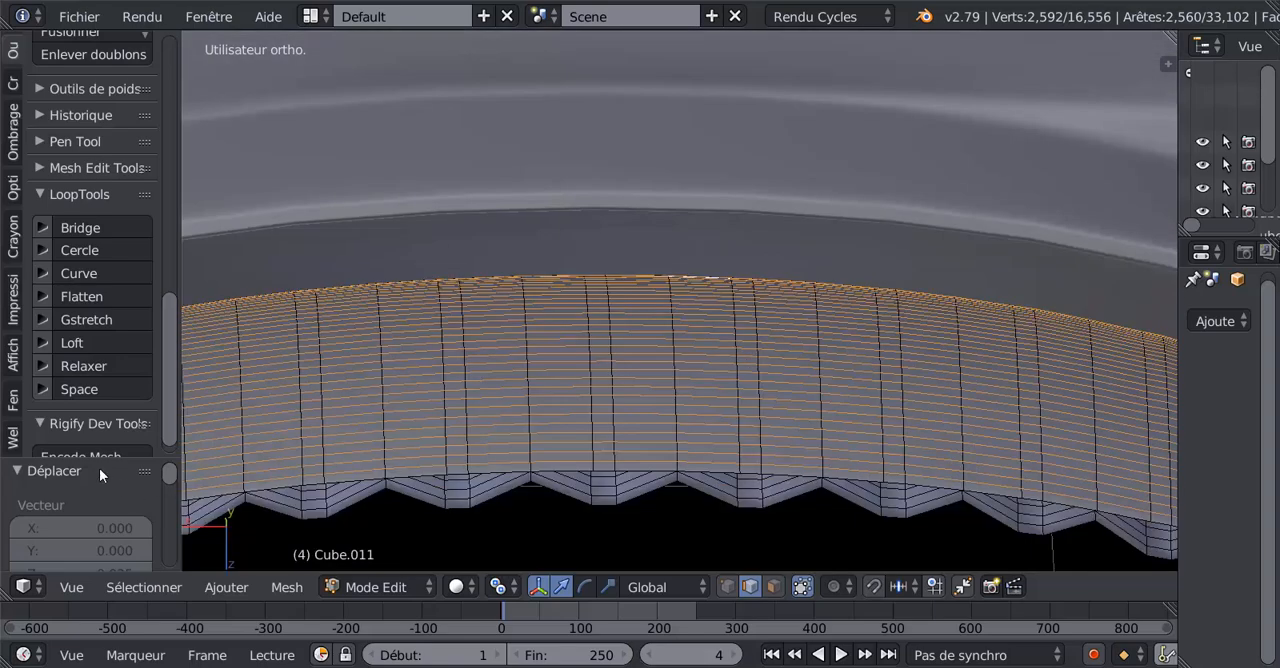
left_click(82, 365)
scroll(727, 468, "down", 3)
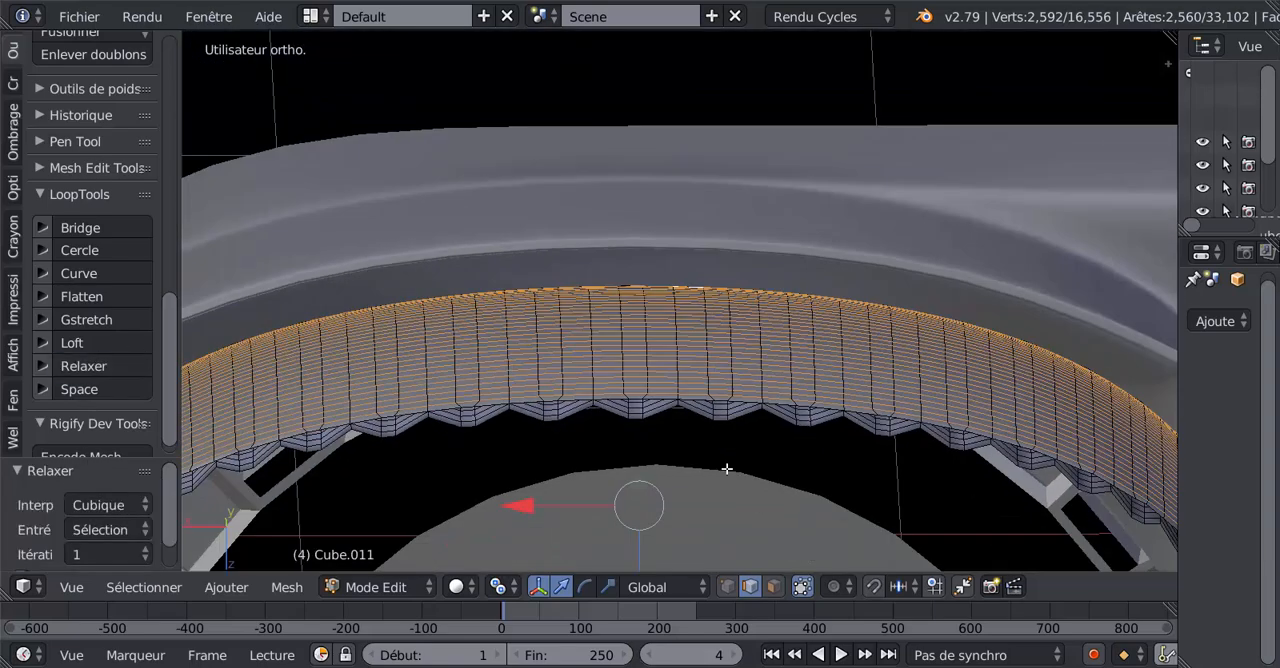
key("Tab")
scroll(726, 469, "up", 3)
key("Tab")
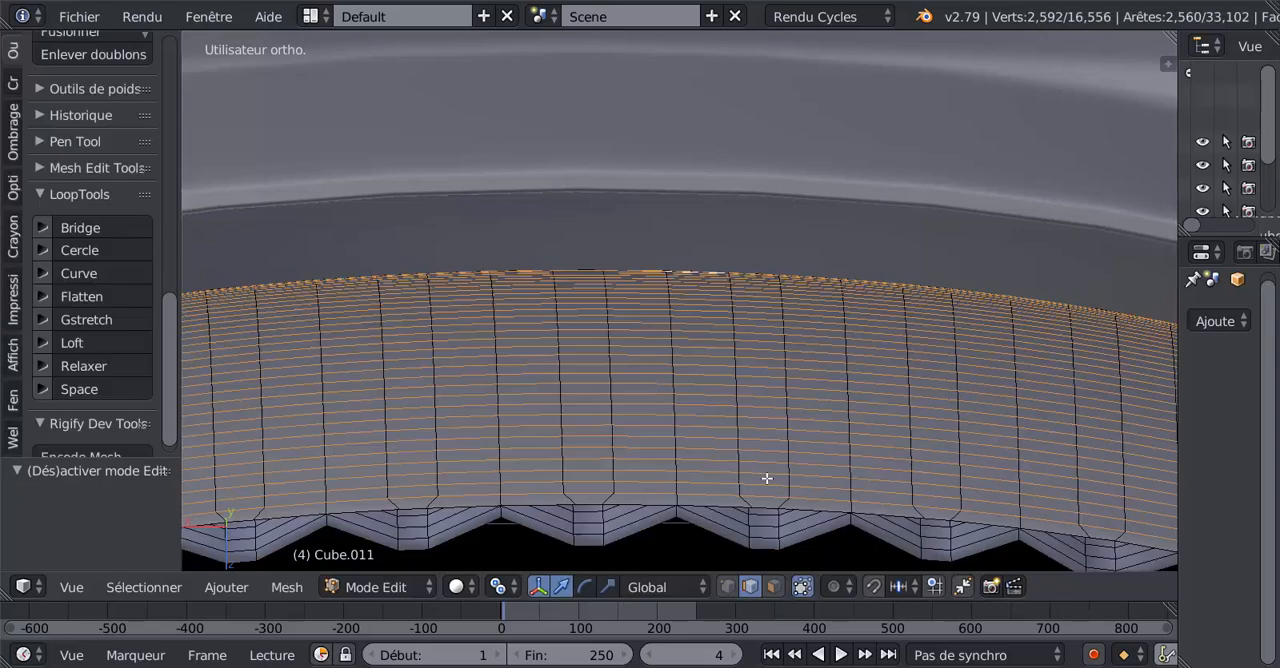
Reveal the hidden rim faces and add one edge loop along the rim thickness, slid close to the flap's outer surface.
key("alt+h")
middle_click_drag(766, 478, 768, 482)
scroll(767, 516, "up", 3)
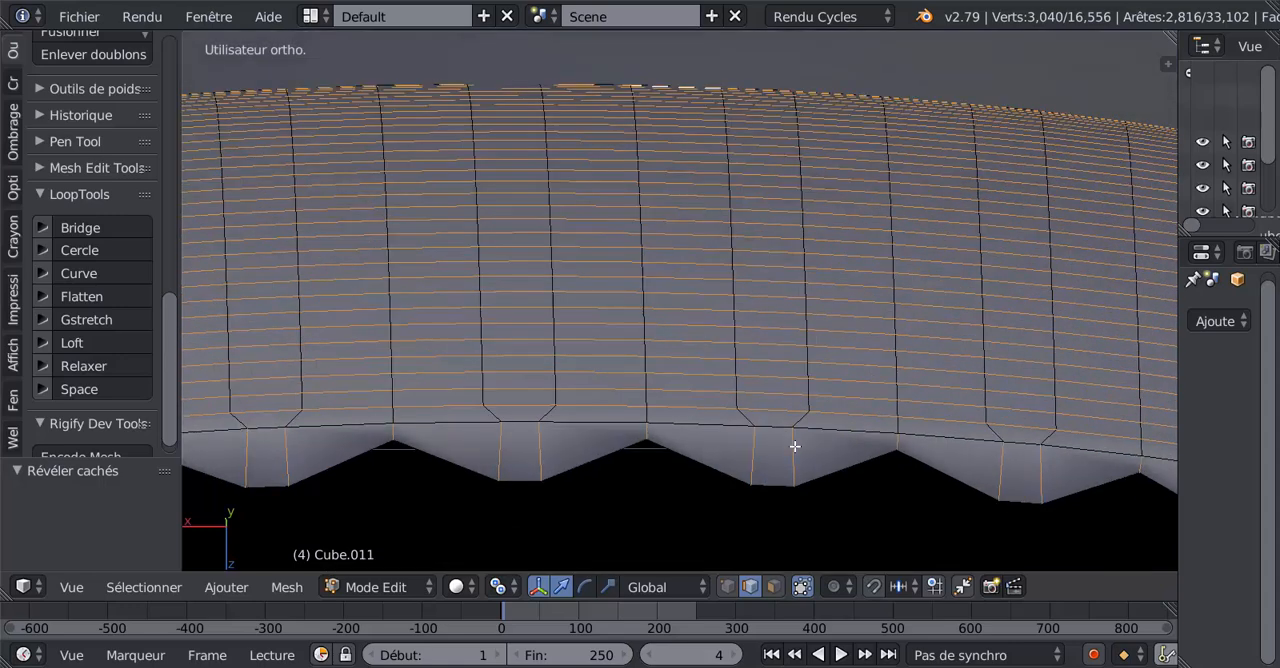
key("ctrl+r")
scroll(794, 446, "up", 2)
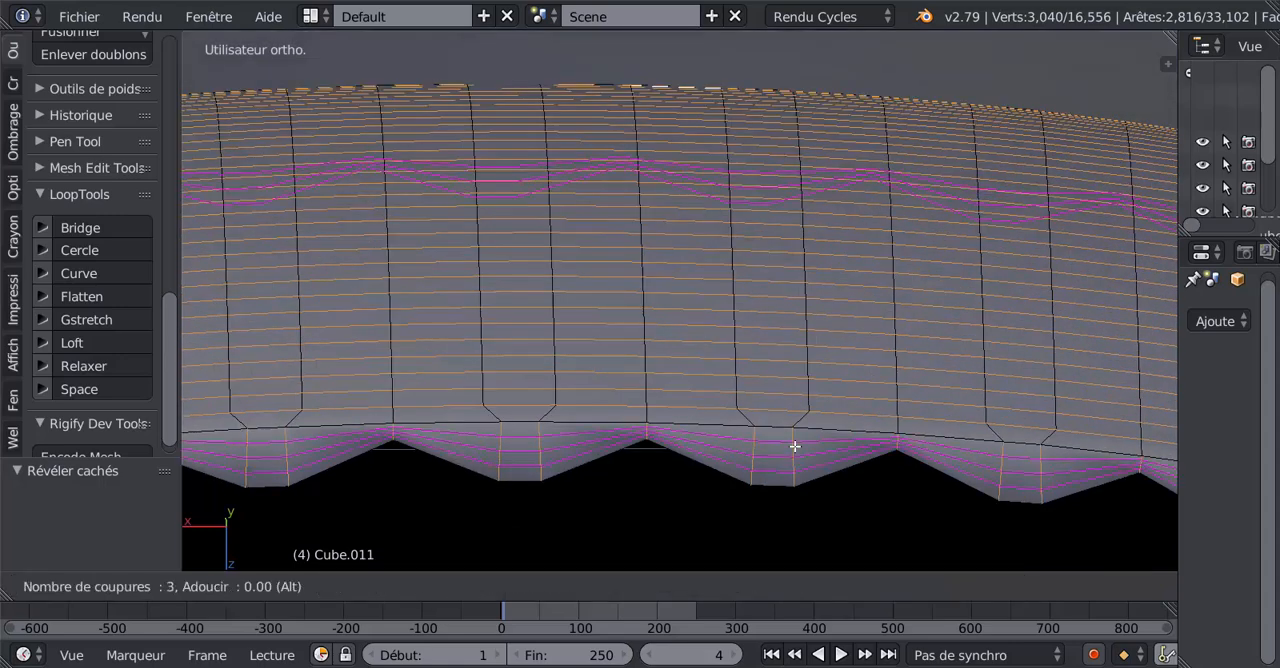
scroll(794, 446, "down", 2)
left_click(794, 446)
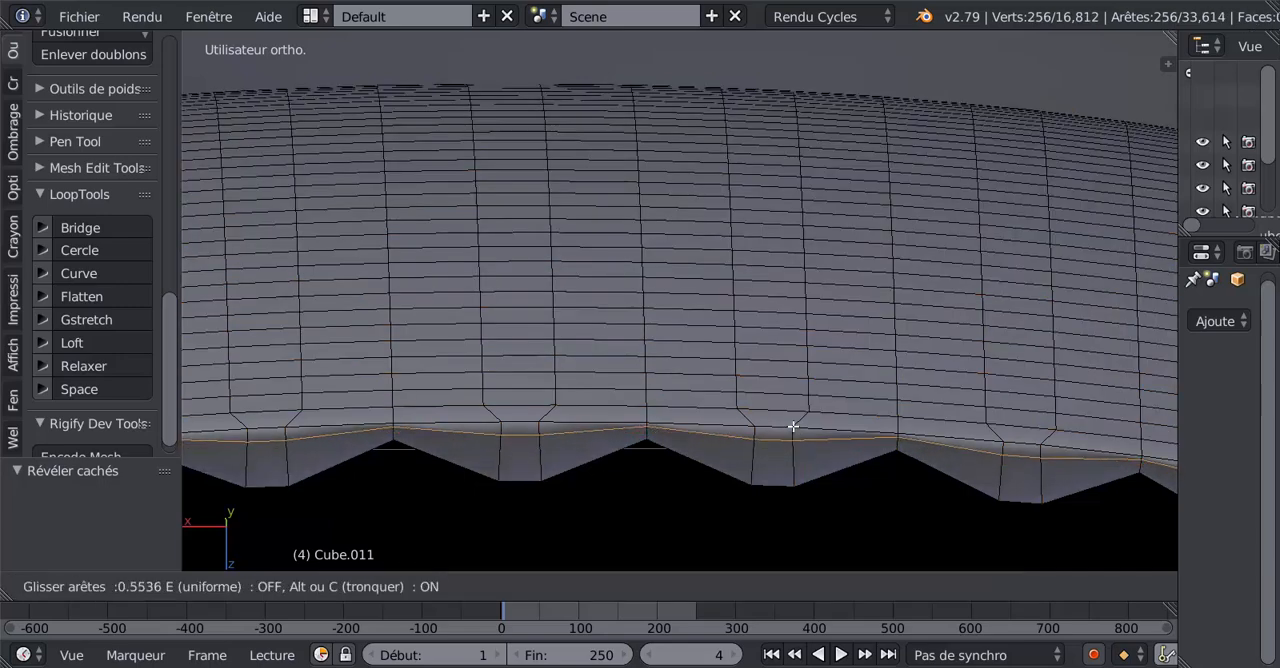
left_click(790, 439)
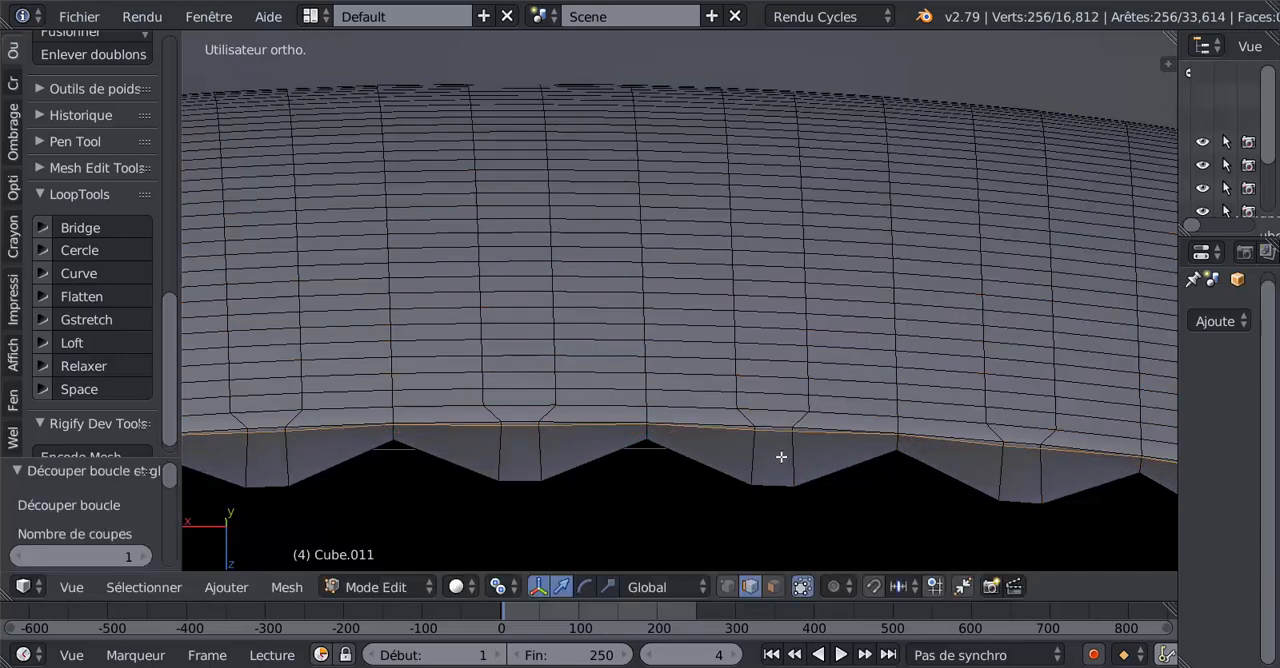
Add a second edge loop along the rim thickness, slid close to the wavy inner edge, and check the flap's shading in object mode.
key("ctrl+r")
left_click(781, 455)
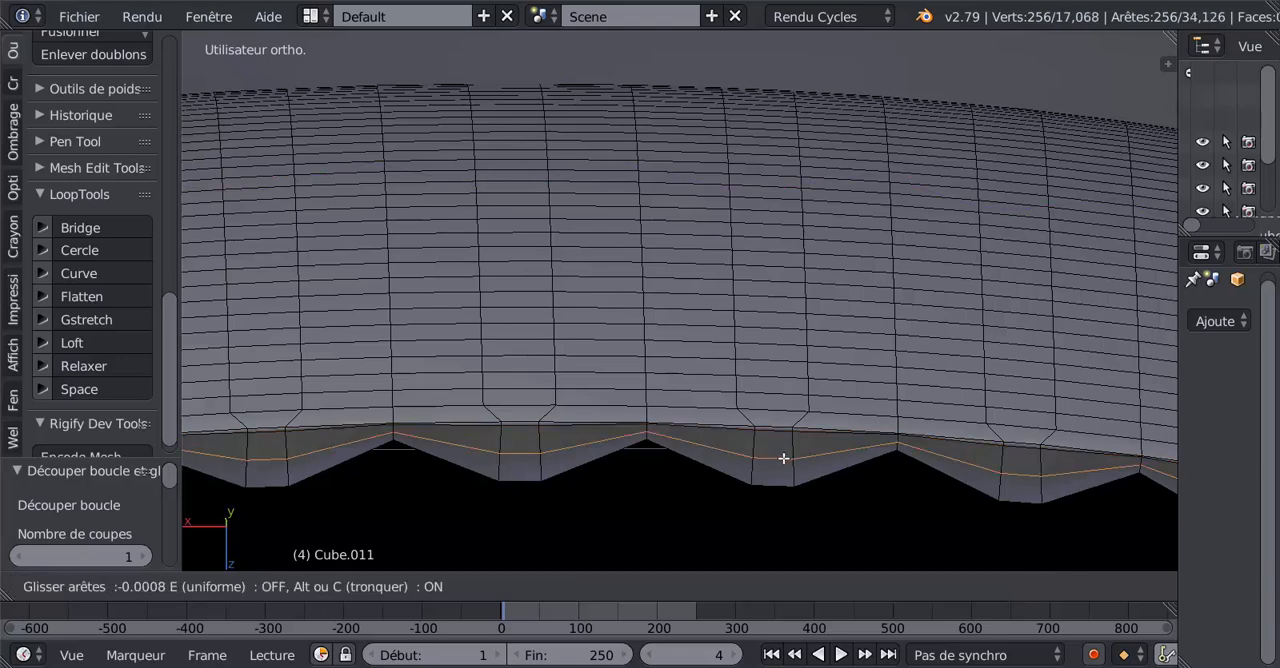
left_click(783, 479)
key("Tab")
scroll(783, 477, "down", 5)
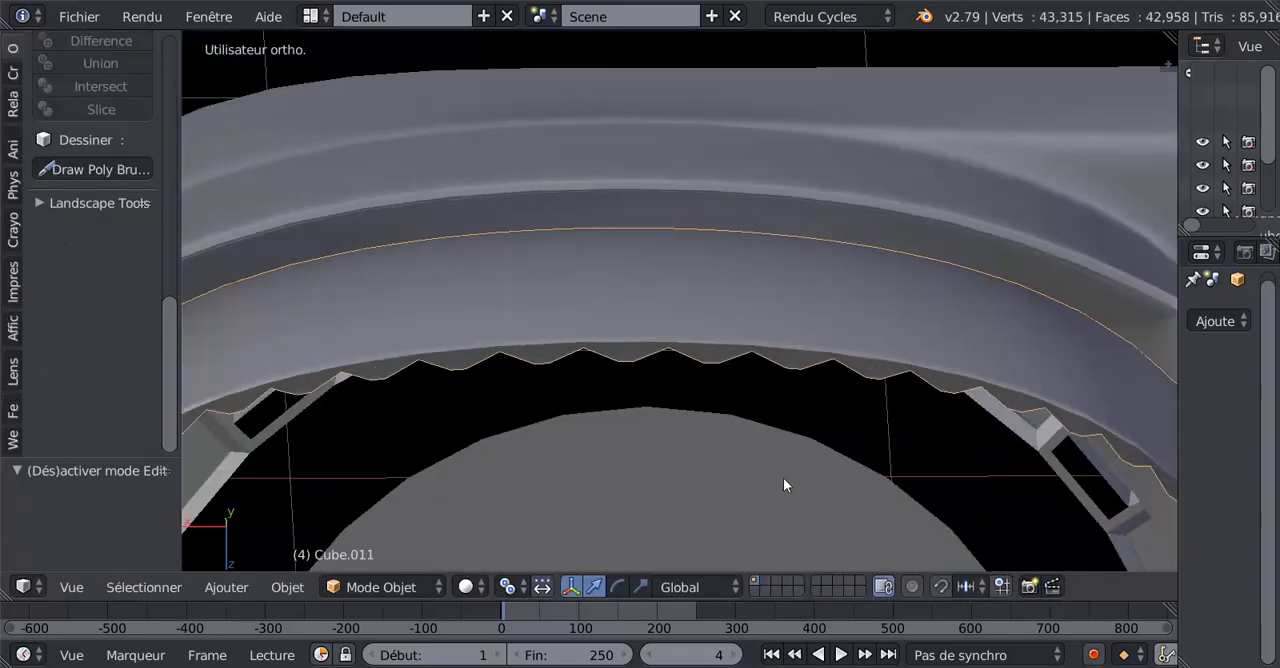
middle_click_drag(781, 478, 716, 72)
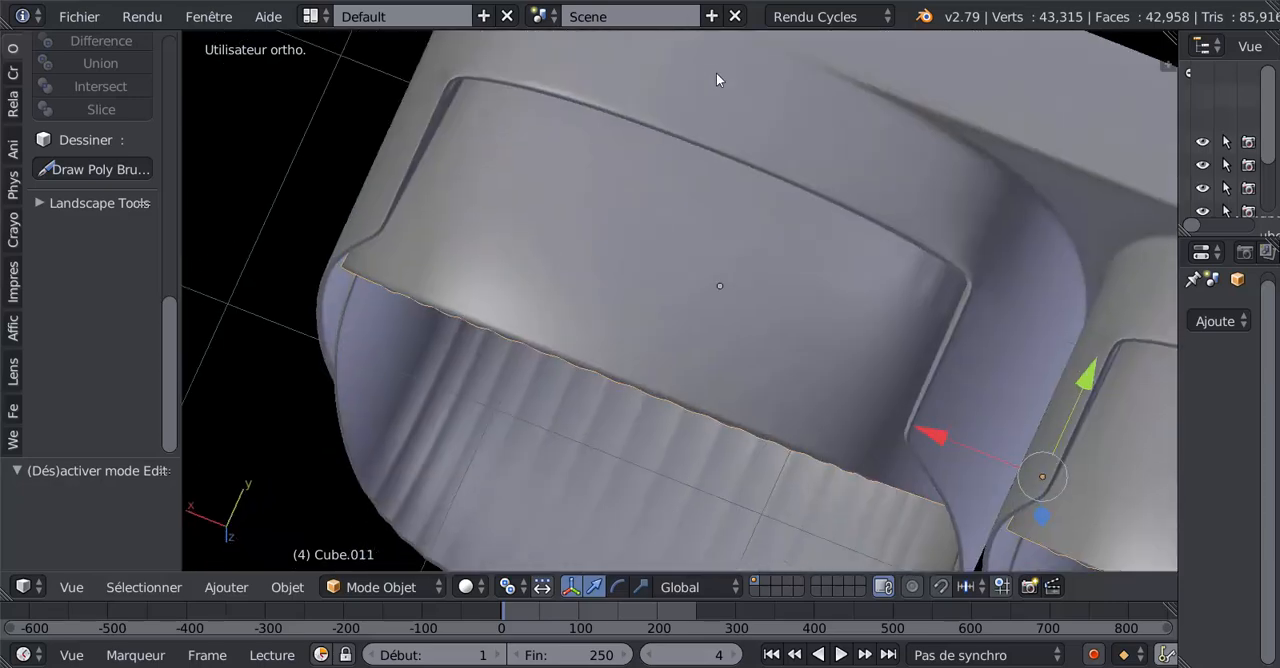
Select the lower corrugated flap (Cube.011) again and open its mesh for editing.
right_click(852, 238)
key("Tab")
key("Tab")
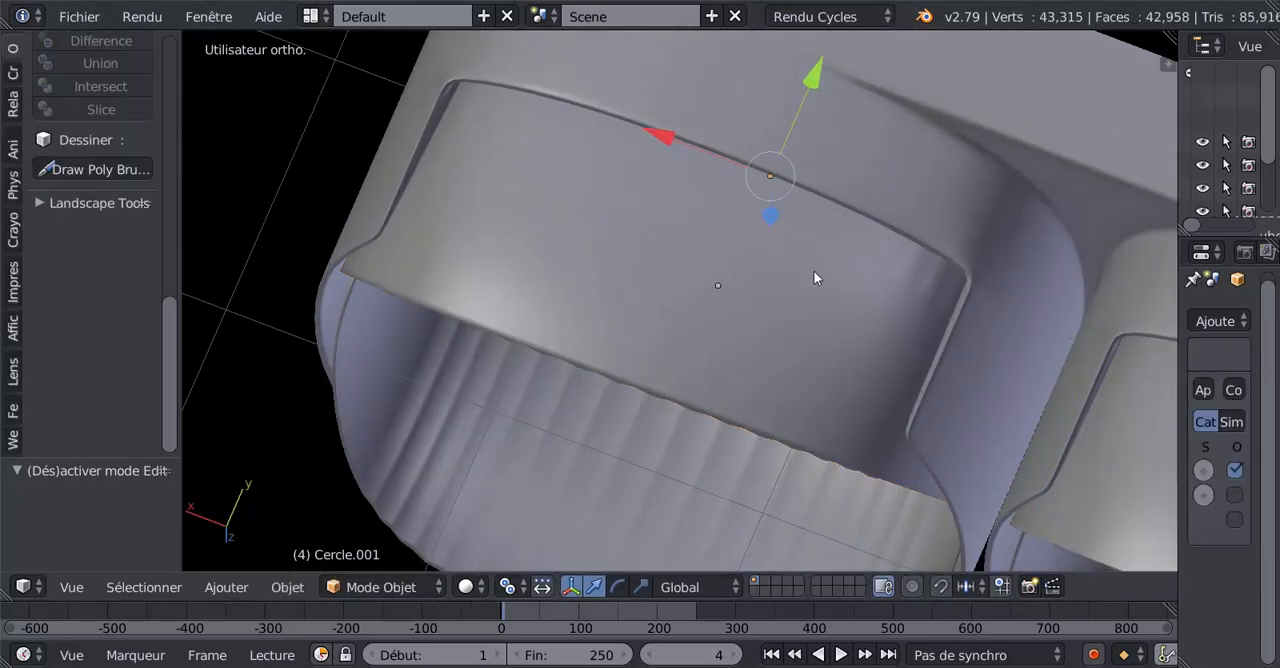
right_click(813, 271)
key("Tab")
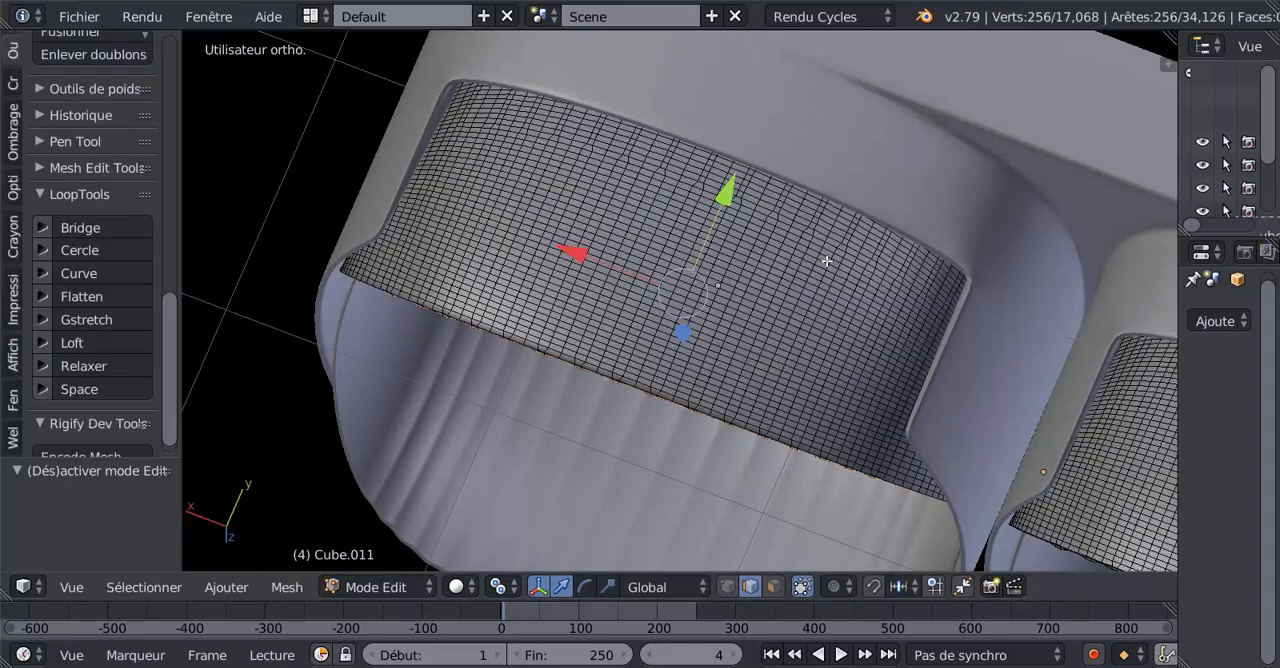
Select the crosswise edge loops of the lower flap from the kinks in its outer surface up to the far edge.
middle_click_drag(788, 271, 704, 291)
scroll(704, 291, "up", 7)
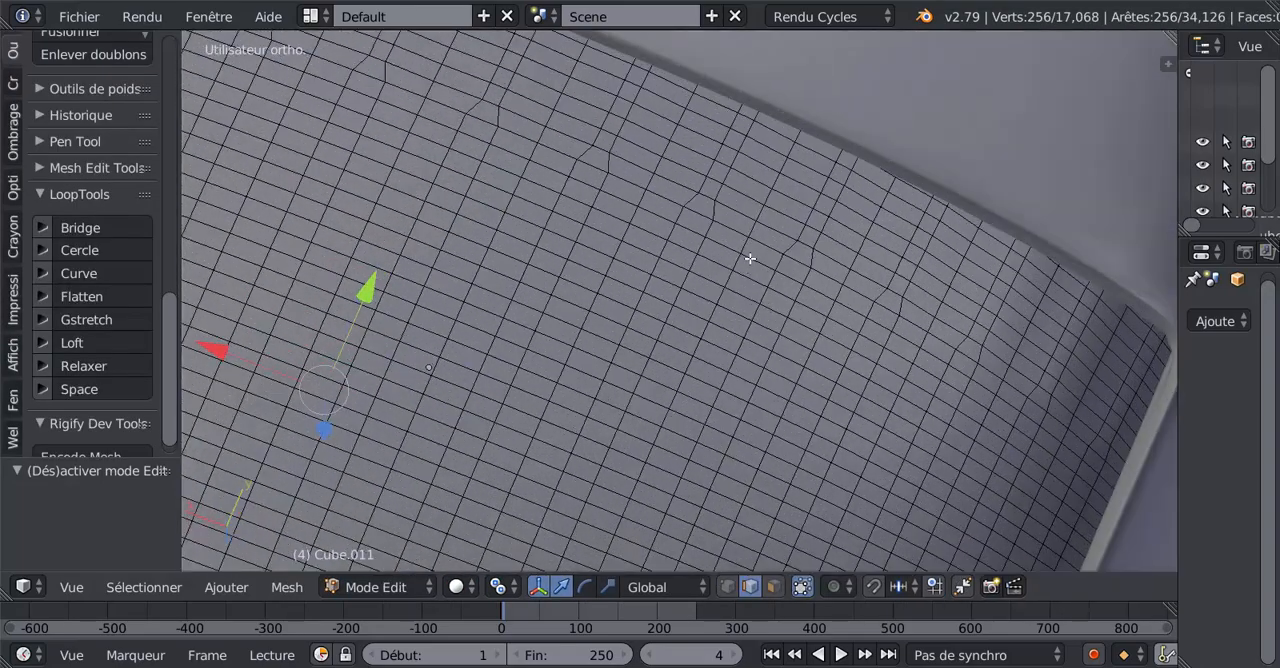
right_click(741, 213, "alt")
left_click(760, 180, "alt+shift")
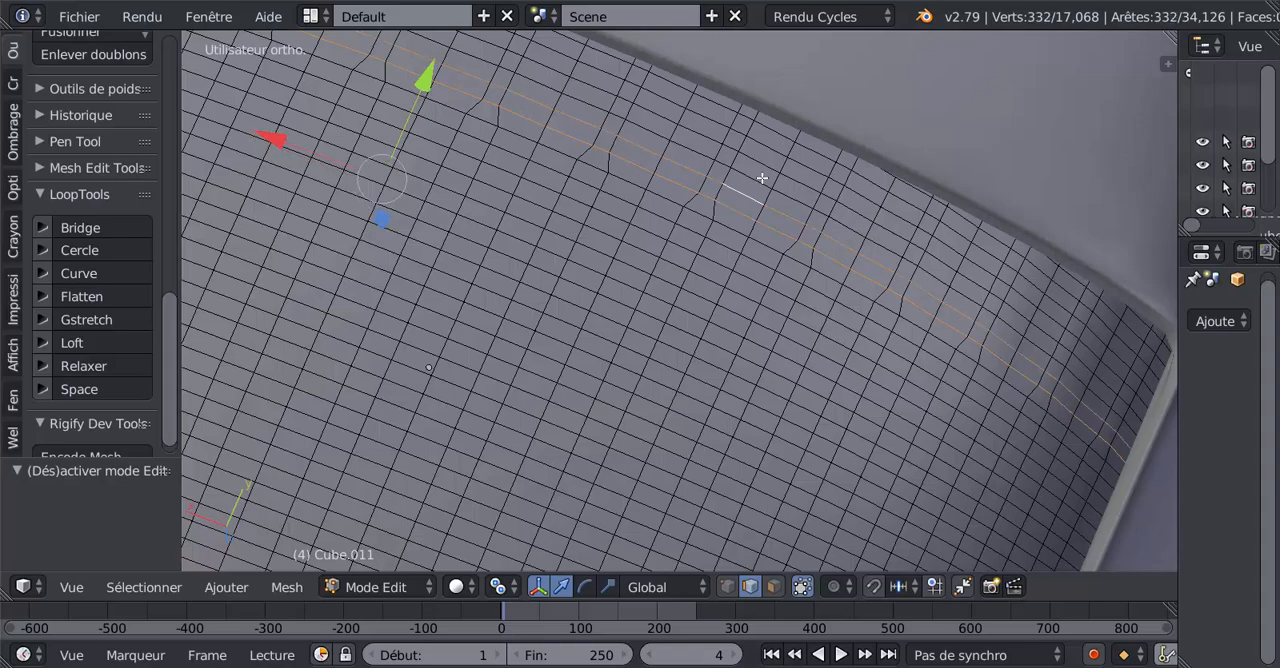
left_click(766, 166, "alt+shift")
left_click(771, 158, "alt+shift")
left_click(777, 150, "alt+shift")
left_click(783, 133, "alt+shift")
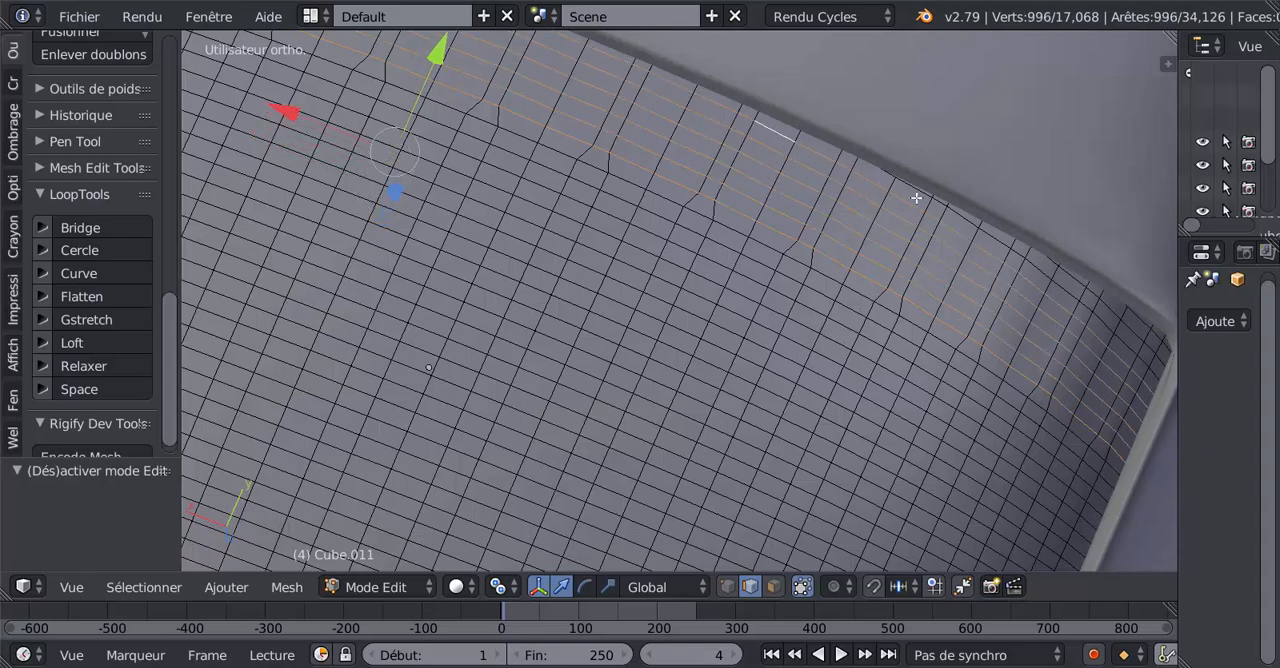
middle_click_drag(956, 213, 944, 185)
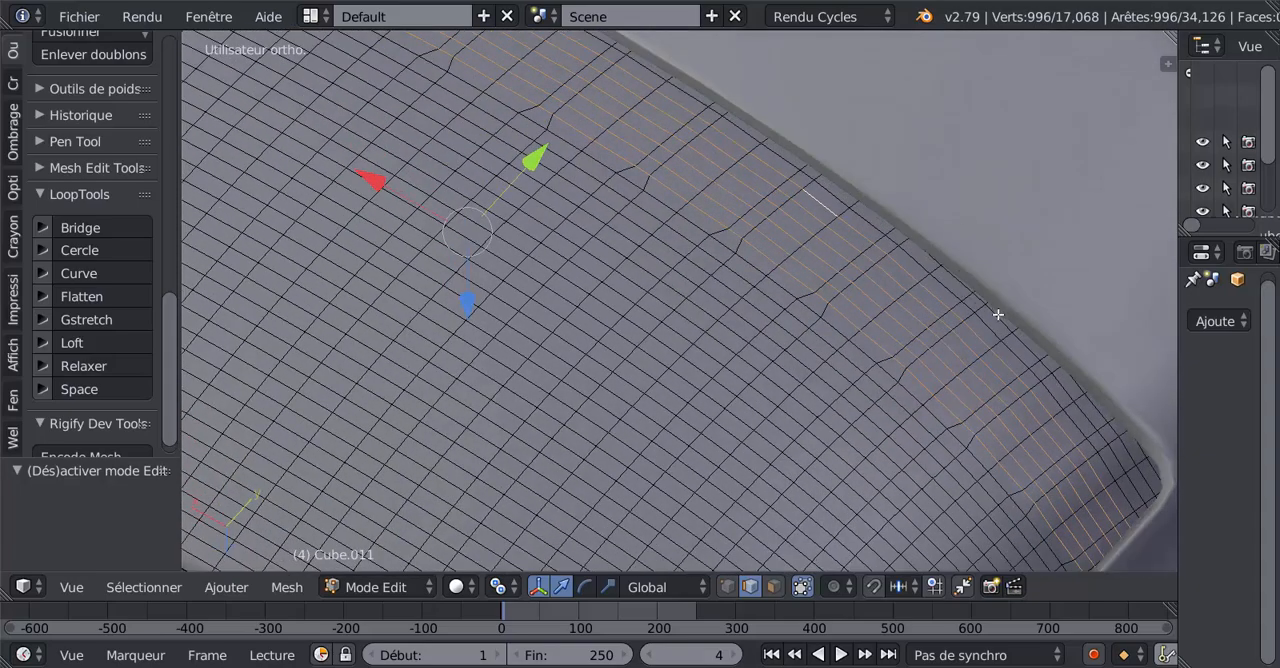
middle_click_drag(998, 314, 733, 354)
scroll(971, 289, "up", 3)
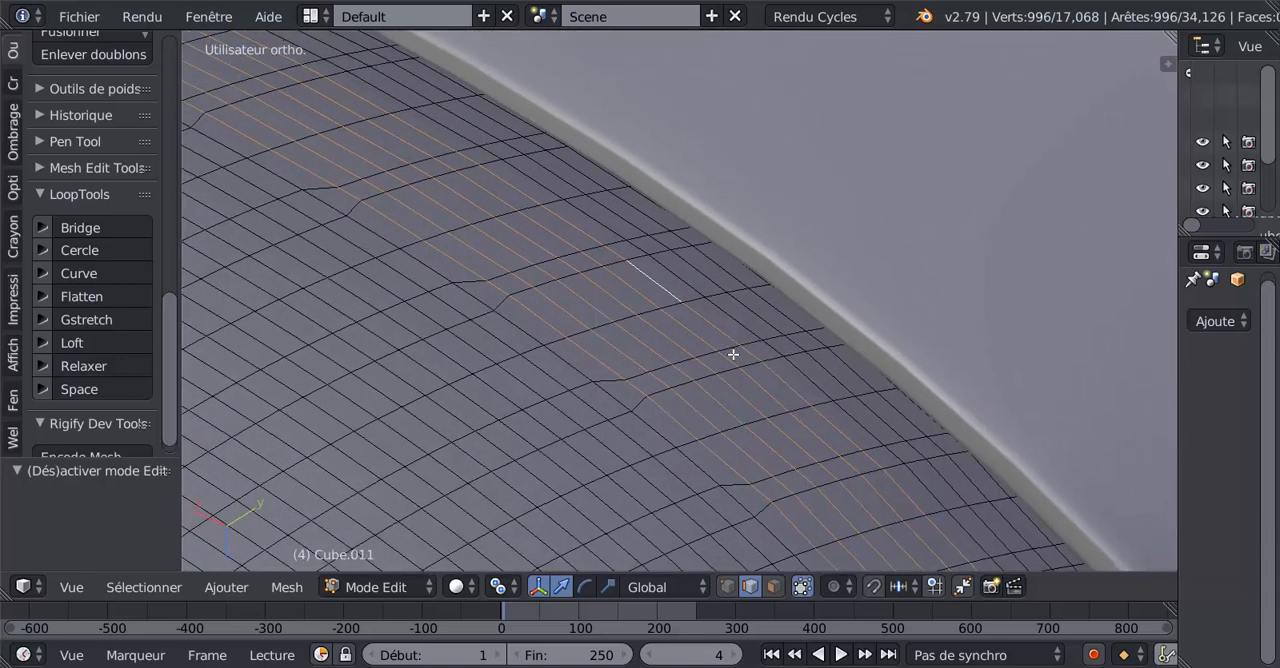
scroll(733, 354, "up", 3)
left_click(797, 342, "alt+shift")
left_click(831, 331, "alt+shift")
left_click(866, 326, "alt+shift")
mouse_move(868, 322)
middle_mouse_down()
mouse_move(866, 299)
mouse_move(867, 320)
middle_mouse_up()
left_click(868, 432, "alt+shift")
left_click(916, 441, "alt+shift")
left_click(974, 451, "alt+shift")
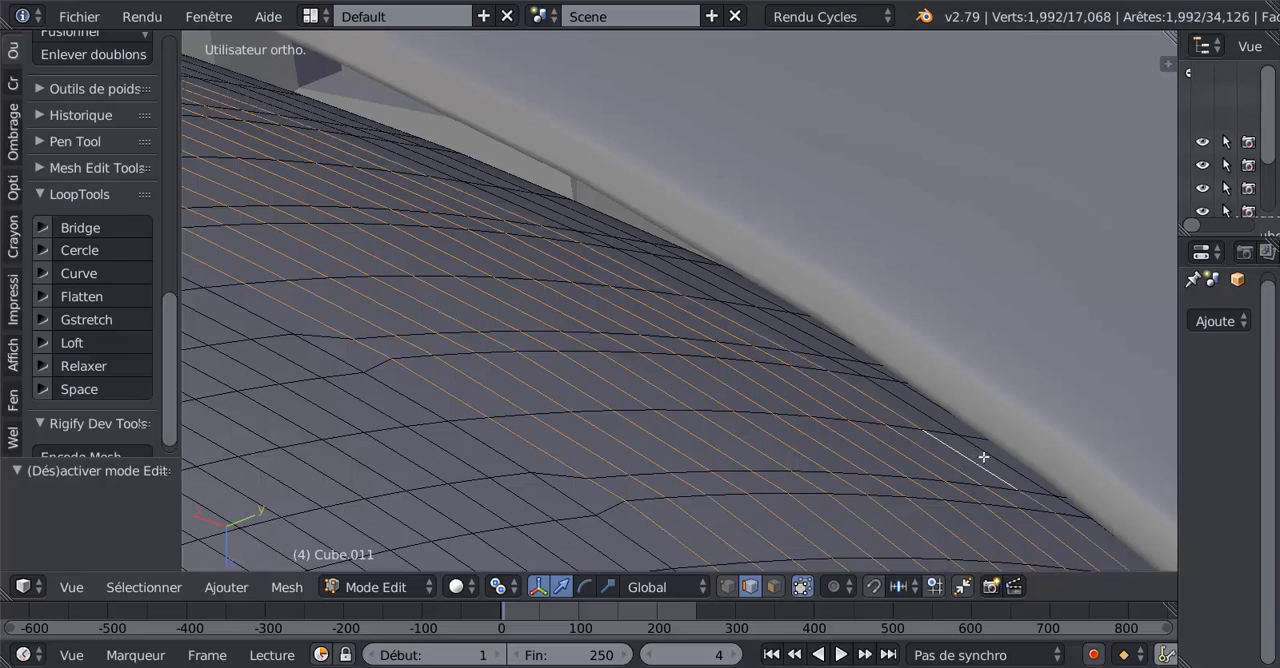
left_click(983, 455, "alt+shift")
middle_click_drag(983, 449, 943, 449)
left_click(926, 437, "alt+shift")
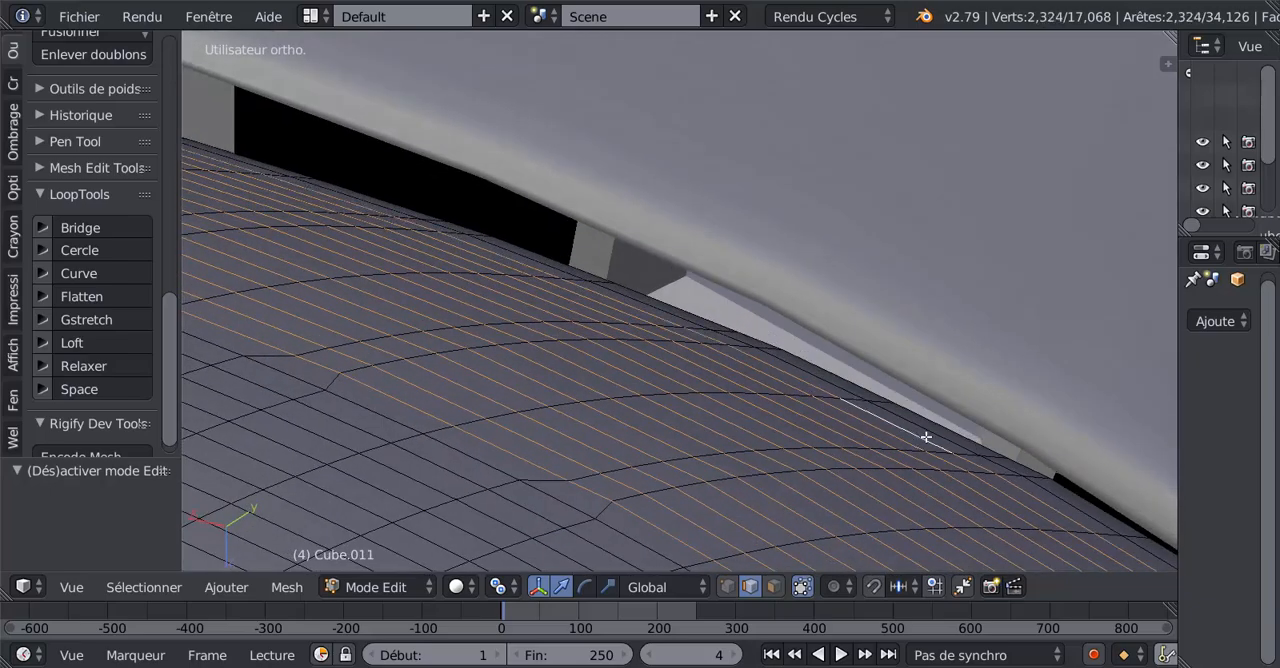
left_click(943, 428, "alt+shift")
left_click(947, 438, "alt+shift")
scroll(908, 420, "down", 7)
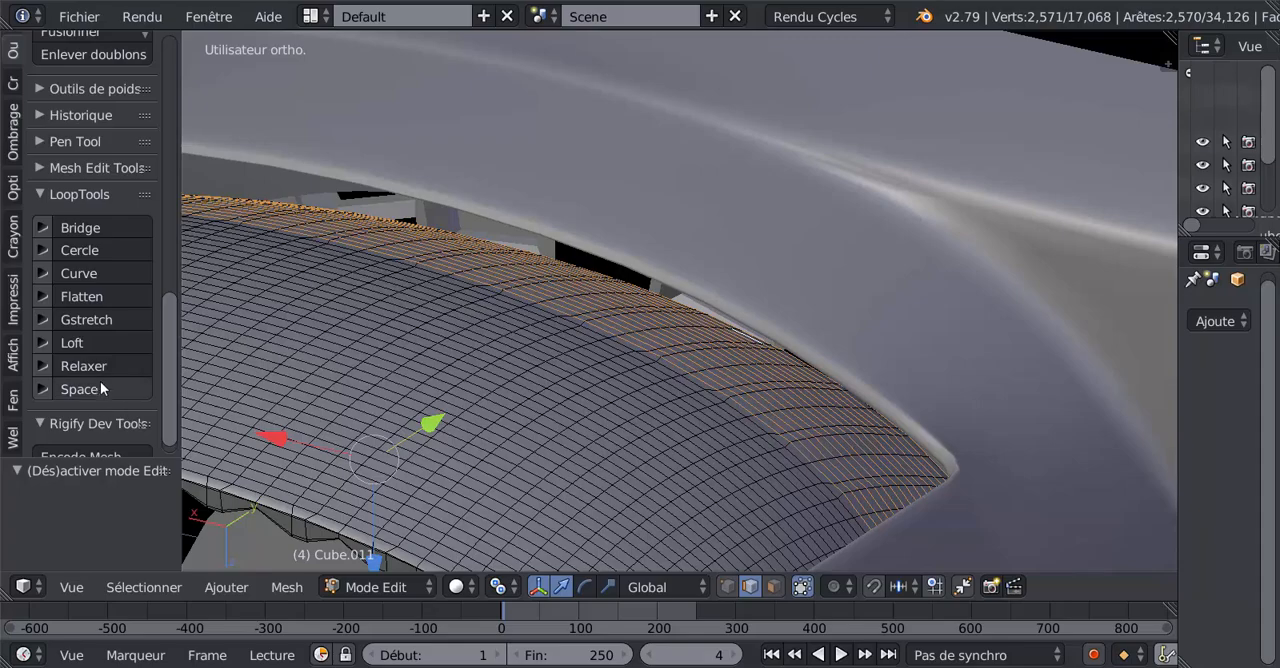
Try relaxing the selected loops near the far edge with LoopTools, and undo it.
left_click(100, 365)
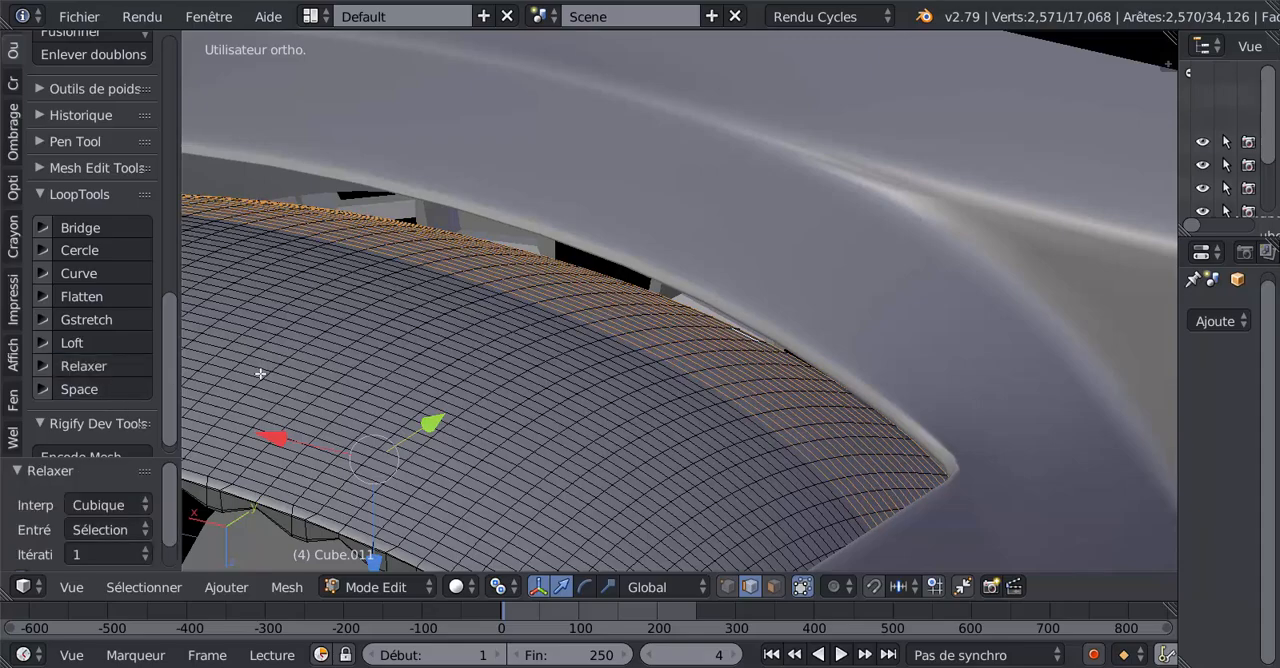
middle_click_drag(425, 391, 521, 403)
middle_click_drag(560, 324, 570, 371)
key("ctrl+z")
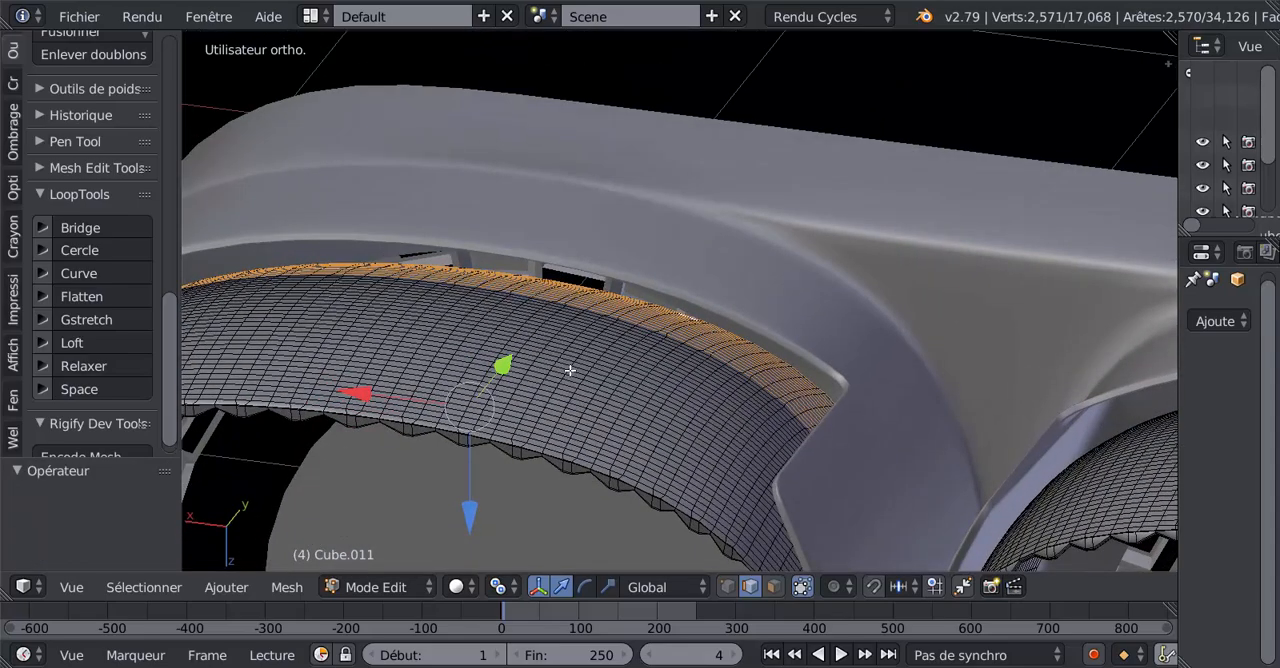
Undo the selection of the crosswise edge loops one by one.
key("ctrl+KP_Subtract")
key("ctrl+KP_Subtract")
key("ctrl+KP_Subtract")
key("ctrl+KP_Subtract")
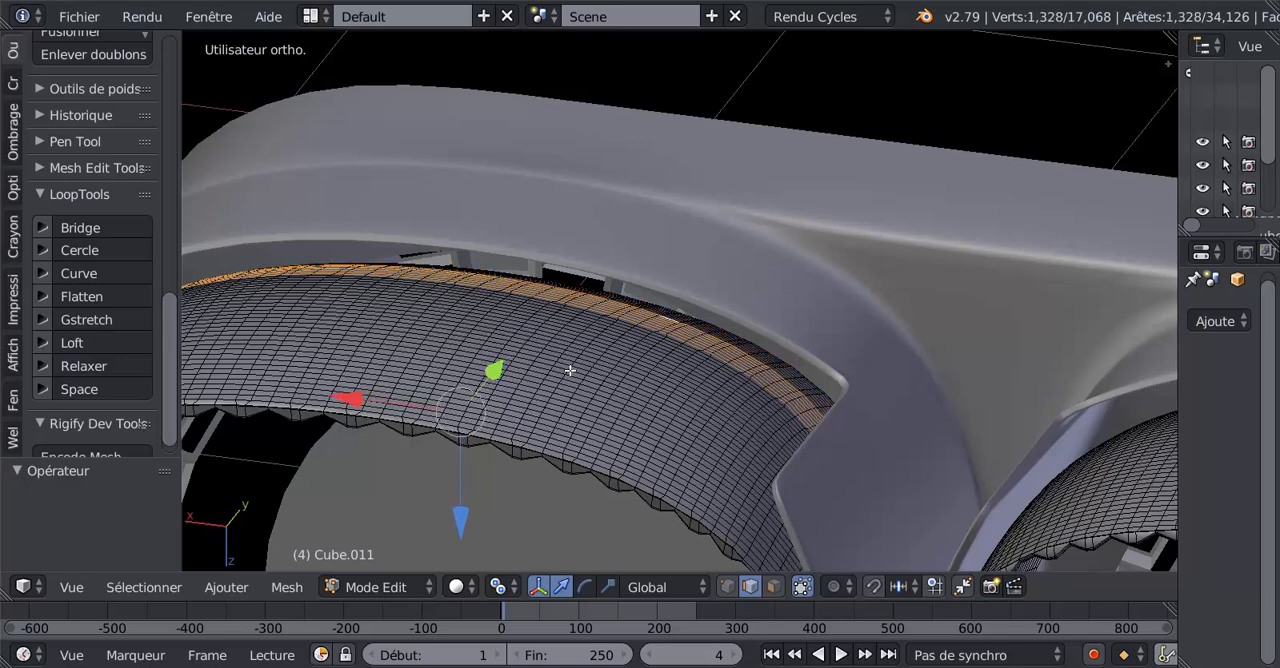
key("ctrl+KP_Subtract")
key("ctrl+KP_Subtract")
key("ctrl+KP_Subtract")
key("ctrl+KP_Subtract")
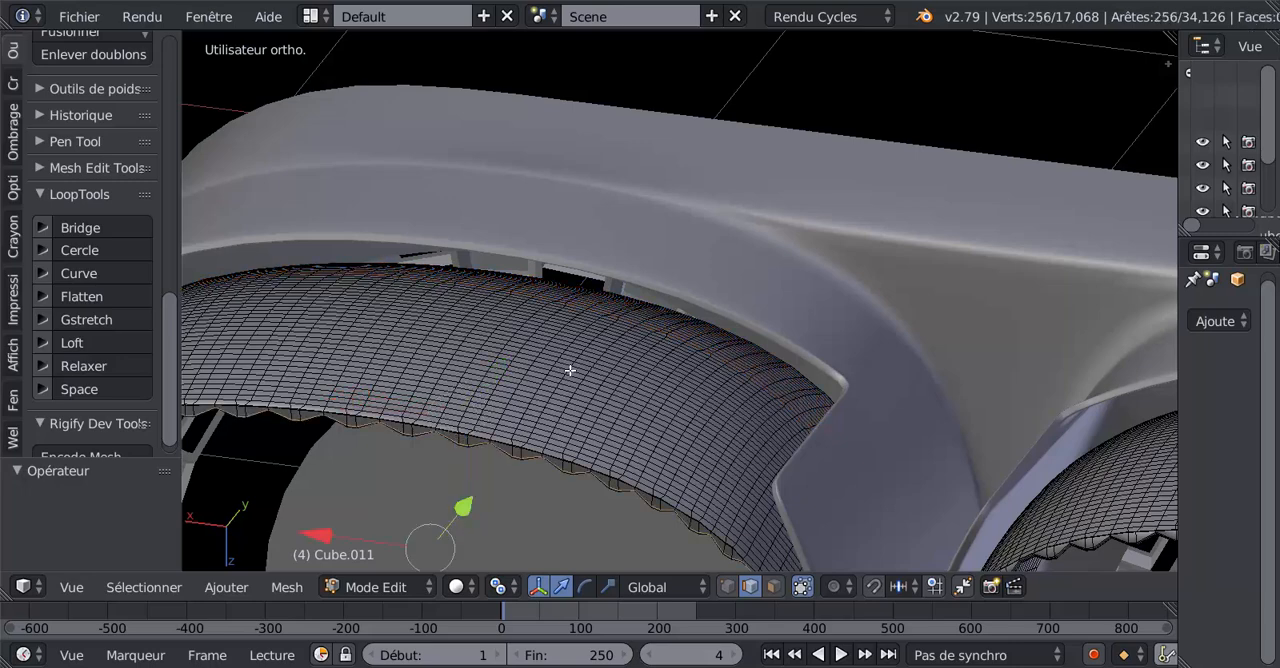
In face mode, select the three face loops along the lower flap's wavy rim thickness and hide them.
middle_click_drag(557, 397, 601, 450)
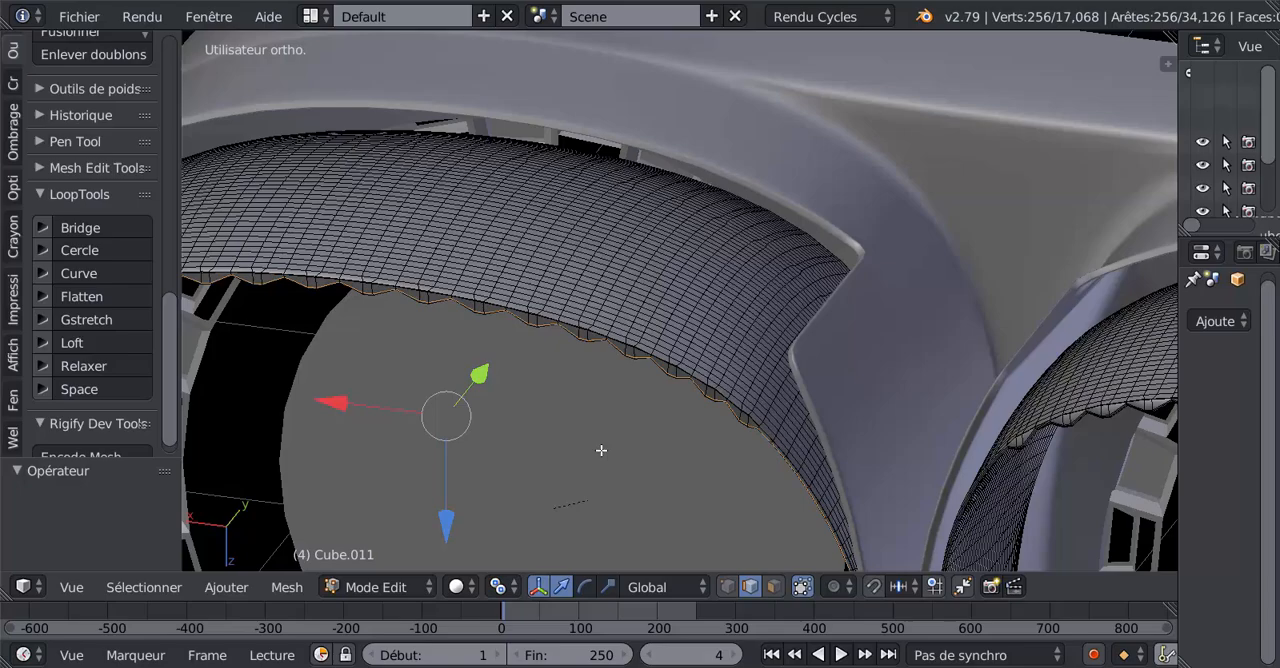
left_click(766, 589)
scroll(646, 514, "up", 6)
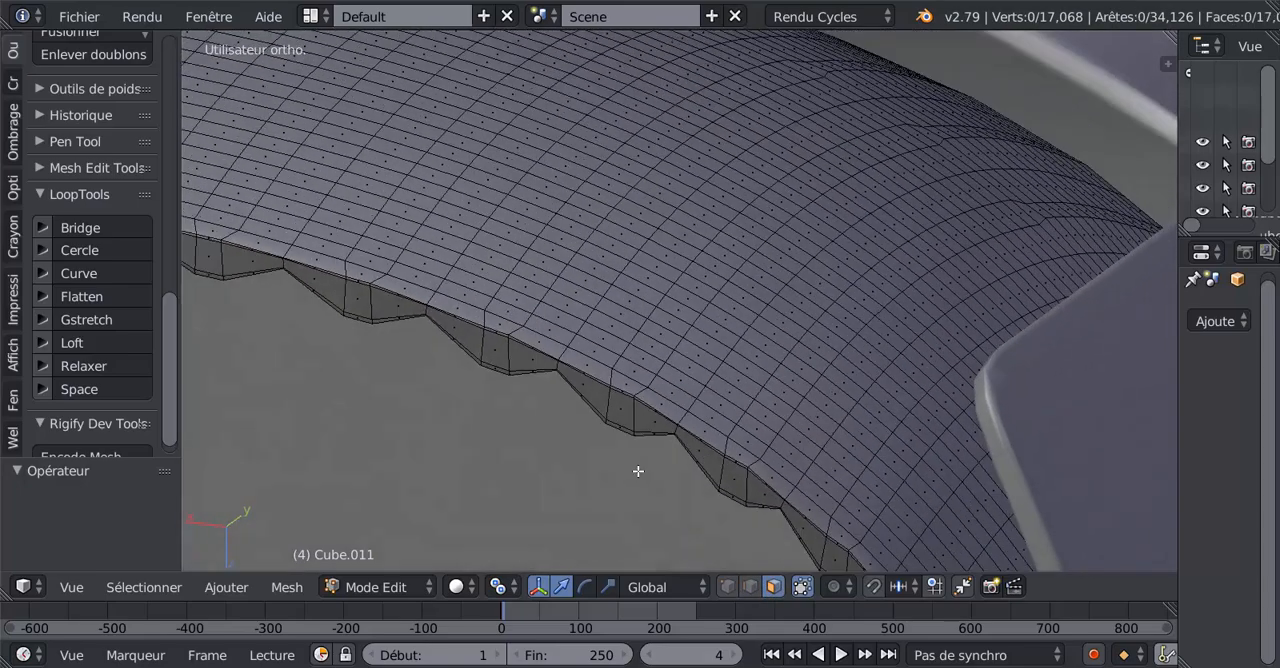
scroll(650, 460, "up", 6)
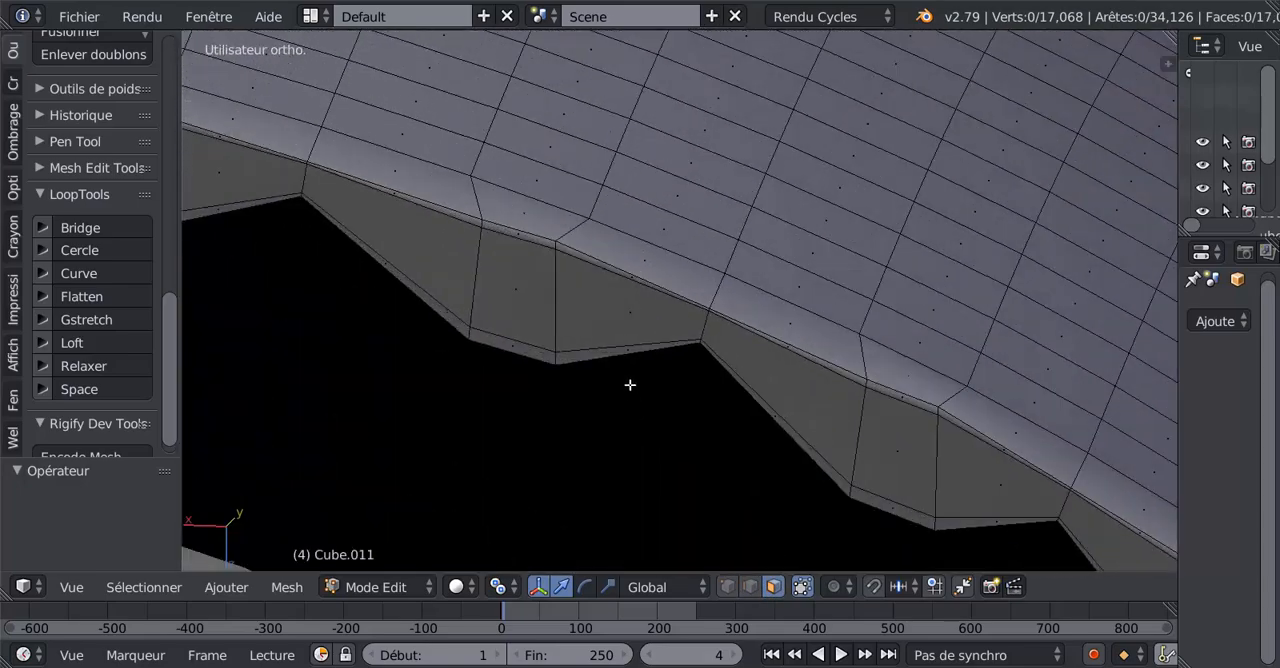
right_click(502, 219, "alt")
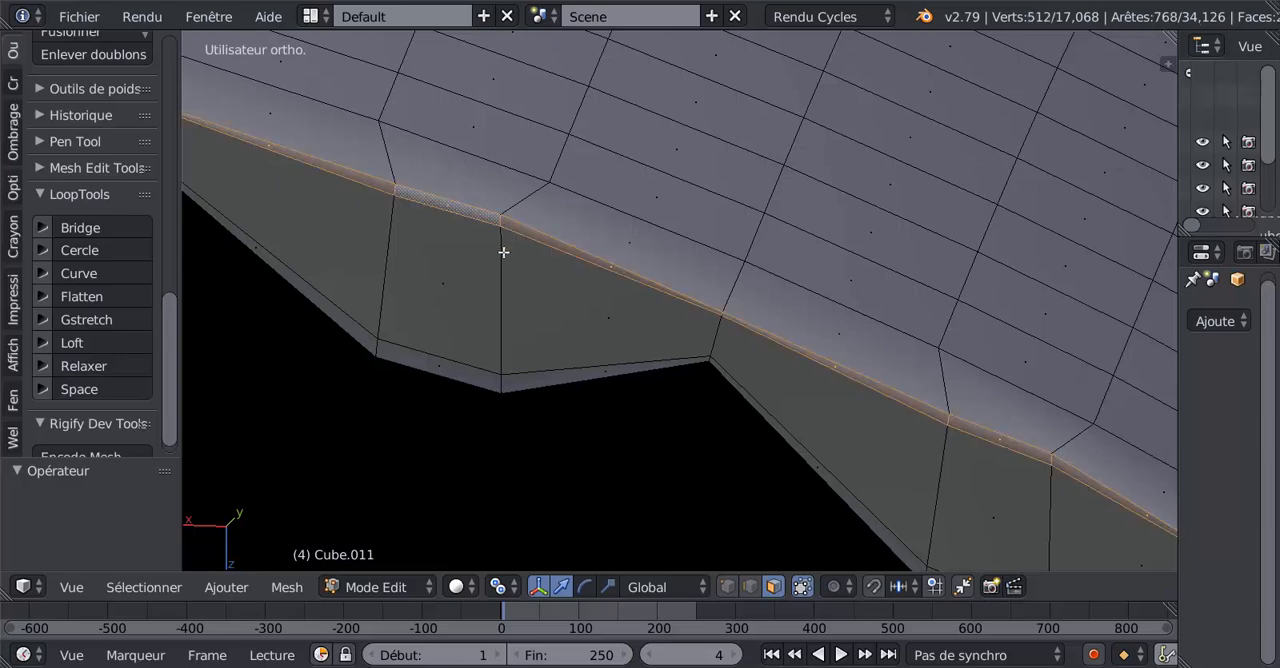
right_click(503, 270, "alt+shift")
right_click(503, 377, "alt+shift")
scroll(539, 358, "down", 5)
scroll(580, 395, "down", 3)
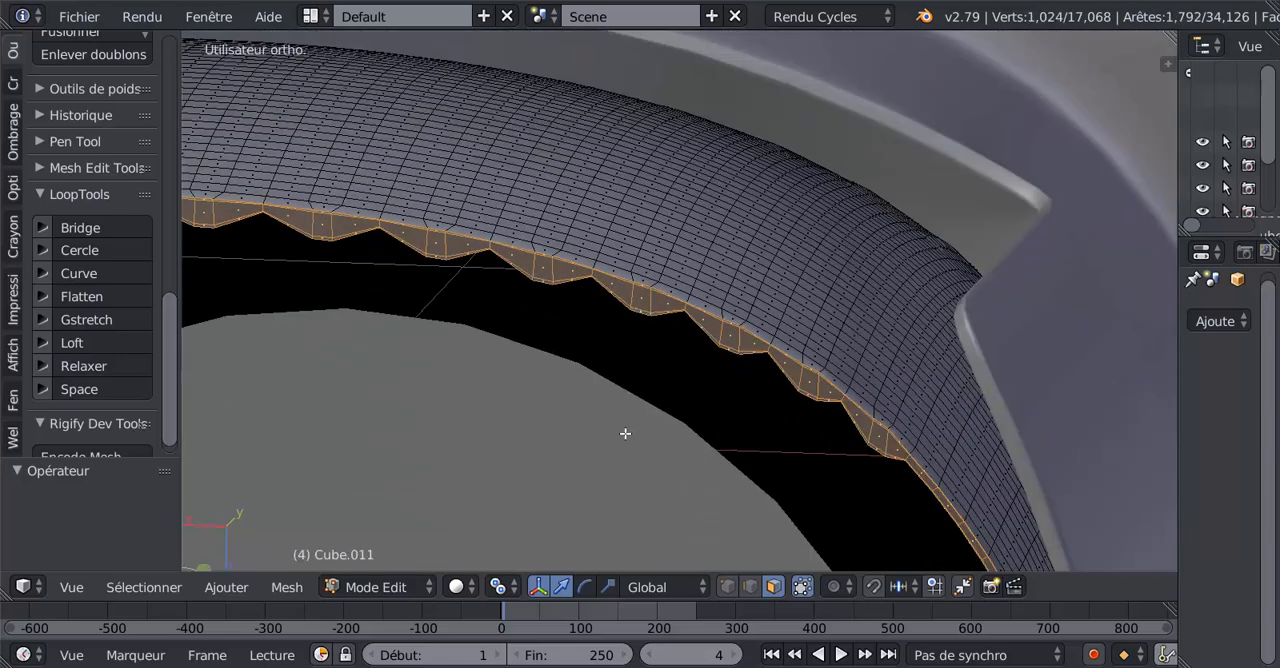
key("h")
In edge mode, select the 16 crosswise edge loops of the outer surface from the kinks up to the far edge.
scroll(562, 452, "up", 5)
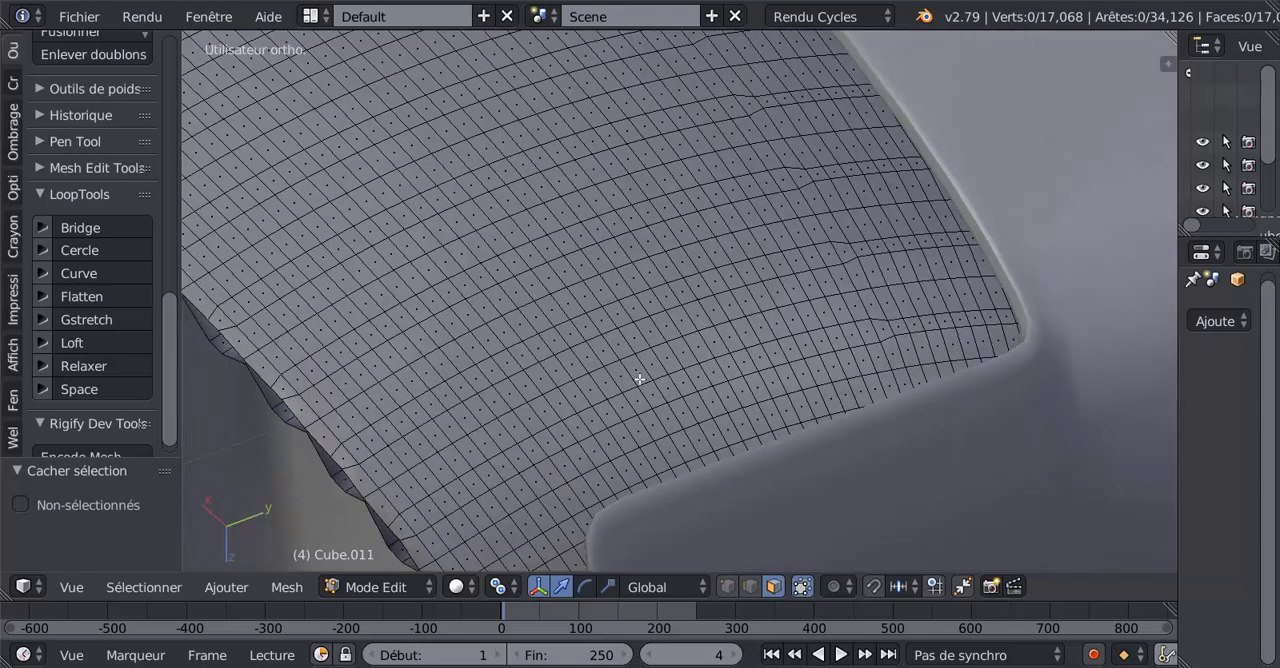
left_click(750, 586)
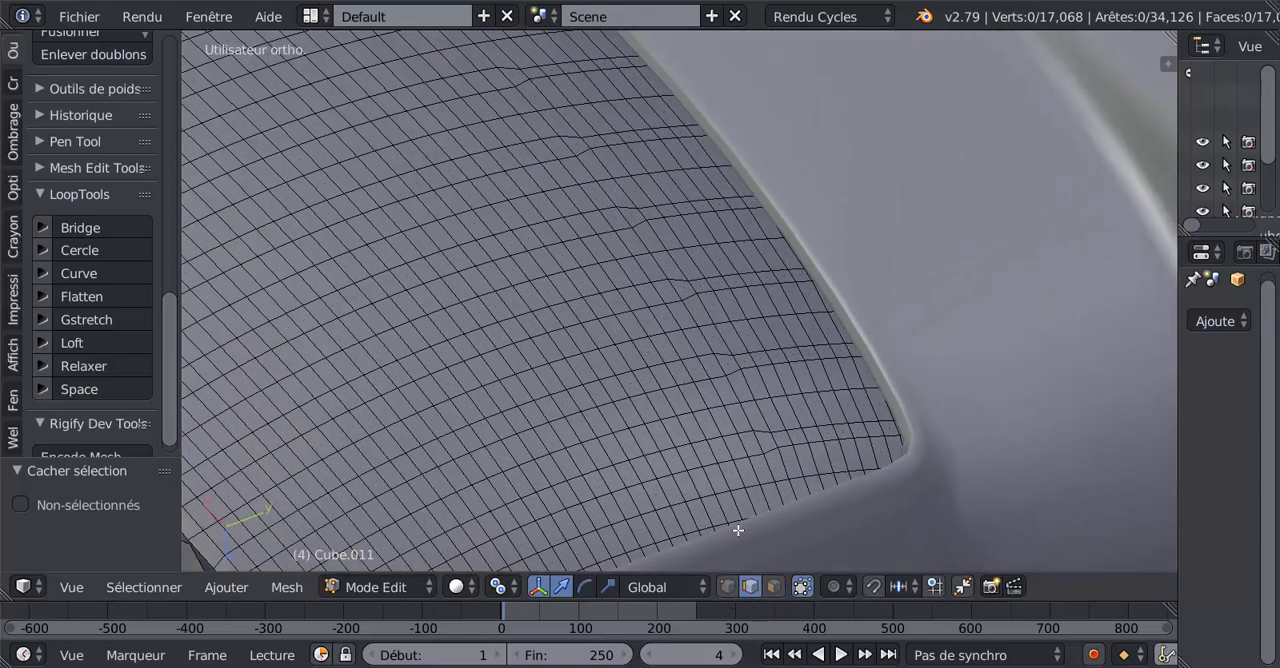
scroll(755, 365, "up", 3)
right_click(745, 310, "alt")
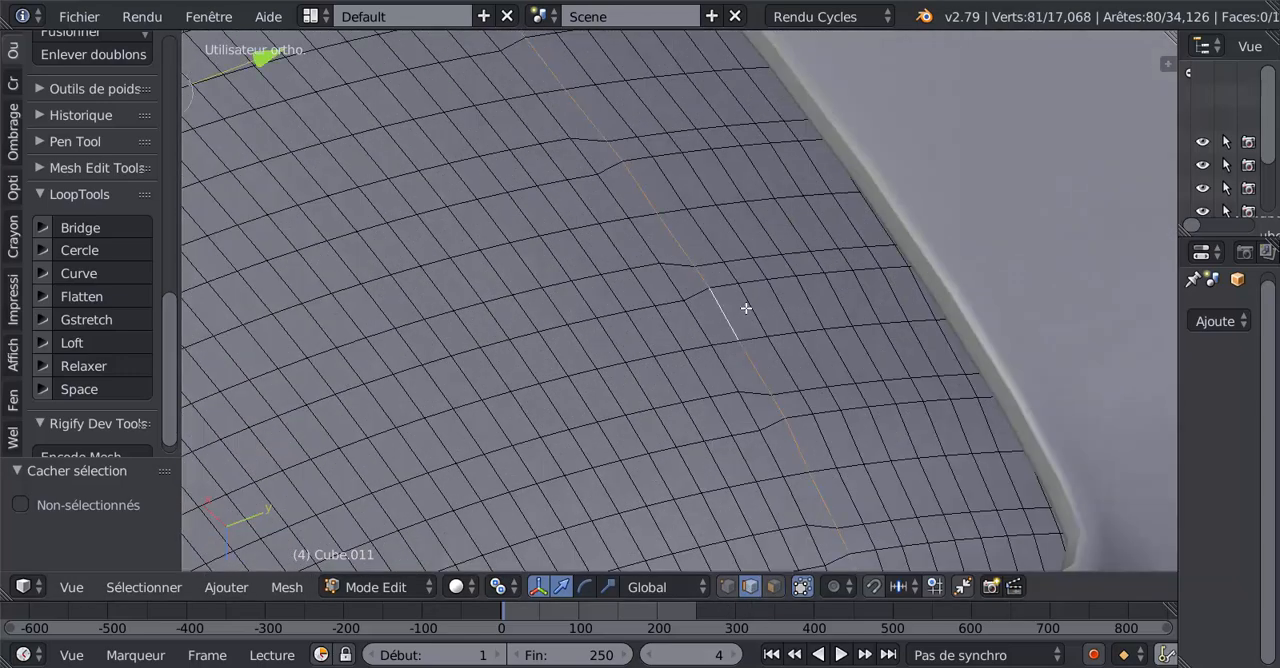
right_click(757, 305, "alt+shift")
right_click(785, 305, "alt+shift")
right_click(814, 305, "alt+shift")
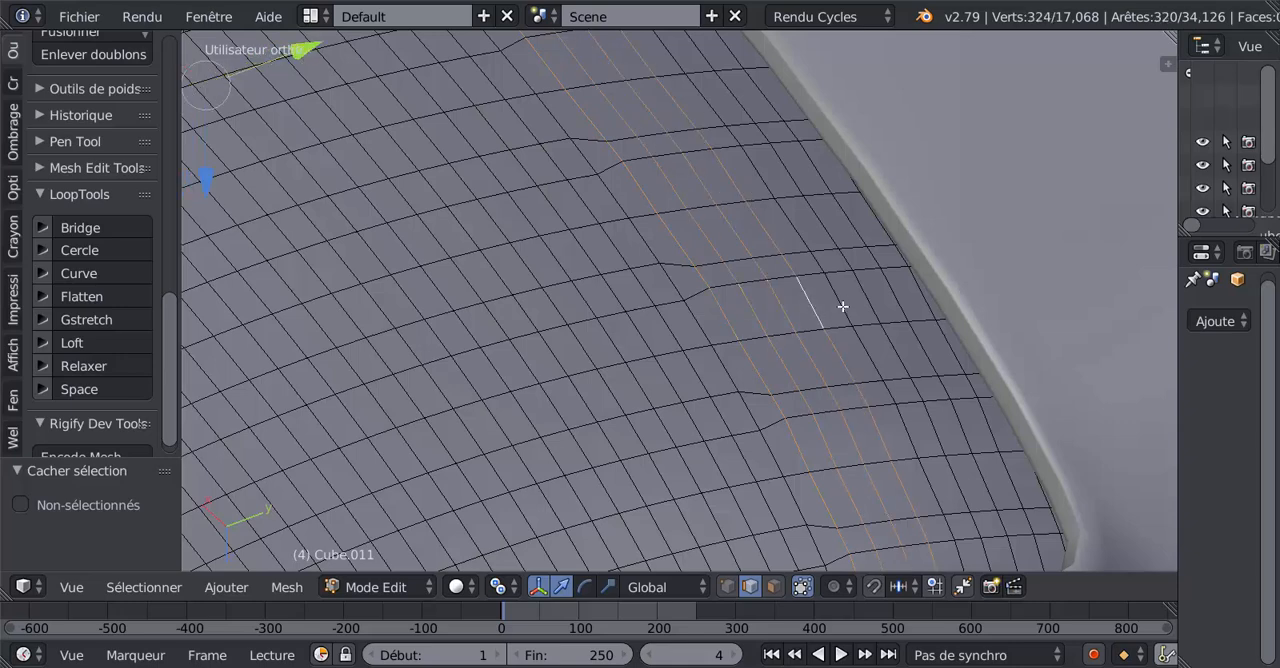
right_click(842, 305, "alt+shift")
right_click(872, 303, "alt+shift")
right_click(900, 303, "alt+shift")
right_click(925, 307, "alt+shift")
middle_click_drag(903, 328, 814, 445)
right_click(786, 382, "alt+shift")
right_click(795, 393, "alt+shift")
right_click(812, 394, "alt+shift")
right_click(825, 389, "alt+shift")
right_click(846, 392, "alt+shift")
right_click(862, 397, "alt+shift")
right_click(880, 412, "alt+shift")
right_click(887, 420, "alt+shift")
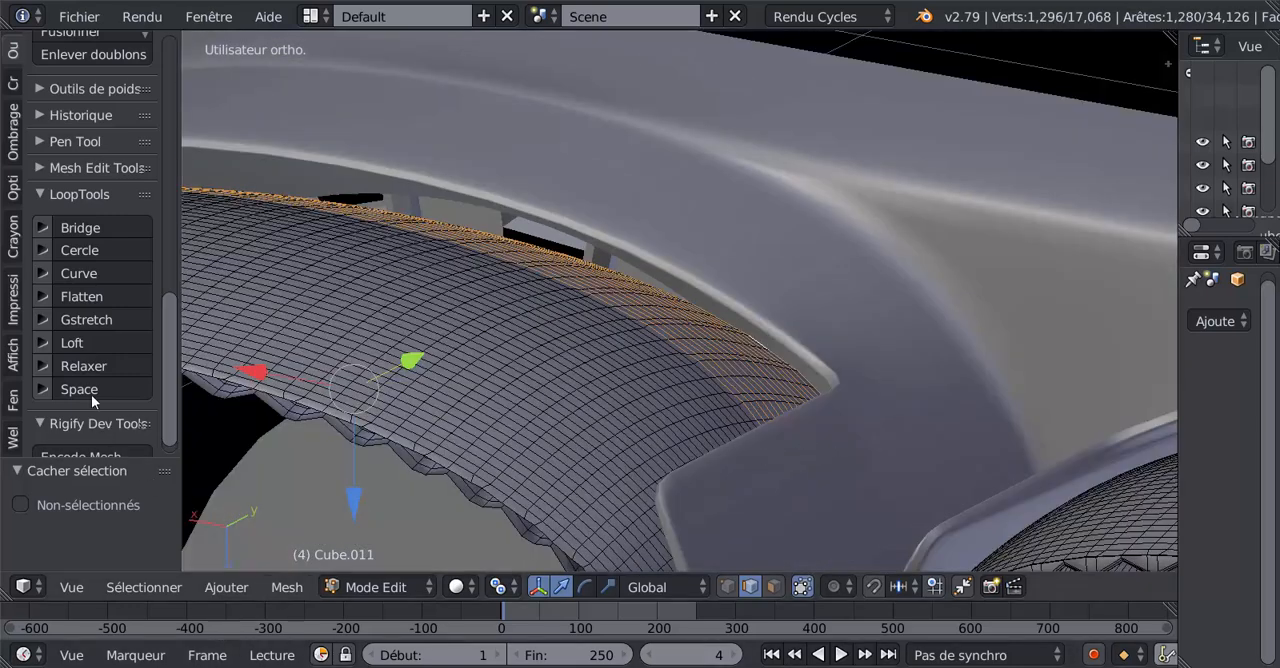
Relax the 16 selected edge loops with LoopTools and check the flap's outer shading in object mode.
left_click(84, 366)
key("Tab")
middle_click_drag(589, 506, 609, 543)
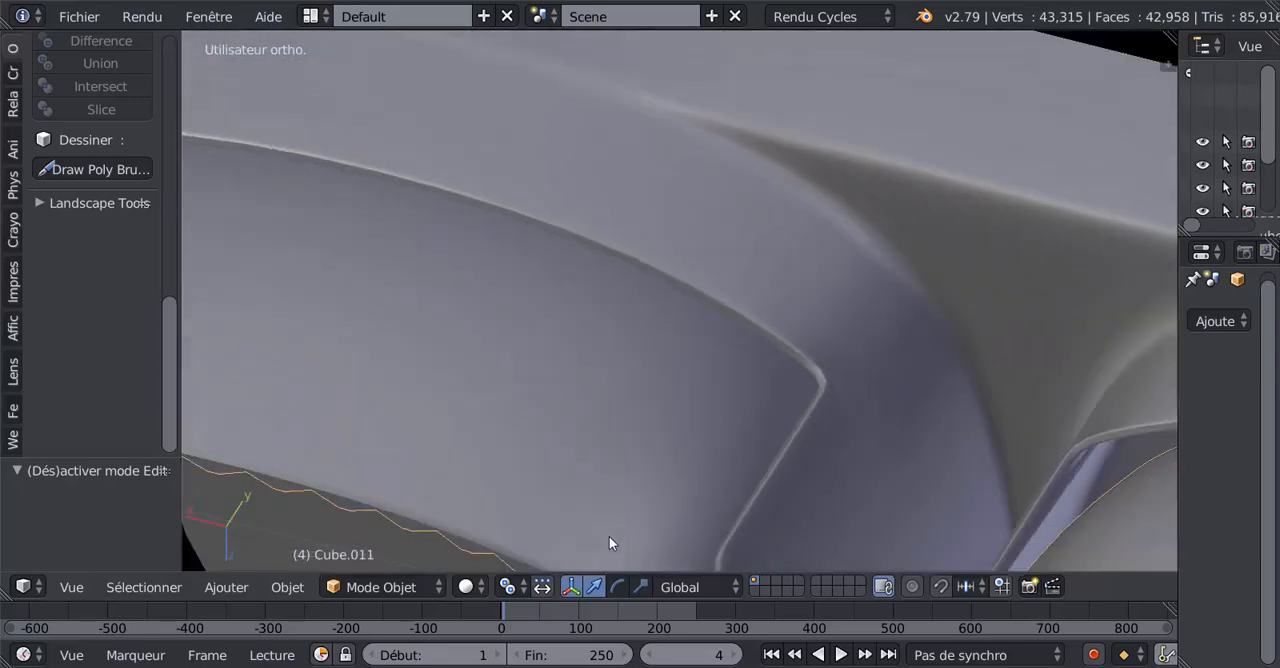
scroll(609, 543, "down", 5)
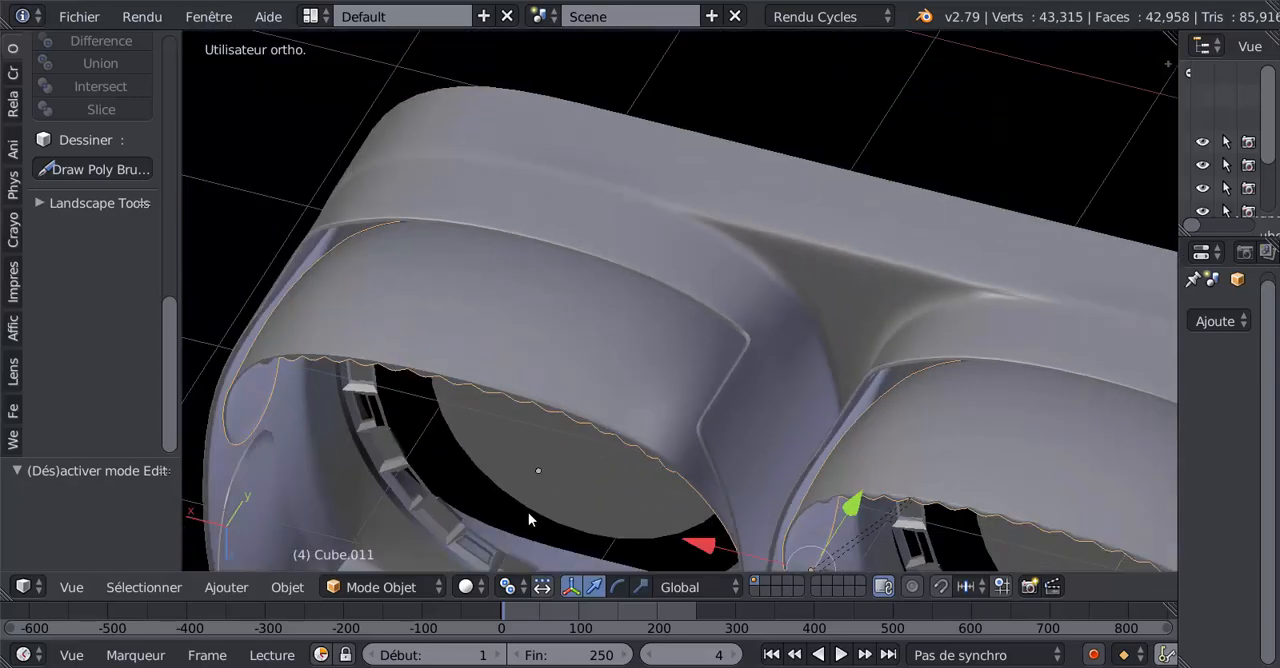
middle_click_drag(597, 518, 595, 504)
scroll(595, 504, "up", 1)
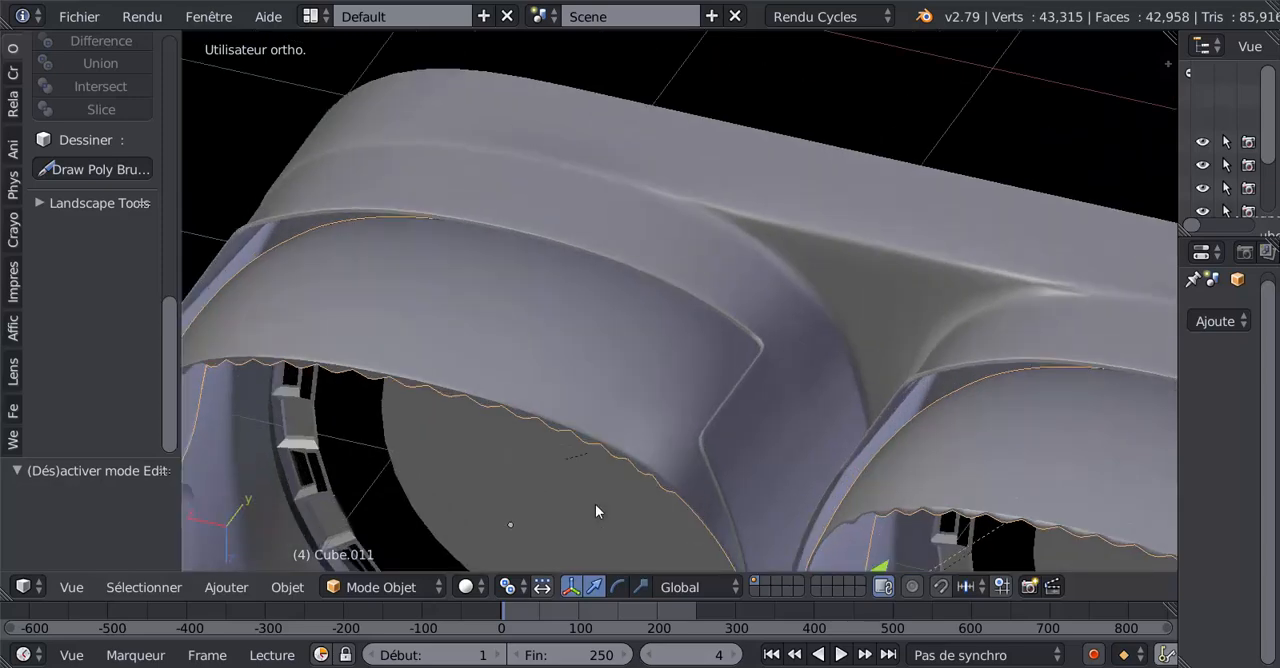
scroll(595, 504, "down", 1)
Reveal the hidden rim faces of the lower flap and return to object mode to view the whole nozzle.
key("Tab")
scroll(595, 504, "up", 3)
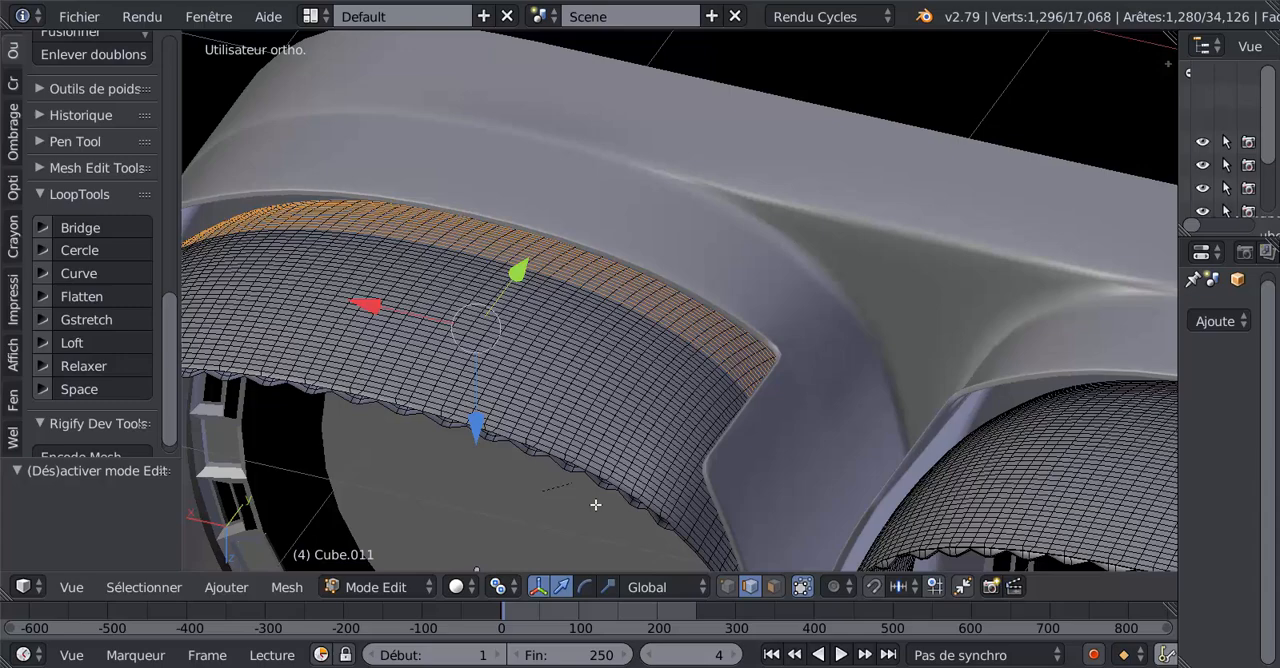
key("alt+h")
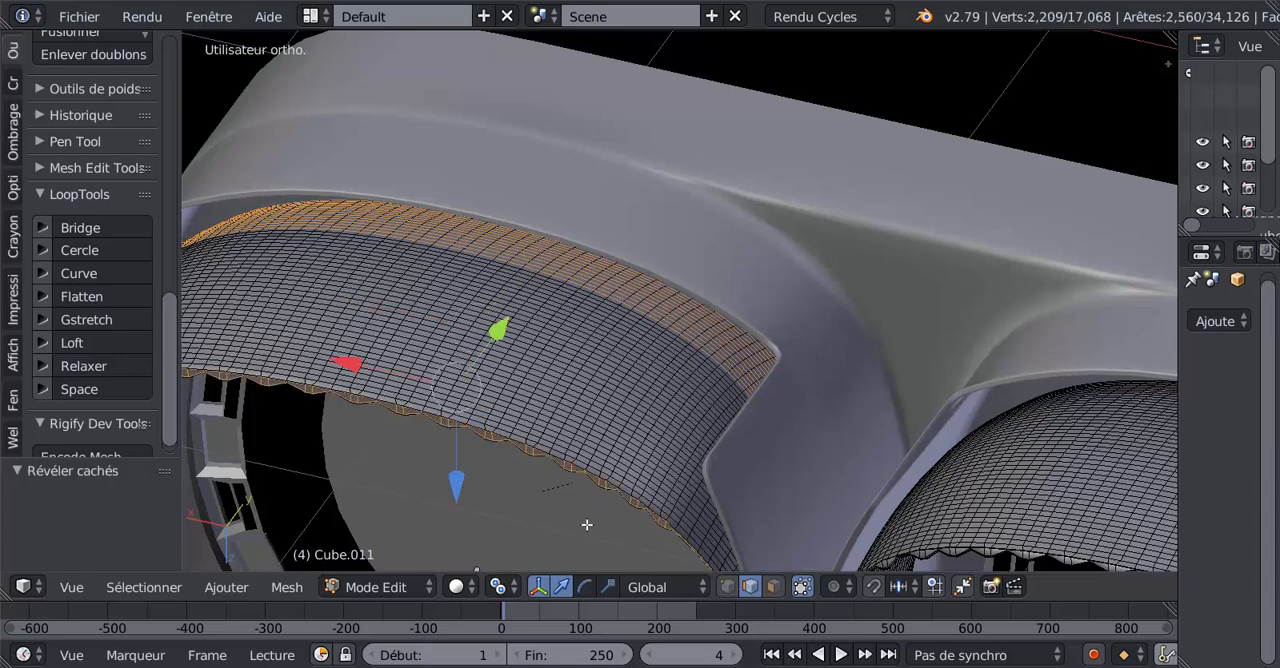
key("Tab")
middle_click_drag(589, 525, 745, 482)
scroll(669, 321, "down", 4)
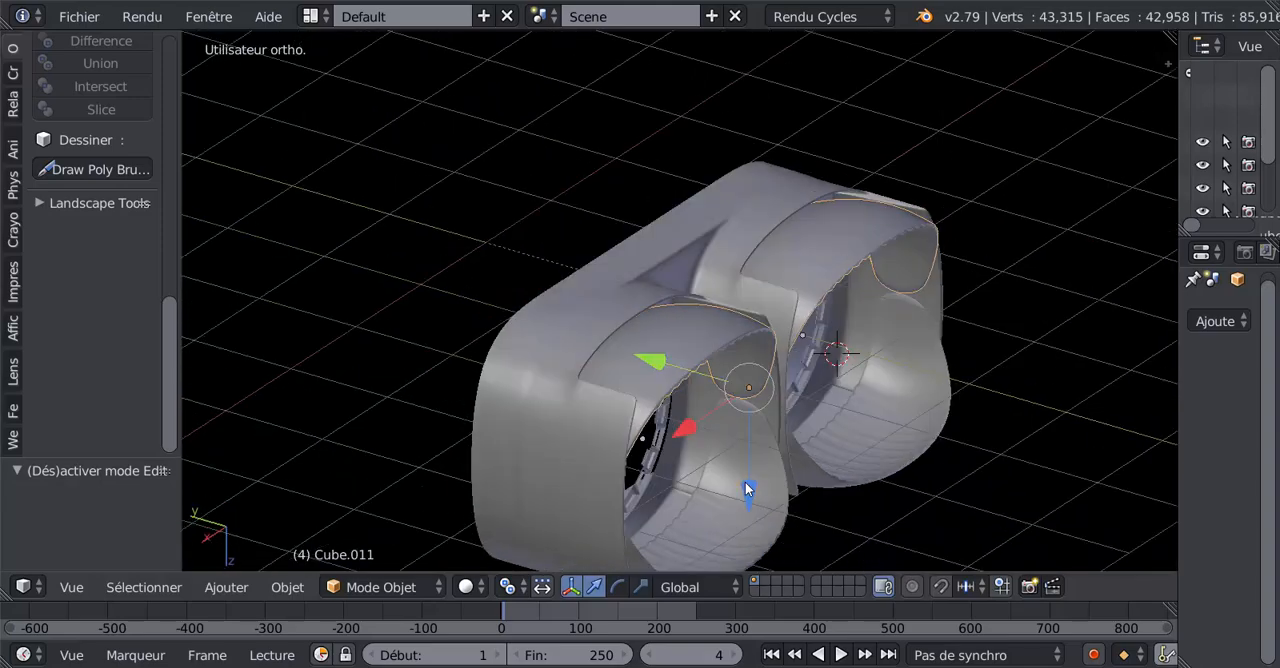
Try rotating the lower flap (Cube.011) about the global X axis to test its movement.
right_click(697, 423)
right_click(676, 400)
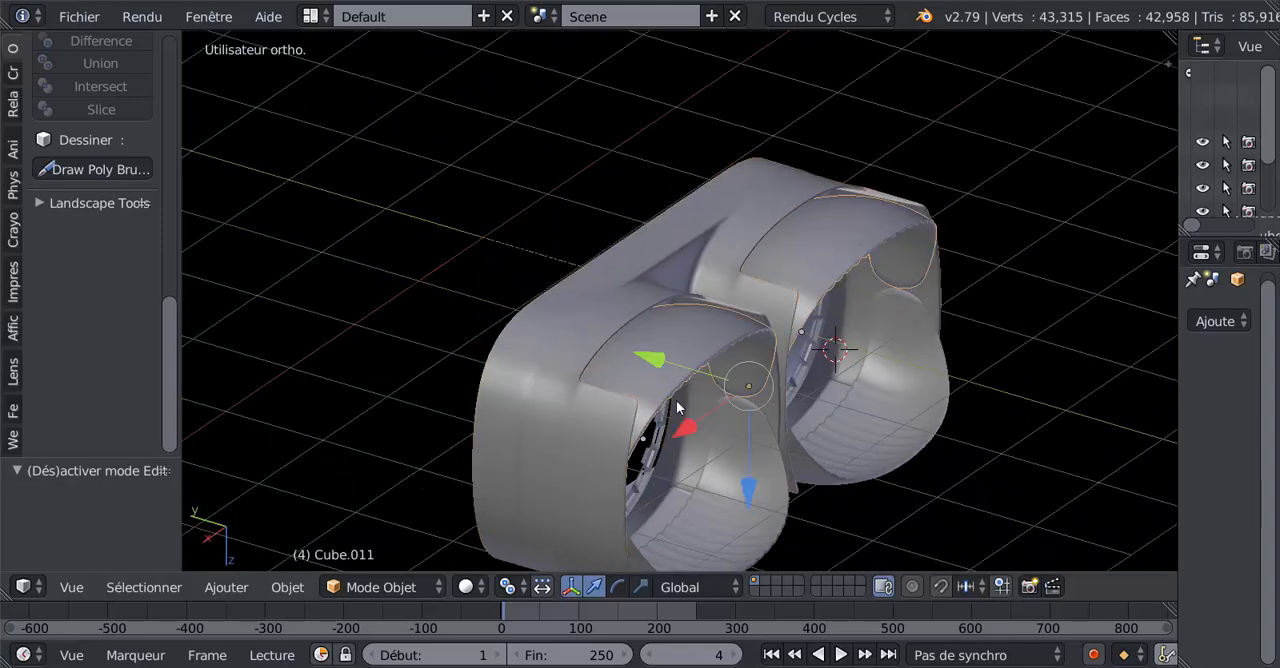
key("r")
key("x")
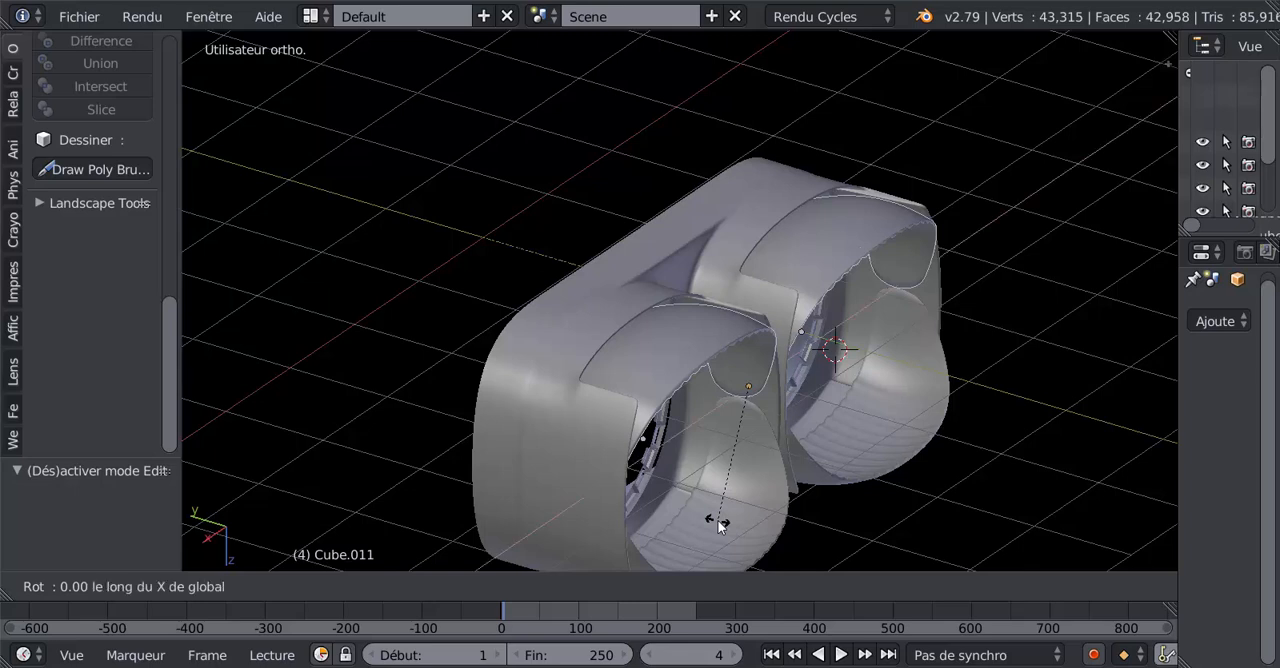
left_click(620, 473)
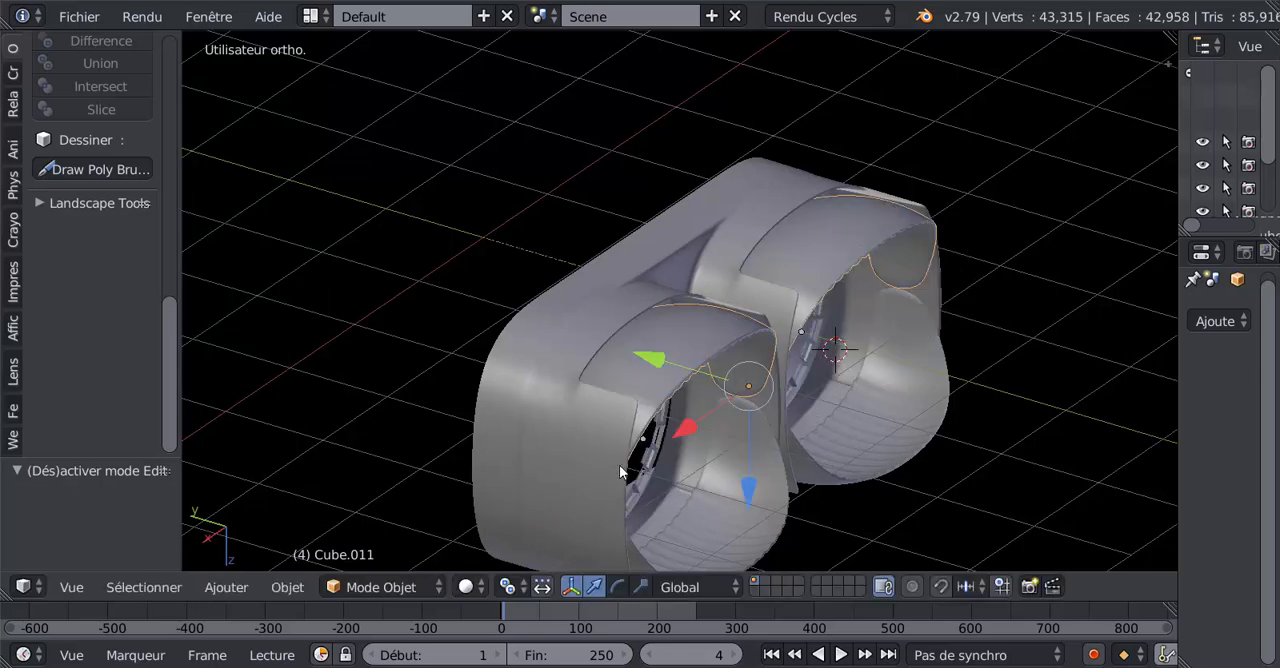
Try rotating the opposite nozzle flap (Cube.004) about the global X axis to test its movement.
right_click(878, 422)
key("r")
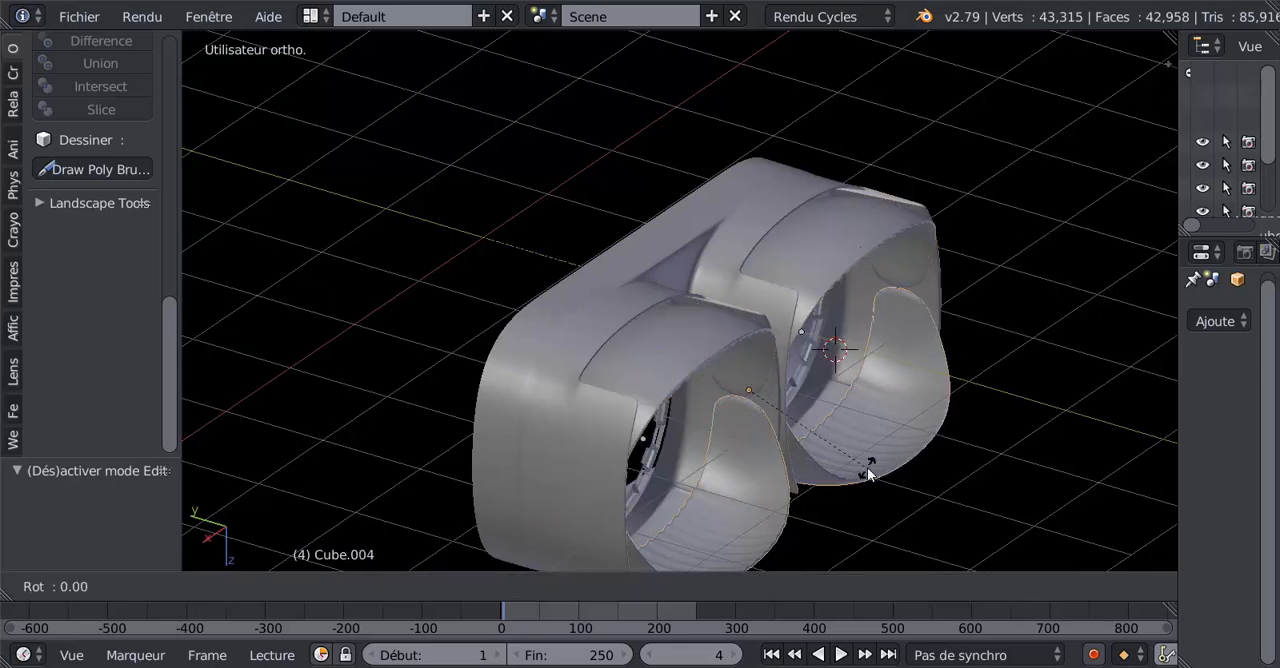
key("x")
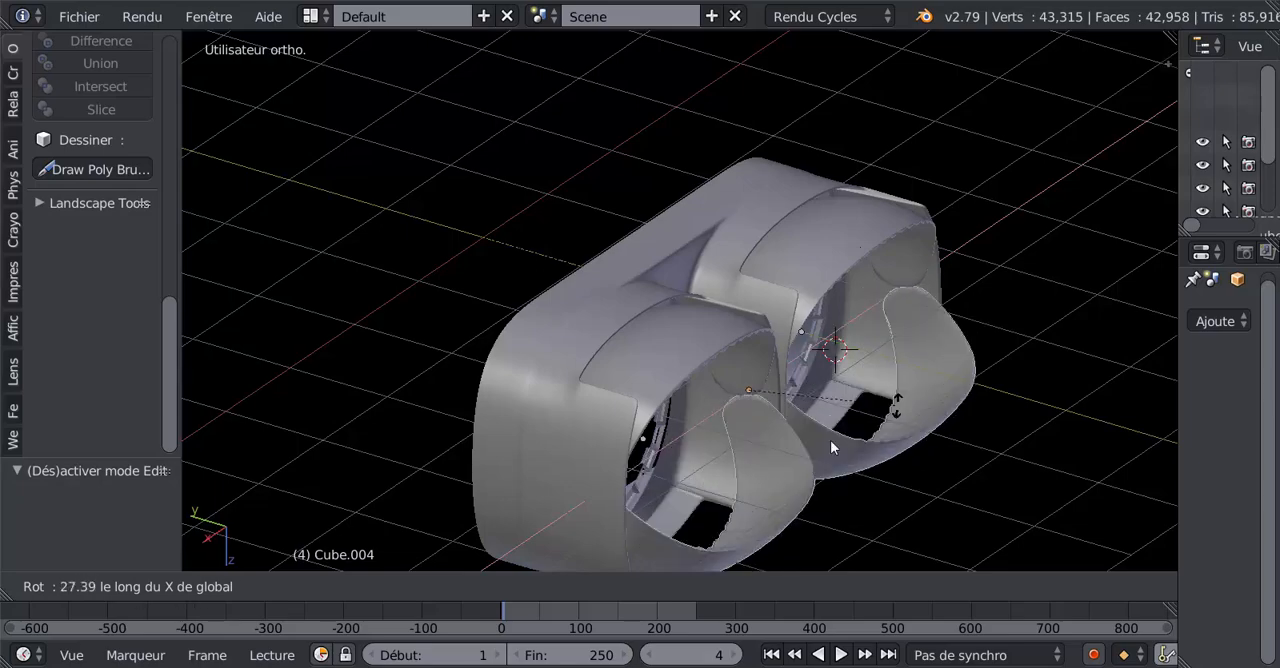
left_click(849, 451)
Inspect the nozzle pair from the intake end and the flap end, and save the file.
middle_click_drag(849, 451, 798, 445)
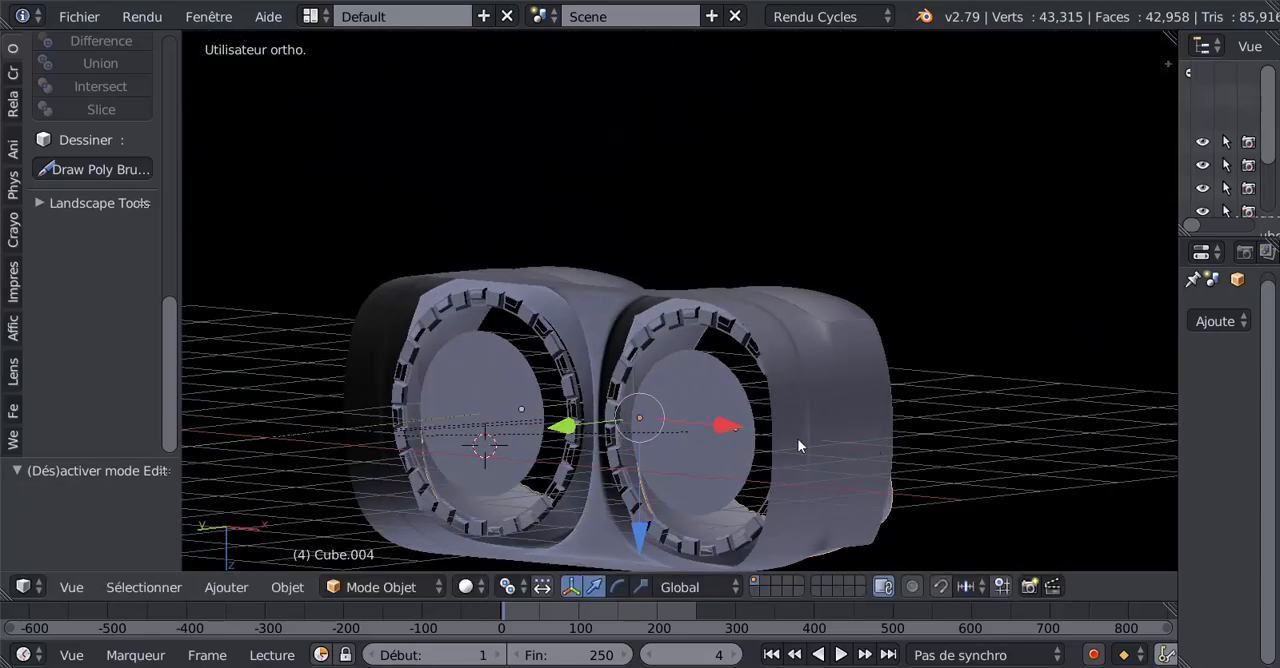
middle_click_drag(687, 338, 714, 397)
scroll(670, 405, "up", 2)
middle_click_drag(612, 487, 471, 464)
scroll(471, 464, "down", 4)
middle_click_drag(653, 483, 605, 385)
scroll(580, 439, "up", 3)
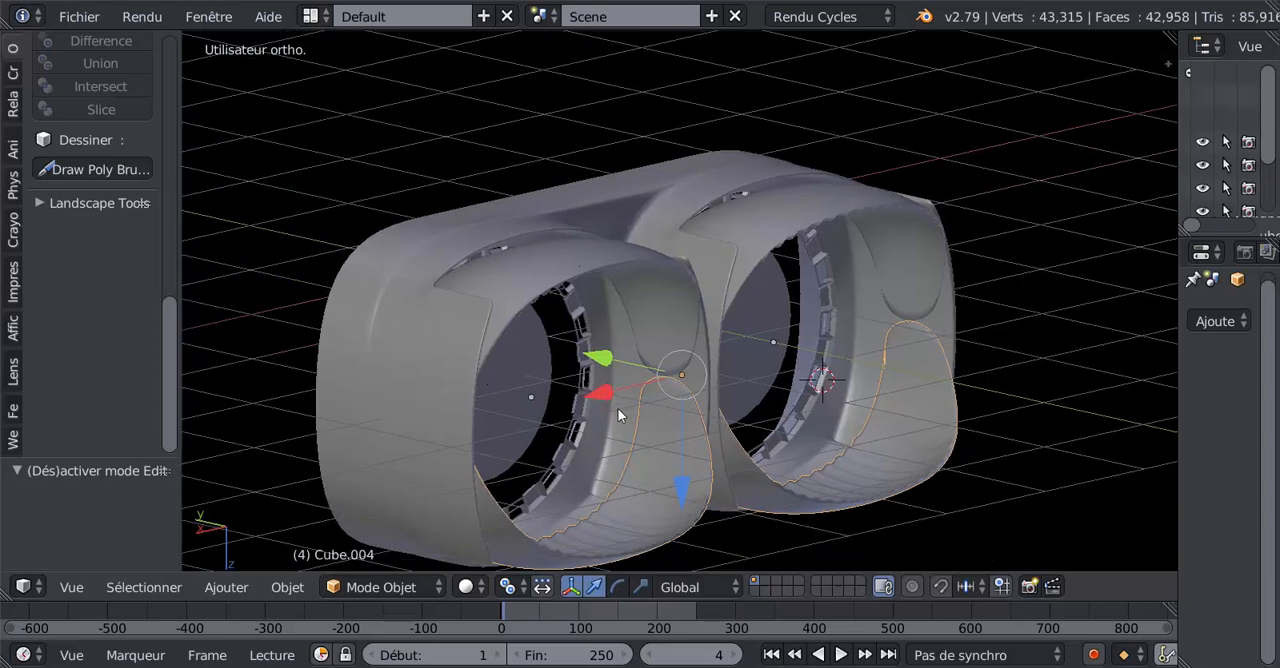
left_click(79, 17)
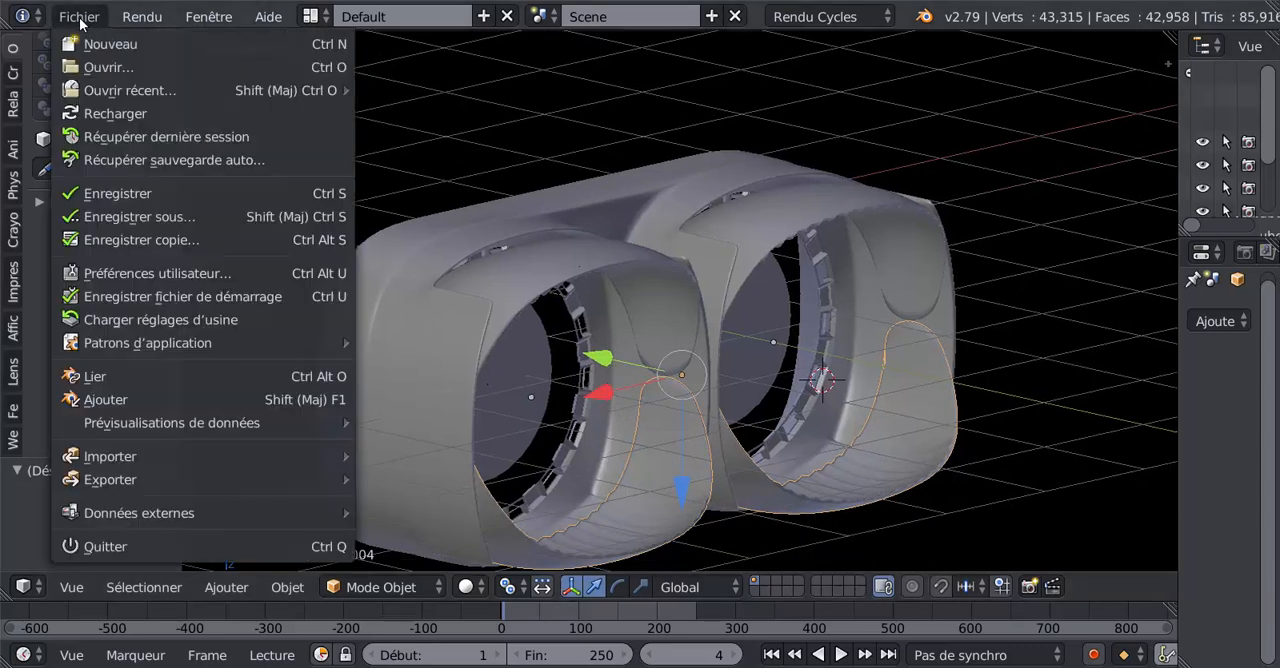
left_click(118, 195)
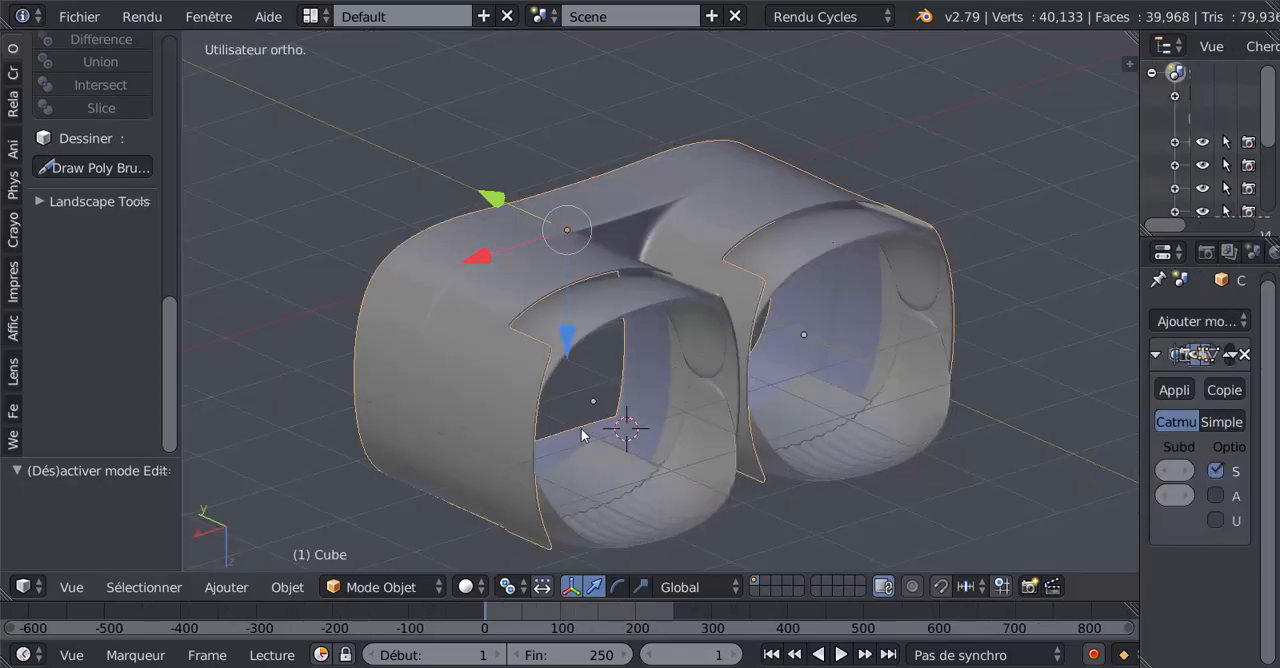
In edit mode, select the shell's 22-edge open rim loop opposite the flaps and move it -0.618 along Y.
middle_click_drag(600, 438, 616, 367)
scroll(617, 370, "up", 3)
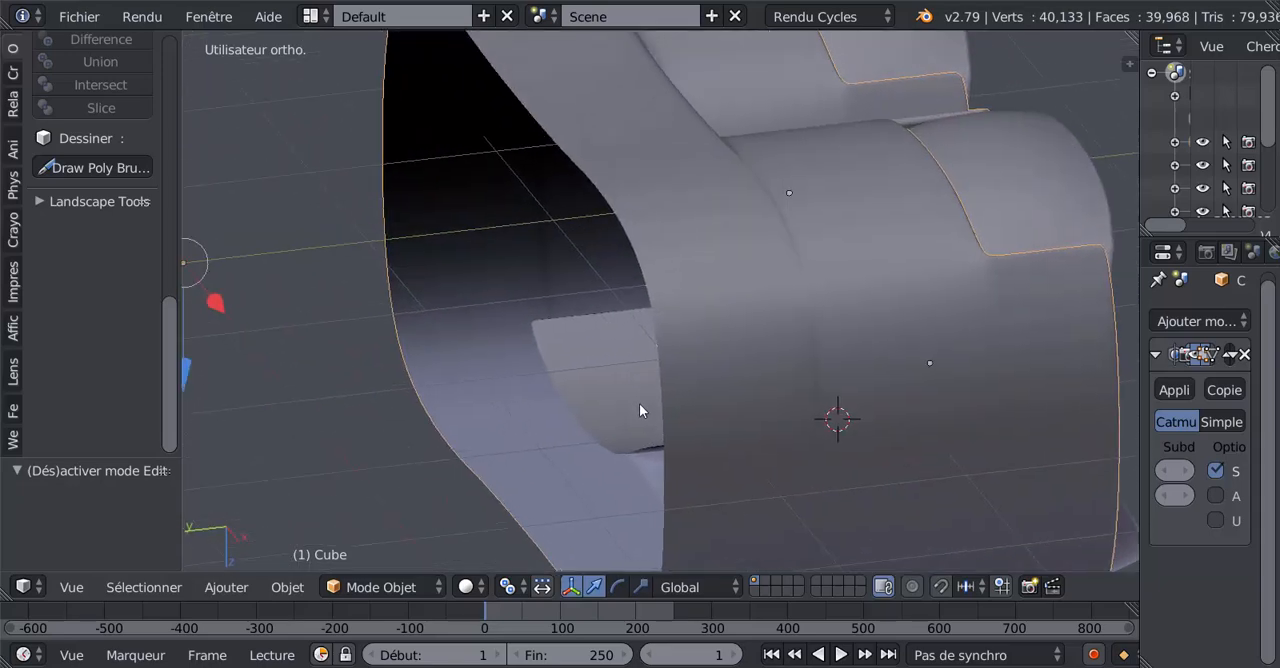
key("Tab")
scroll(662, 384, "down", 3)
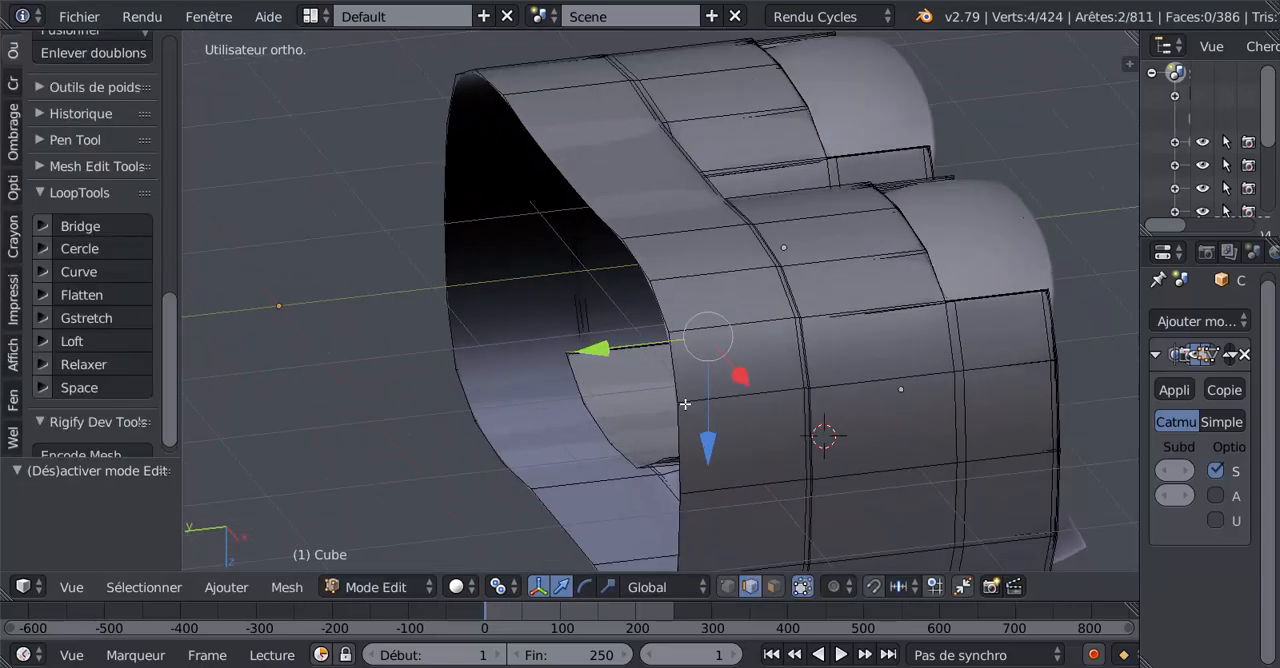
left_click(680, 384)
right_click(492, 427, "alt")
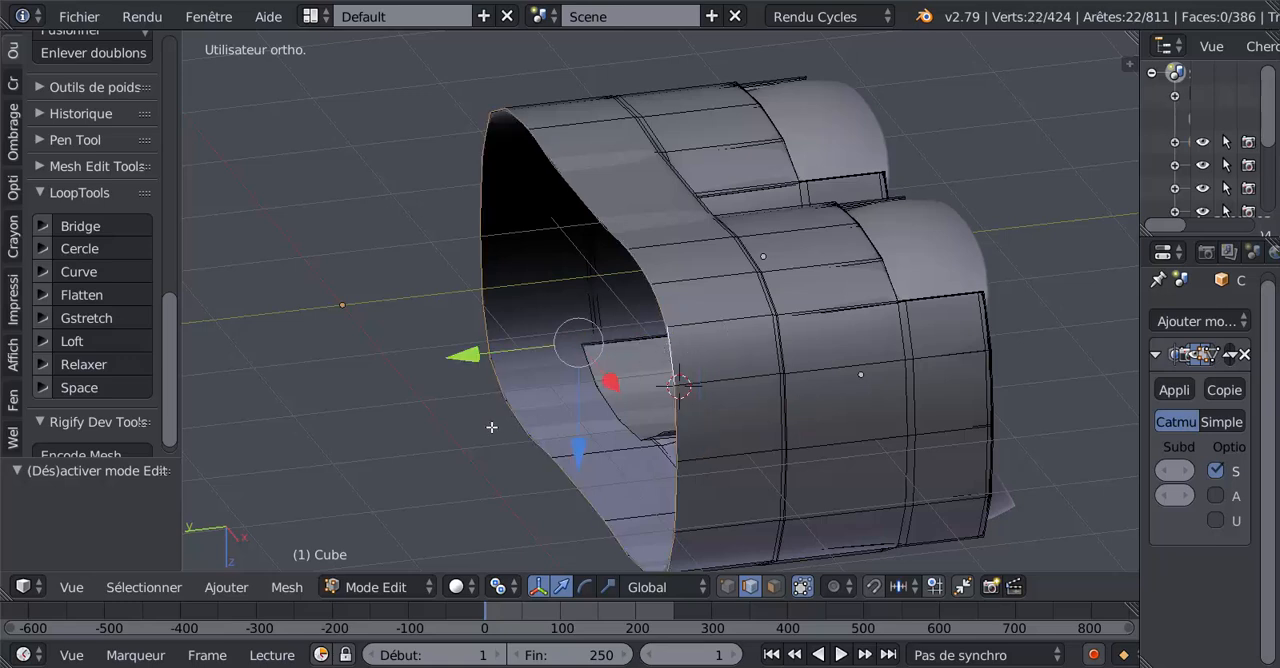
left_click_drag(468, 360, 543, 337)
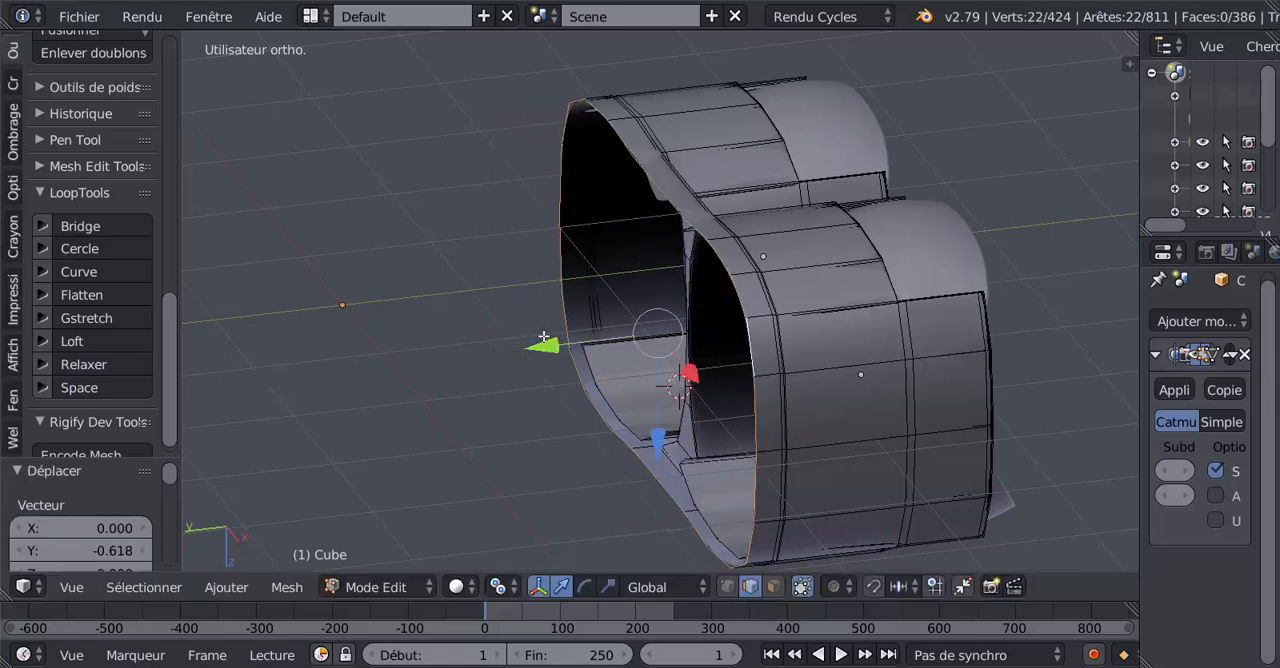
Switch to the reference photo ref n5 (5).jpg, examine the nozzle interiors and the area between them, and return to Blender.
left_click(571, 667)
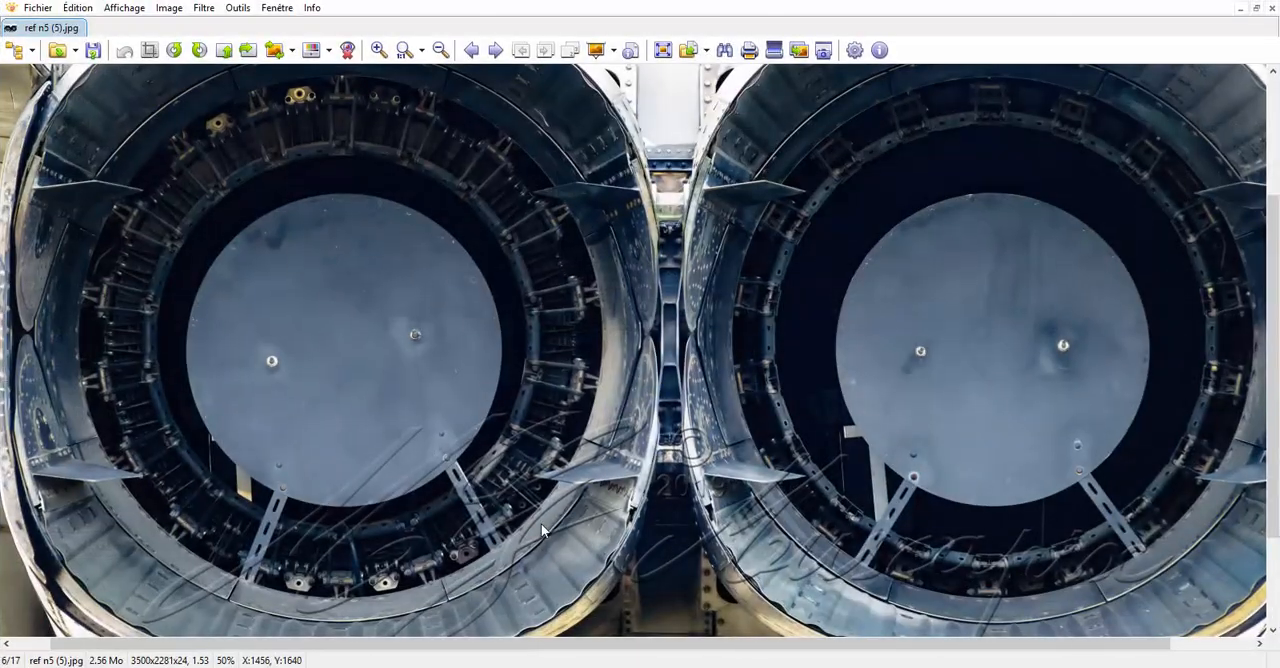
scroll(473, 538, "down", 2)
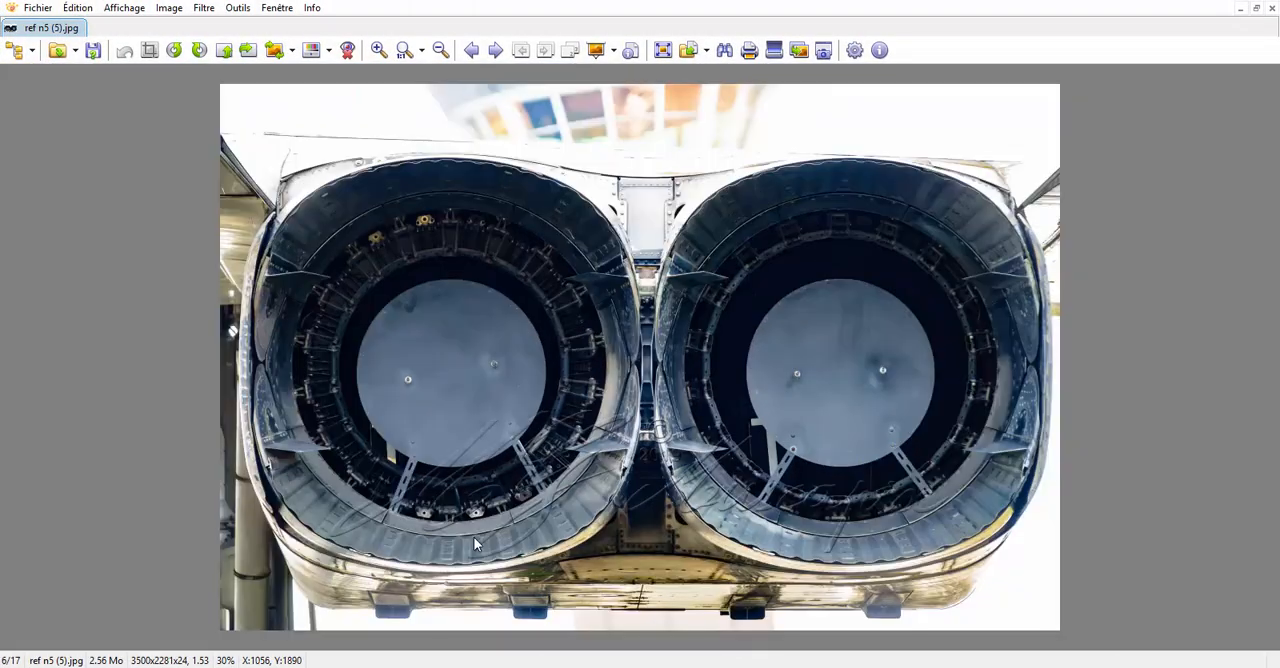
scroll(470, 538, "up", 2)
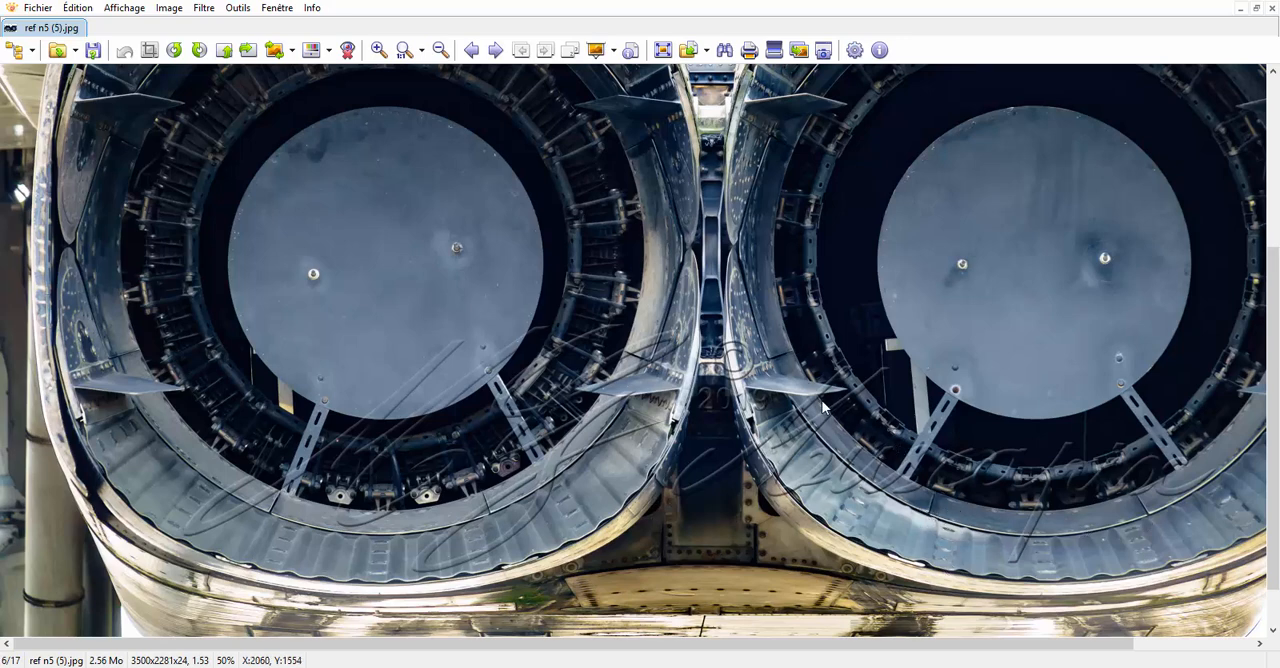
left_click(1070, 625)
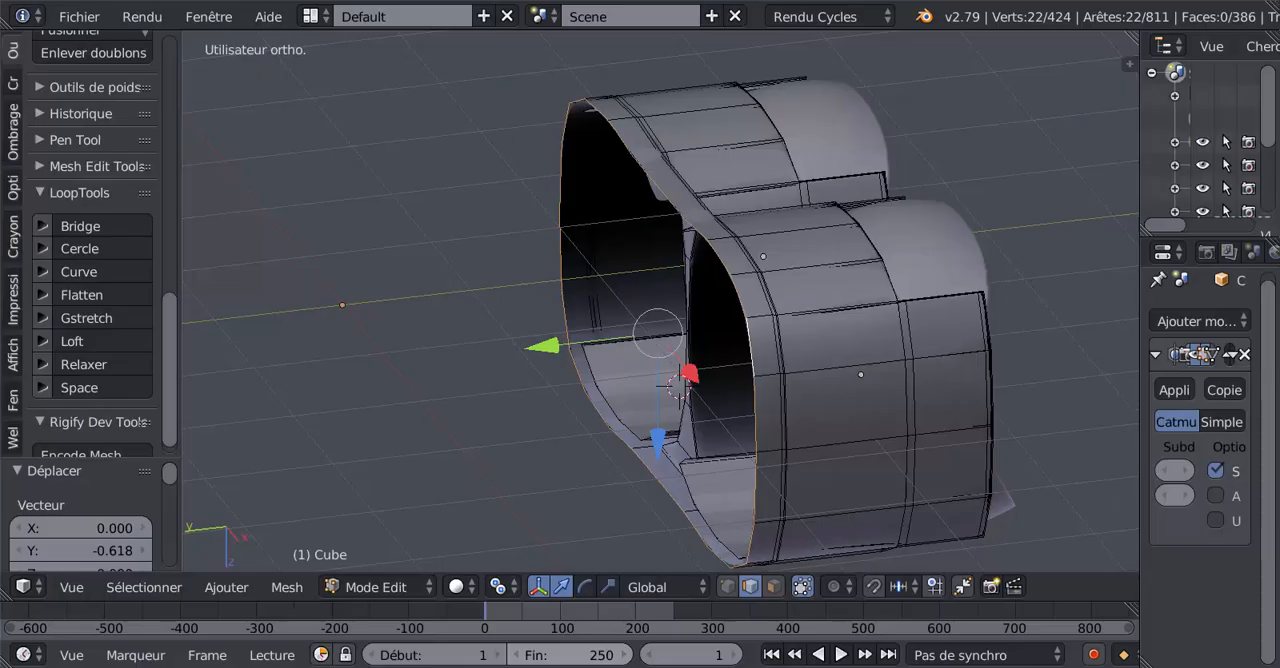
Move the rim loop a further -0.016 along Y and compare the open end with the reference photo.
middle_click_drag(789, 410, 776, 404)
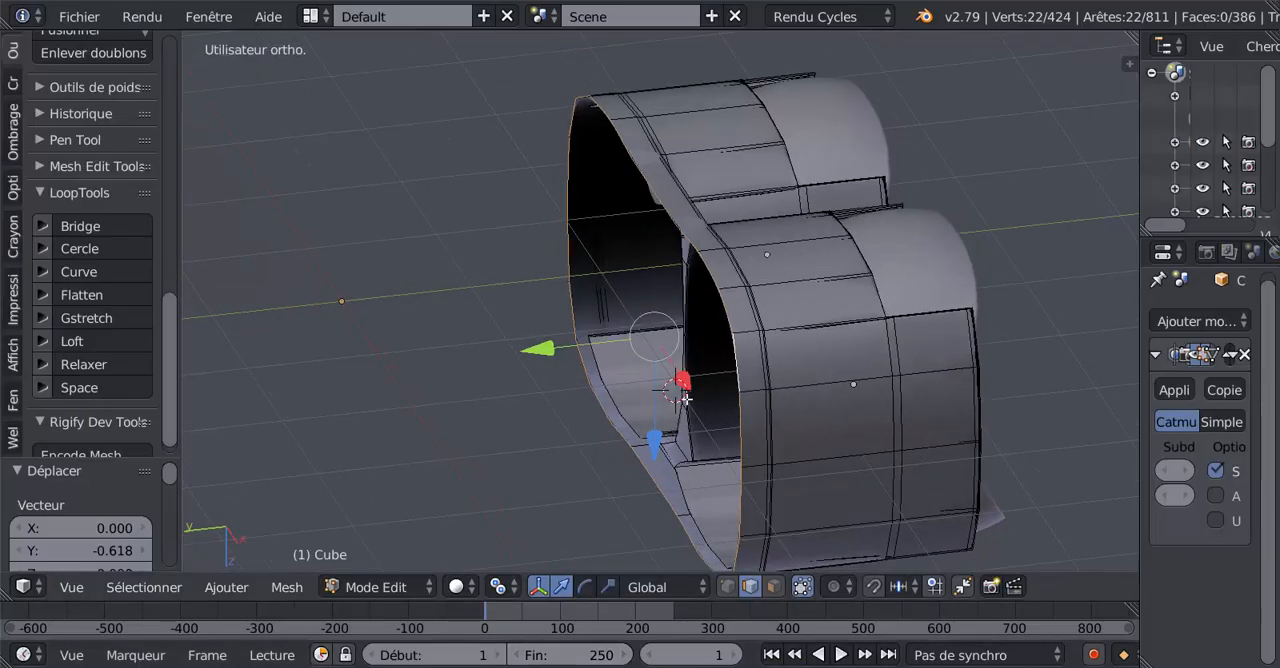
left_click_drag(552, 357, 598, 361)
middle_click_drag(703, 383, 895, 450)
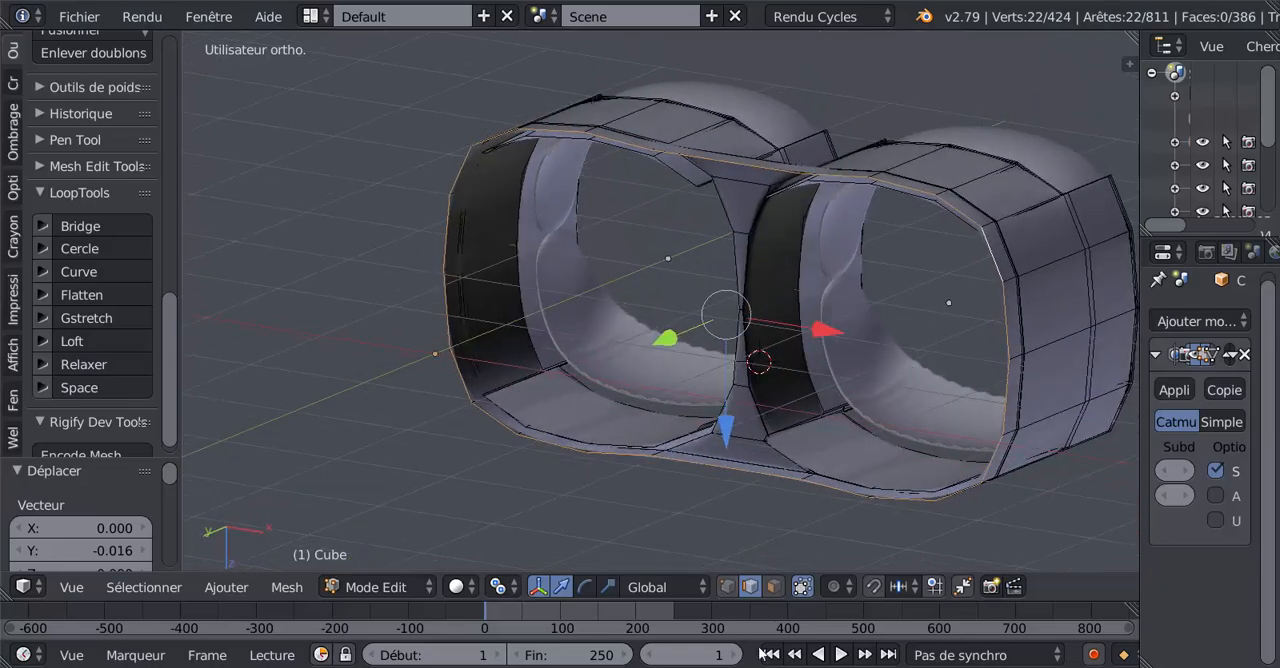
left_click(570, 615)
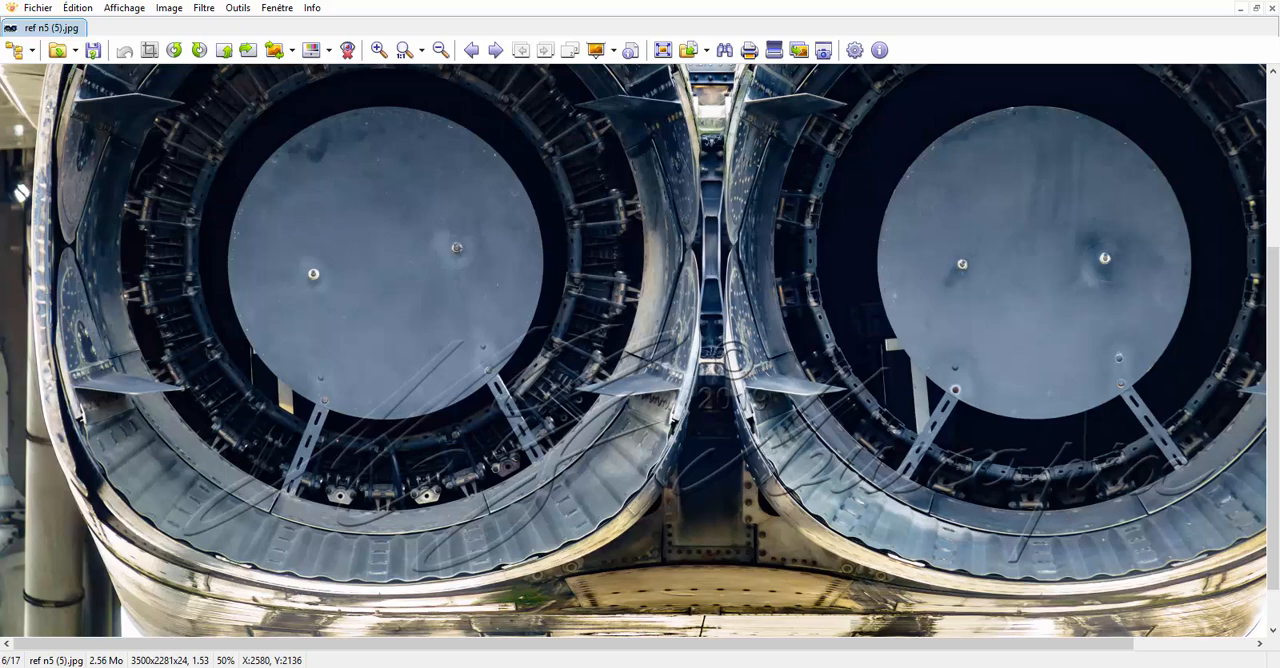
key("alt+Tab")
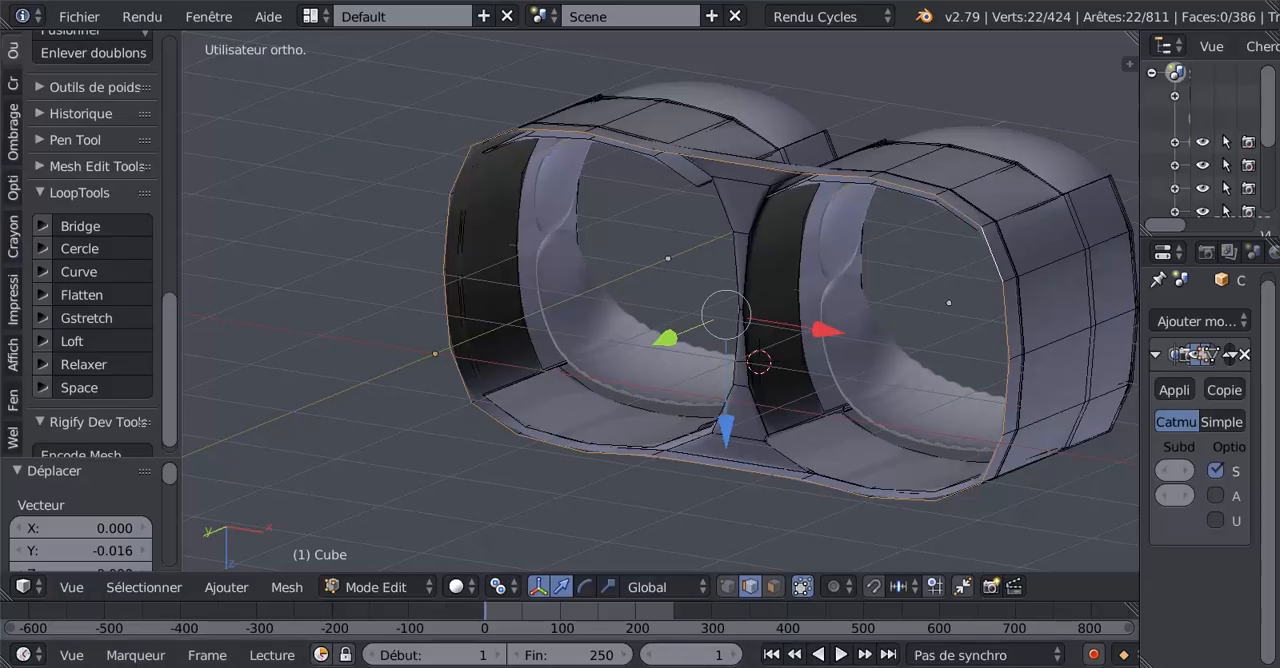
Select the 28-edge inner boundary loop of the duct on the far side of the central gap.
mouse_move(772, 482)
middle_mouse_down()
mouse_move(795, 508)
mouse_move(780, 531)
mouse_move(814, 509)
mouse_move(851, 438)
mouse_move(790, 440)
mouse_move(766, 460)
mouse_move(757, 509)
mouse_move(770, 492)
middle_mouse_up()
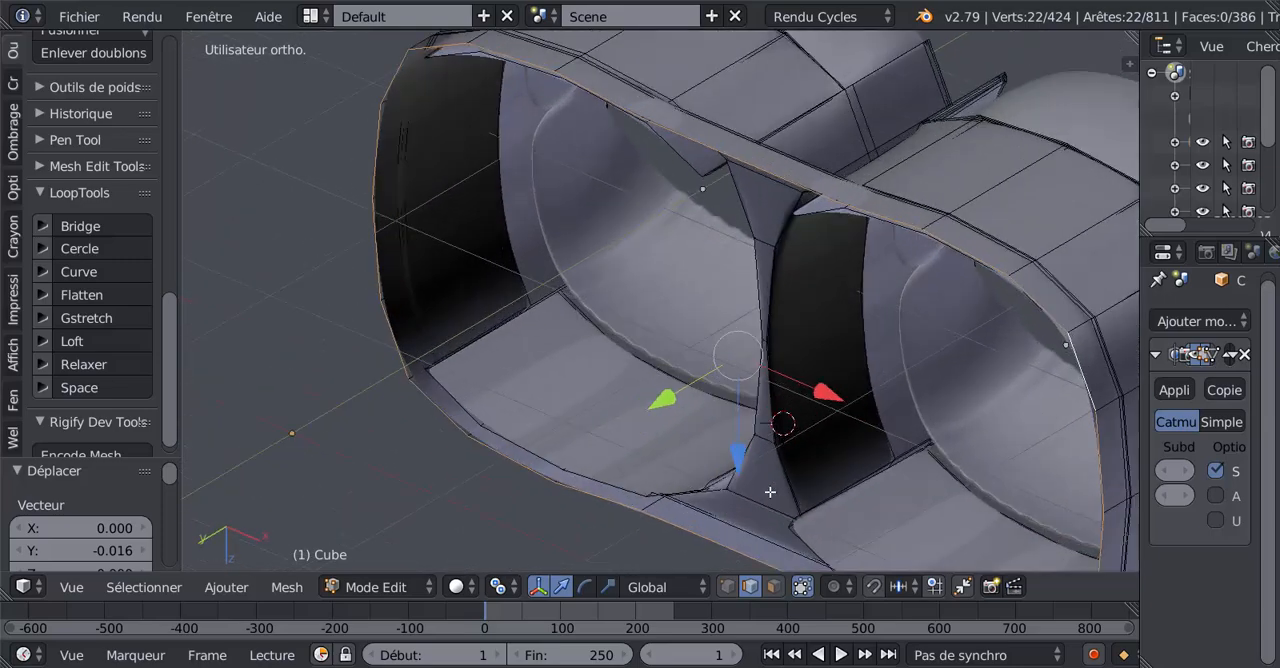
right_click(784, 465, "alt")
scroll(776, 470, "down", 5)
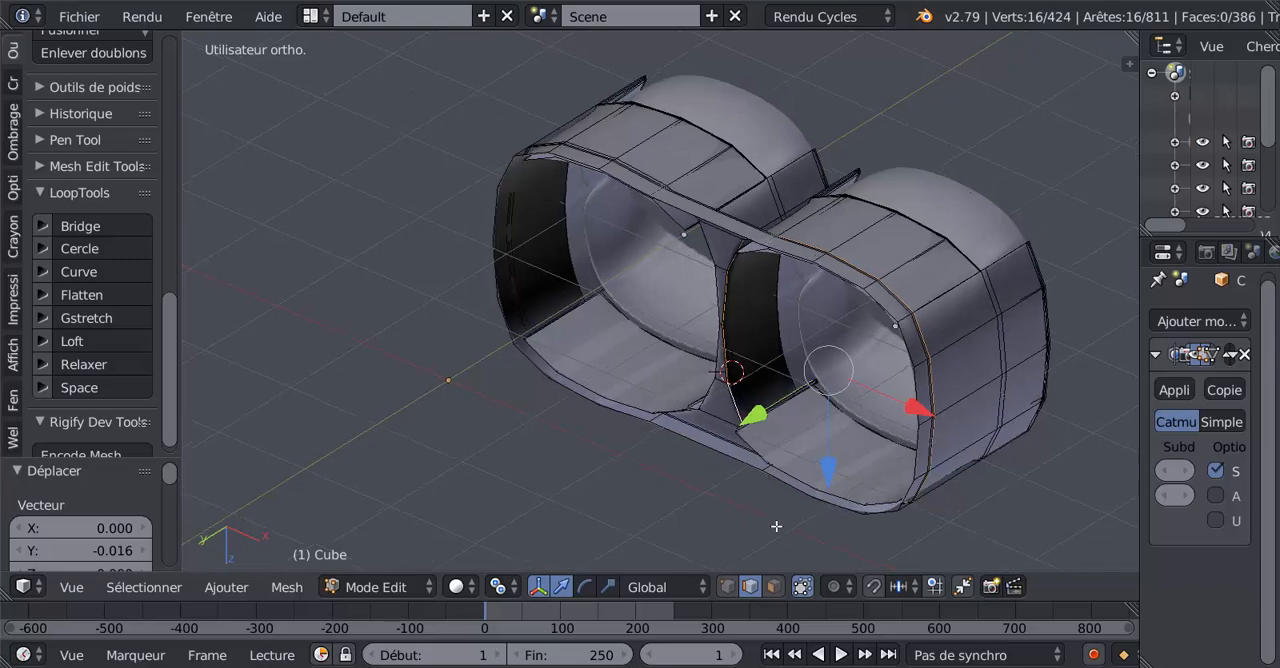
scroll(786, 544, "up", 3)
middle_click_drag(800, 531, 757, 391)
scroll(789, 451, "up", 3)
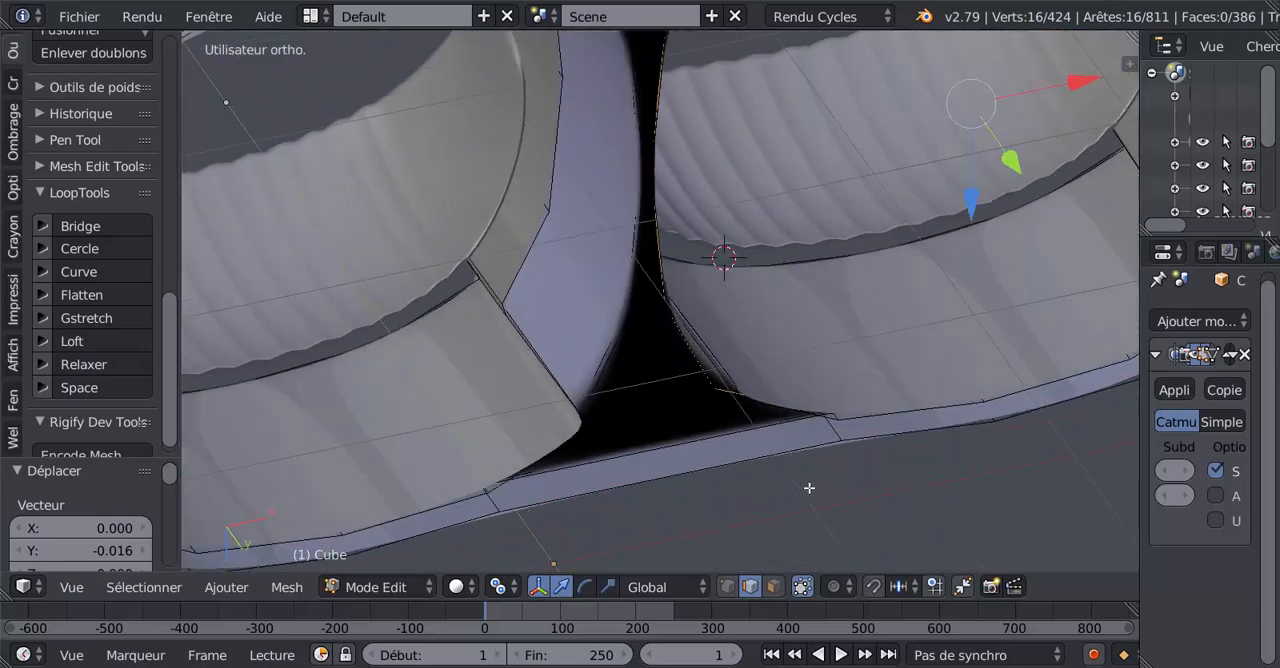
scroll(833, 448, "up", 1)
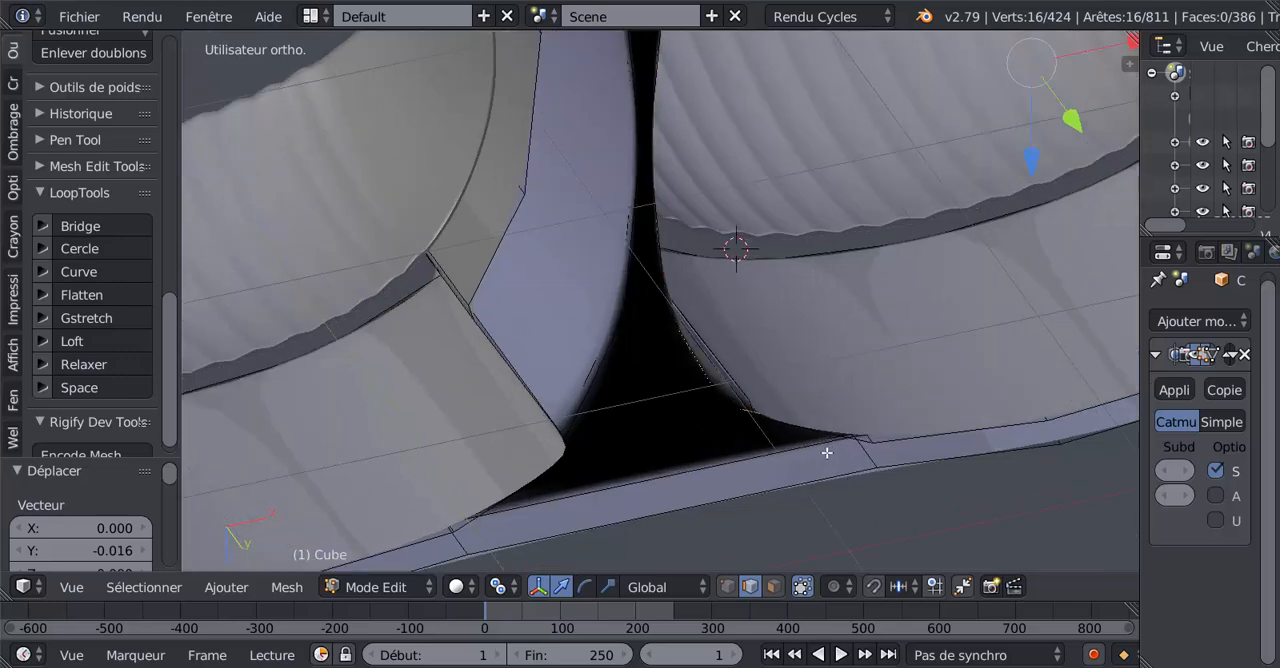
middle_click_drag(827, 453, 868, 450)
right_click(889, 361, "alt+shift")
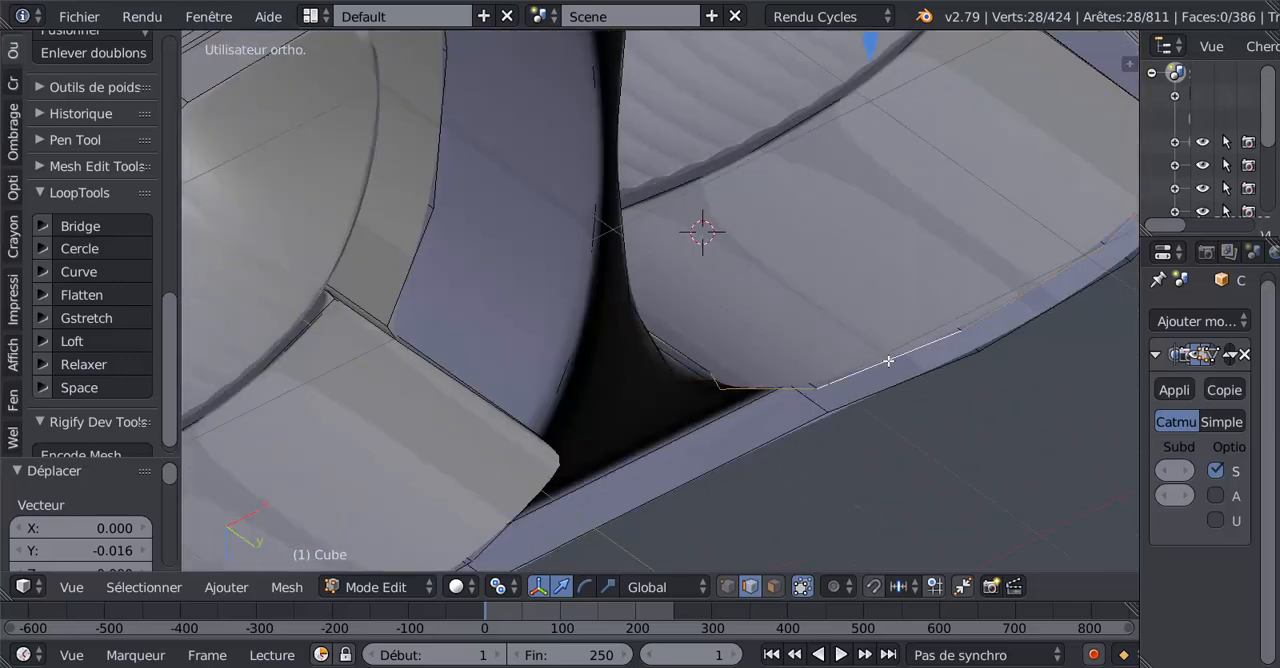
In wireframe display, examine the selected duct loop and flatten it with LoopTools using the Best fit plane.
key("z")
scroll(863, 438, "down", 3)
middle_click_drag(863, 438, 694, 462)
scroll(694, 462, "up", 3)
scroll(651, 380, "up", 5)
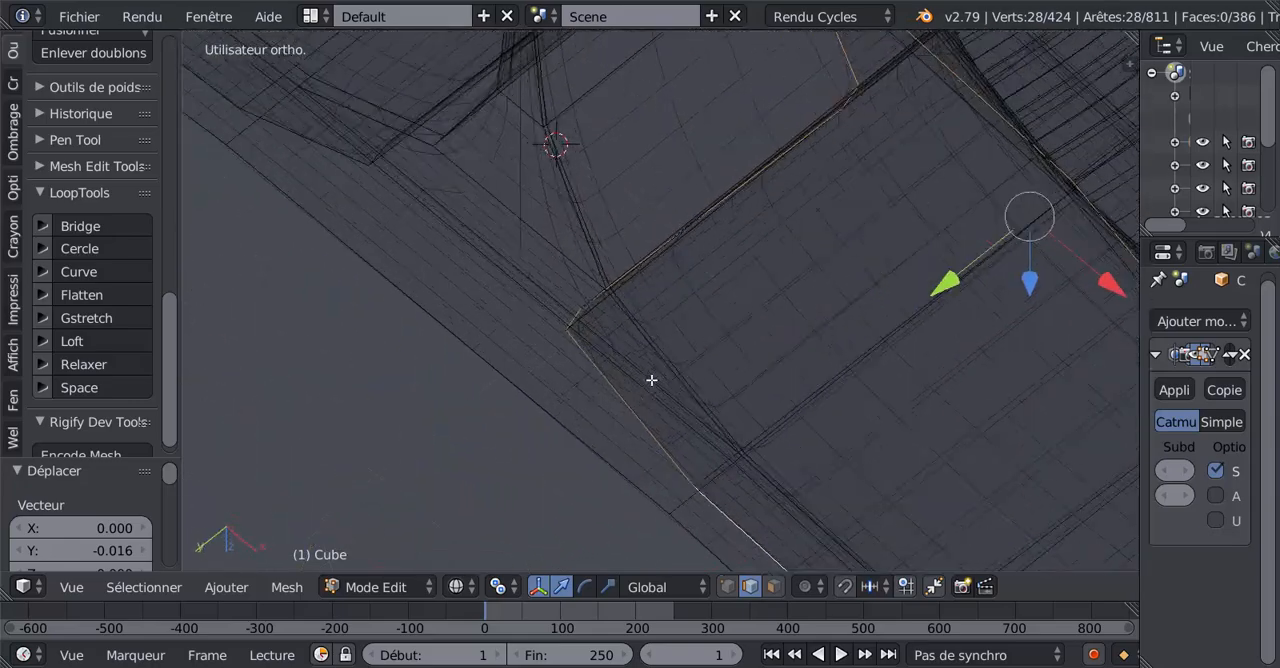
scroll(651, 380, "down", 6)
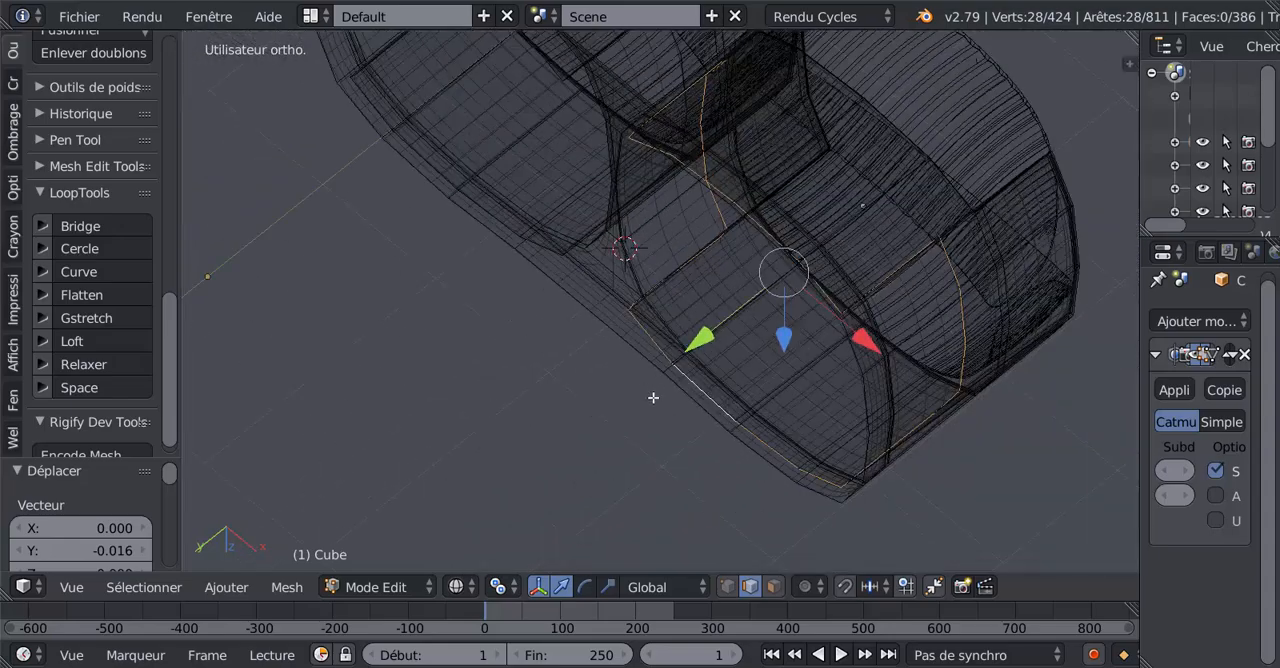
middle_click_drag(624, 421, 629, 376)
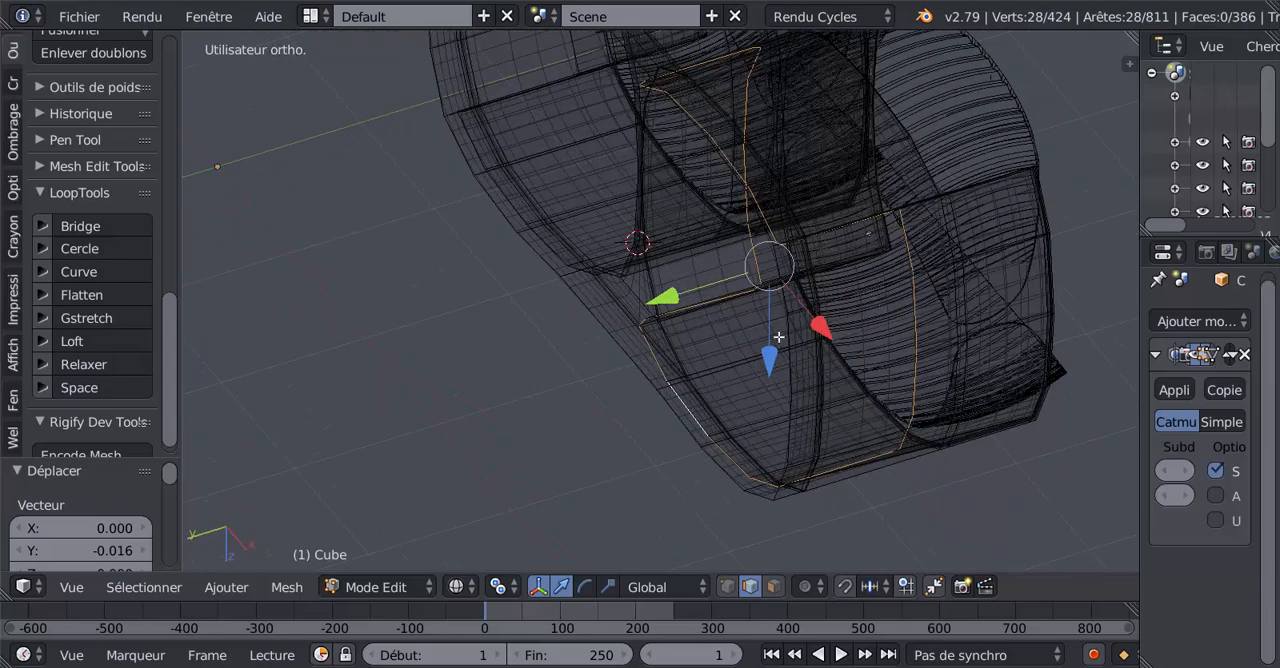
left_click(106, 295)
Move the flattened duct loop along the global Y axis to the shell's open rim.
middle_click_drag(620, 354, 757, 439, "shift")
middle_click_drag(834, 422, 747, 461)
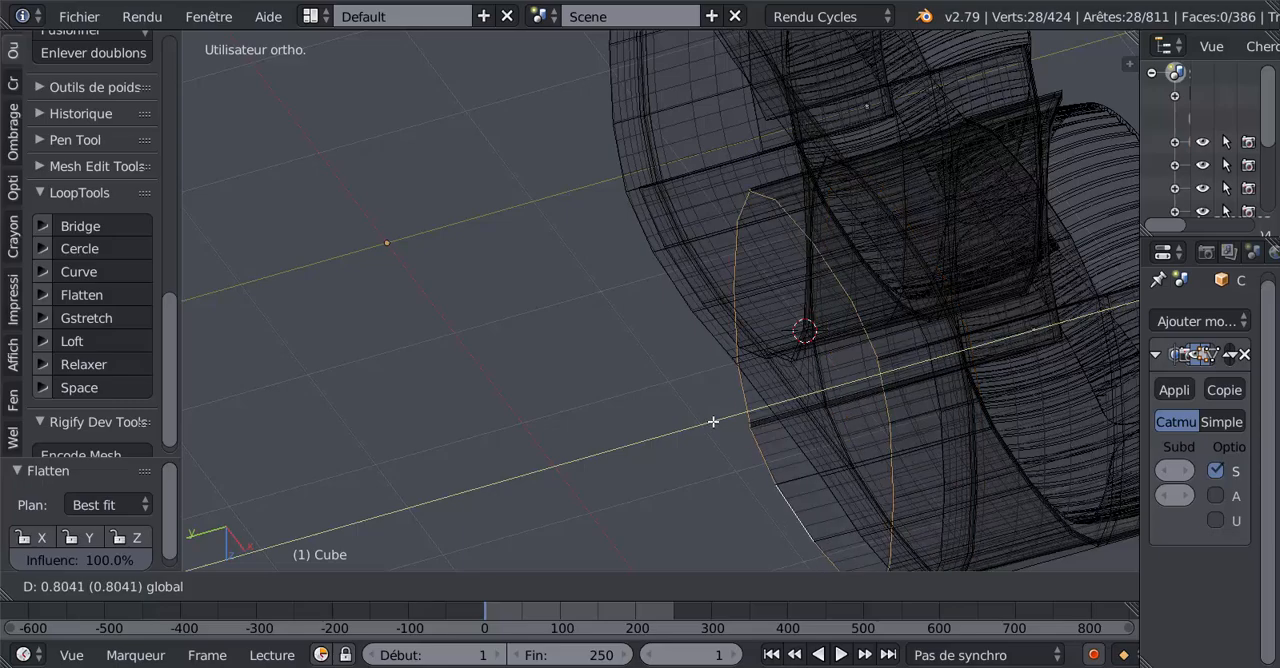
left_click(737, 414)
Examine the extended duct wall in object and edit mode, in wireframe and solid display, around the central gap.
key("Tab")
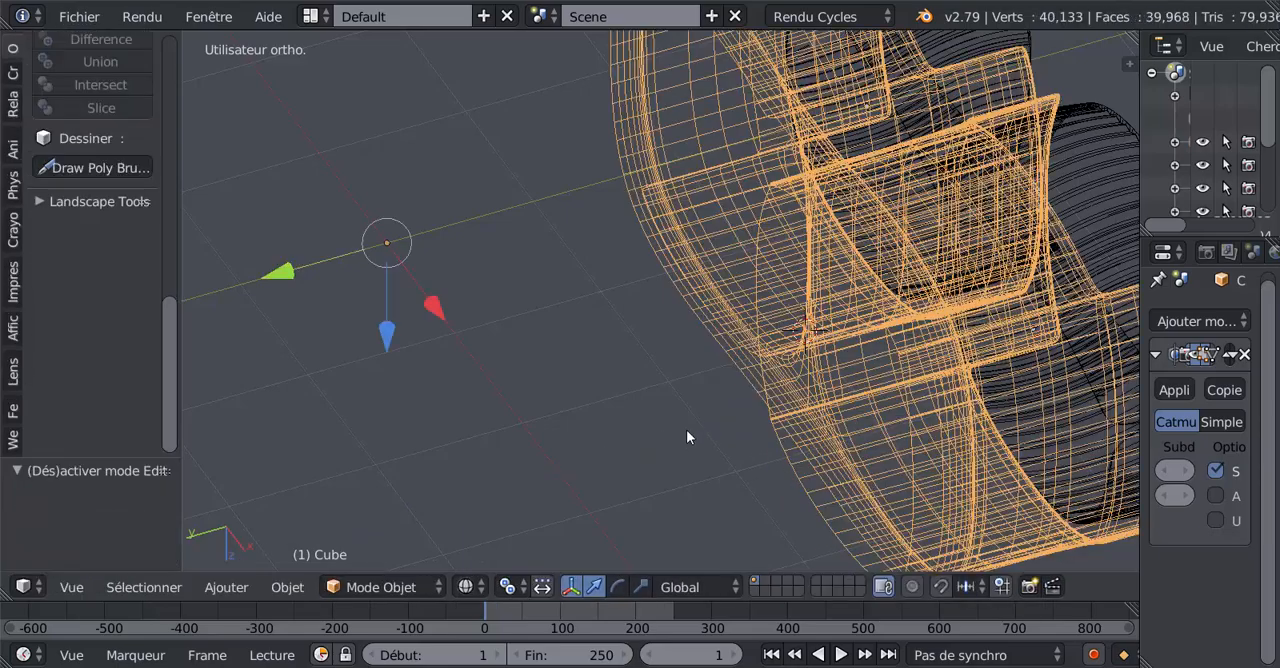
key("Tab")
middle_click_drag(687, 437, 845, 418)
scroll(549, 429, "up", 2)
key("Tab")
key("Tab")
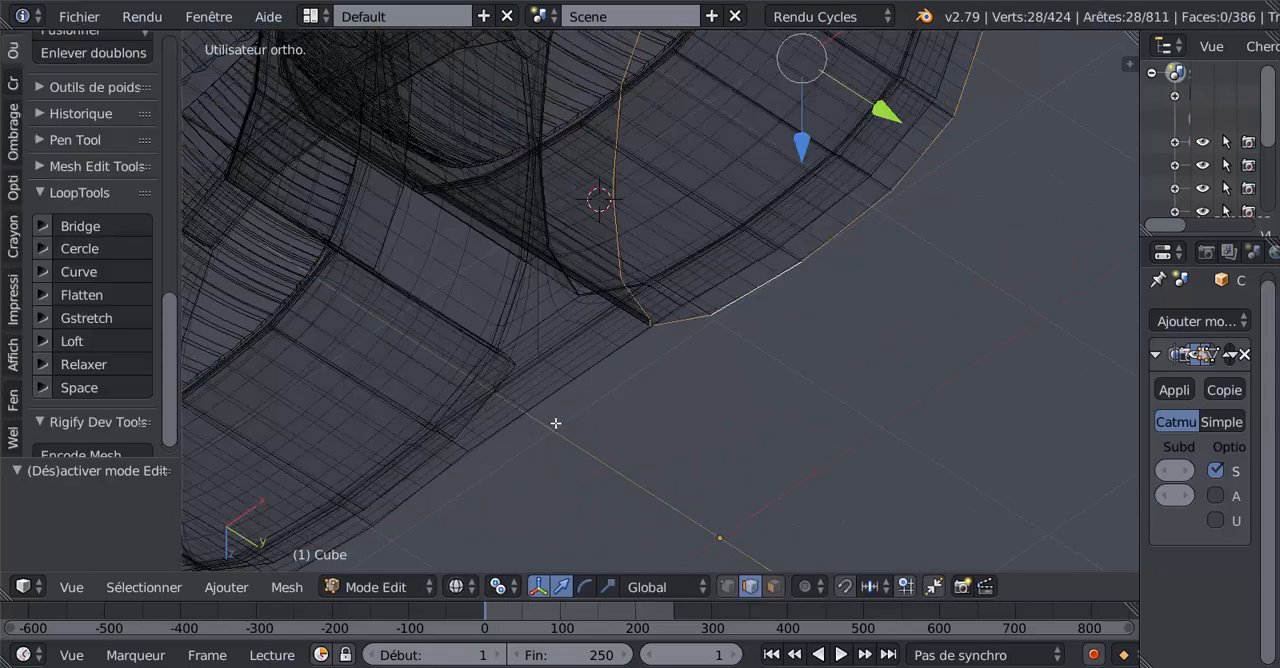
middle_click_drag(563, 429, 749, 487, "shift")
middle_click_drag(608, 424, 634, 449, "shift")
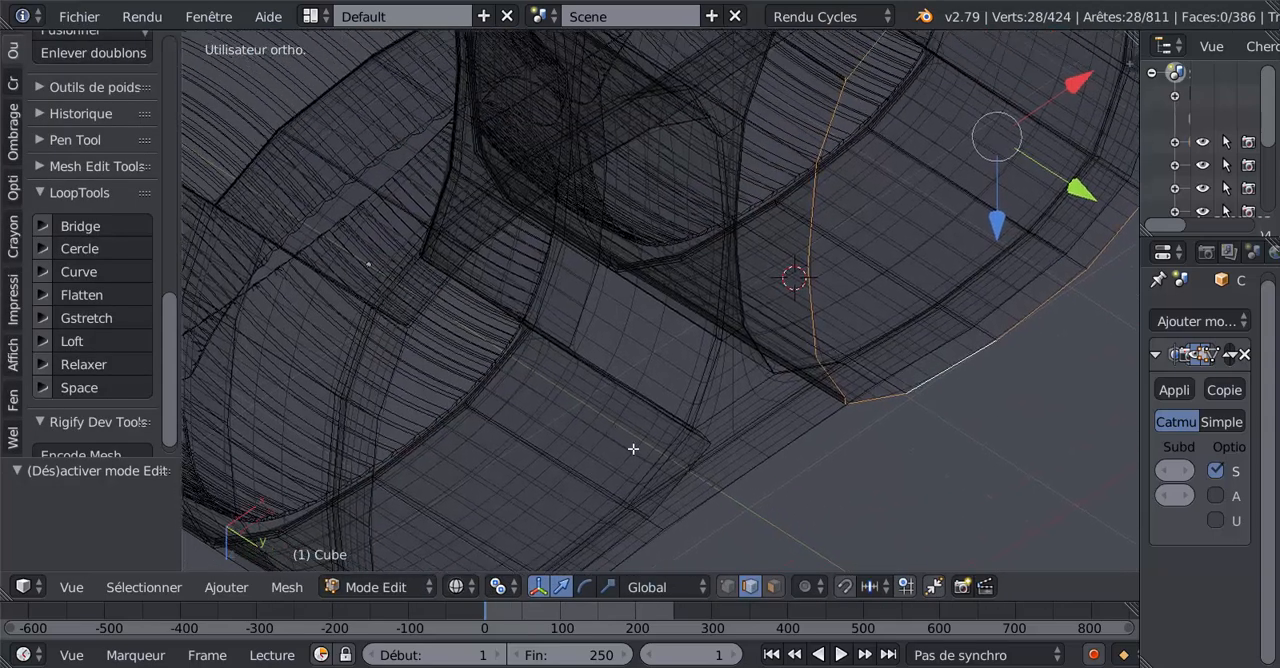
key("z")
middle_click_drag(622, 399, 614, 351)
middle_click_drag(678, 410, 632, 262, "shift")
scroll(678, 324, "up", 2)
scroll(678, 324, "up", 1)
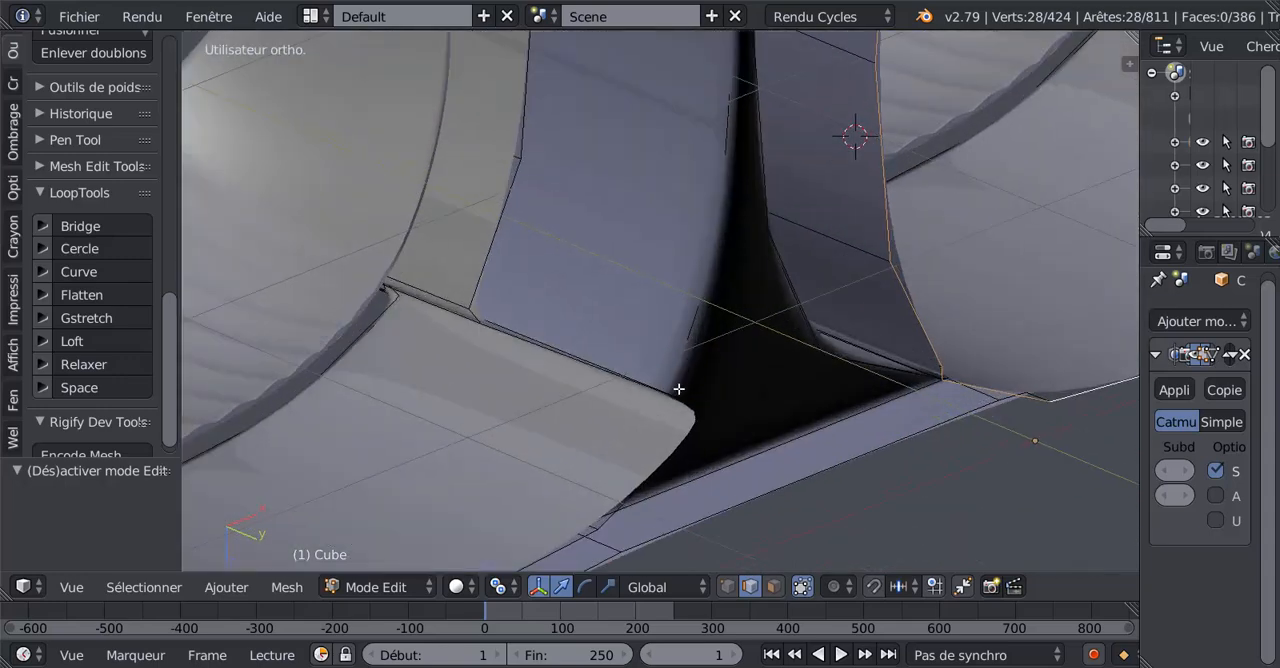
middle_click_drag(673, 405, 666, 396)
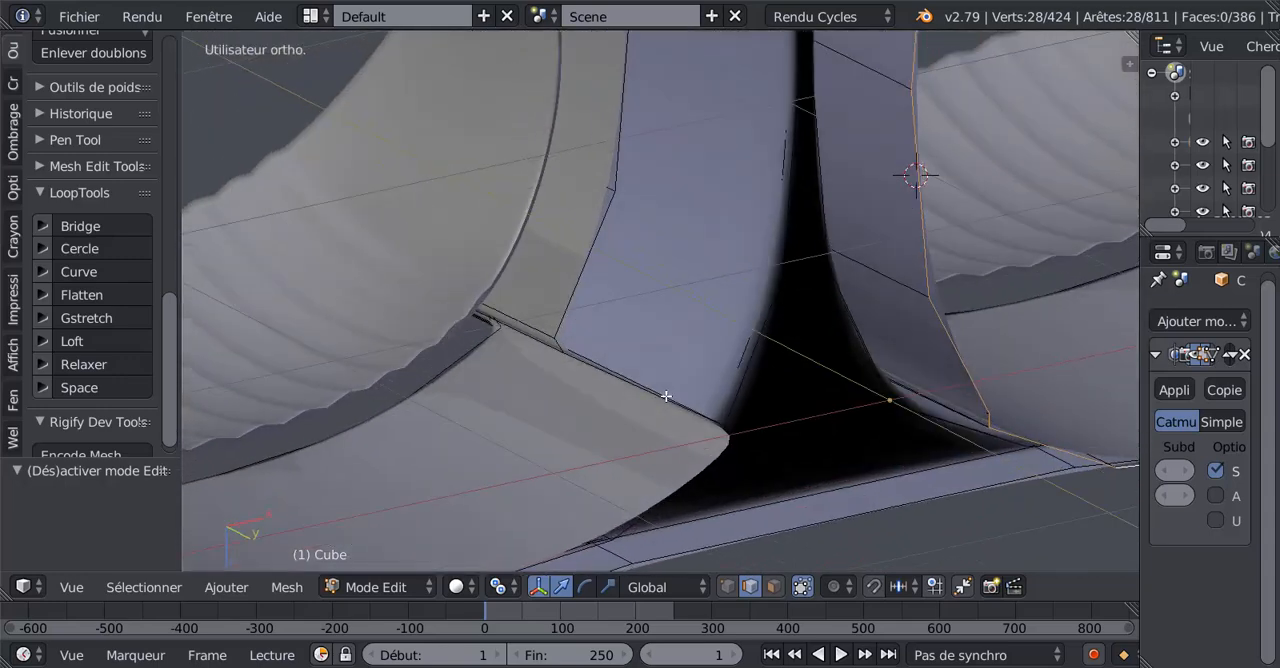
Clear the selection and select the six-edge run along the other duct's inner wall beside the central gap.
right_click(738, 387, "alt")
scroll(724, 414, "down", 4)
key("a")
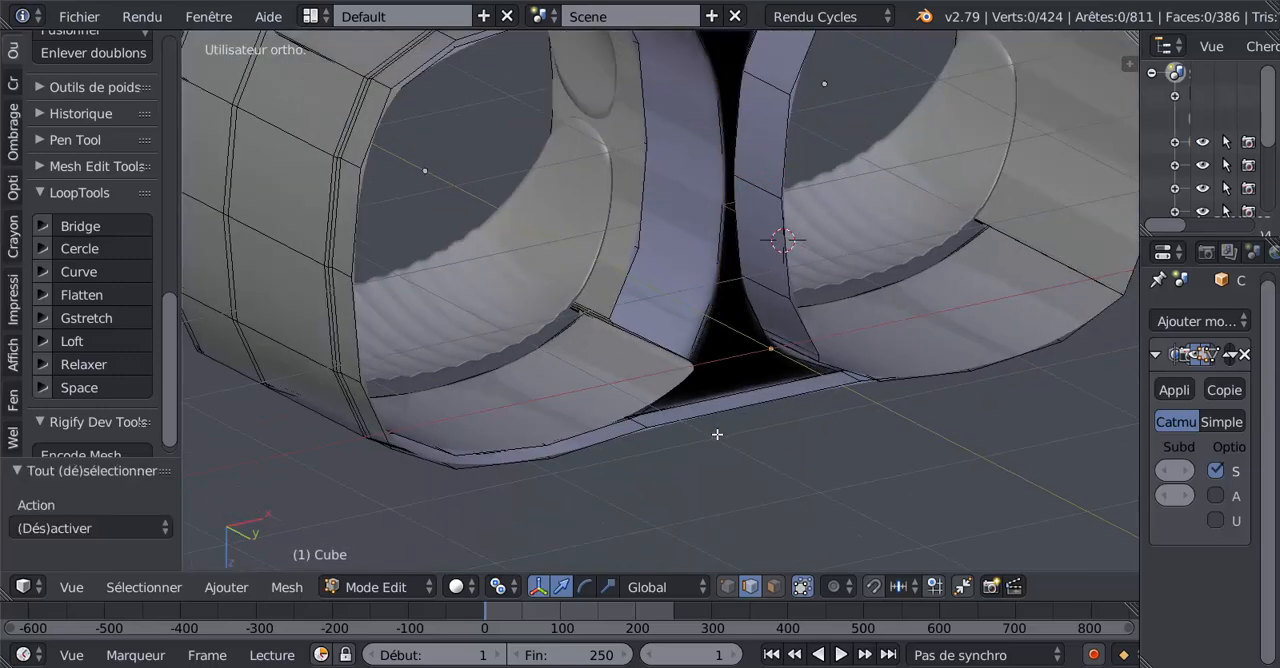
right_click(701, 344, "alt")
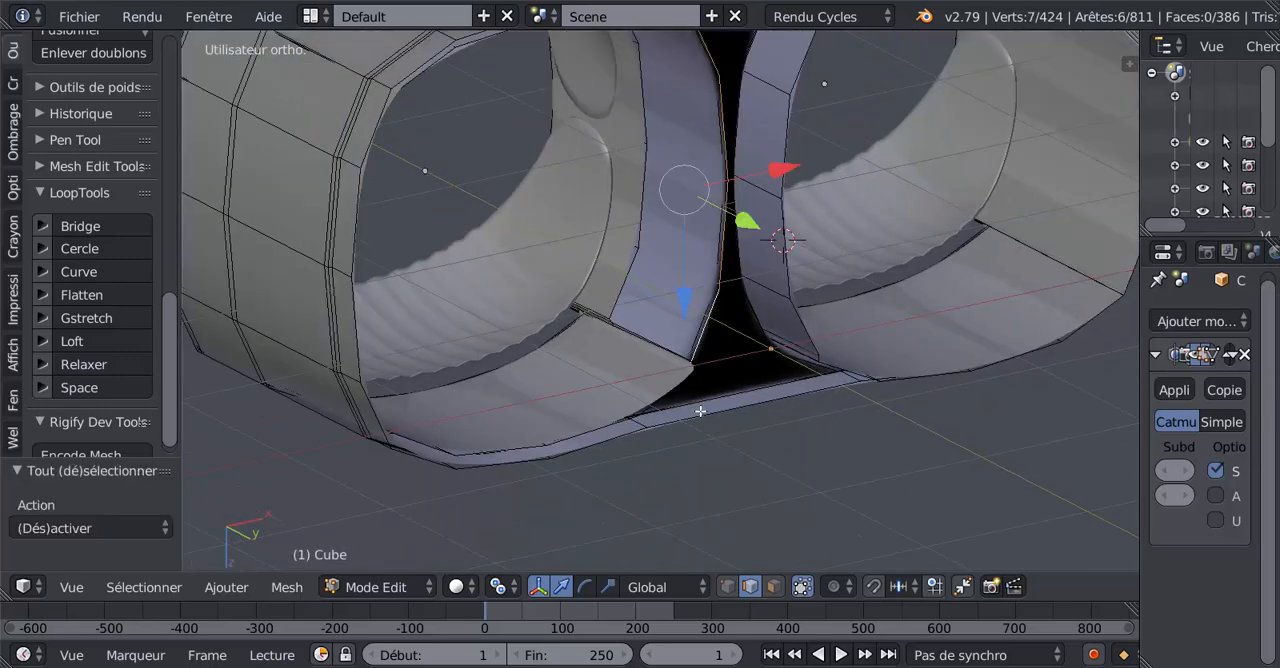
key("z")
Try moving the edge loop around the unextended duct, just inside the shell's open rim, by 0.366 along the global Y axis.
key("z")
scroll(708, 370, "up", 2)
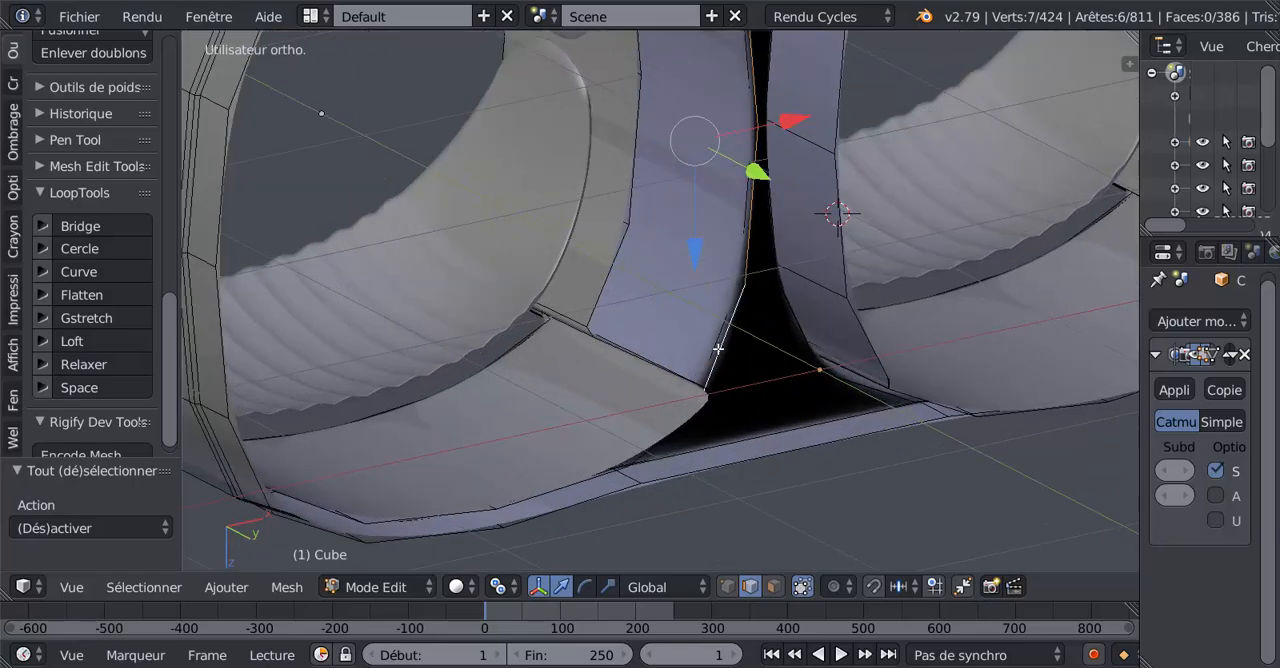
right_click(701, 437, "alt+shift")
key("z")
scroll(700, 470, "down", 4)
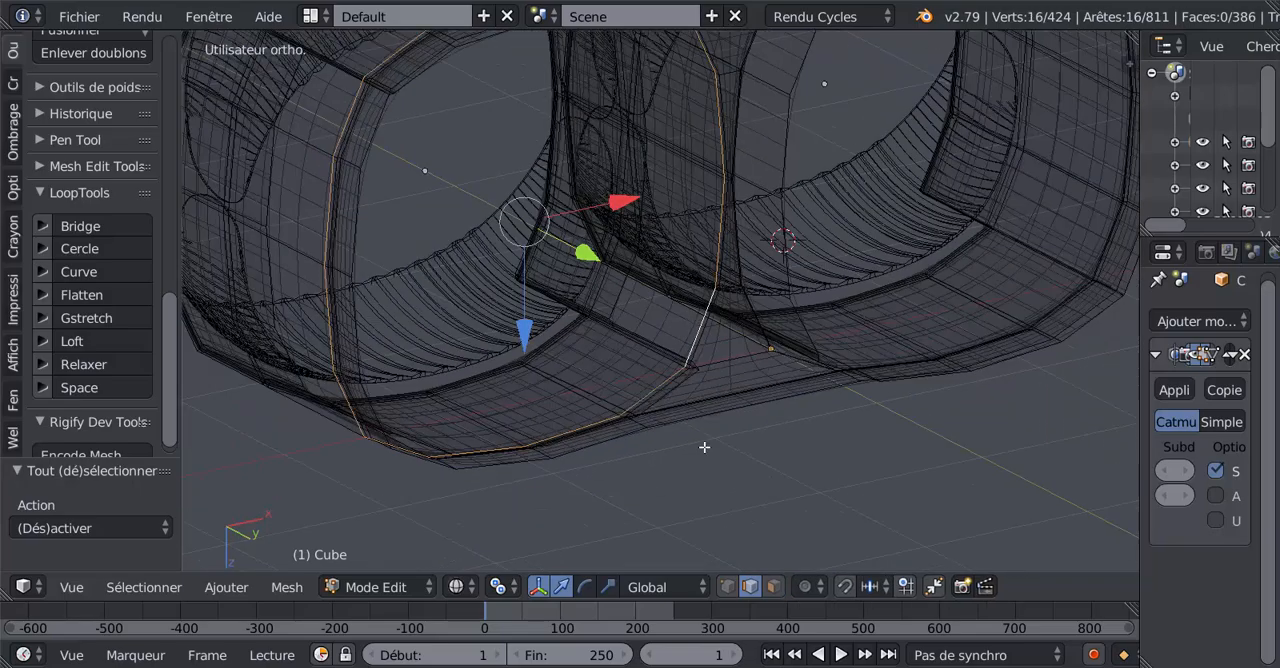
middle_click_drag(702, 446, 584, 520)
middle_click_drag(633, 473, 584, 321)
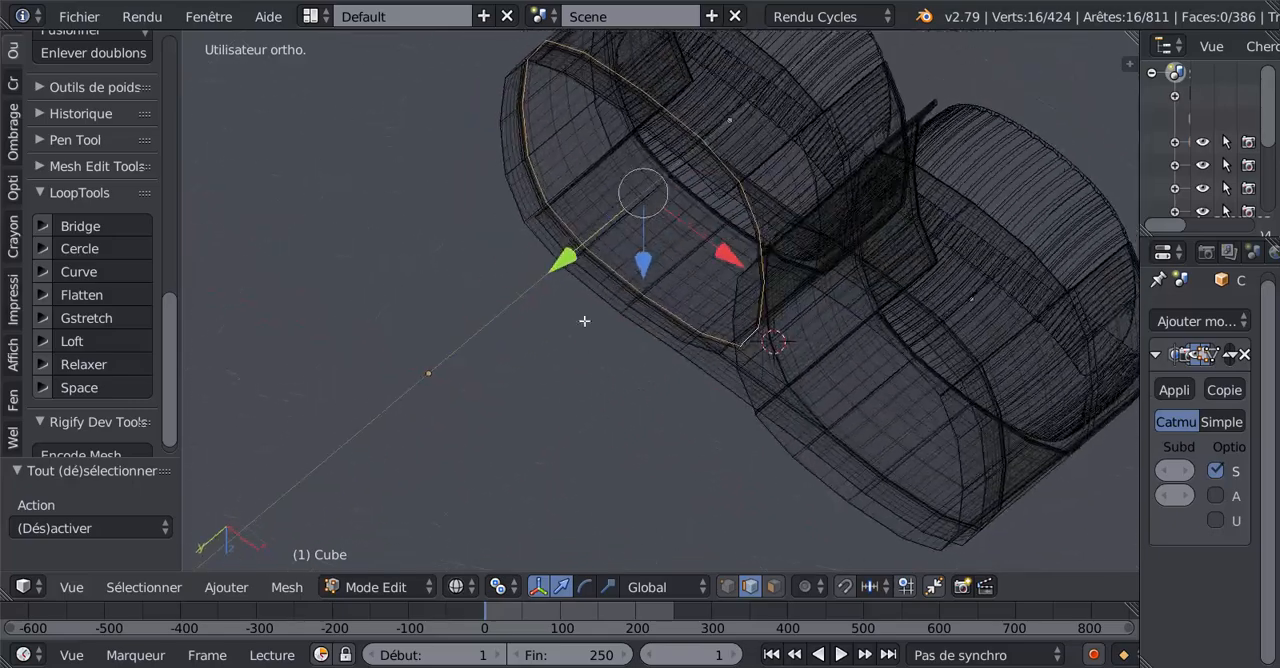
left_click_drag(557, 265, 530, 289)
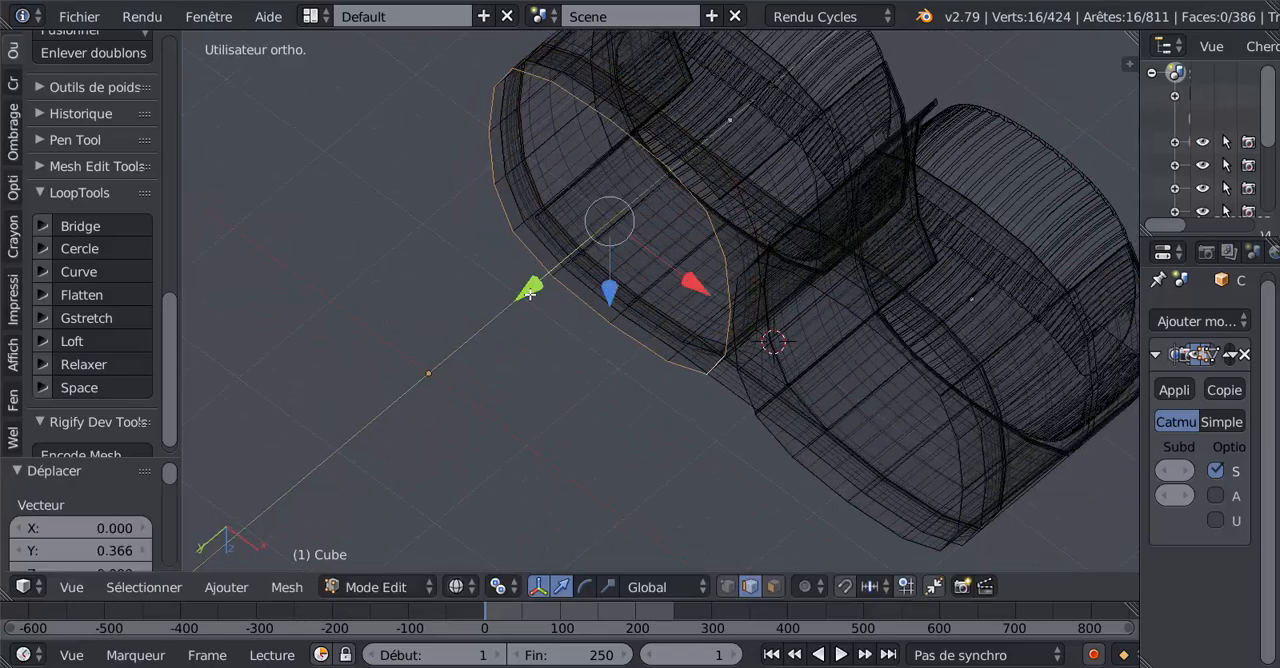
Try moving the same loop by -0.667 along the global Y axis, and undo both moves of this loop.
key("Tab")
key("Tab")
key("z")
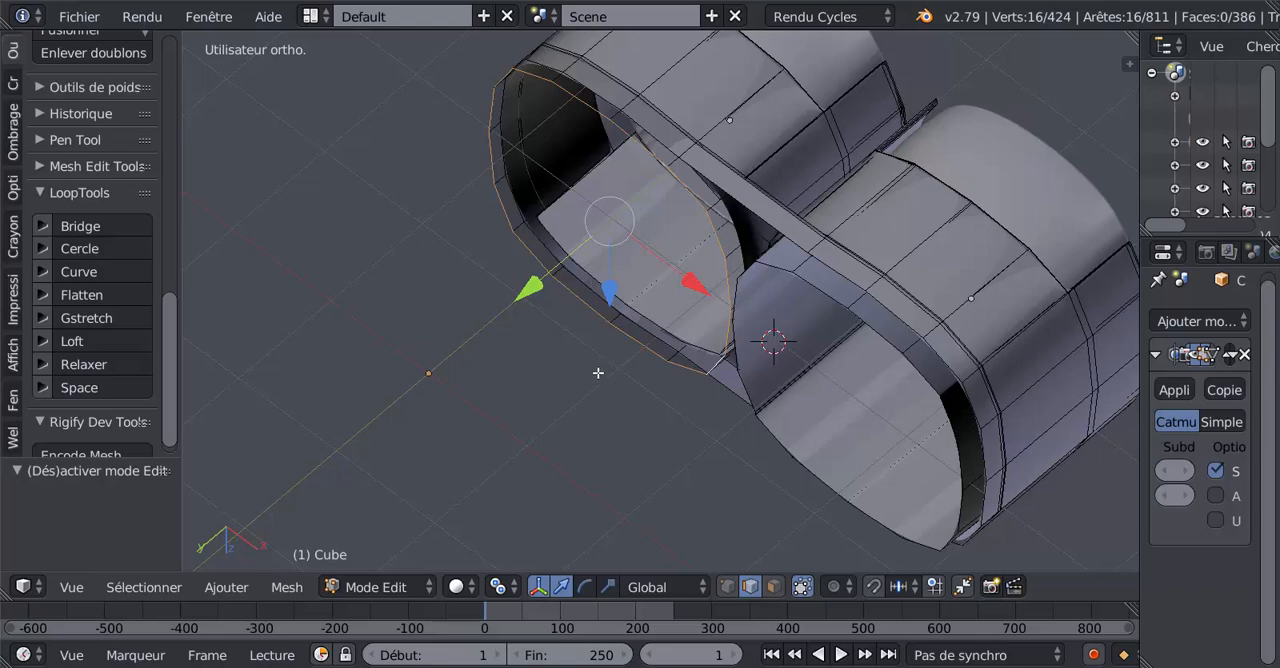
middle_click_drag(598, 373, 839, 282)
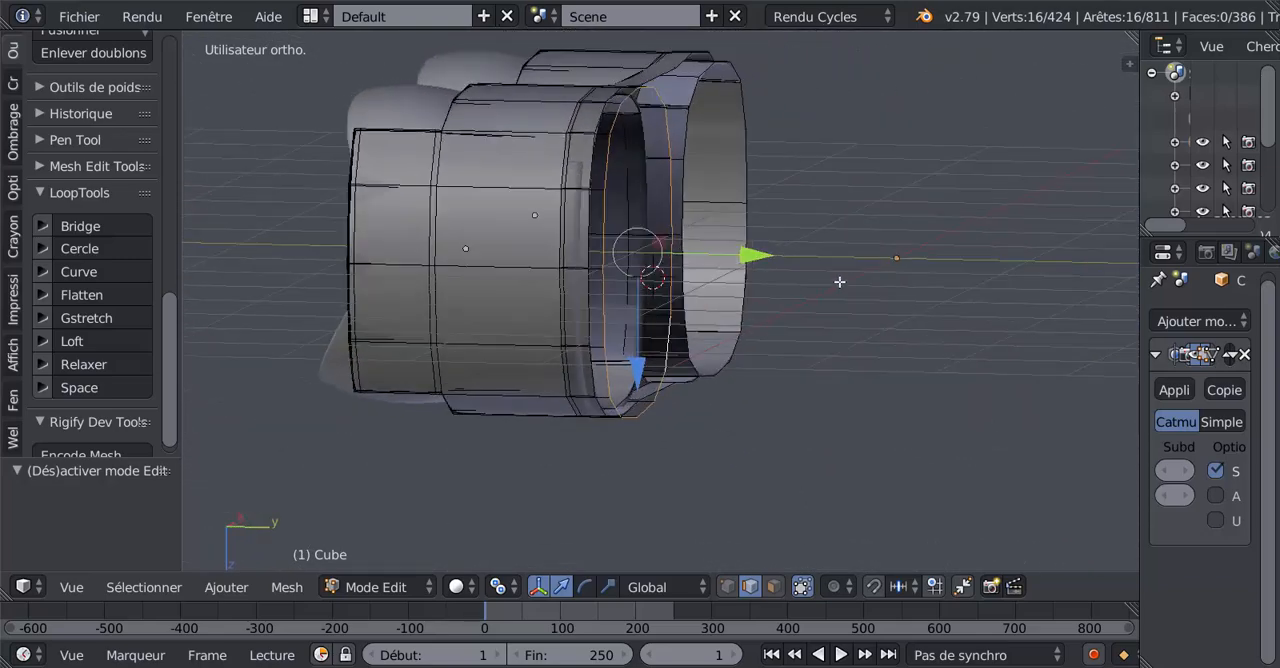
scroll(765, 301, "up", 2)
left_click_drag(733, 238, 611, 279)
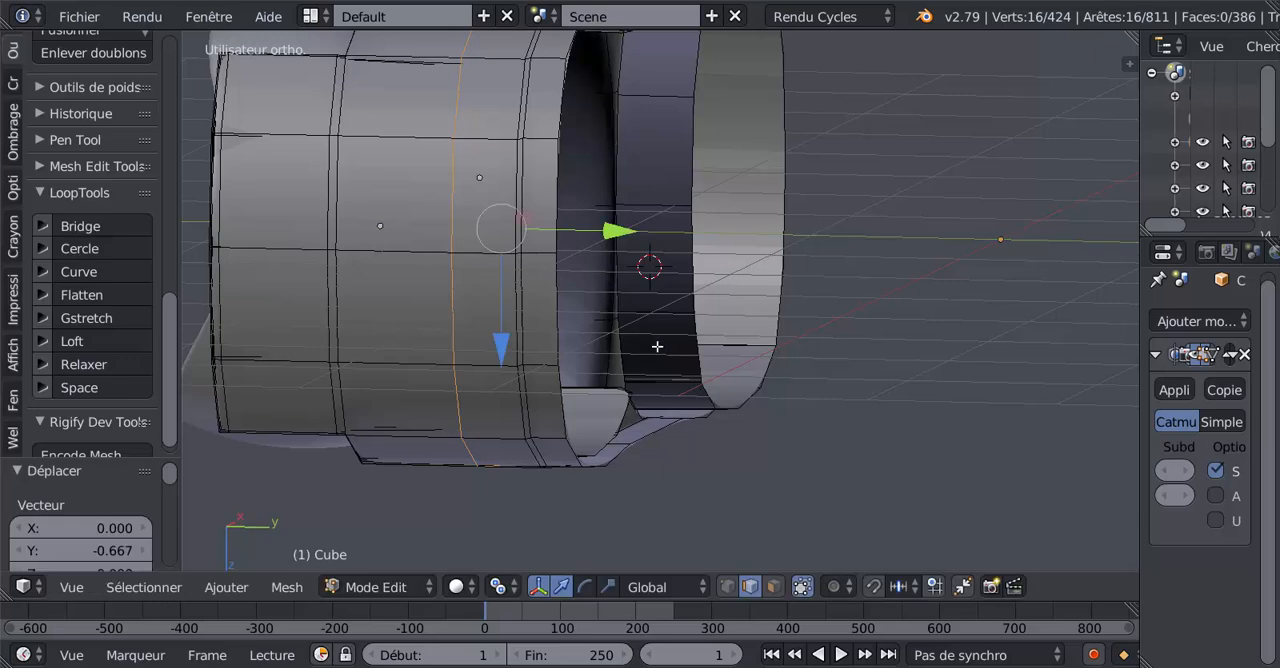
right_click(679, 368, "alt")
key("ctrl+z")
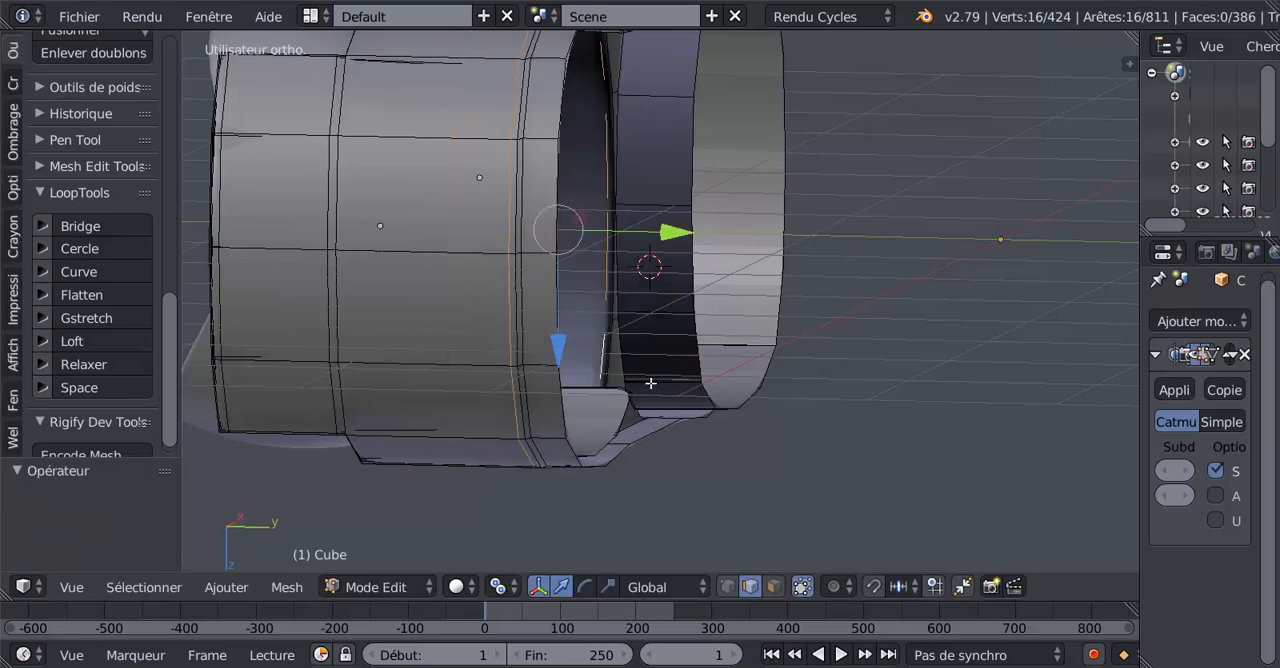
Clear the selection and select the complete inner-wall edge loop of the unextended duct, following its stepped outline beside the central gap.
middle_click_drag(651, 383, 643, 307)
scroll(668, 304, "up", 4)
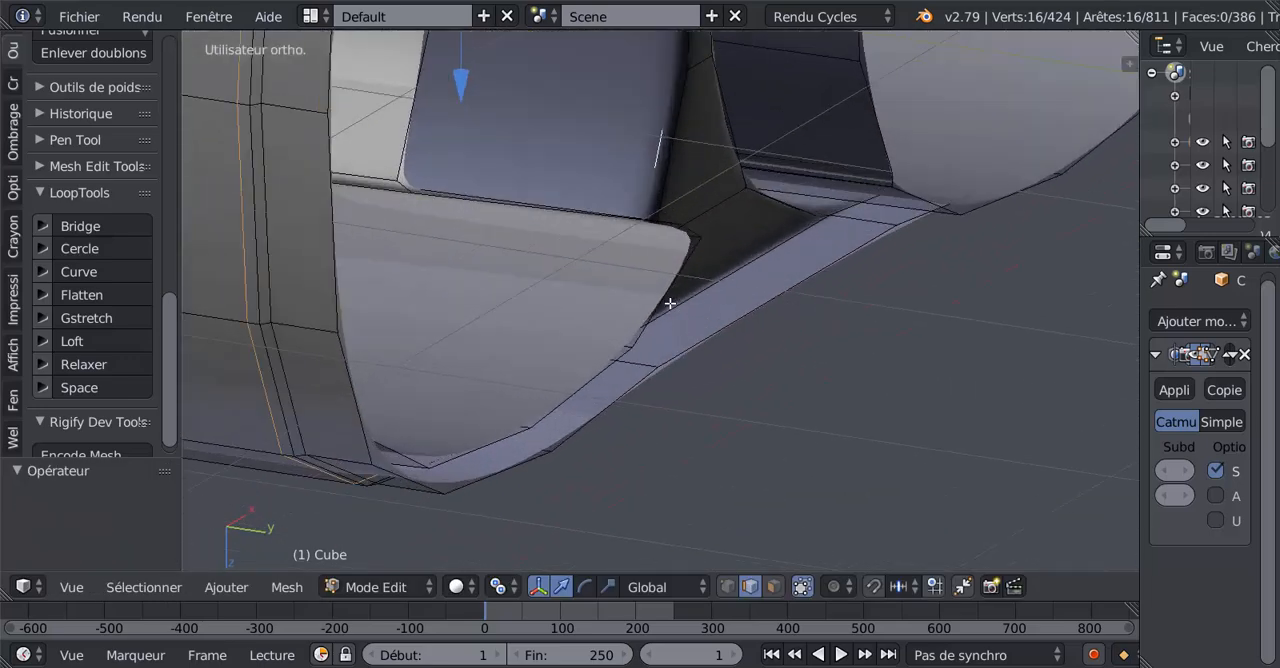
middle_click_drag(683, 269, 695, 320)
key("a")
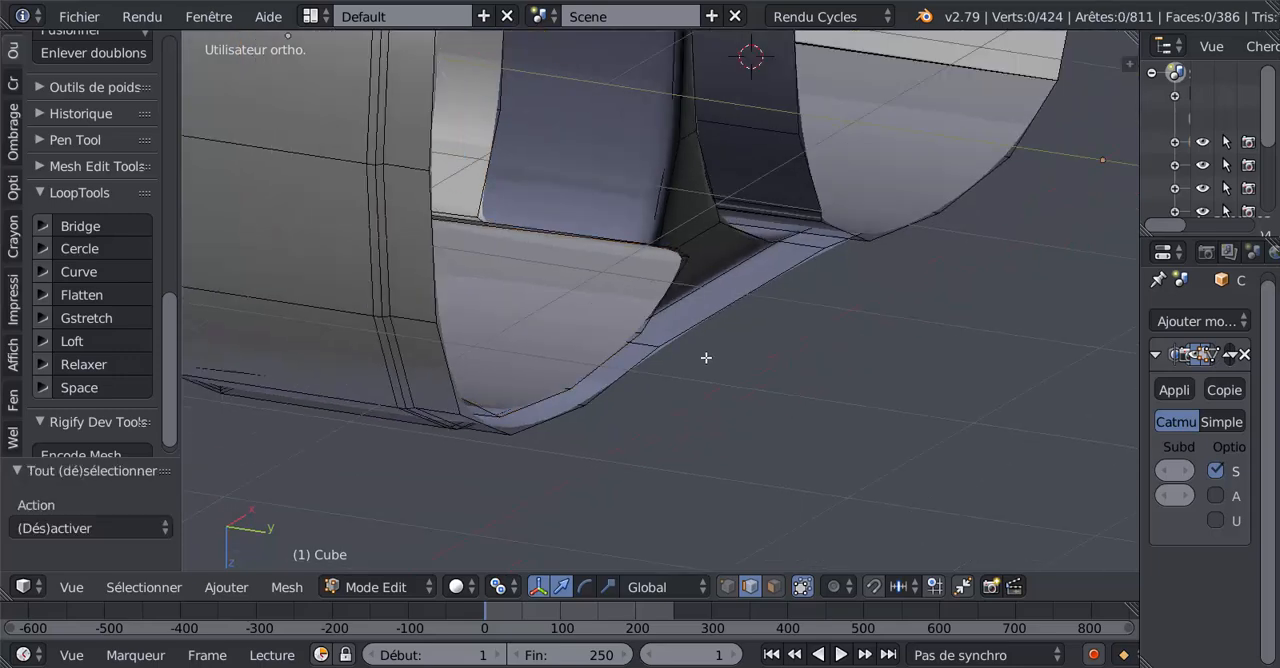
right_click(661, 298, "alt")
key("Tab")
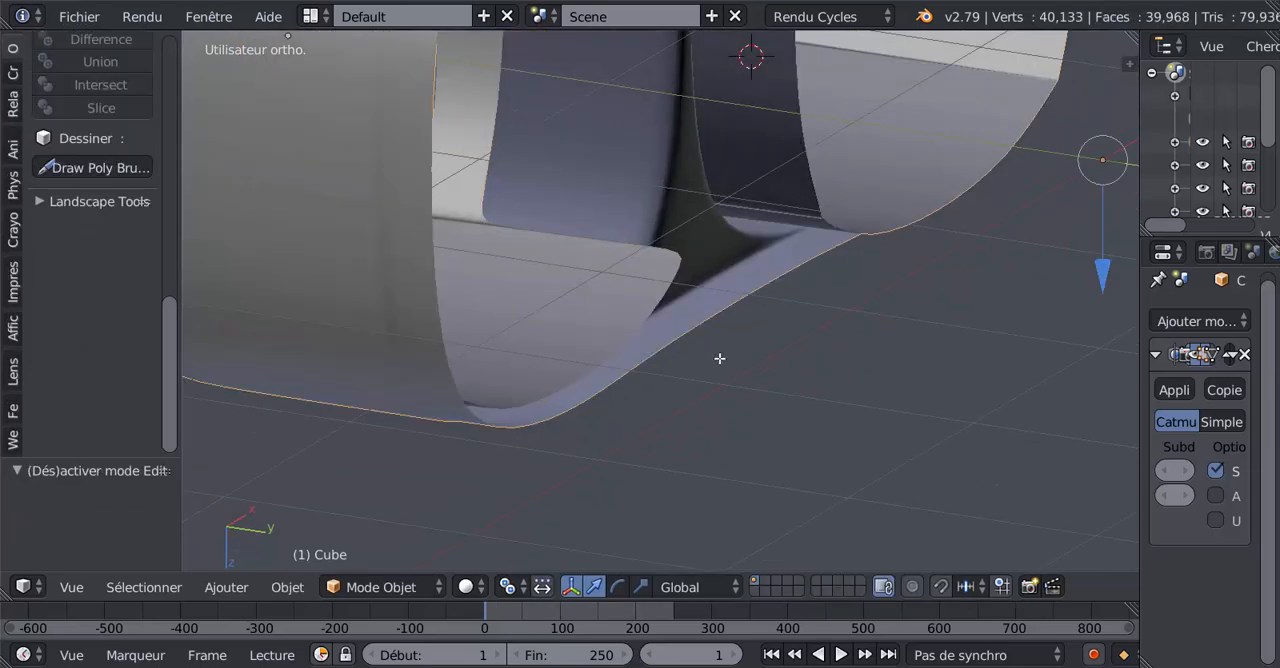
key("Tab")
Flatten the selected duct loop with LoopTools using the Best fit plane.
key("z")
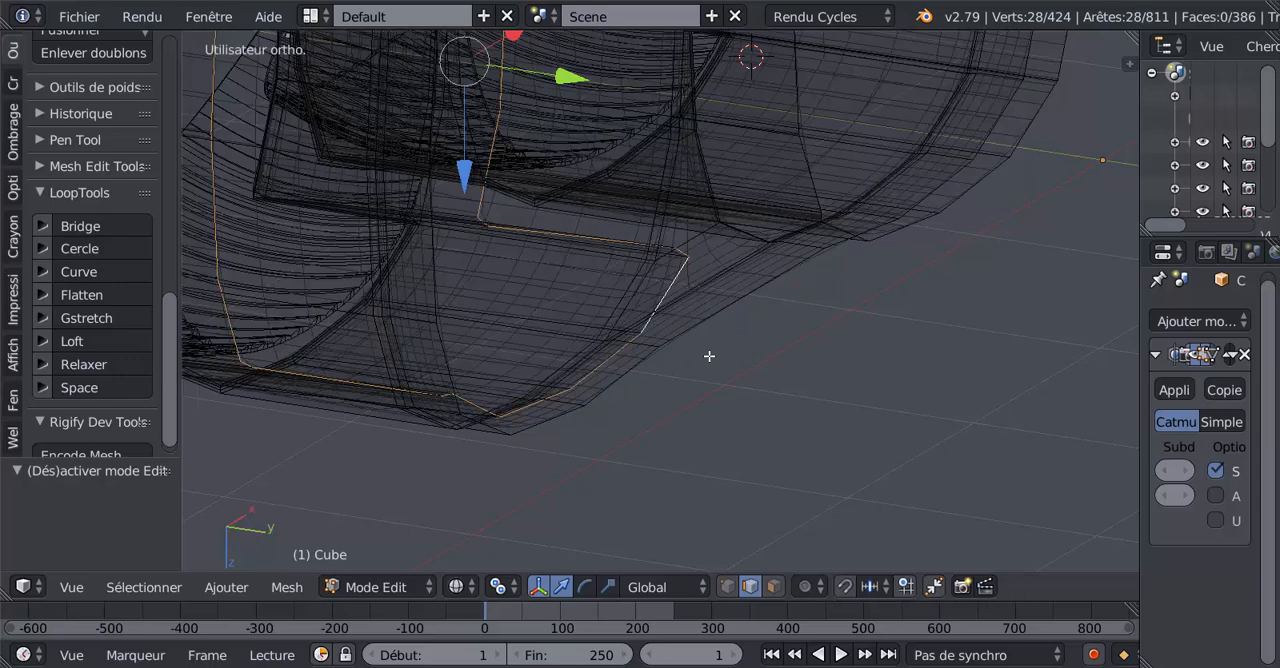
key("z")
scroll(711, 358, "down", 2)
middle_click_drag(708, 402, 681, 436)
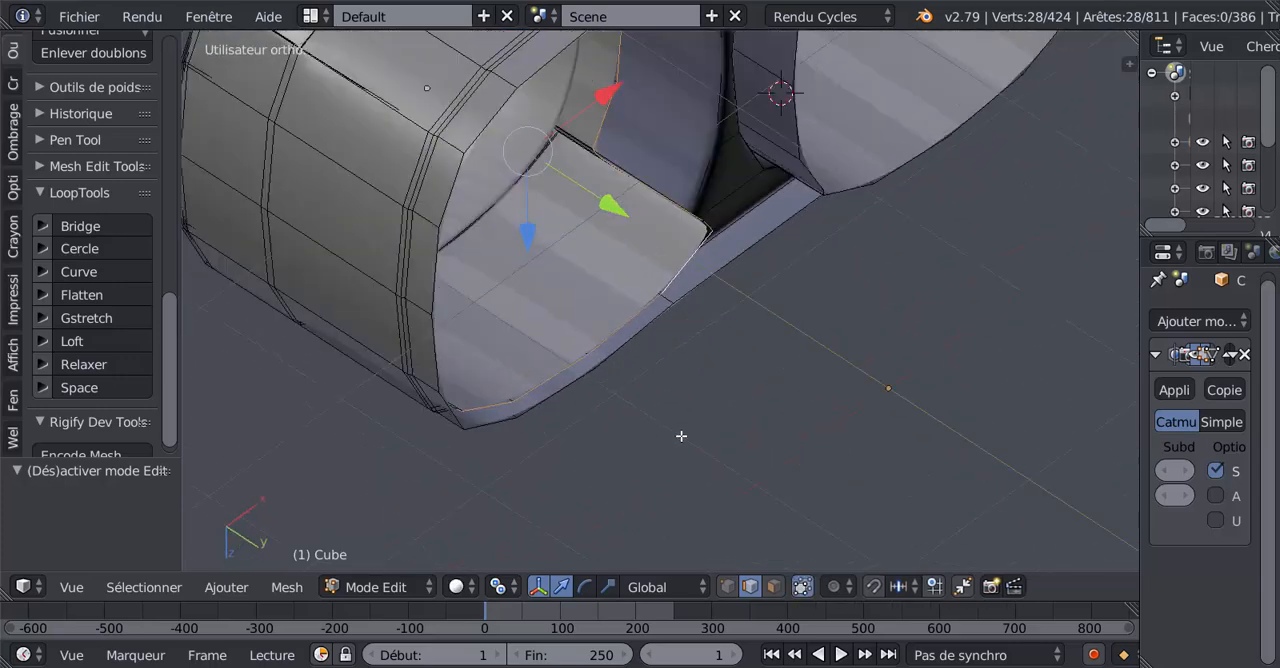
scroll(681, 429, "up", 5)
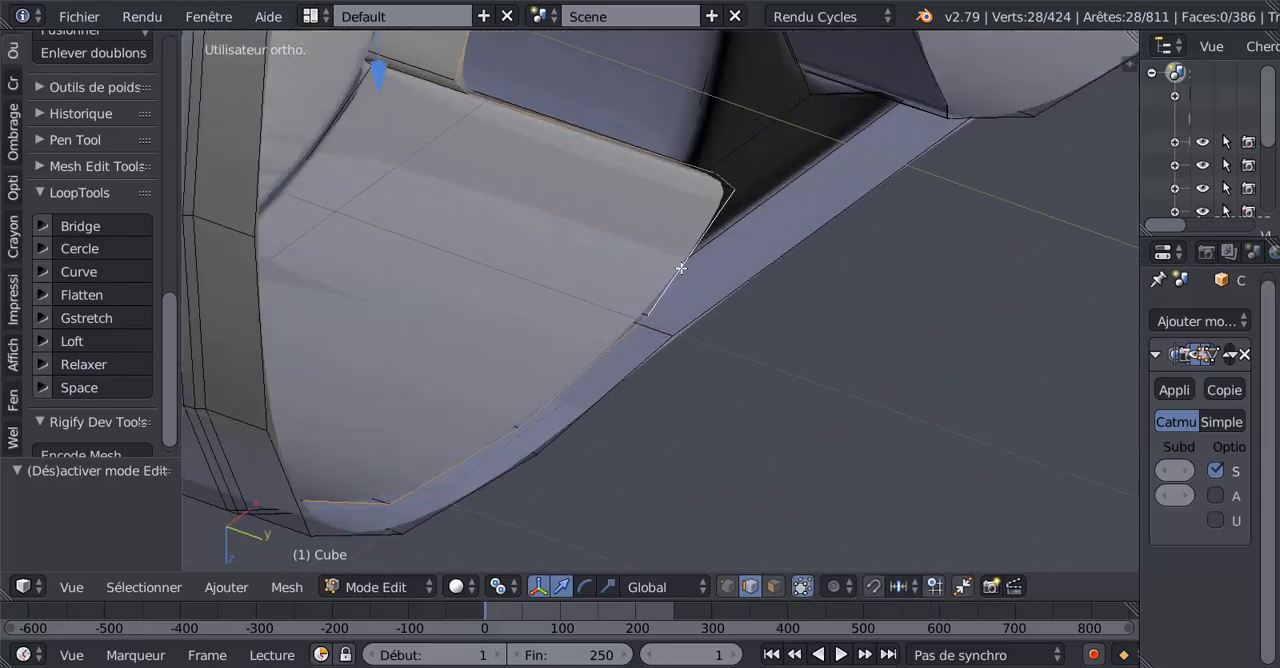
left_click(90, 295)
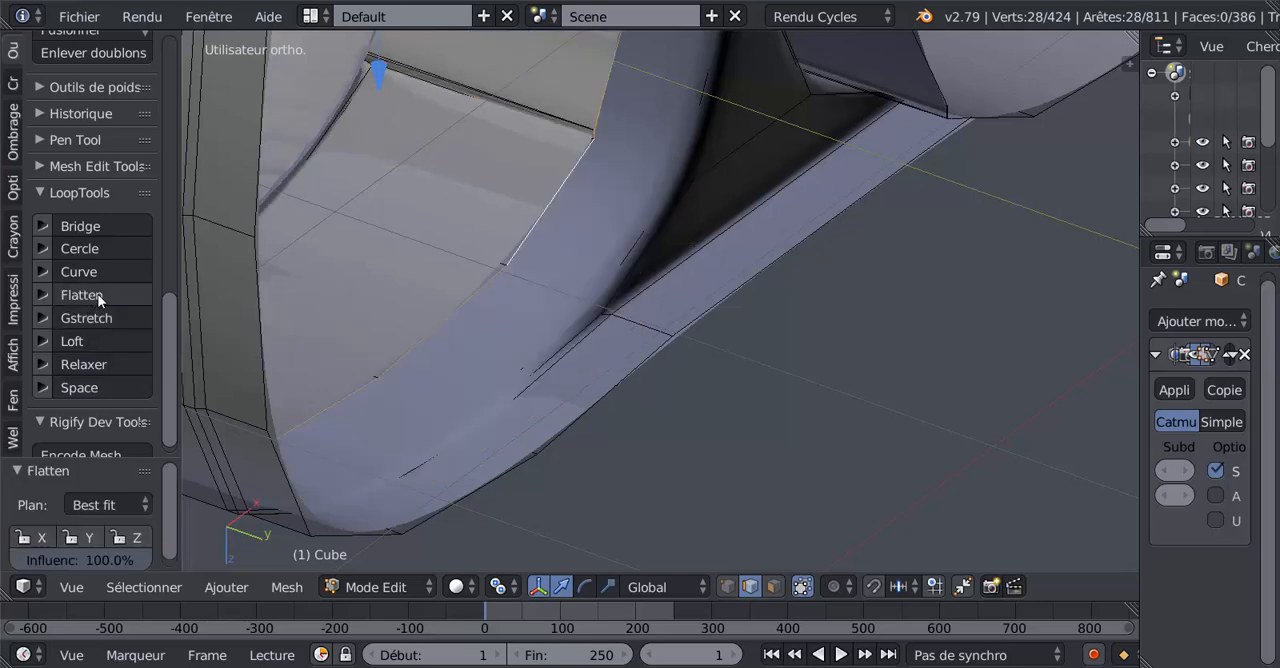
Move the flattened loop 0.588 along the global Y axis, plus a small top-view adjustment to align it with the neighbouring duct's edge.
scroll(100, 300, "down", 1)
scroll(480, 337, "down", 4)
middle_click_drag(530, 300, 572, 272)
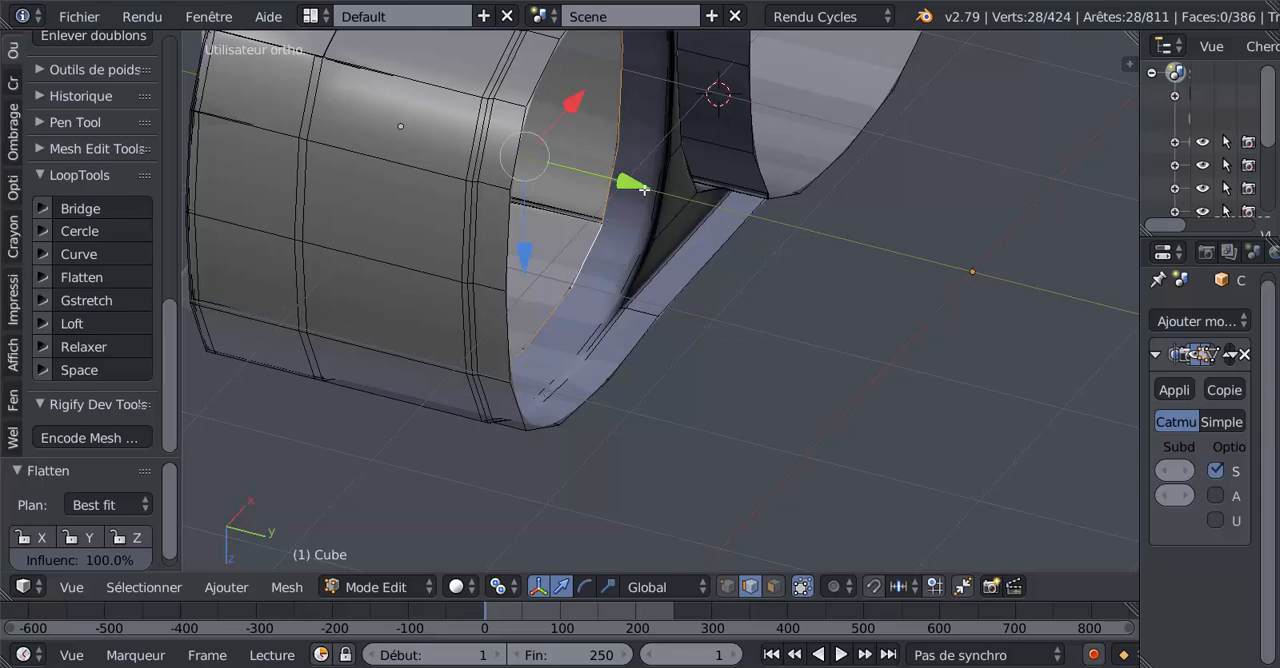
left_click_drag(640, 186, 745, 222)
middle_click_drag(634, 394, 619, 408)
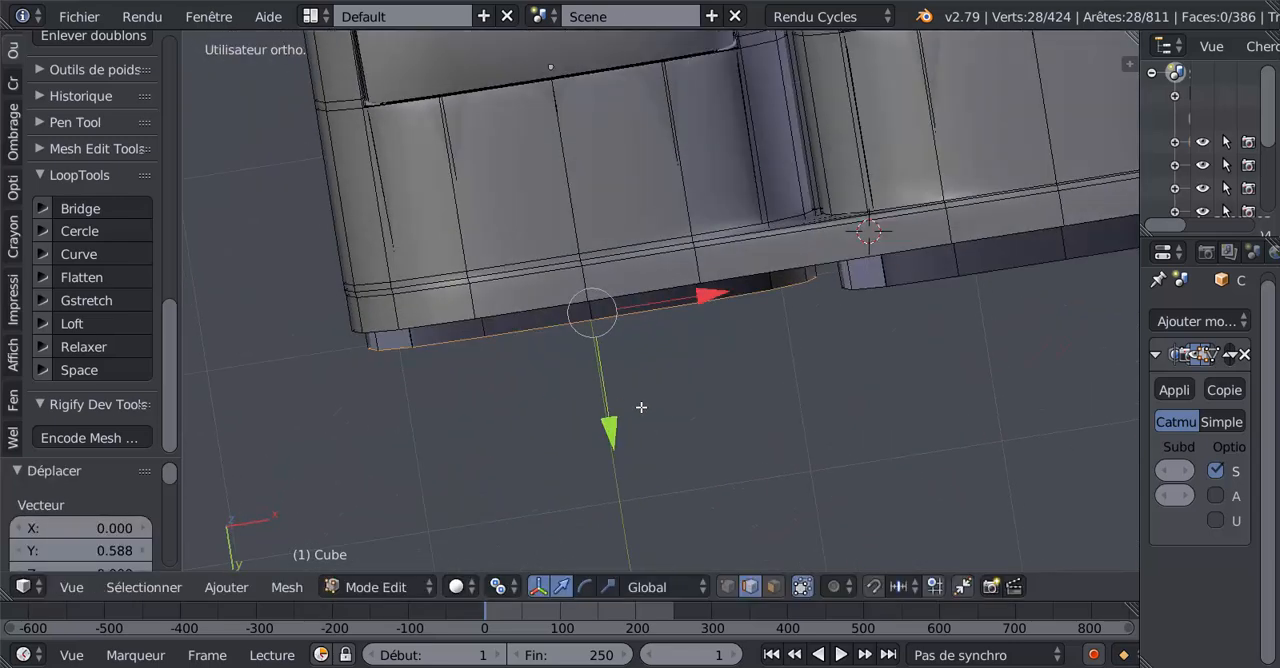
key("KP_7")
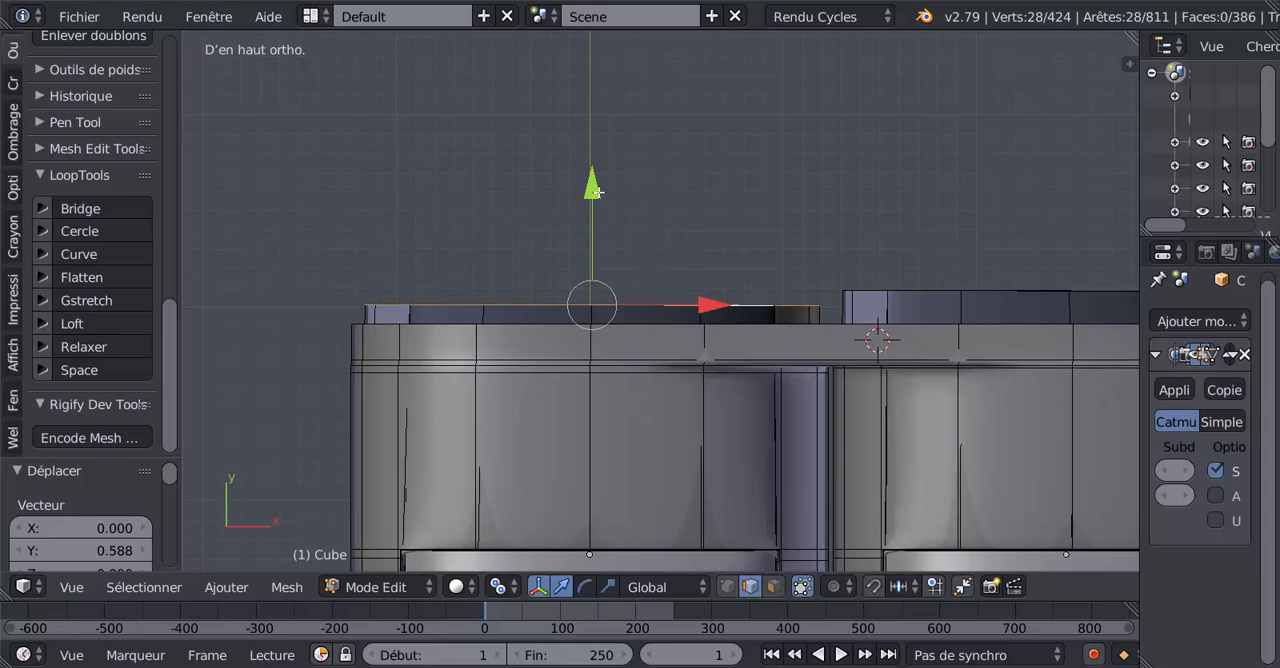
left_click_drag(595, 190, 602, 178)
Examine the two extended duct walls in object mode from above, through the openings and from the side.
key("Tab")
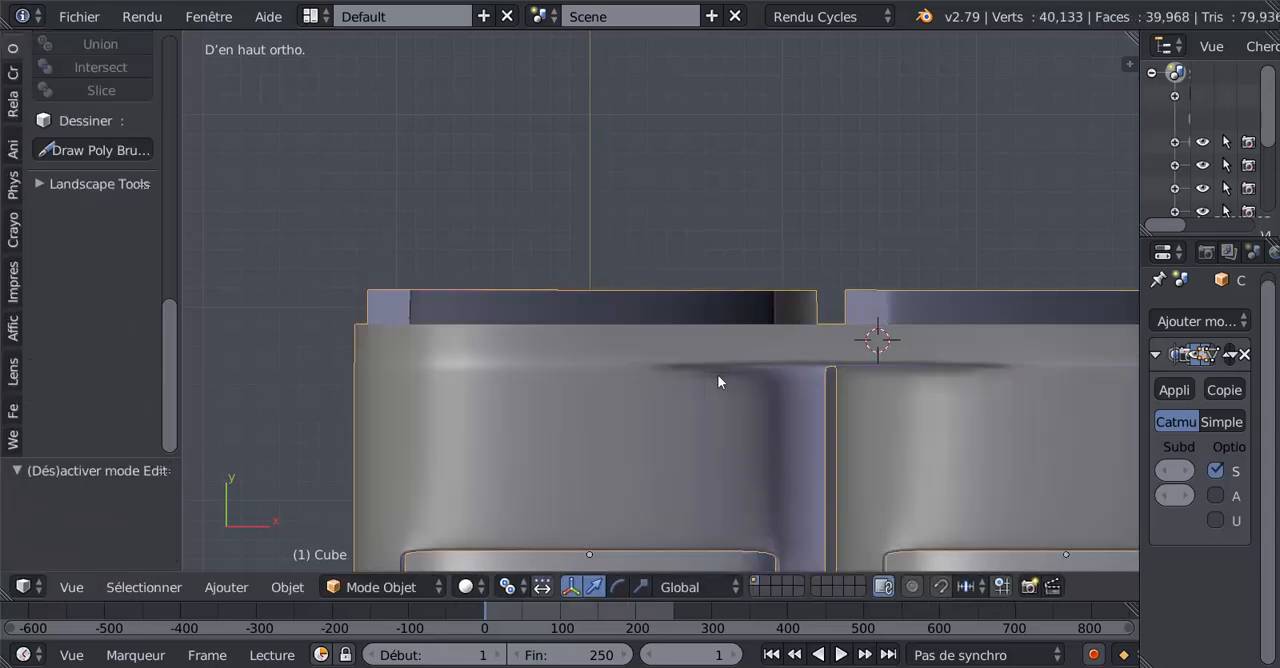
key("Tab")
scroll(714, 400, "down", 3)
middle_click_drag(714, 420, 719, 290)
scroll(849, 295, "up", 3)
key("Tab")
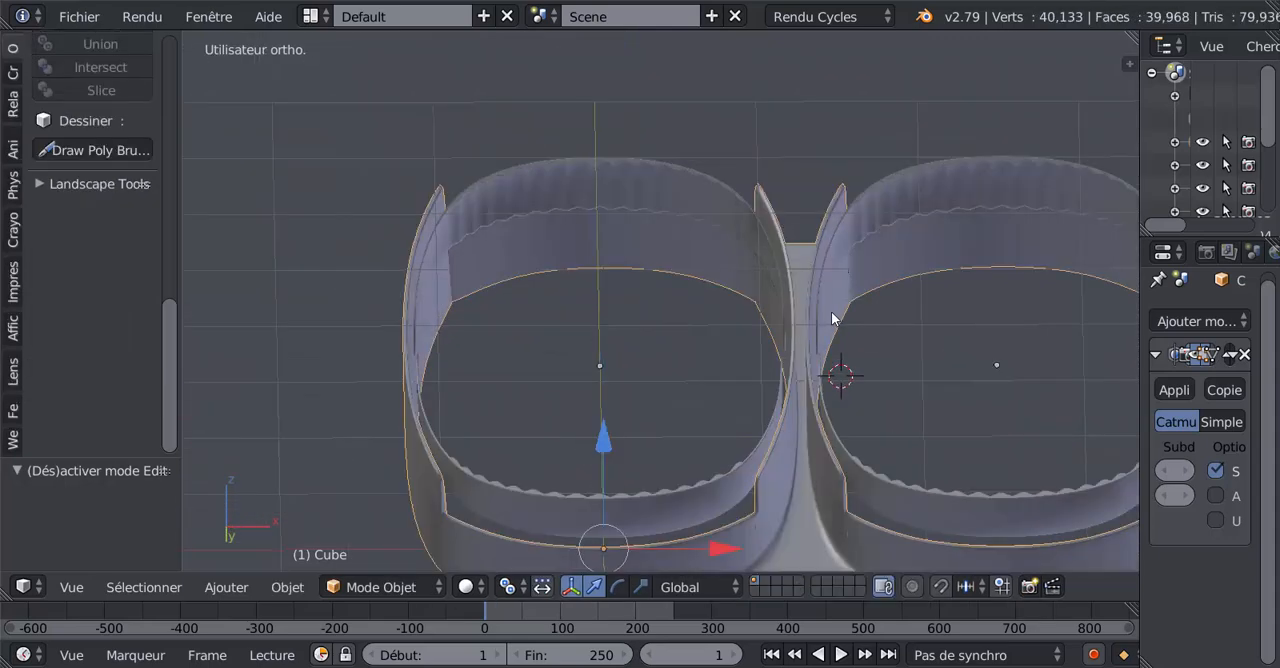
middle_click_drag(831, 312, 820, 263)
middle_click_drag(781, 302, 821, 235)
middle_click_drag(873, 352, 769, 400)
key("Tab")
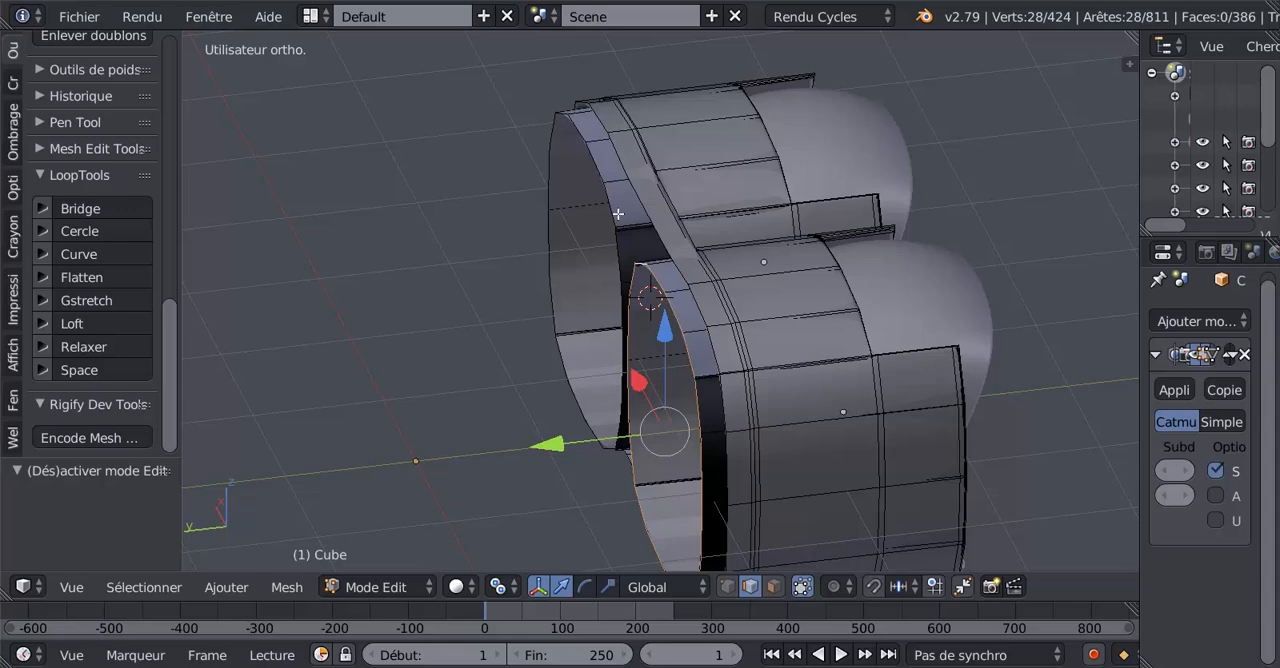
Add the other duct's end loop to the selection and move both loops -0.983 and a further -0.164 along the global Y axis.
right_click(591, 283, "alt+shift")
left_click_drag(519, 363, 640, 350)
middle_click_drag(640, 350, 937, 364)
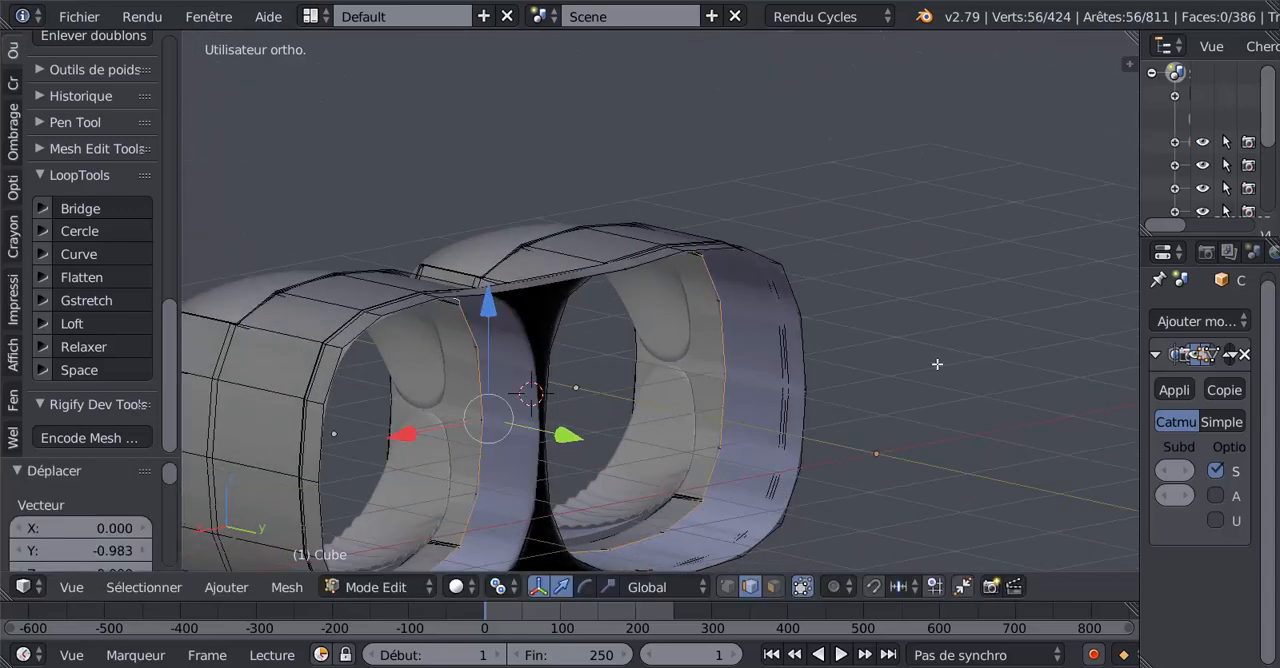
left_click_drag(578, 437, 547, 406)
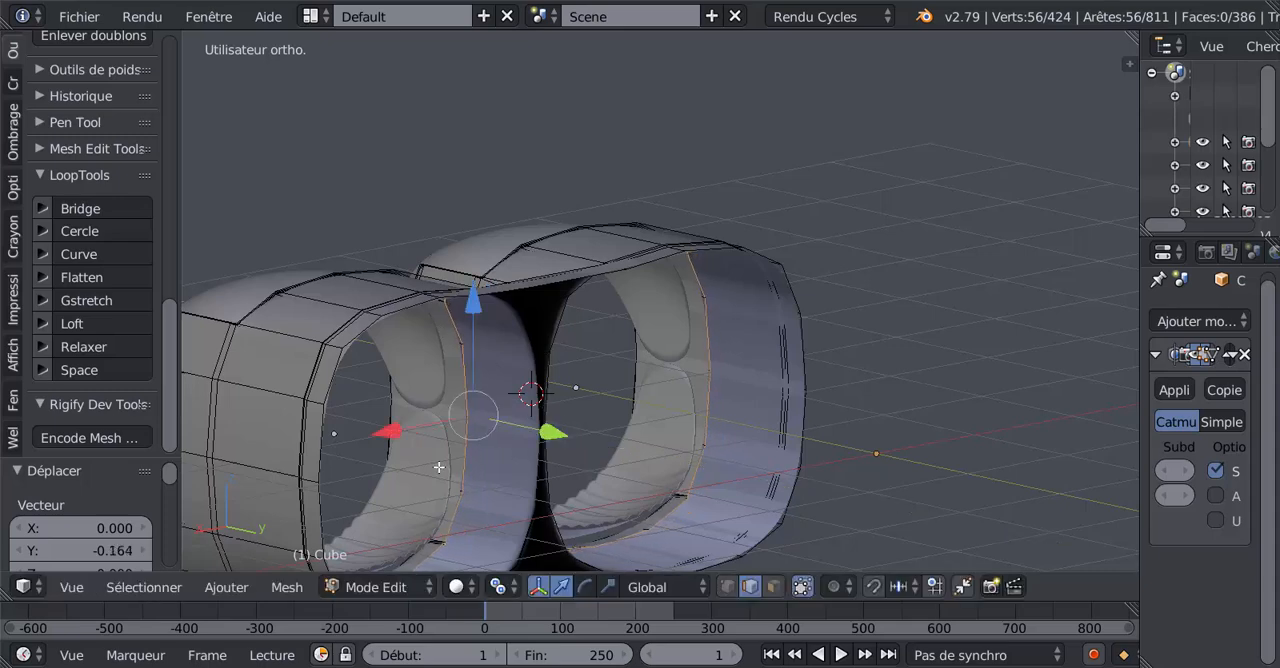
Examine the recessed duct loops through the nozzle openings and in the right and front orthographic views.
scroll(439, 467, "down", 3)
middle_click_drag(439, 467, 471, 416)
scroll(581, 408, "up", 2)
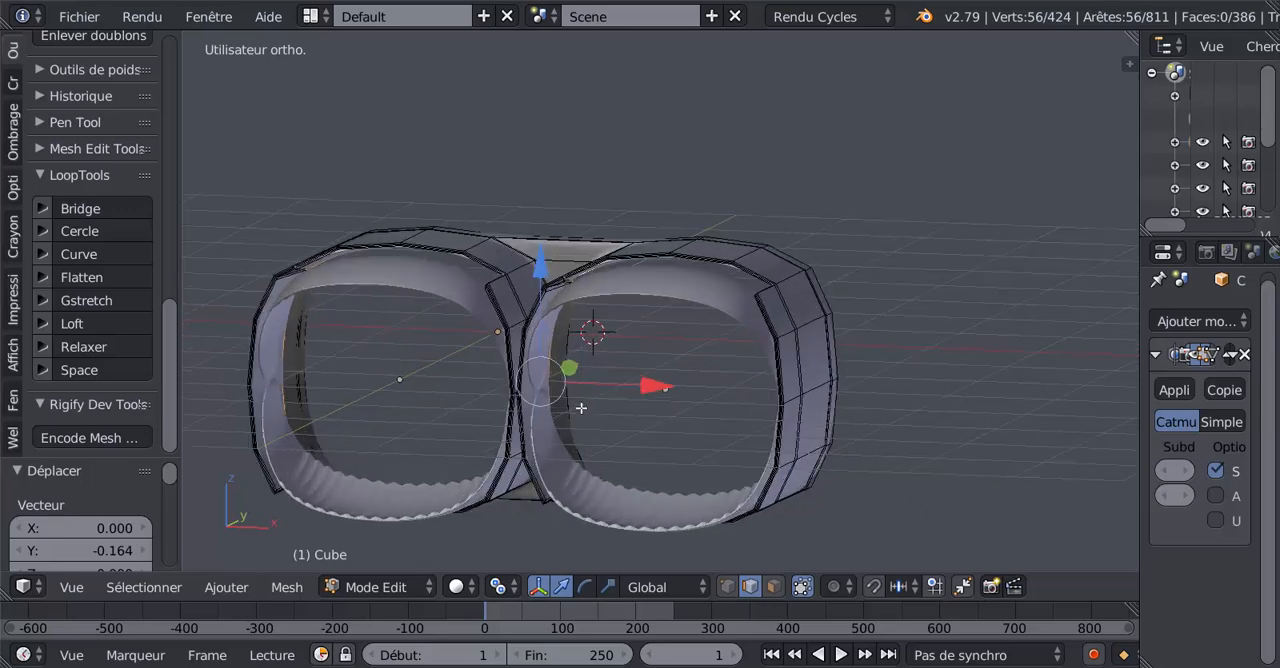
middle_click_drag(581, 408, 635, 386)
scroll(620, 403, "up", 2)
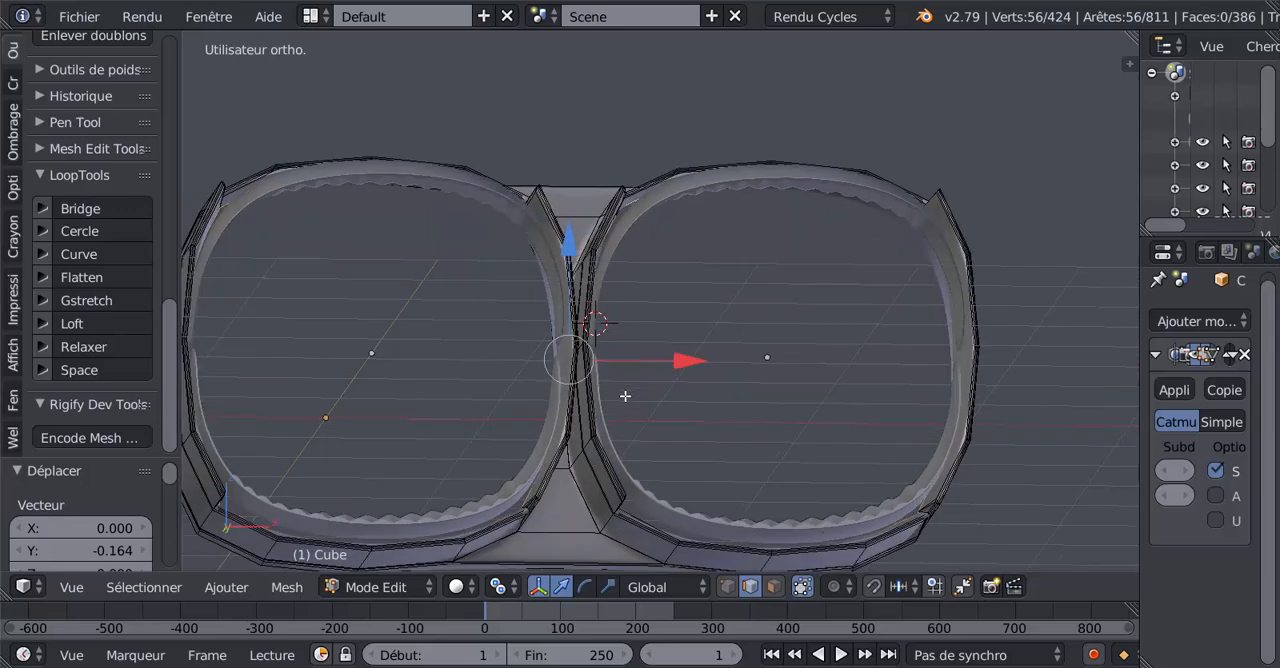
key("KP_3")
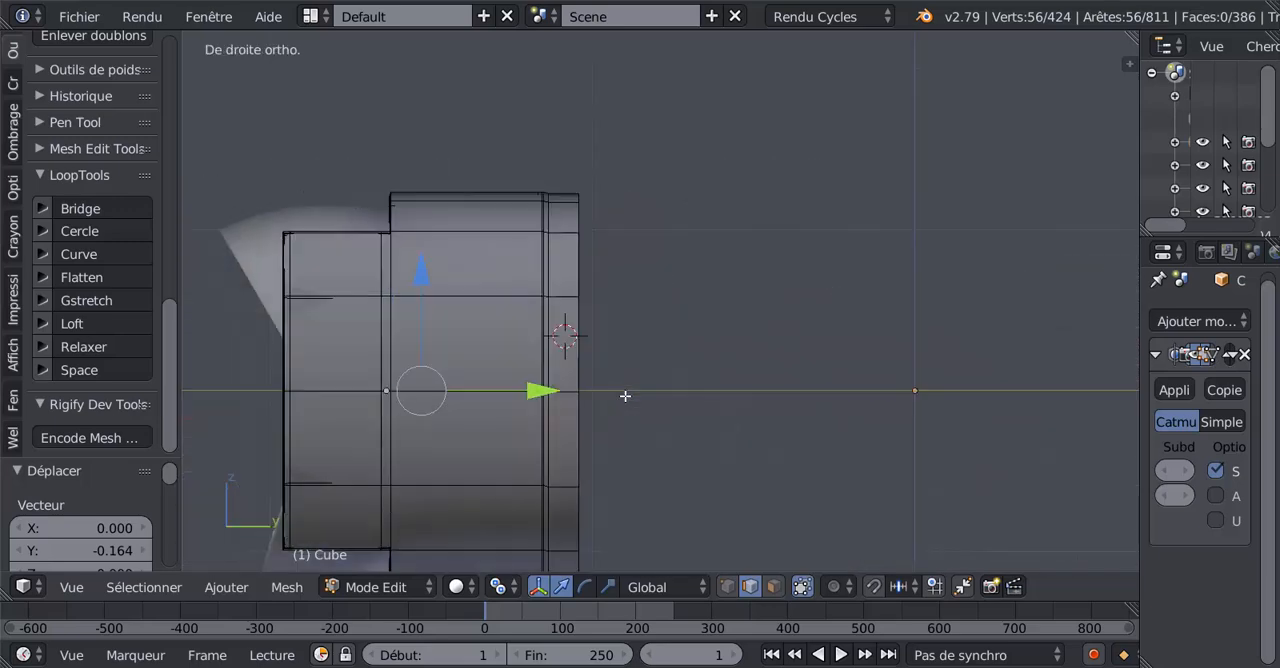
key("KP_1")
middle_click_drag(712, 335, 809, 297, "ctrl")
Set the pivot point to individual origins, extrude both duct loops and scale the extruded edges inward to about 0.7727.
left_click(498, 587)
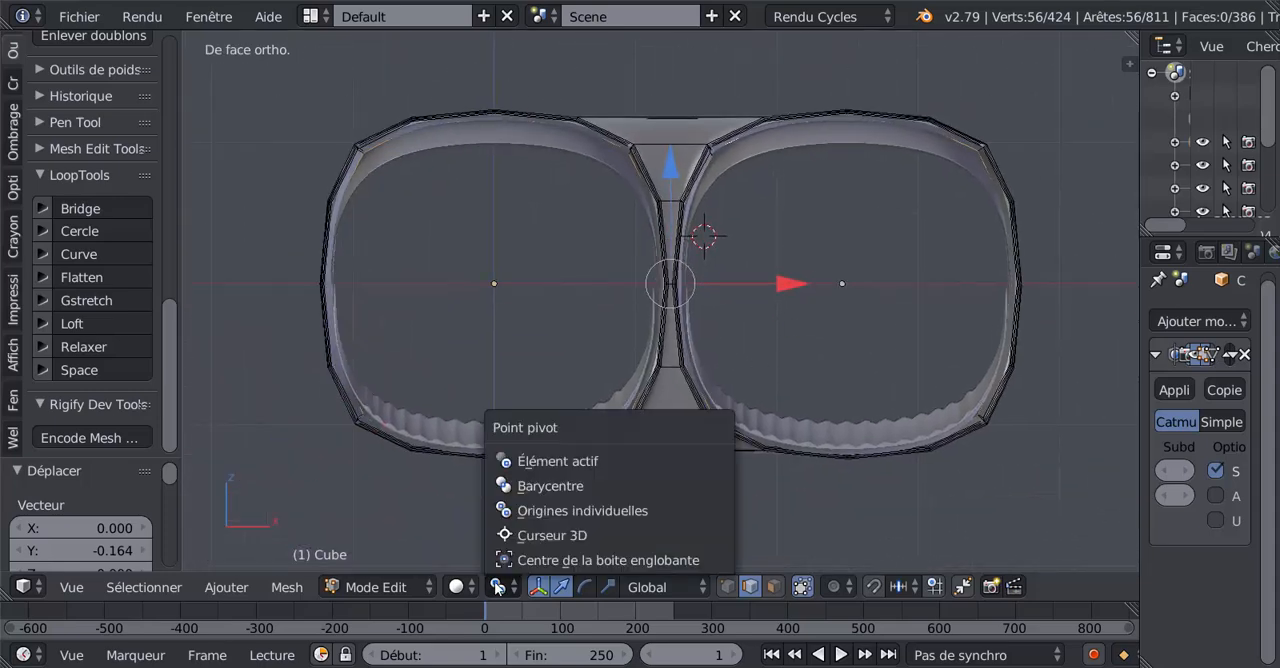
left_click(527, 511)
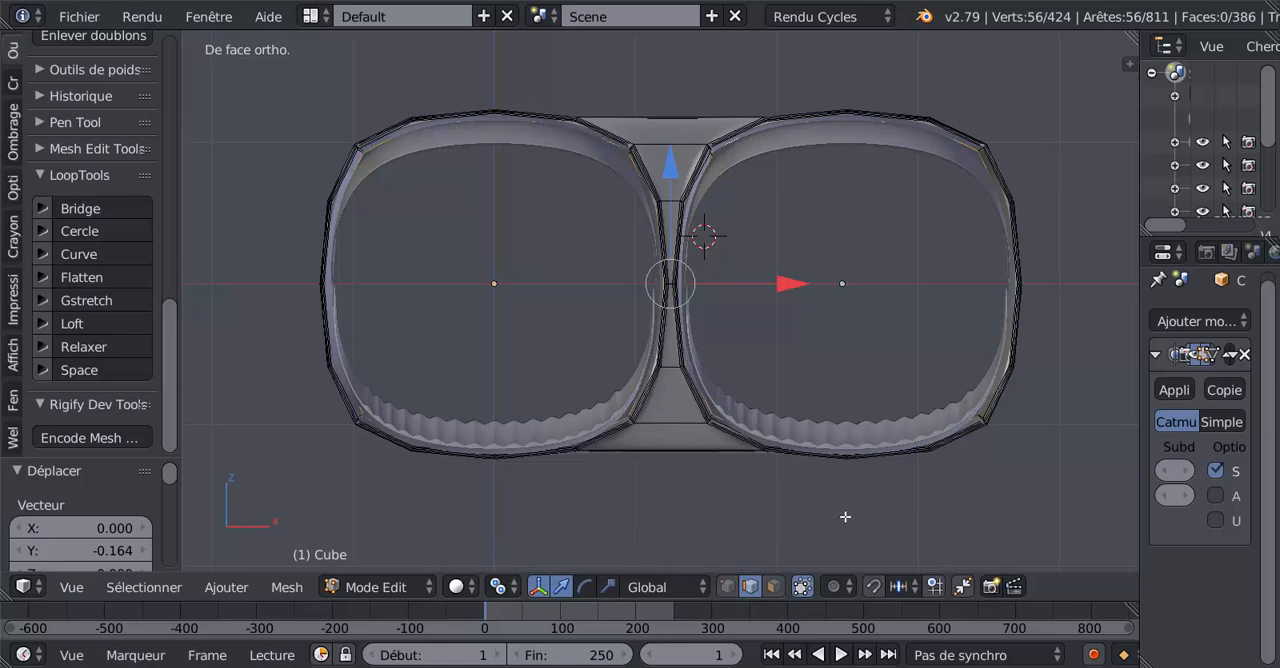
key("e")
key("s")
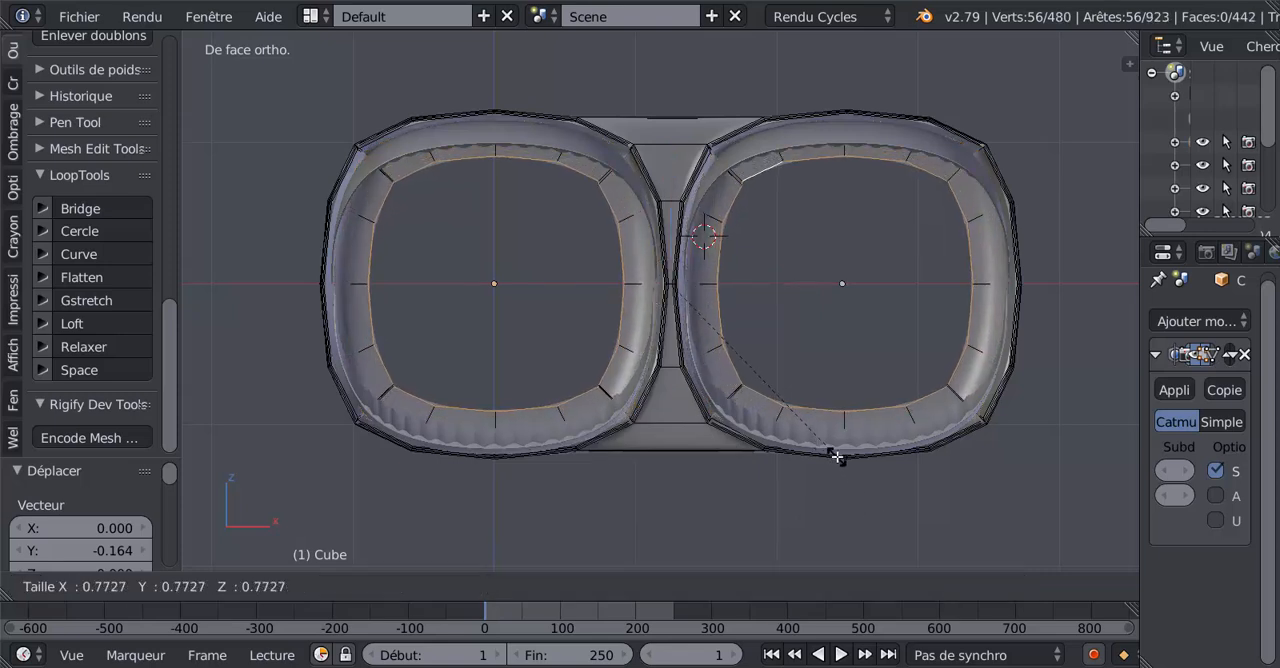
left_click(837, 457)
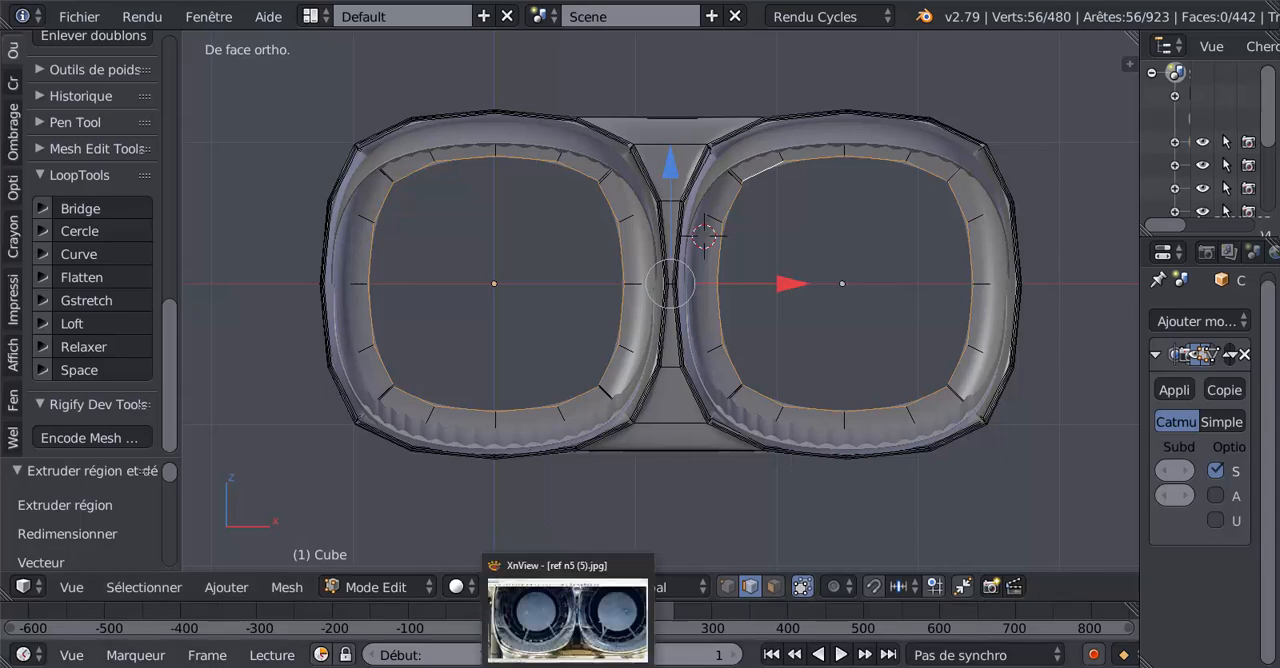
Switch to XnView and check the shape of the inner duct openings in the reference photo ref n5 (5).jpg.
left_click(585, 625)
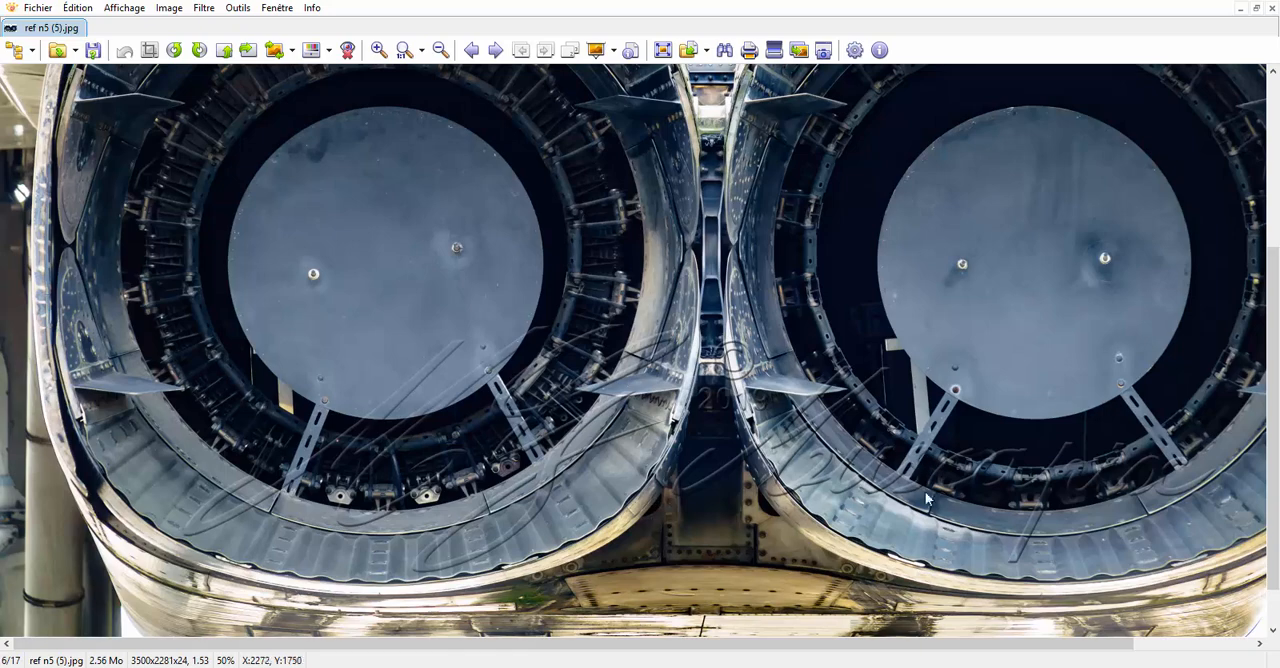
scroll(600, 460, "down", 3)
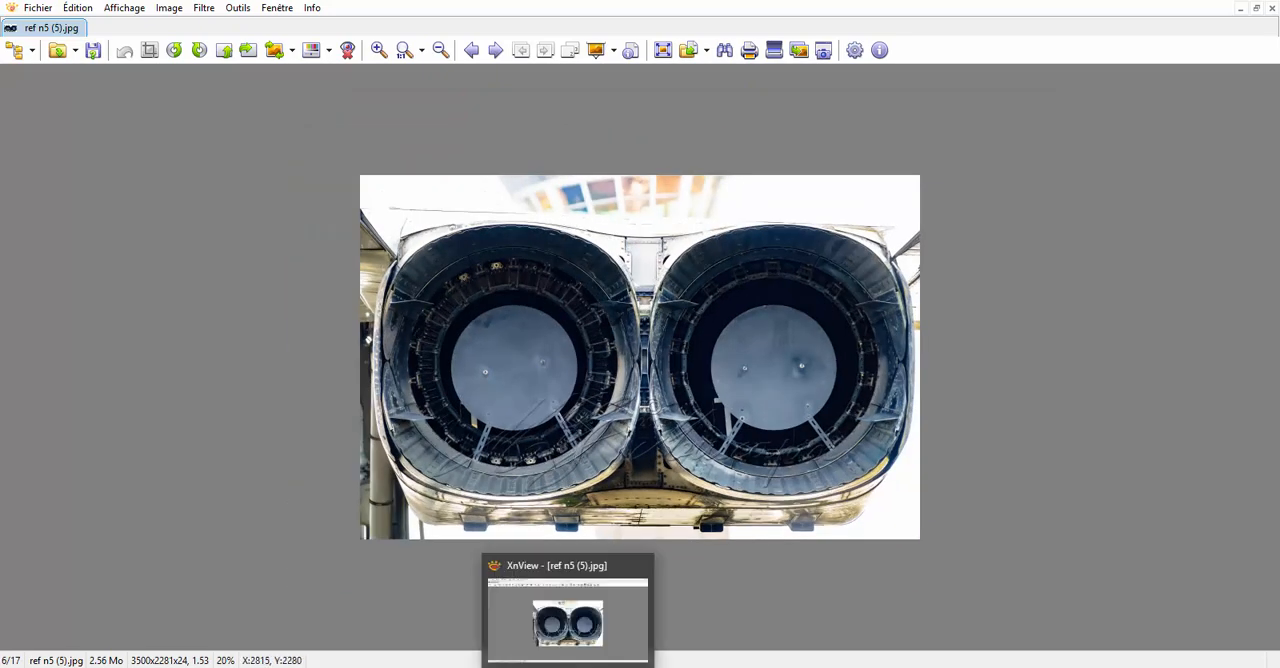
left_click(568, 622)
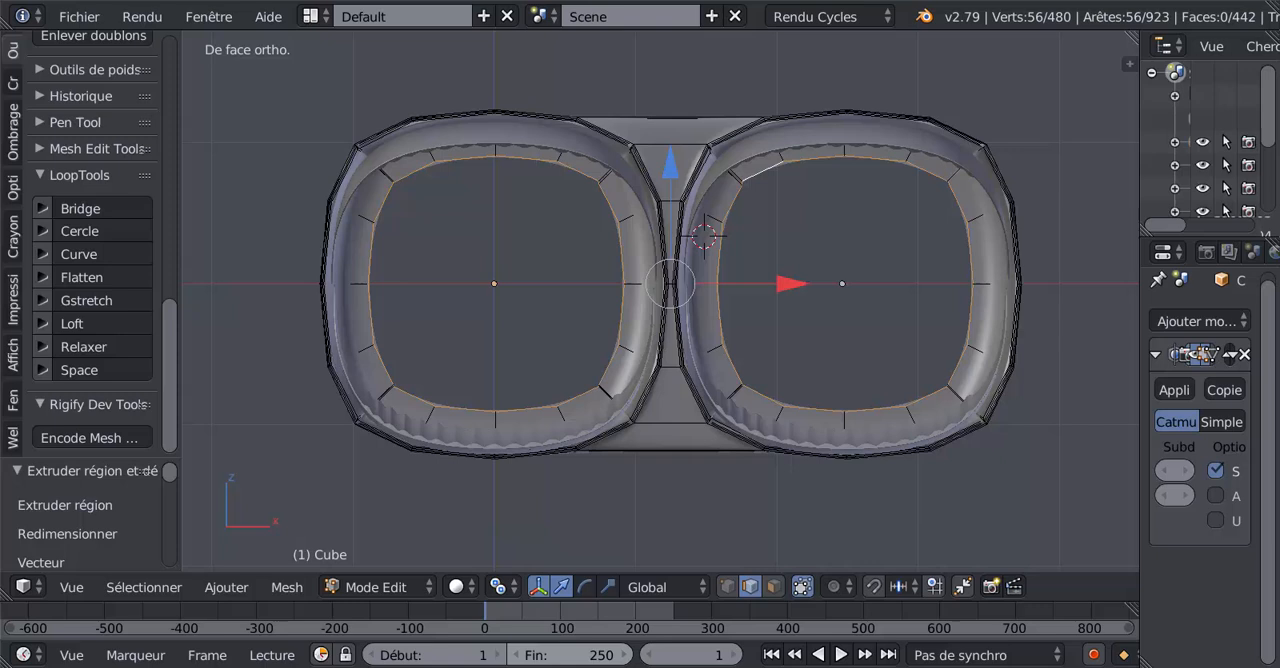
Round both extruded inner loops into circles with LoopTools Circle using Best fit, and check them in object mode.
left_click(80, 231)
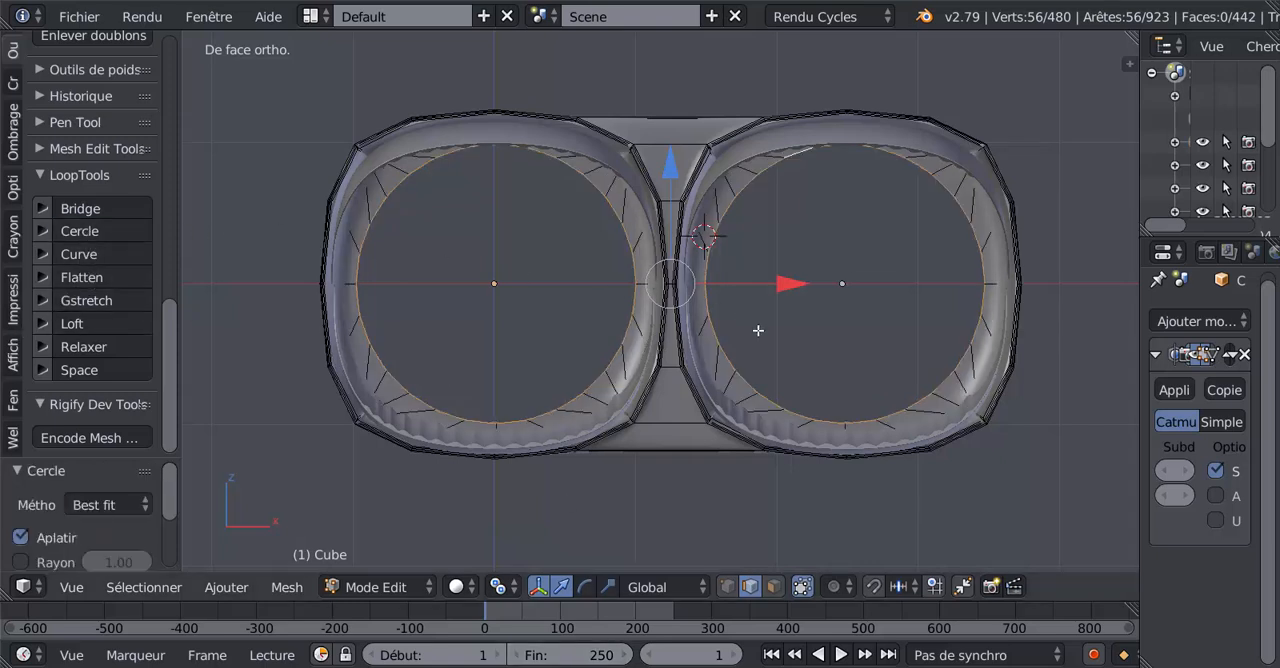
key("Tab")
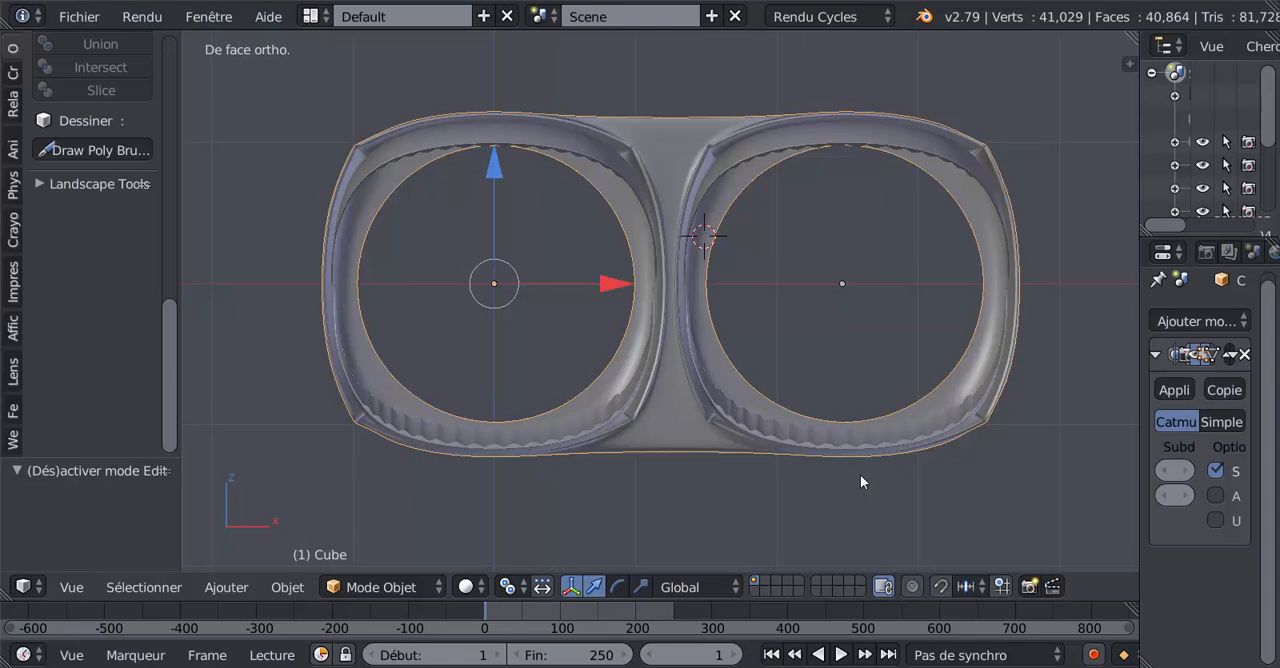
scroll(866, 405, "up", 1)
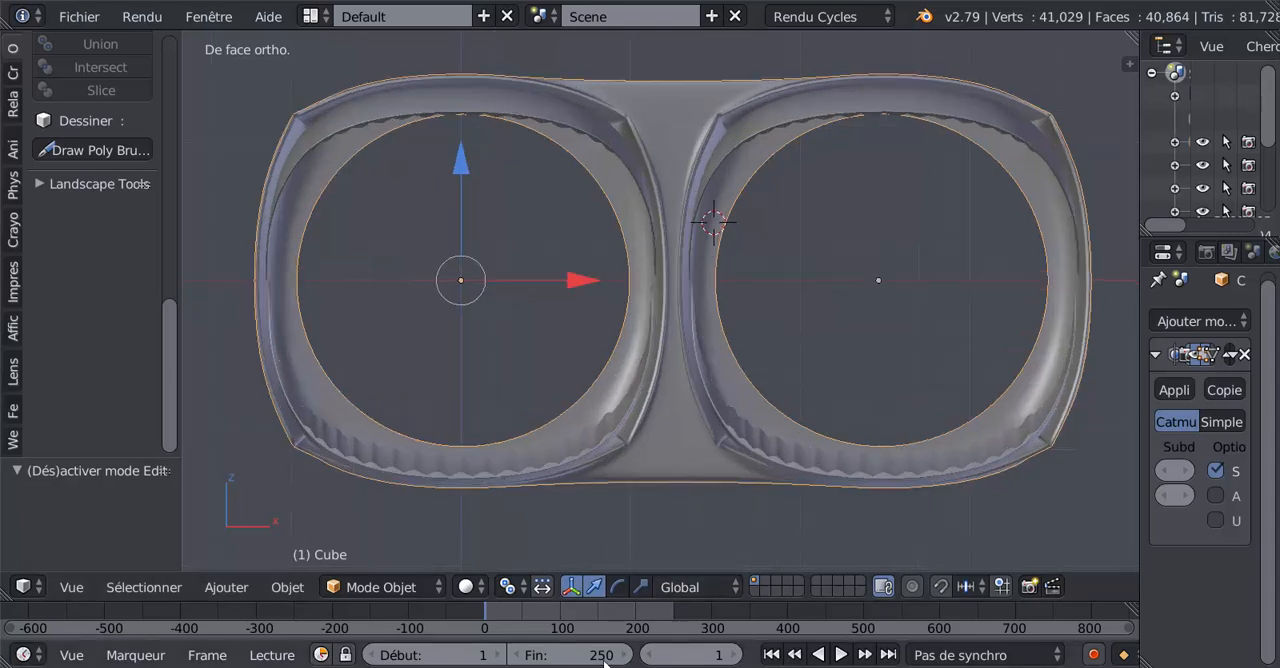
Check the duct openings in reference photo ref n5 (5).jpg in XnView, and examine the model's inner duct walls back in Blender.
left_click(570, 667)
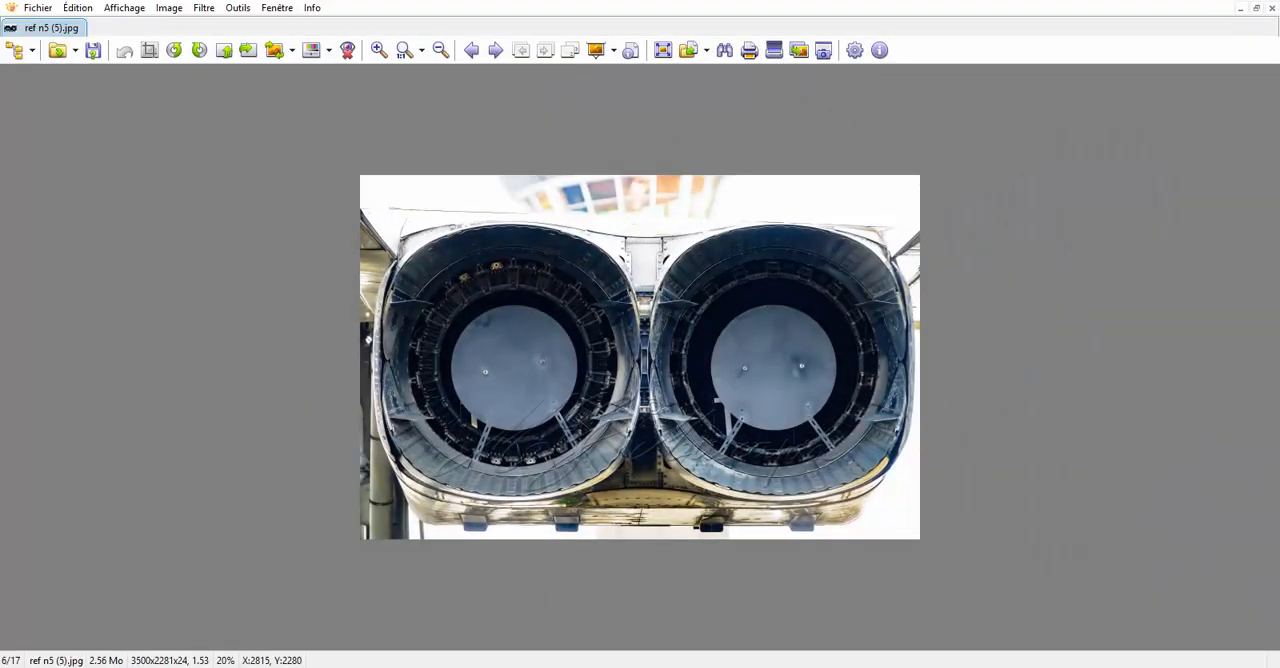
key("alt+Tab")
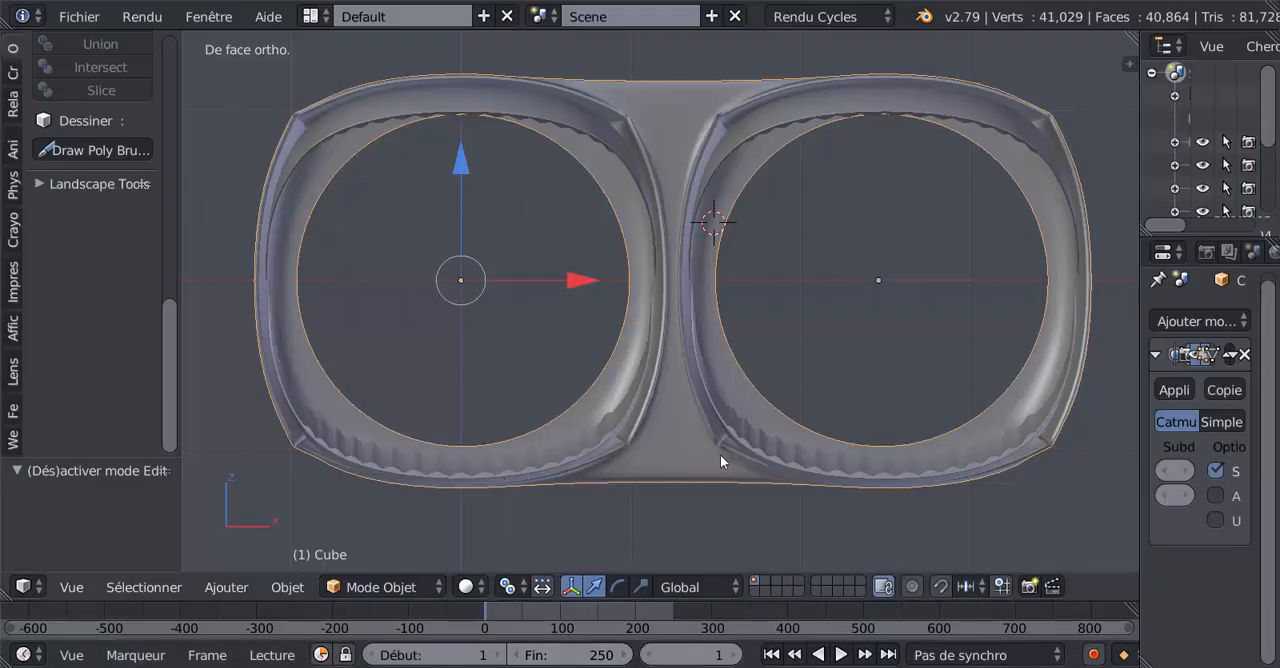
middle_click_drag(720, 454, 625, 494)
key("Tab")
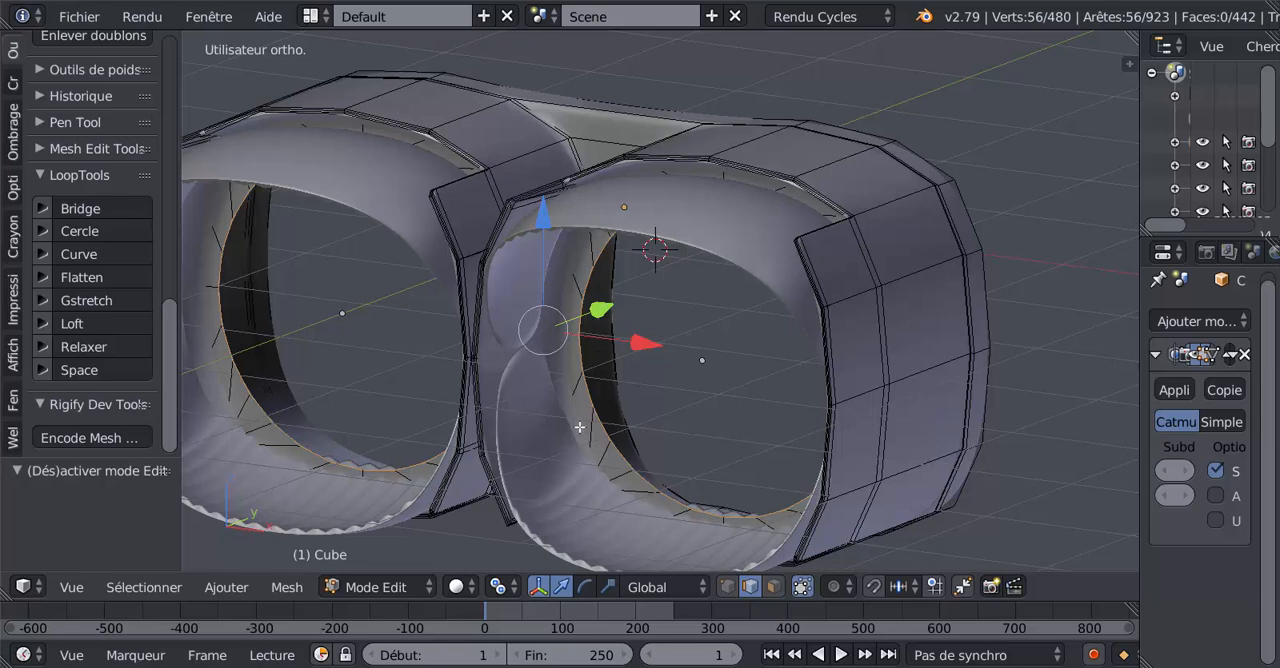
left_click_drag(601, 316, 618, 307)
key("Tab")
key("Tab")
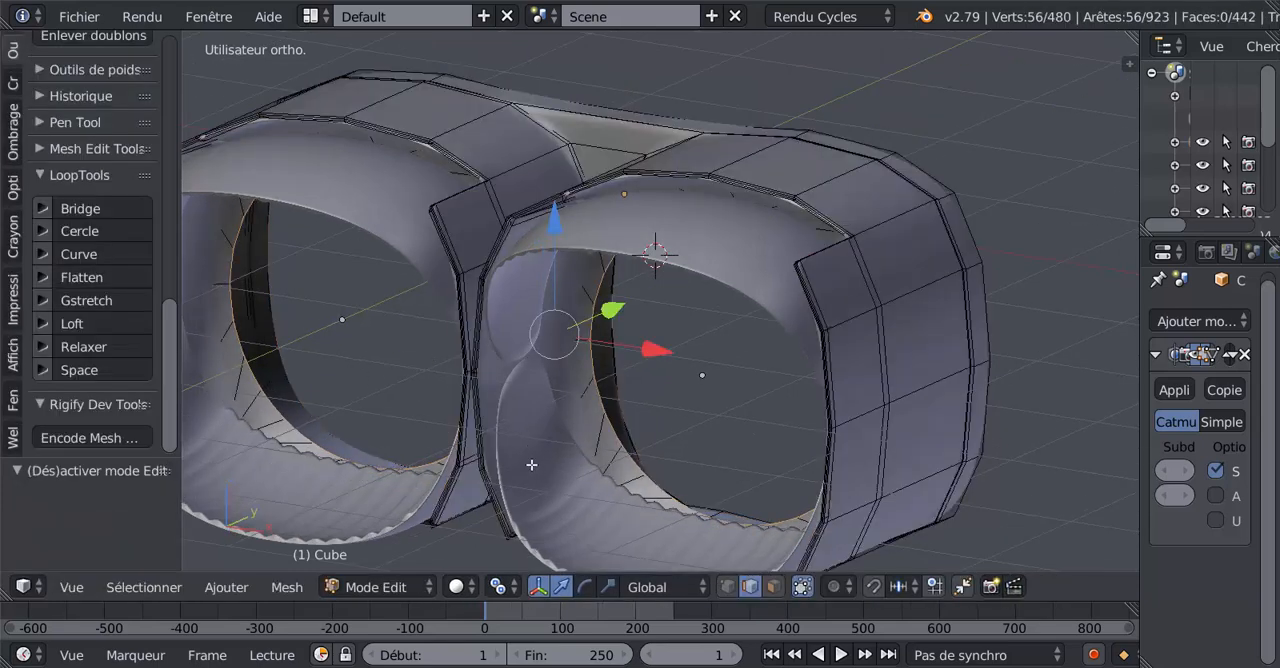
Add one loop cut around the inner wall leading to each circular duct opening, slid outward by about 0.7.
scroll(560, 481, "up", 2)
scroll(559, 471, "down", 2)
middle_click_drag(578, 443, 744, 441)
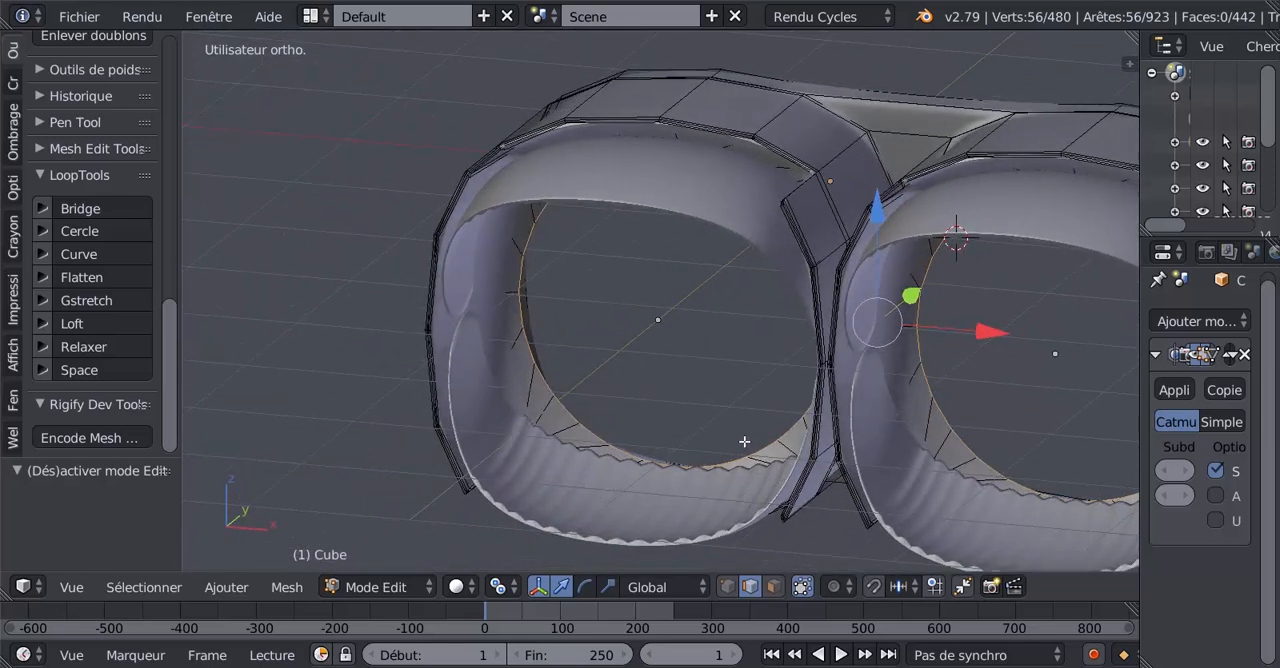
key("ctrl+r")
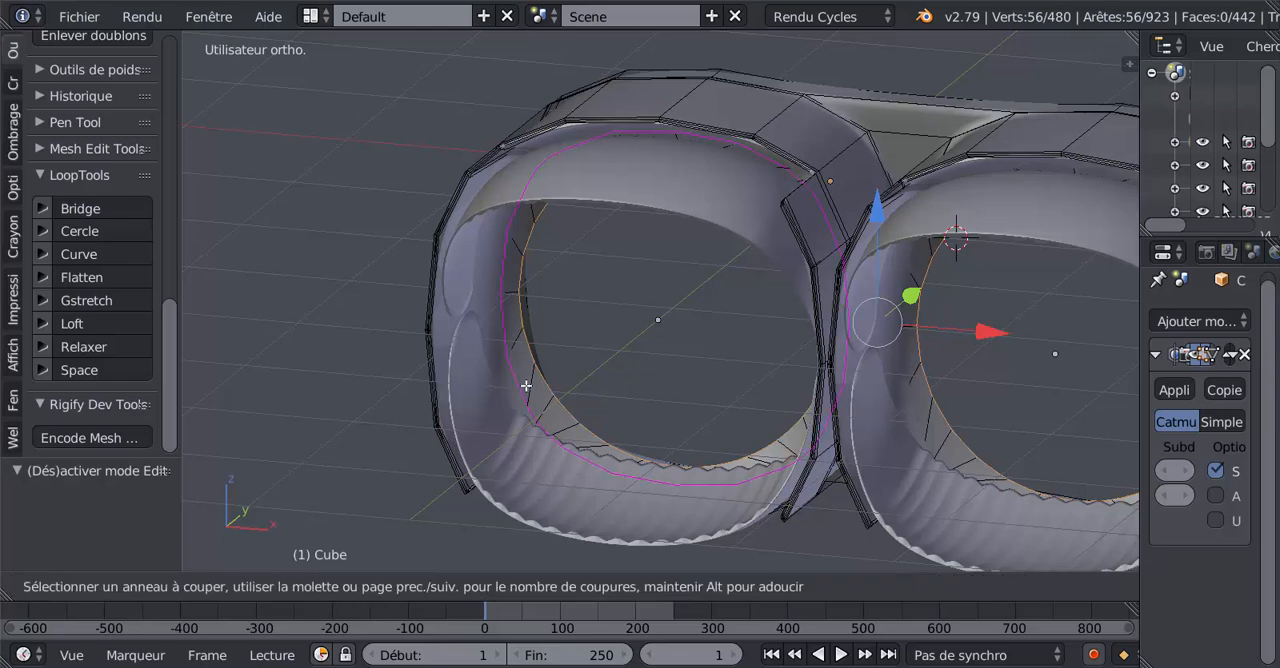
left_click(525, 385)
left_click(508, 413)
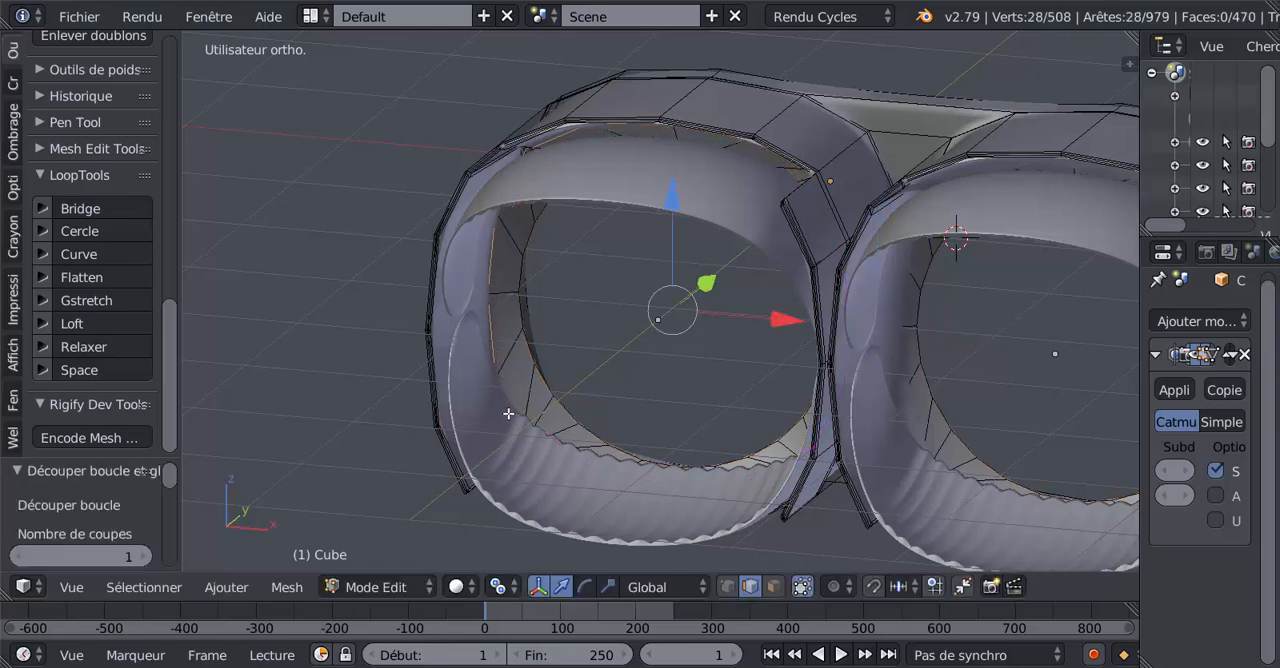
key("ctrl+r")
left_click(932, 421)
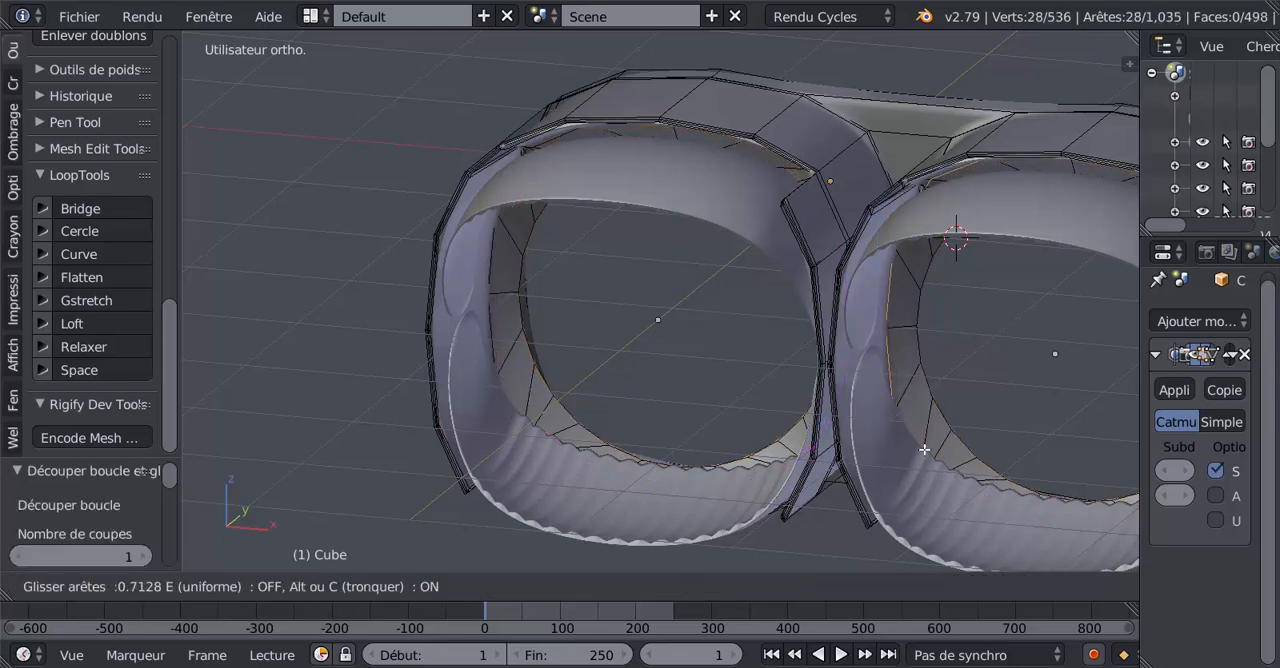
left_click(921, 455)
Examine the smoothed inner duct walls and circular openings in object and edit modes, from several angles and in front orthographic view.
key("Tab")
scroll(895, 478, "down", 4)
middle_click_drag(905, 466, 1000, 345)
key("Tab")
key("Tab")
scroll(957, 366, "up", 3)
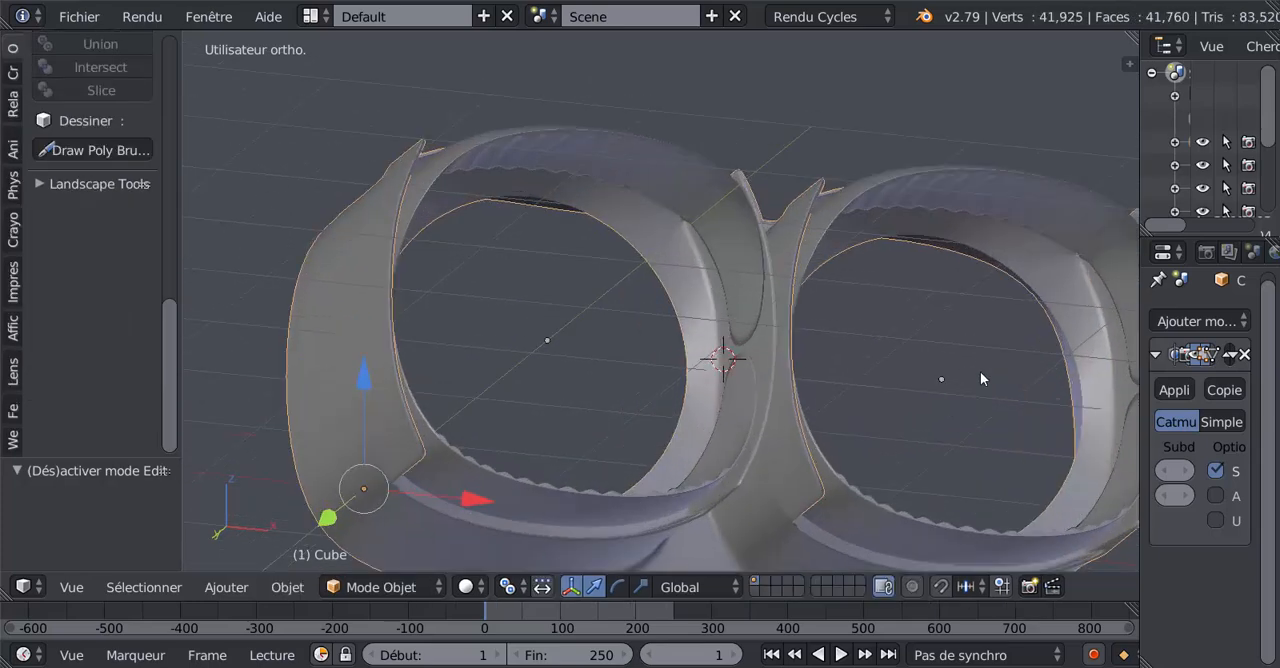
scroll(981, 370, "down", 2)
mouse_move(983, 368)
middle_mouse_down()
mouse_move(968, 403)
mouse_move(944, 396)
mouse_move(960, 374)
middle_mouse_up()
key("Tab")
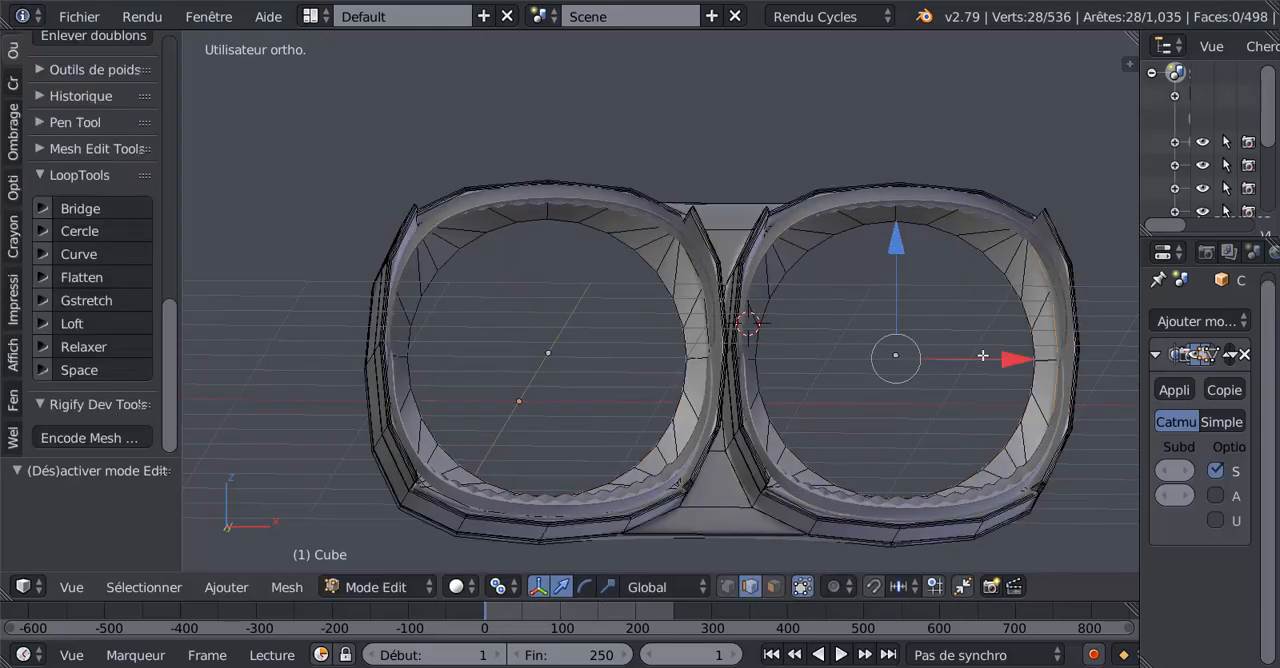
middle_click_drag(1025, 309, 1049, 309)
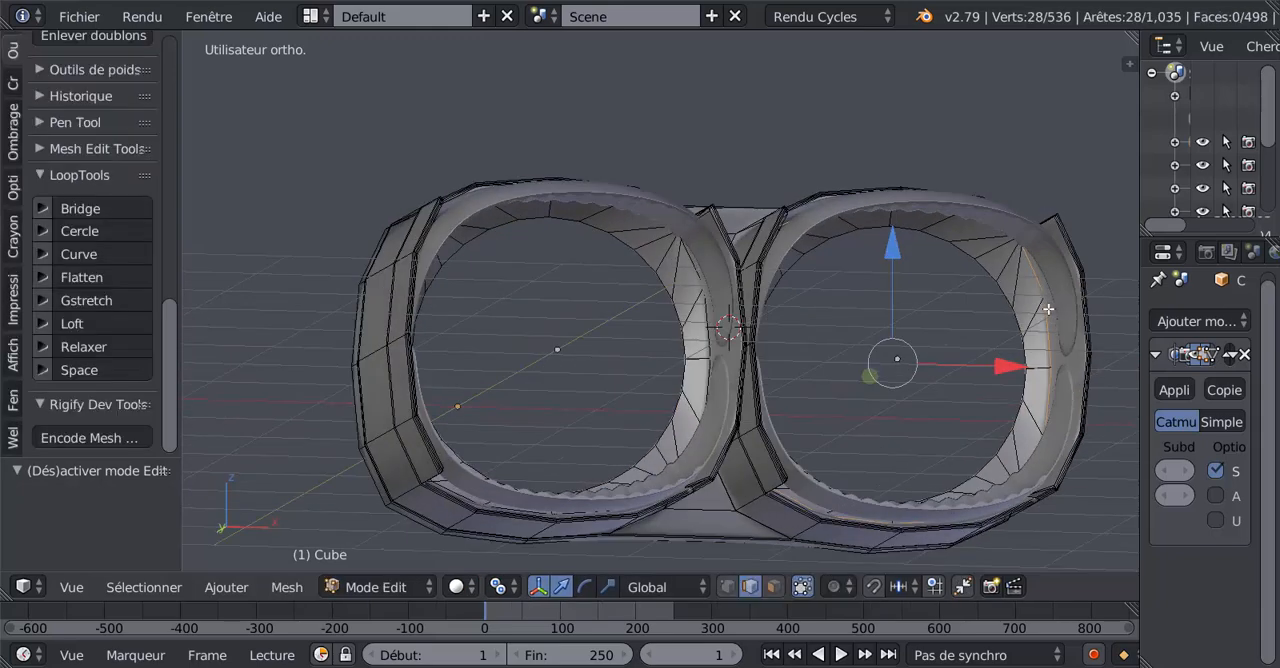
key("Tab")
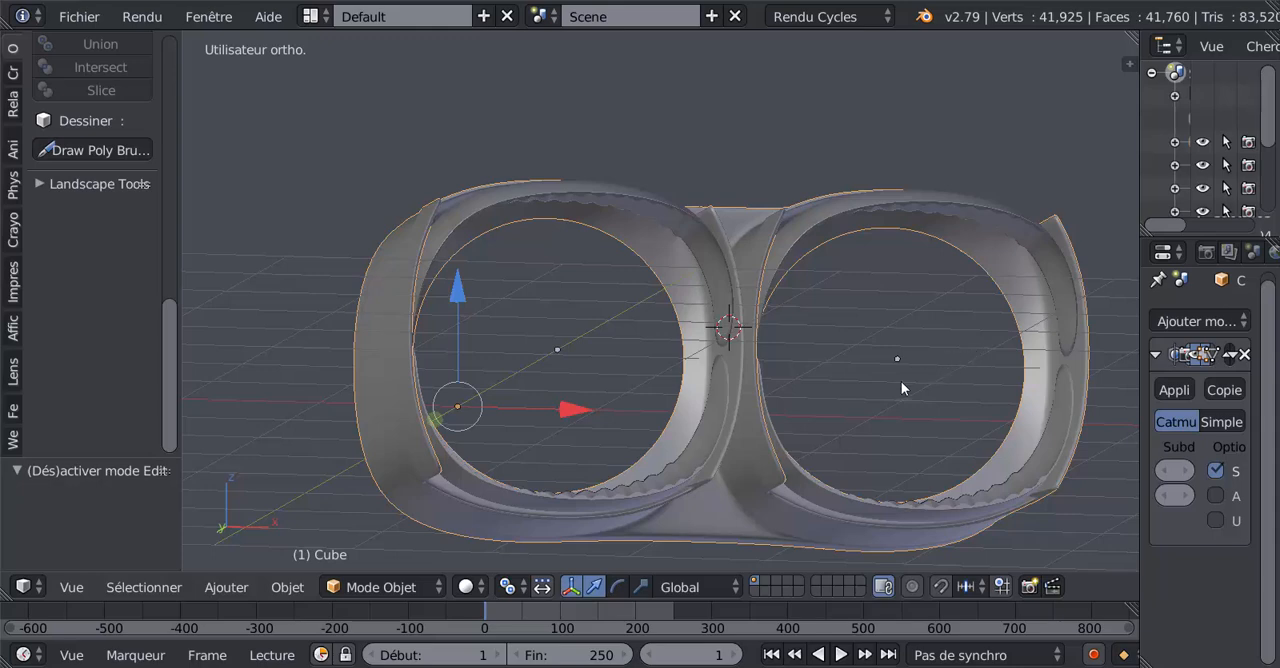
mouse_move(901, 381)
middle_mouse_down()
mouse_move(866, 396)
mouse_move(898, 390)
middle_mouse_up()
key("KP_1")
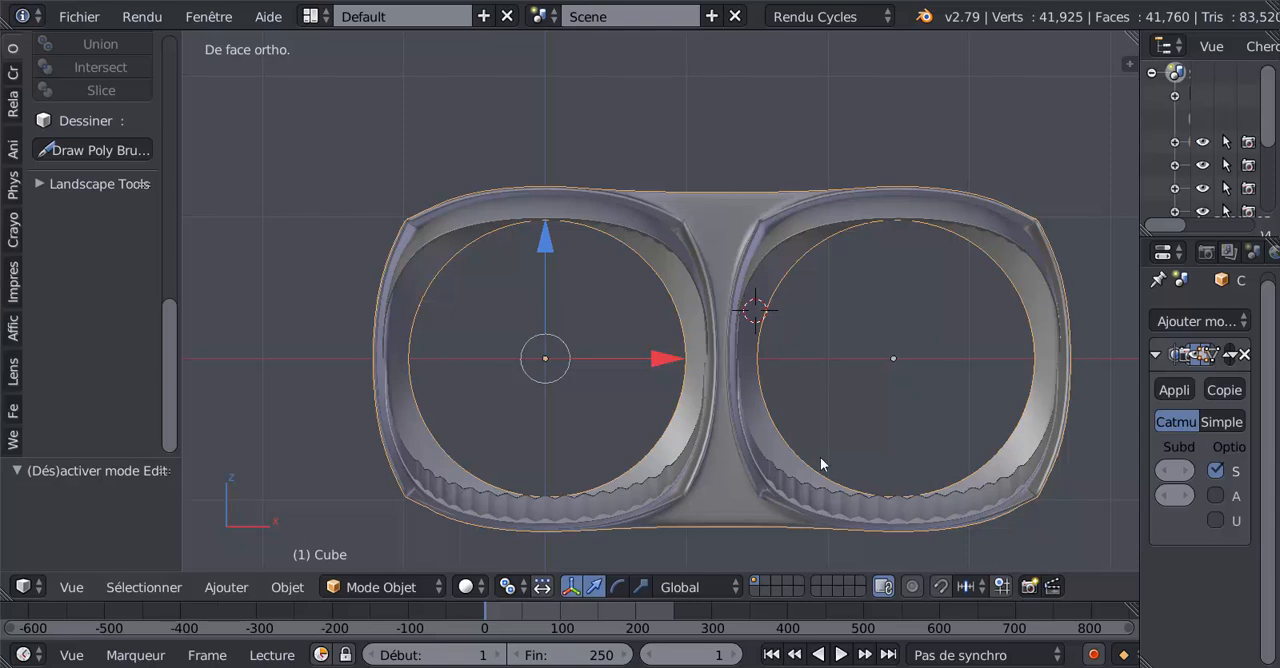
Switch to XnView and inspect the inner rings of both nozzles at closer range in ref n5 (5).jpg.
mouse_move(572, 660)
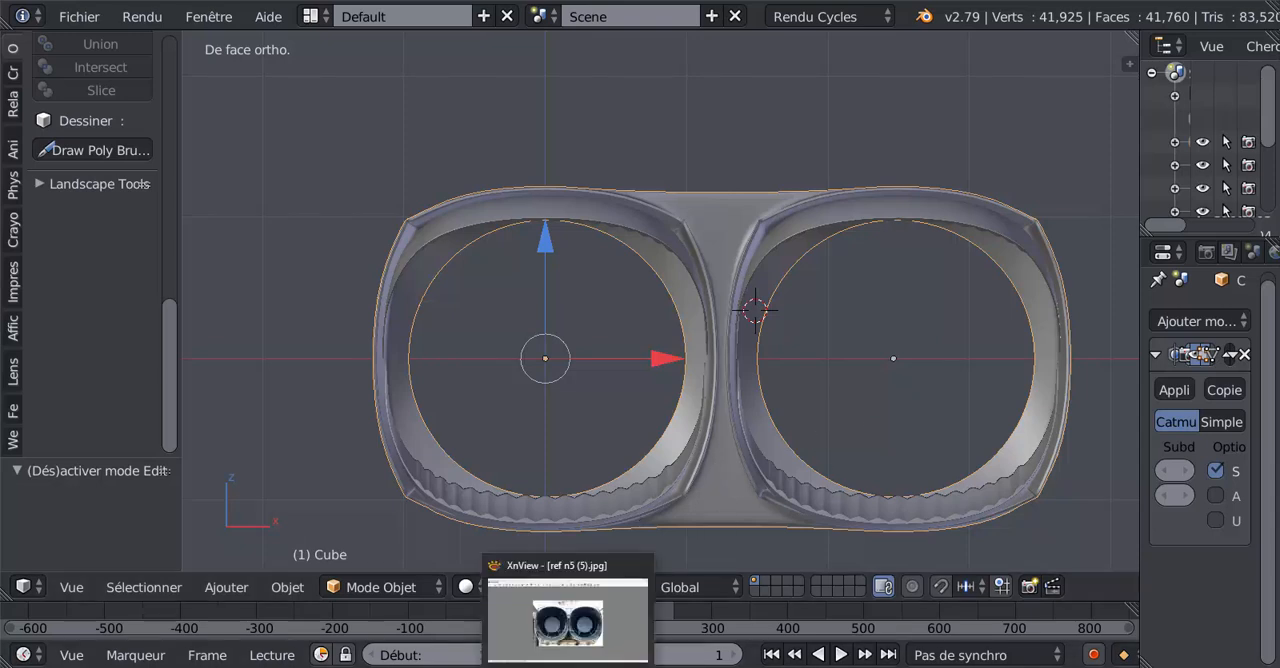
left_click(568, 638)
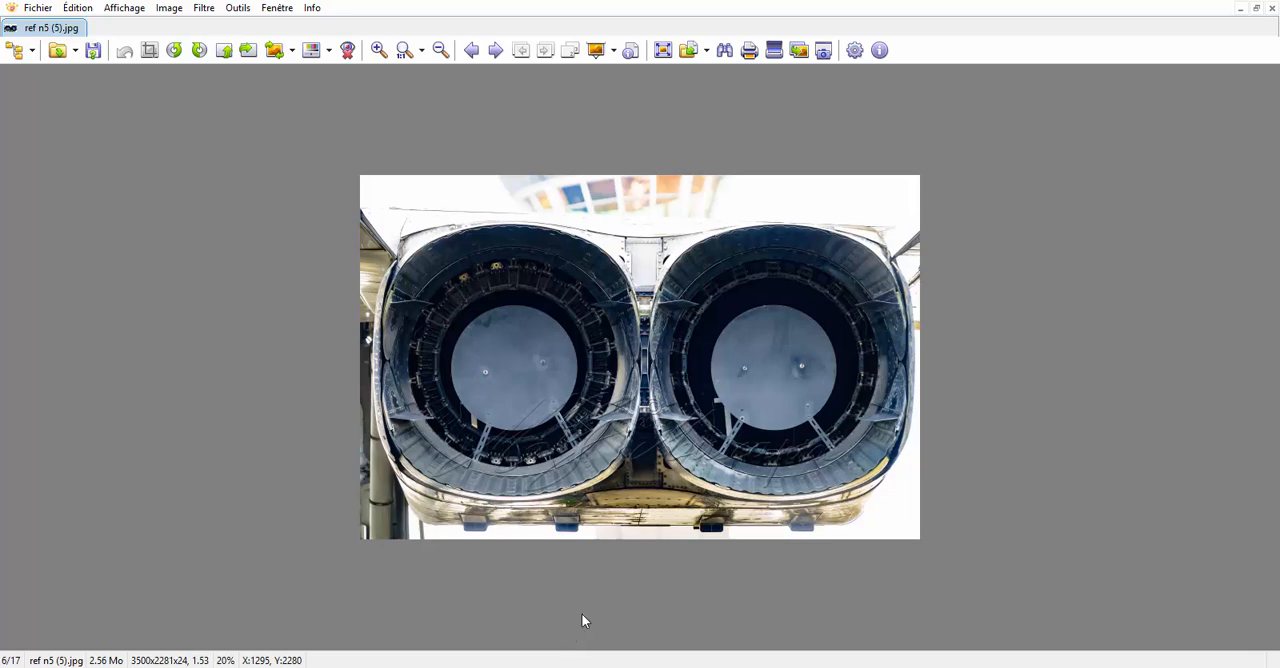
scroll(573, 457, "up", 1)
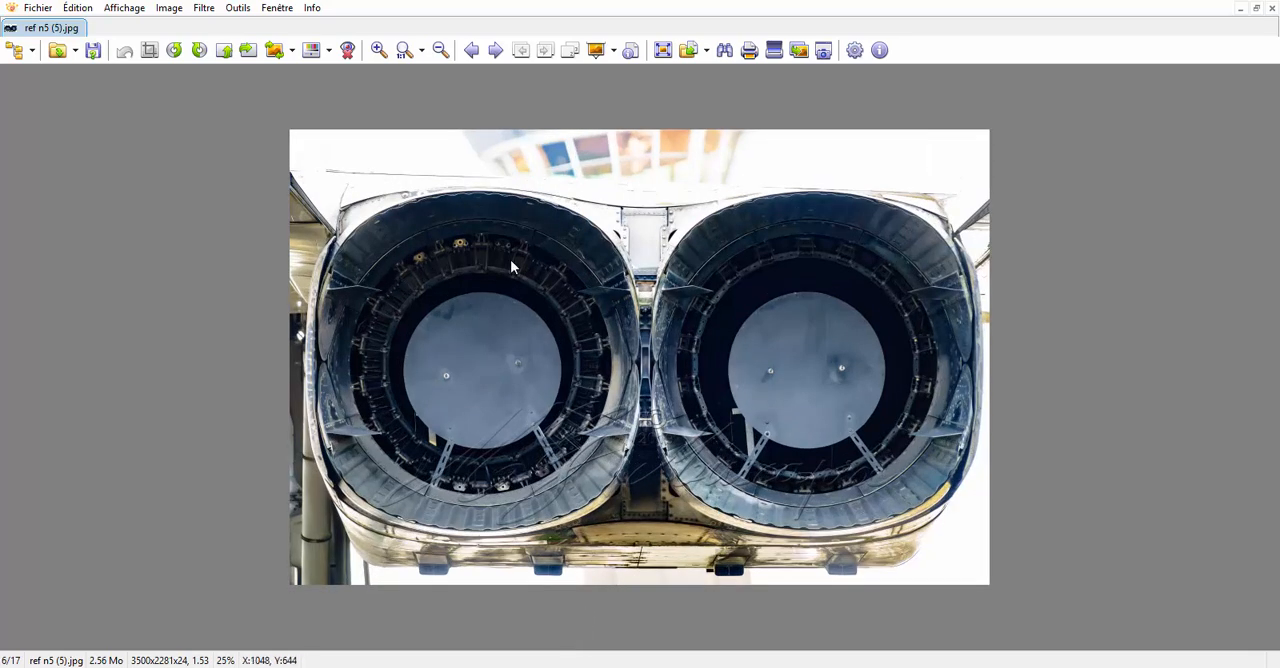
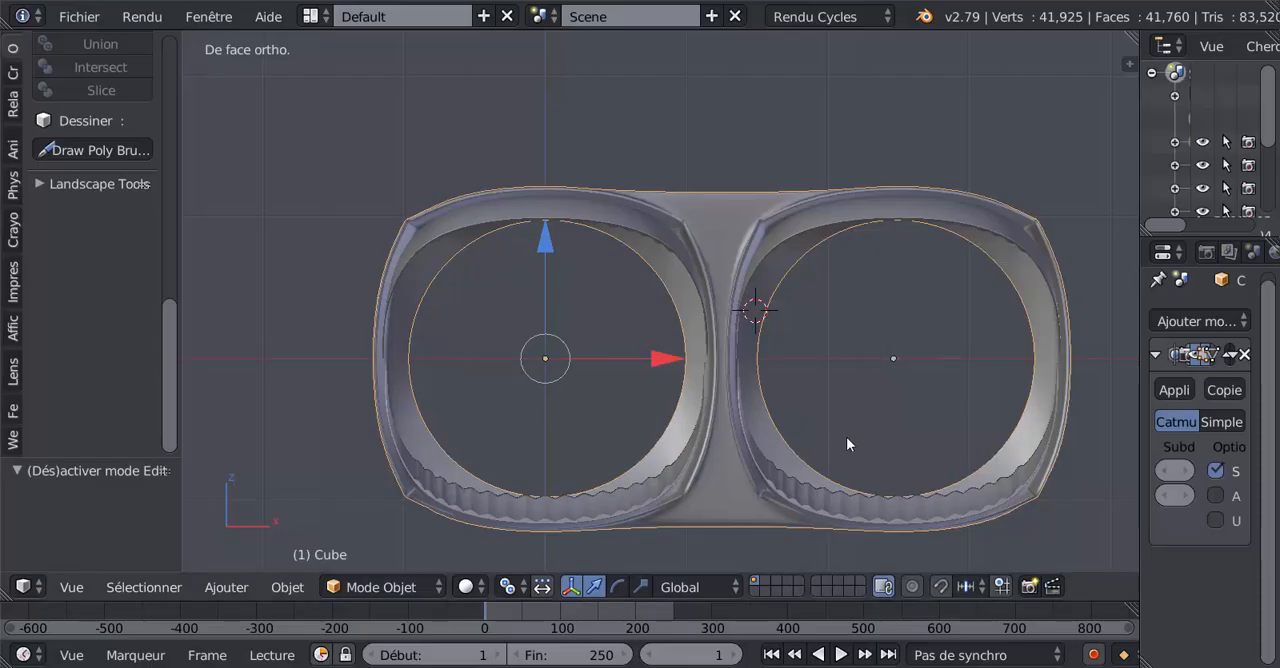
Return to Blender and select only the left duct's circular opening edge loop in the shell mesh, with the pivot point set to Barycentre.
scroll(845, 436, "up", 2)
middle_click_drag(843, 441, 780, 377, "shift")
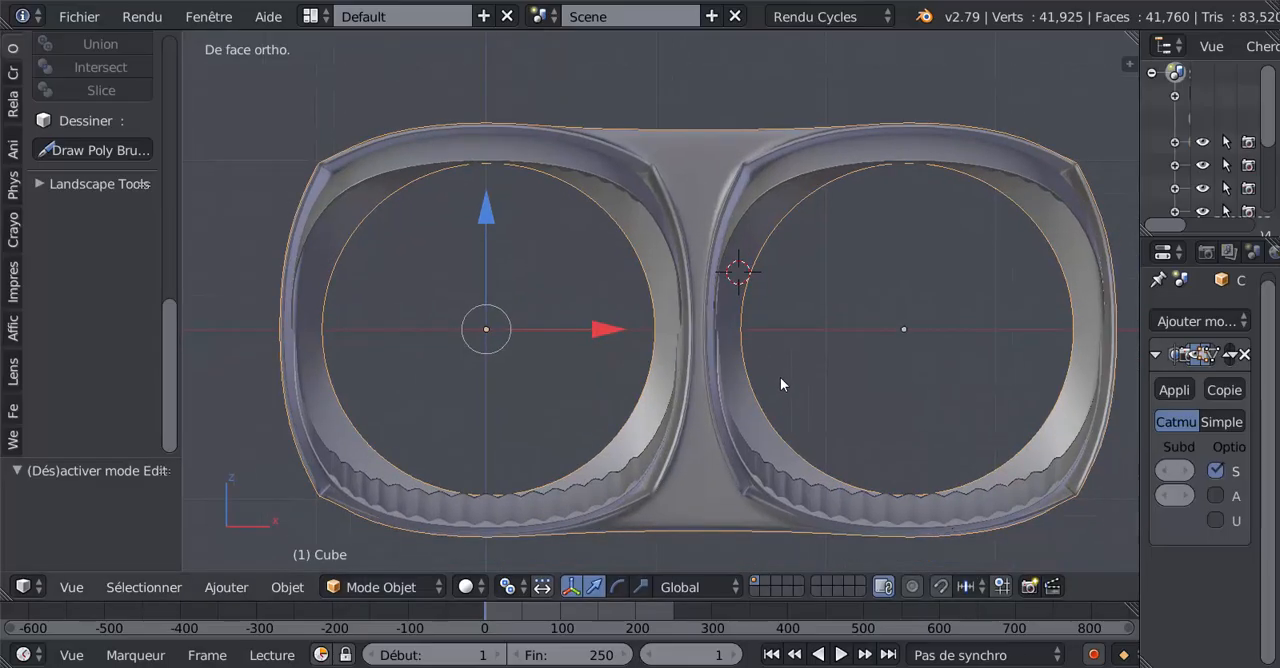
key("Tab")
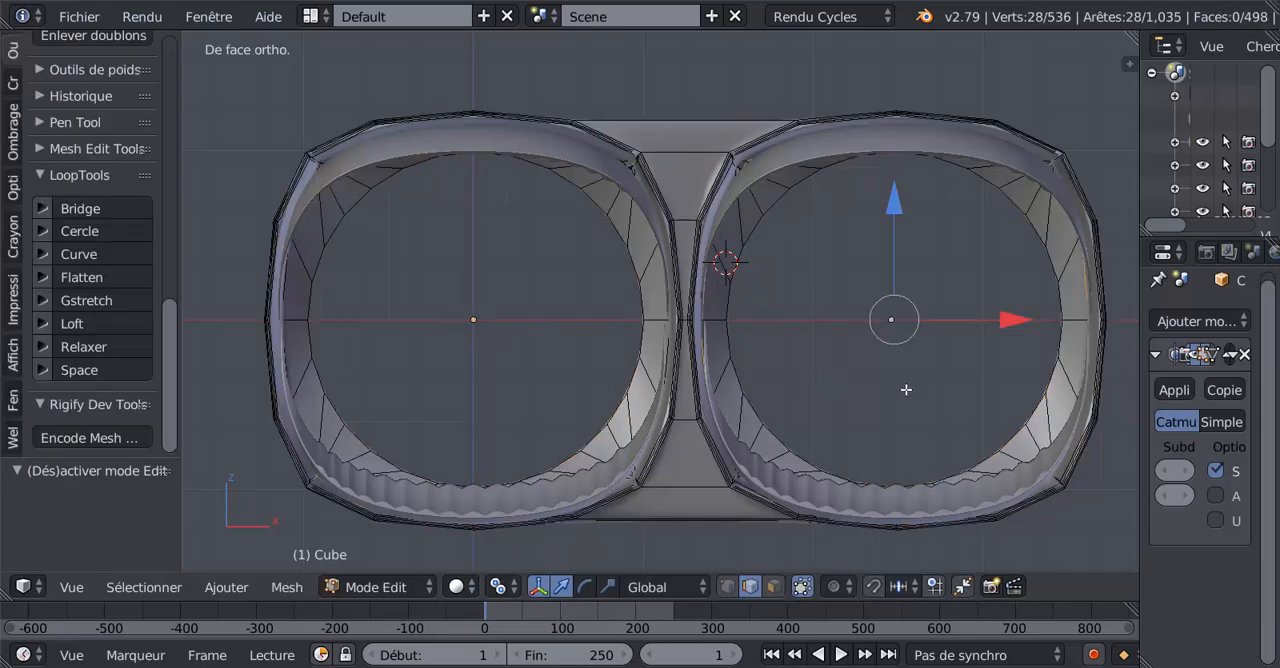
right_click(1038, 290, "alt")
right_click(625, 296, "alt+shift")
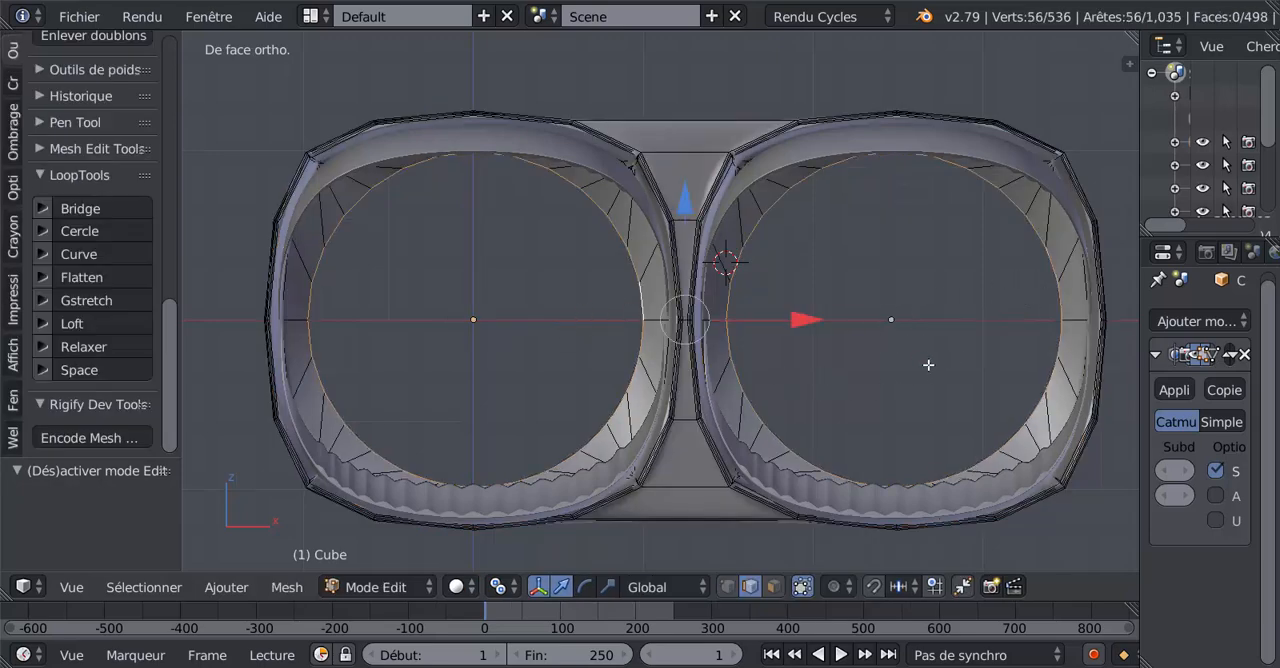
scroll(928, 365, "down", 1)
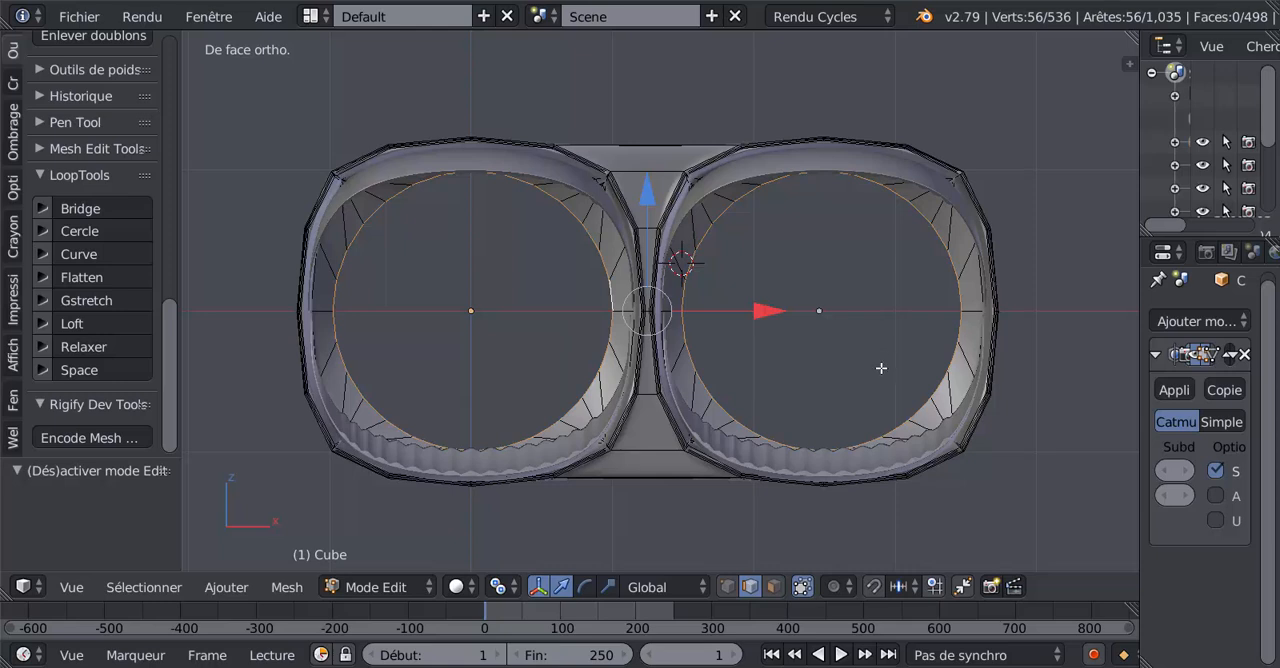
right_click(579, 322, "alt")
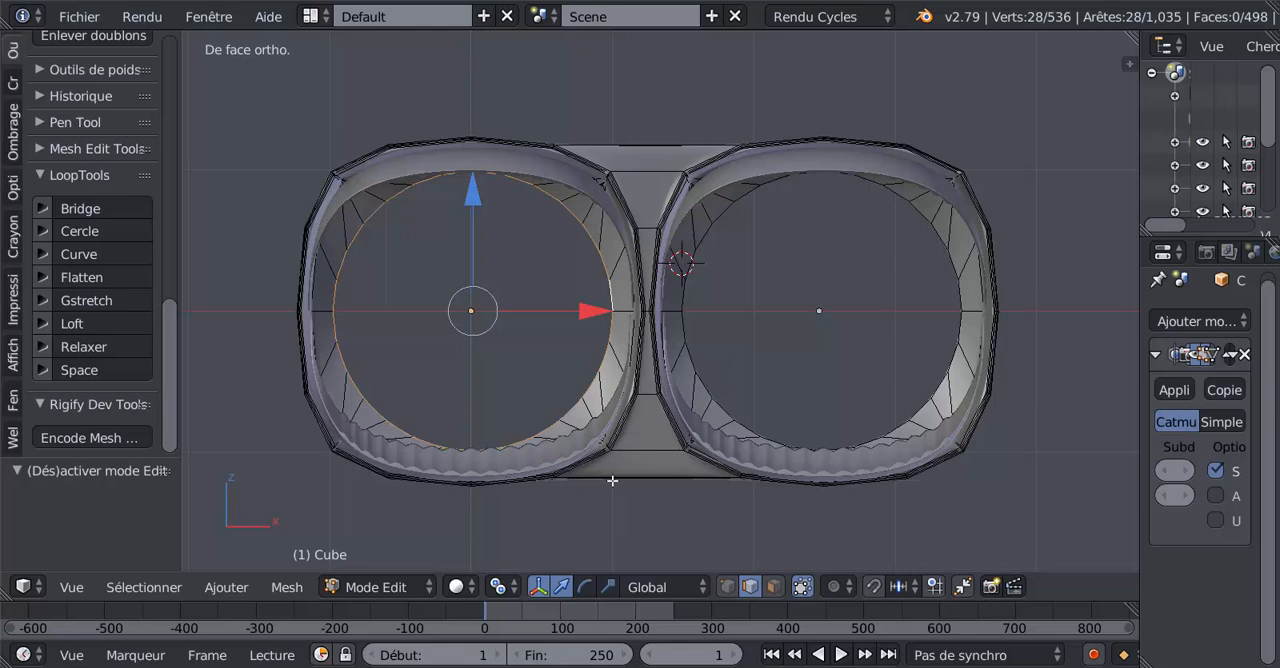
left_click(503, 587)
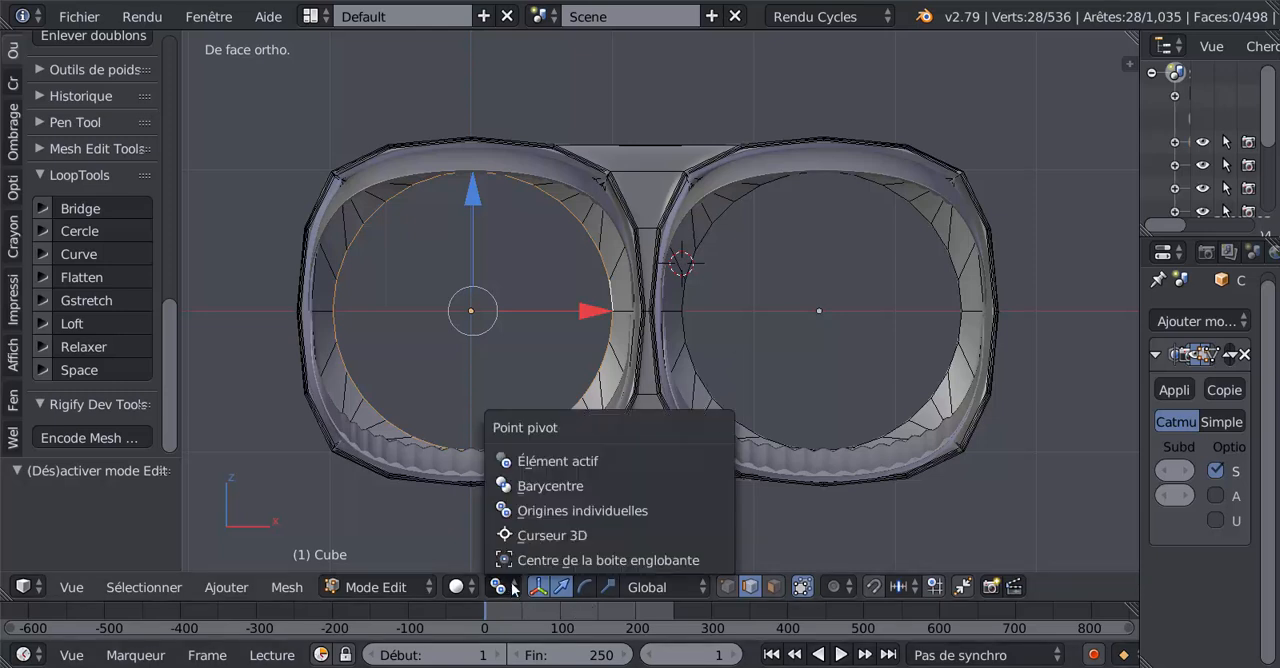
left_click(547, 486)
Duplicate the selected circular loop in place and move the copy about 2.886 along the Y axis, behind the shell.
key("shift+d")
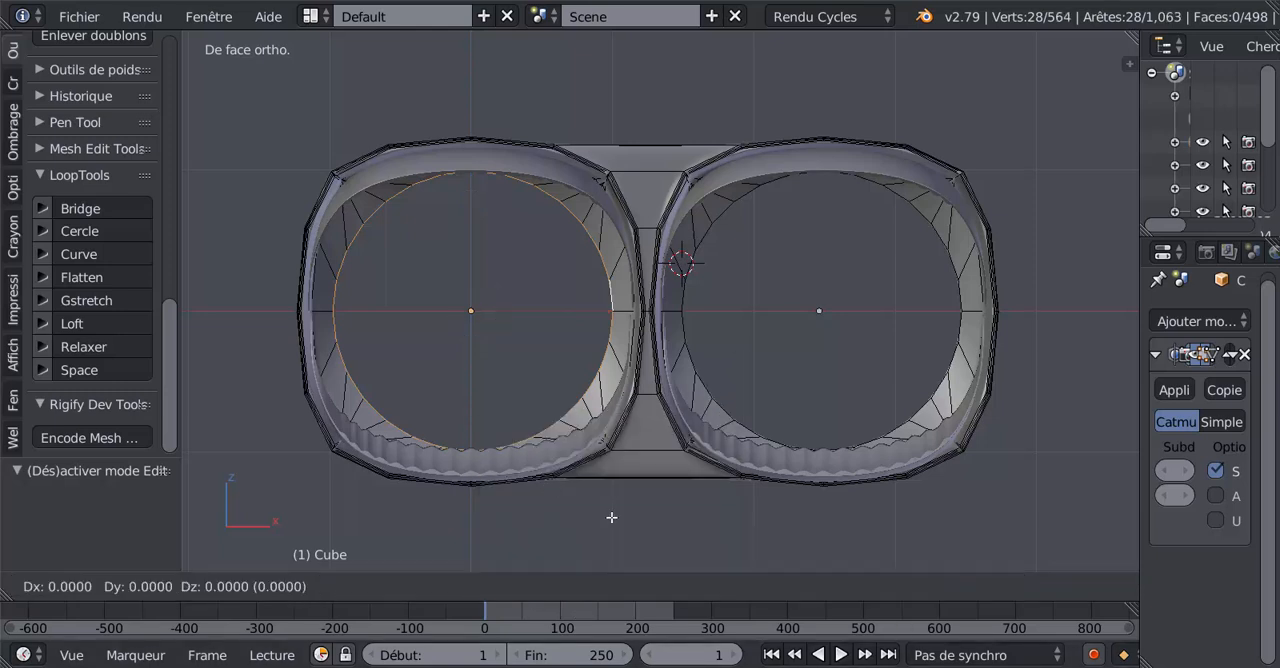
right_click(611, 517)
middle_click_drag(611, 517, 511, 512)
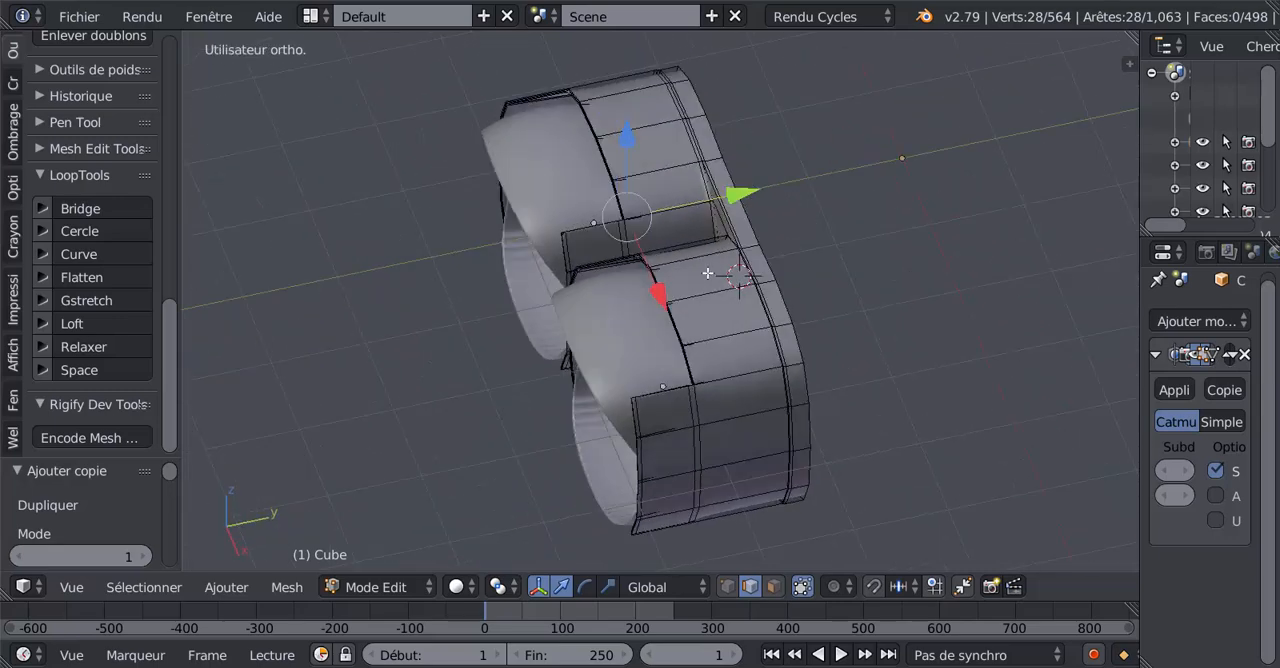
left_click_drag(749, 191, 1008, 143)
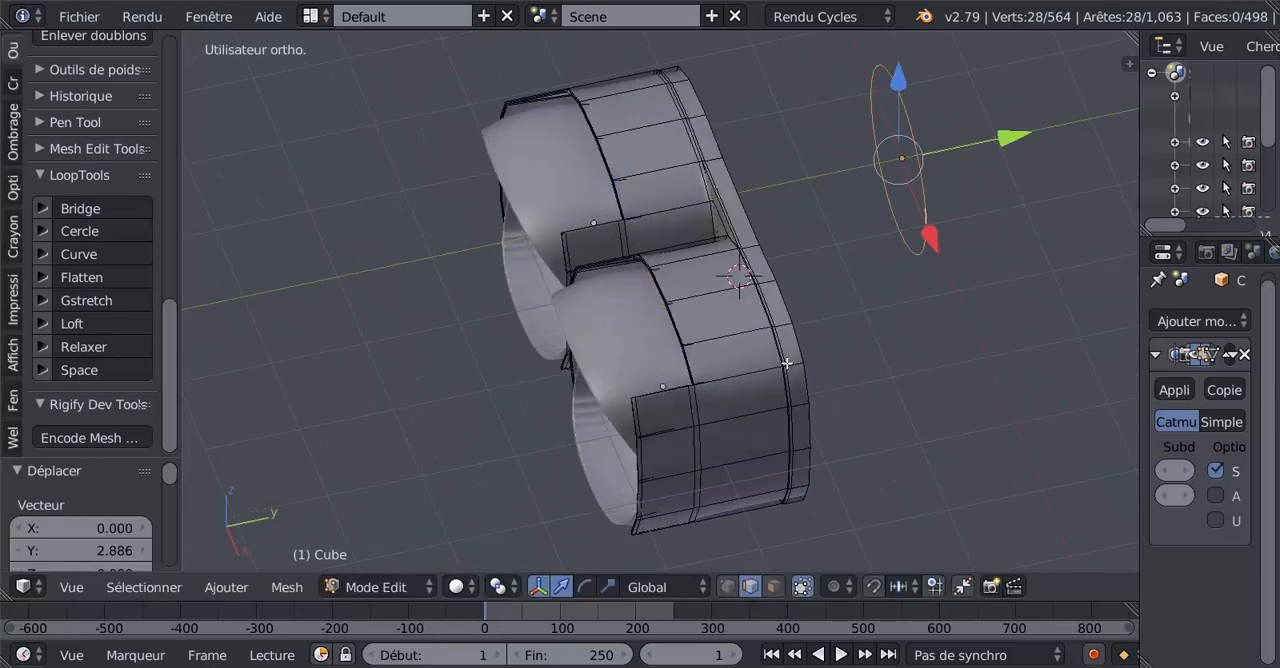
middle_click_drag(740, 418, 813, 451)
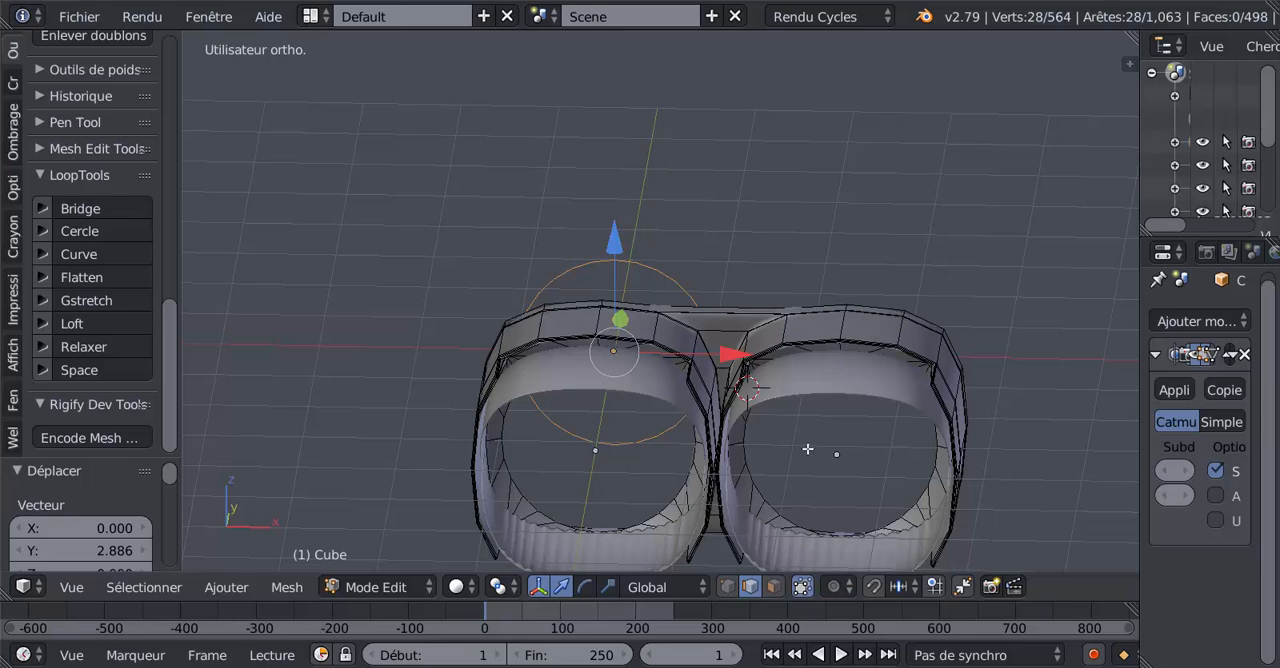
Leave mesh editing and hide the upper inner panels of both ducts (Cube.004).
key("Tab")
right_click(797, 374)
right_click(808, 346, "shift")
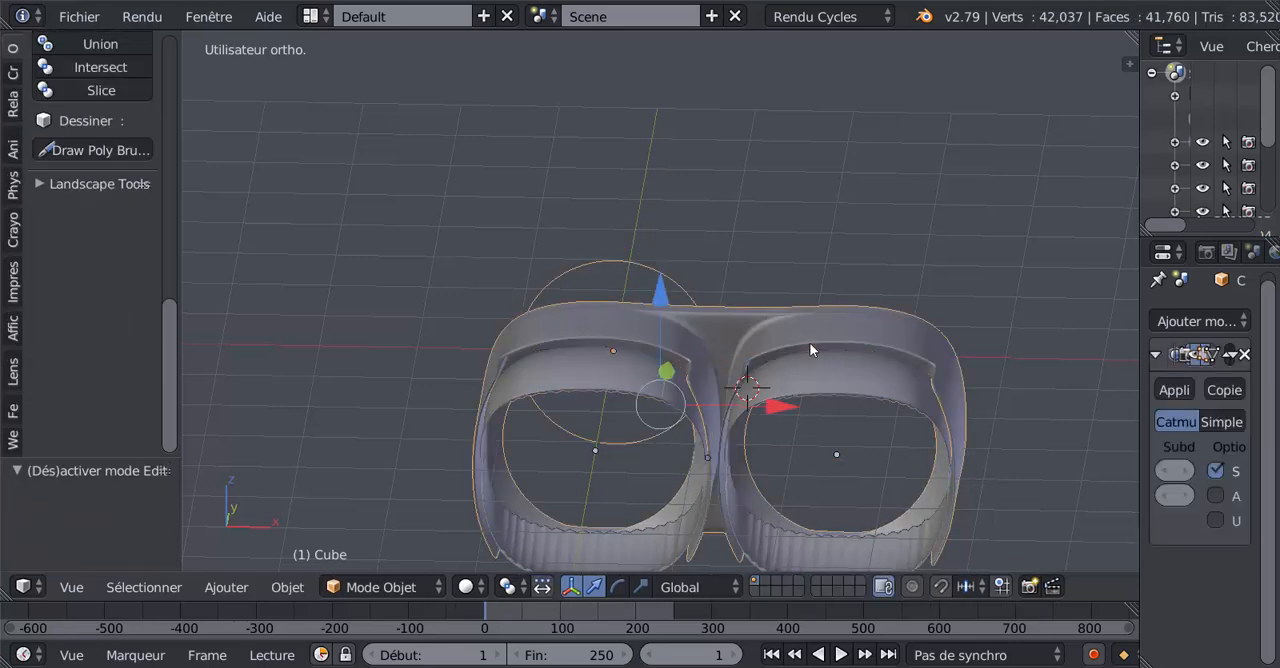
middle_click_drag(795, 350, 814, 437)
right_click(809, 399)
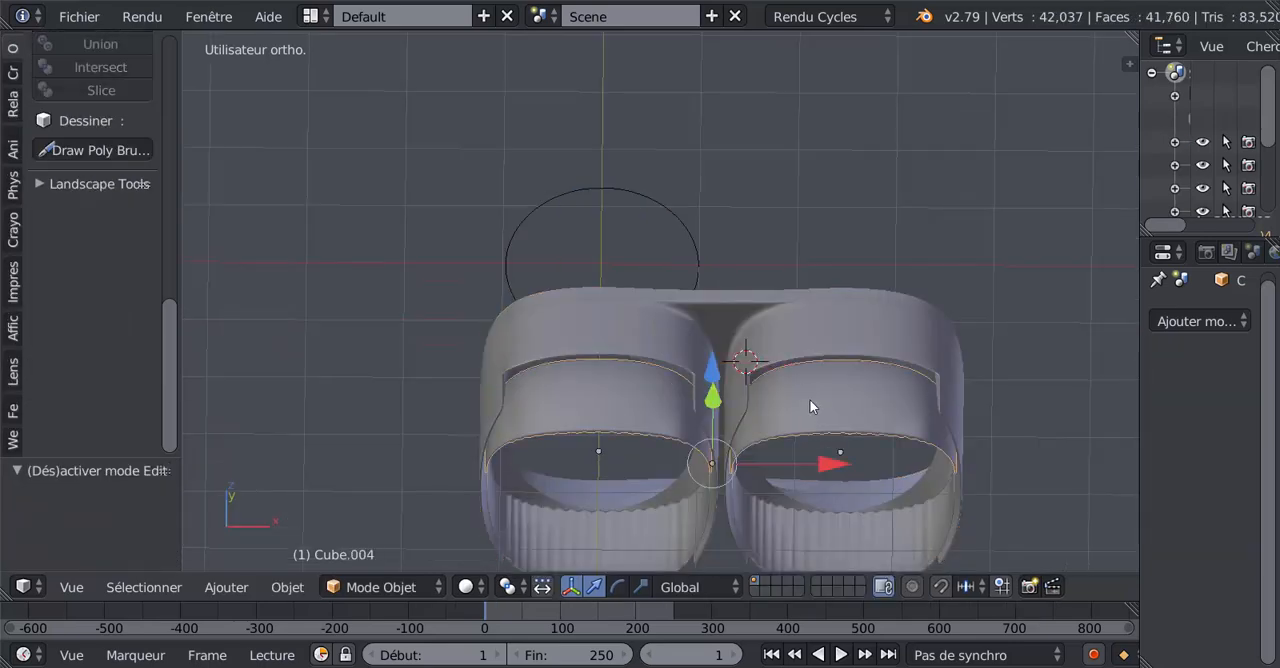
key("h")
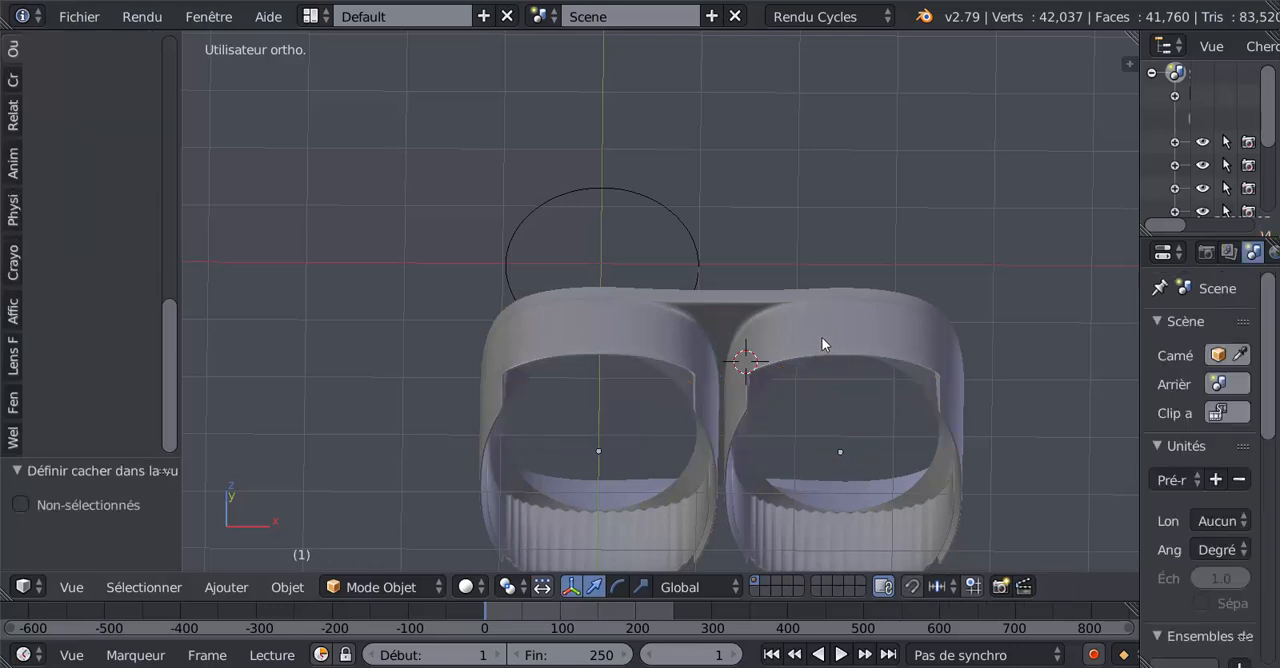
right_click(822, 344)
key("g")
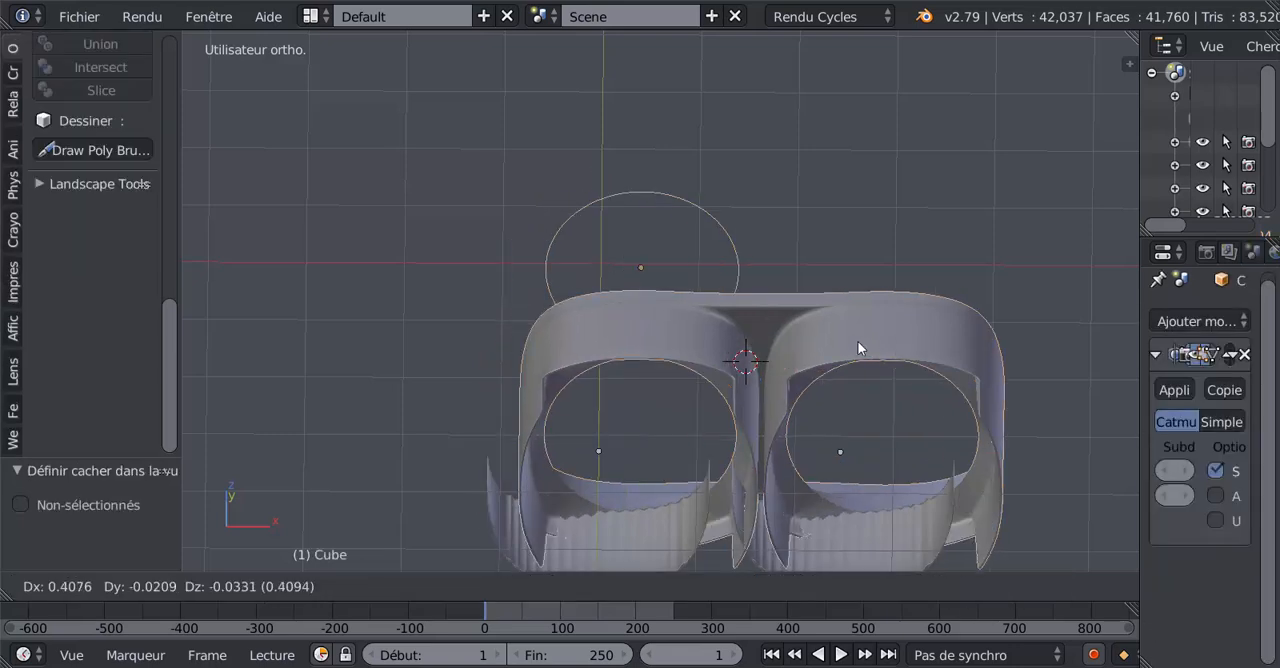
right_click(817, 351)
key("h")
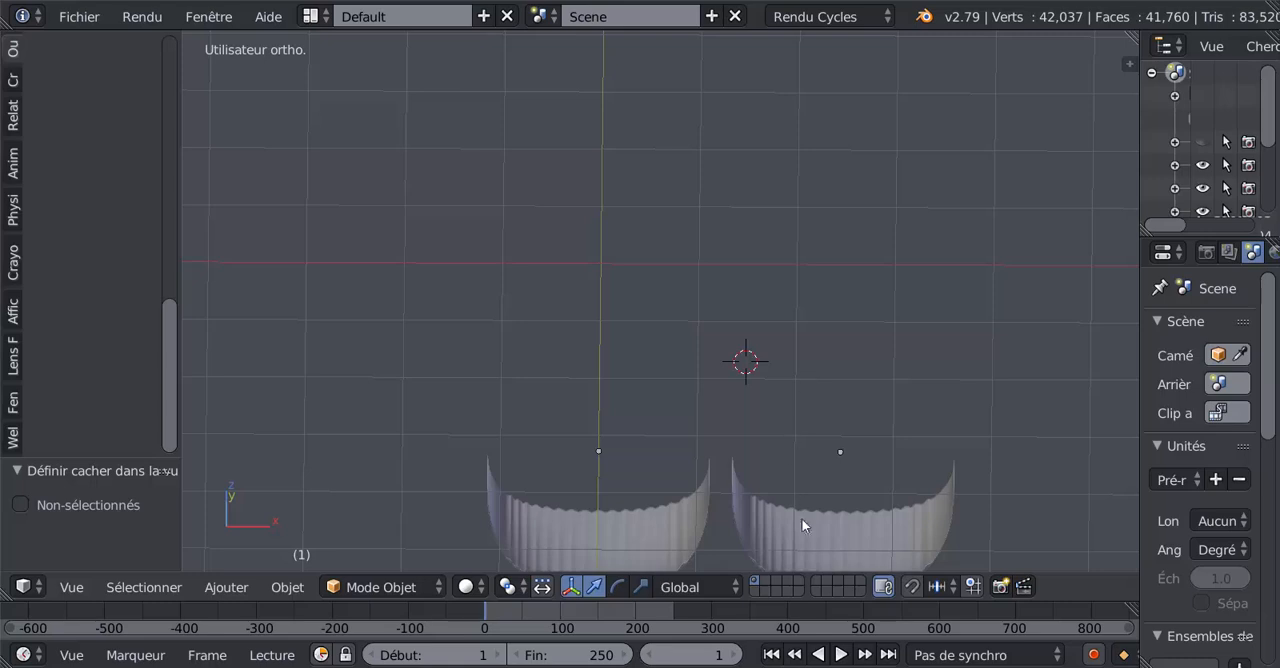
key("alt+h")
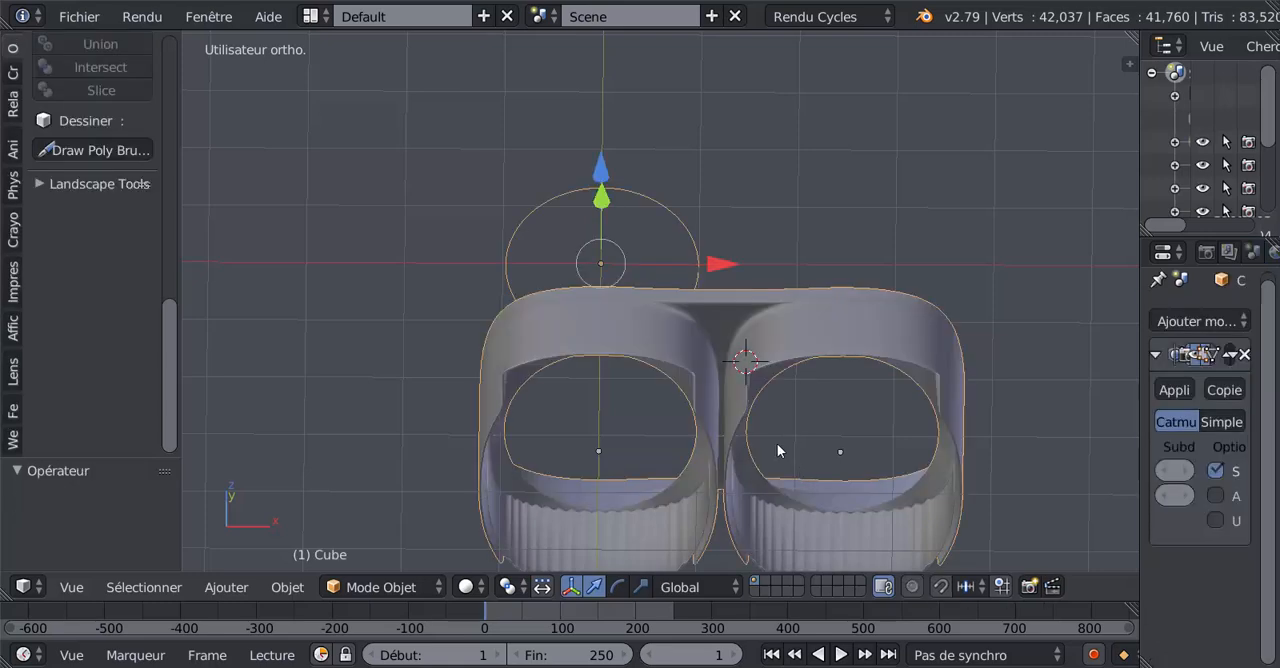
Separate the duplicated circular loop from the shell mesh into its own object and return to object mode.
middle_click_drag(777, 443, 748, 302)
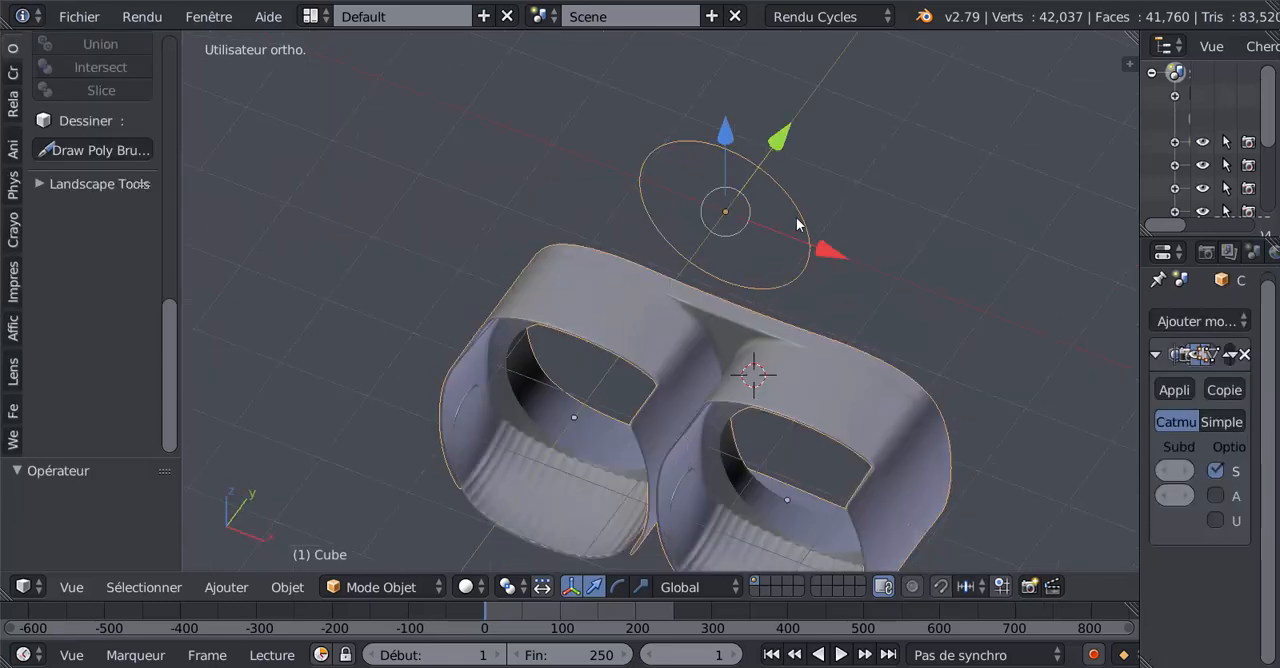
key("Tab")
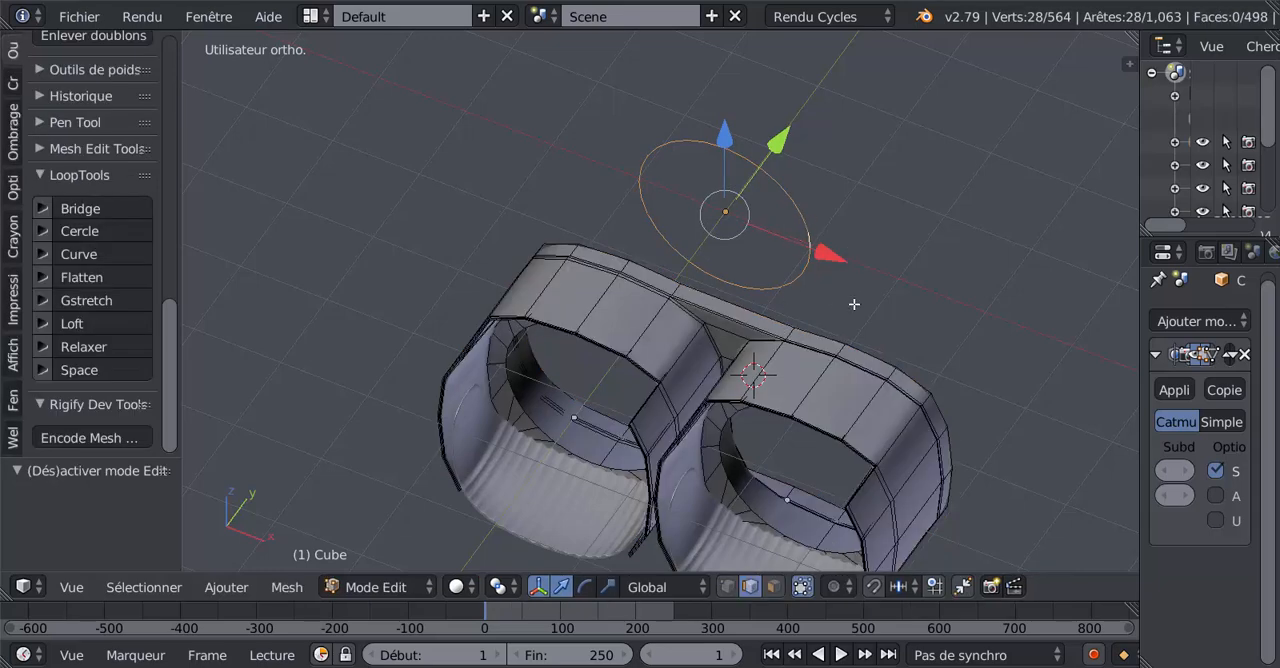
key("p")
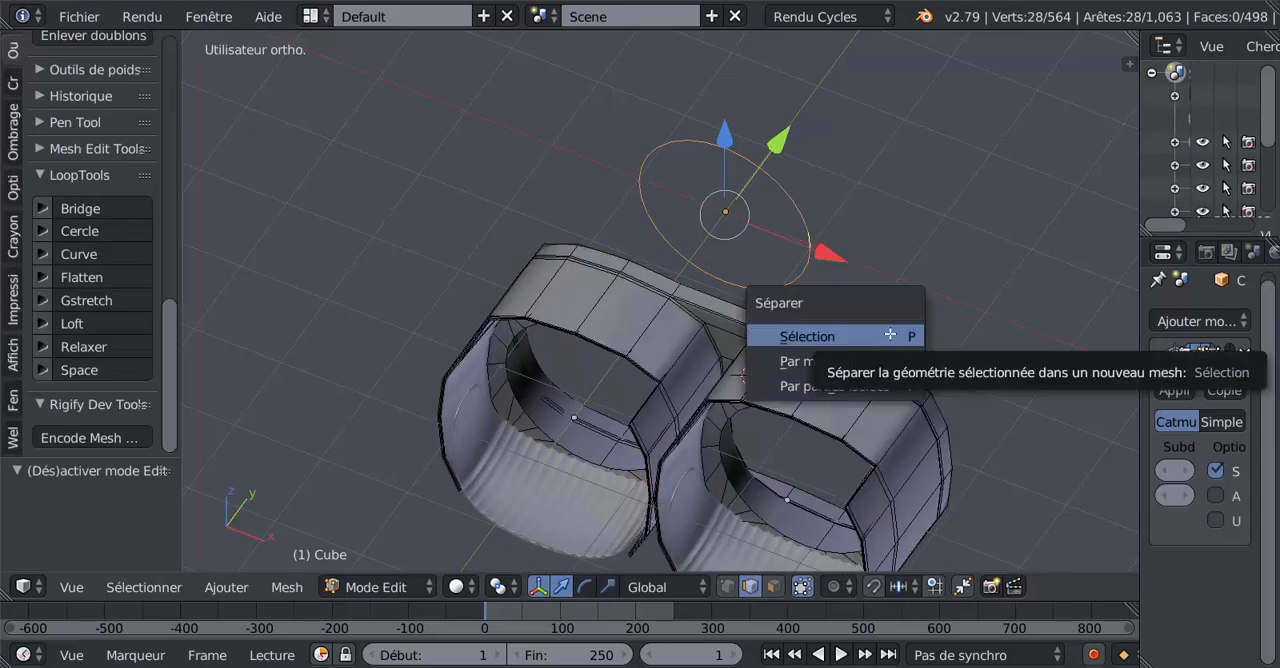
left_click(888, 336)
right_click(847, 379)
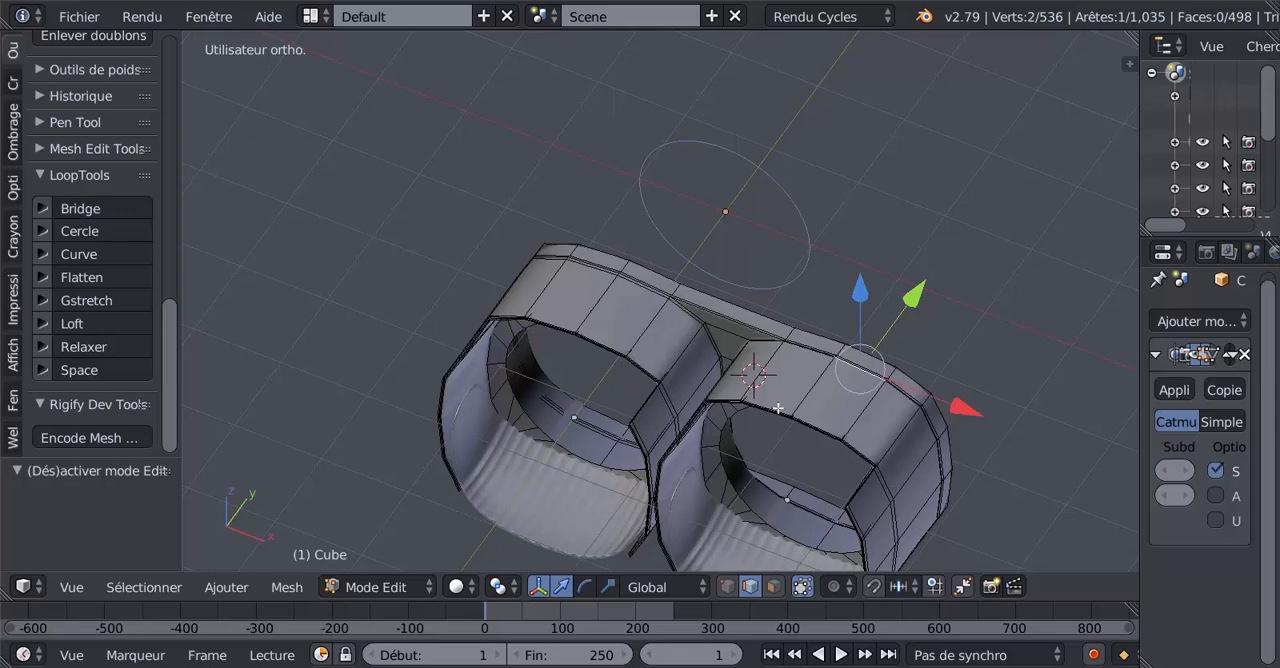
key("Tab")
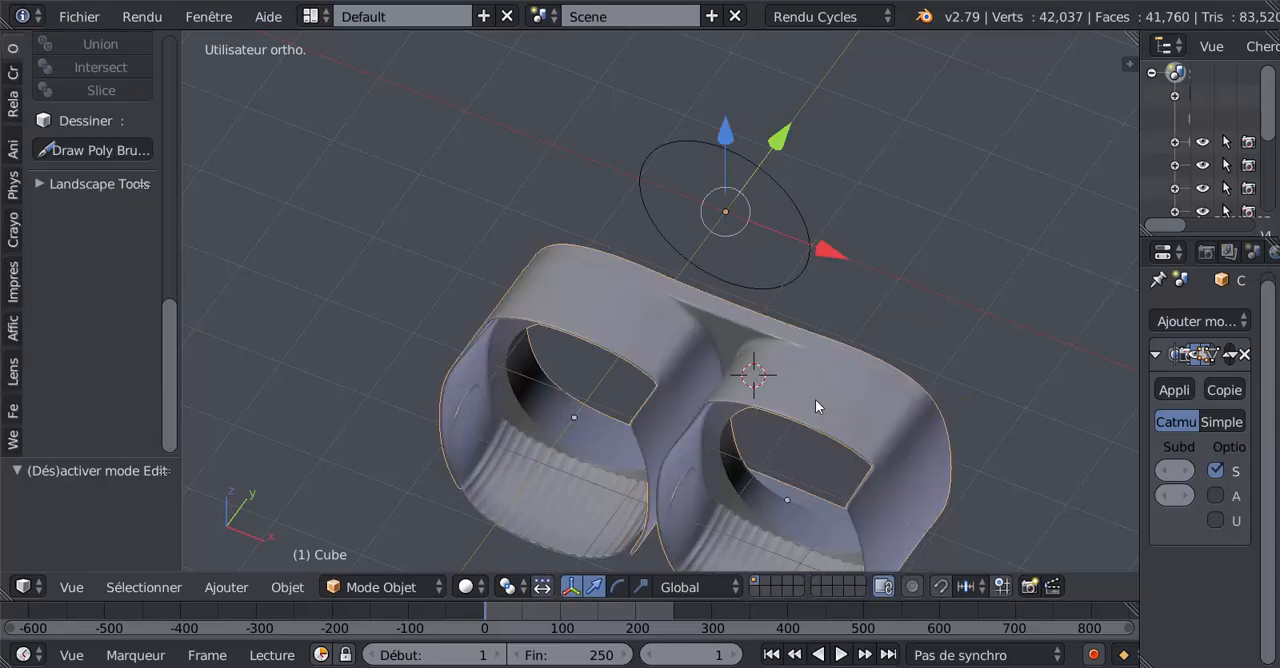
Hide the shell and the ribbed lower duct panels, and show the separated circle in front orthographic view.
key("h")
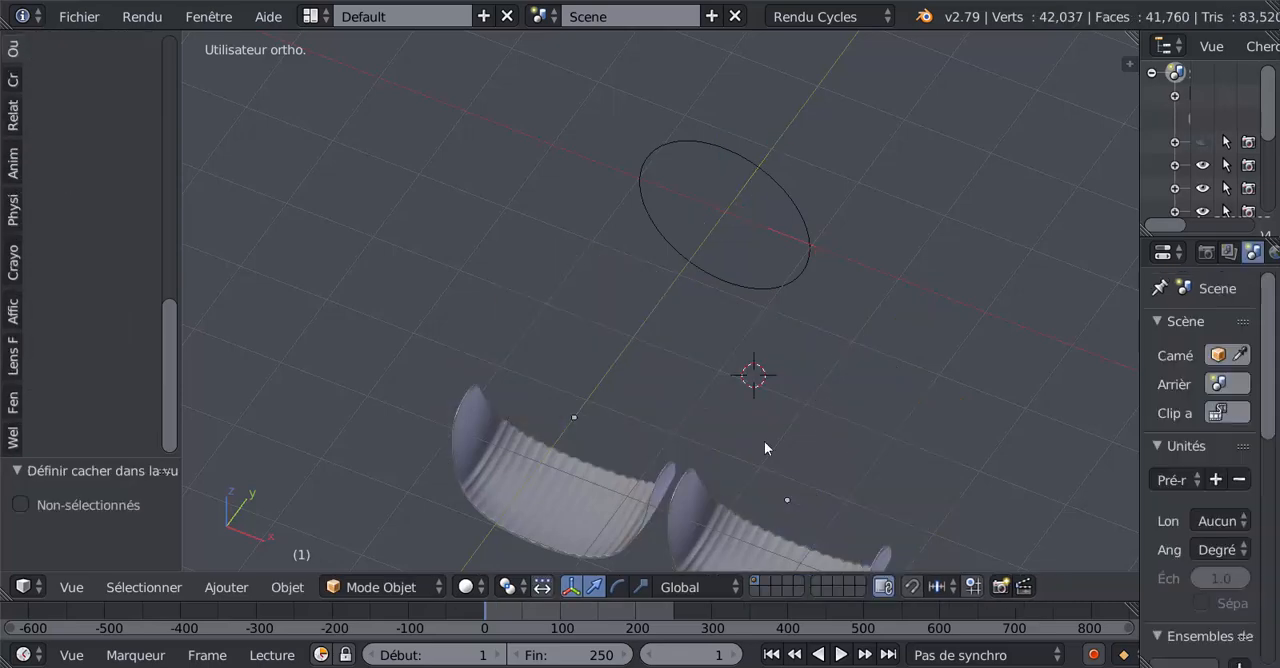
right_click(704, 532)
key("h")
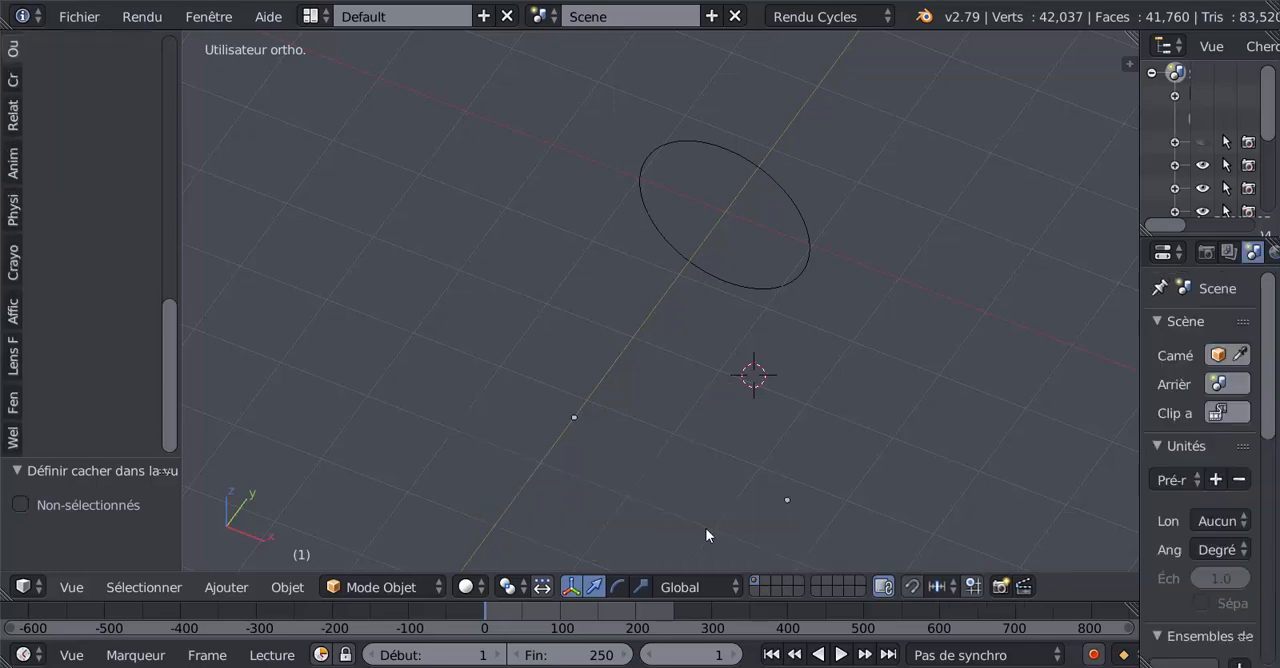
right_click(771, 310)
mouse_move(766, 388)
middle_mouse_down()
mouse_move(765, 374)
mouse_move(748, 391)
middle_mouse_up()
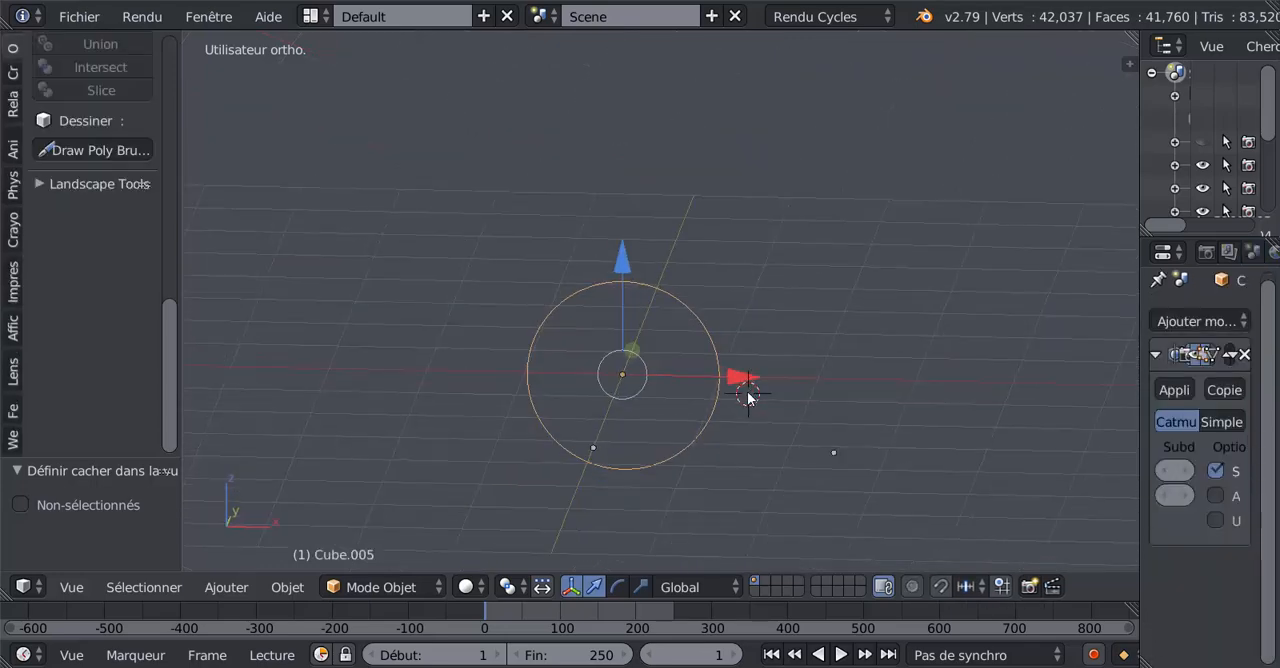
key("KP_1")
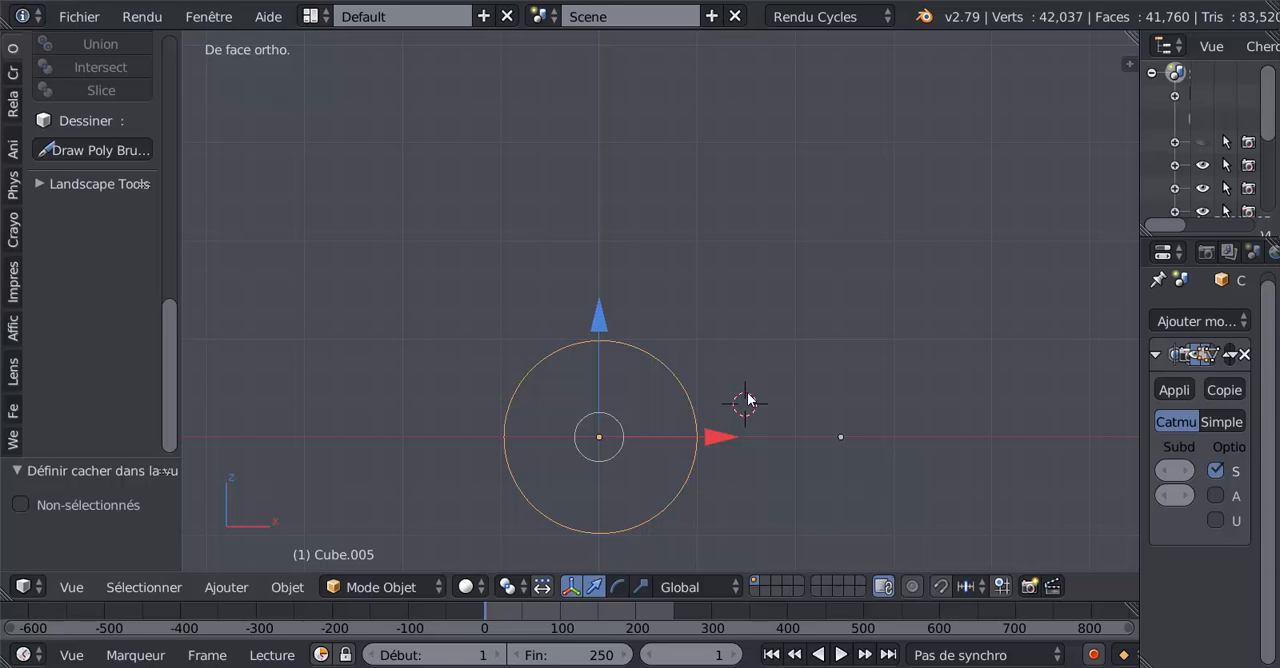
scroll(748, 398, "up", 4)
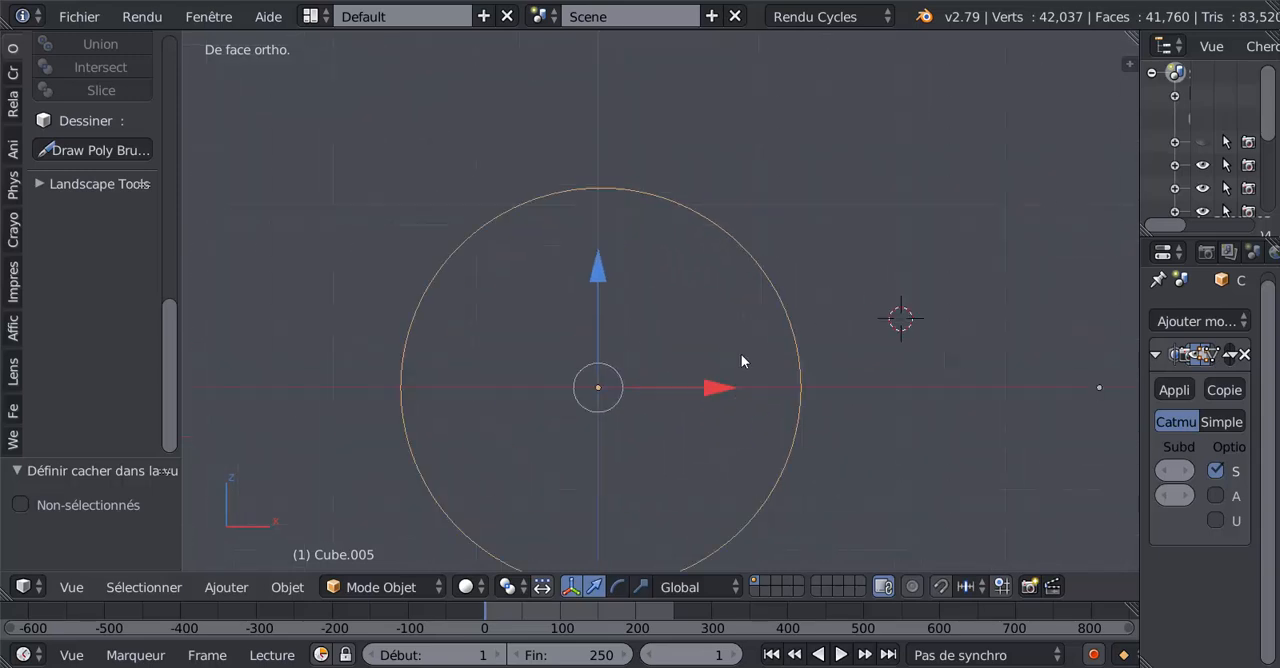
Edit the separated circle's mesh in vertex select mode and select all of its vertices.
key("Tab")
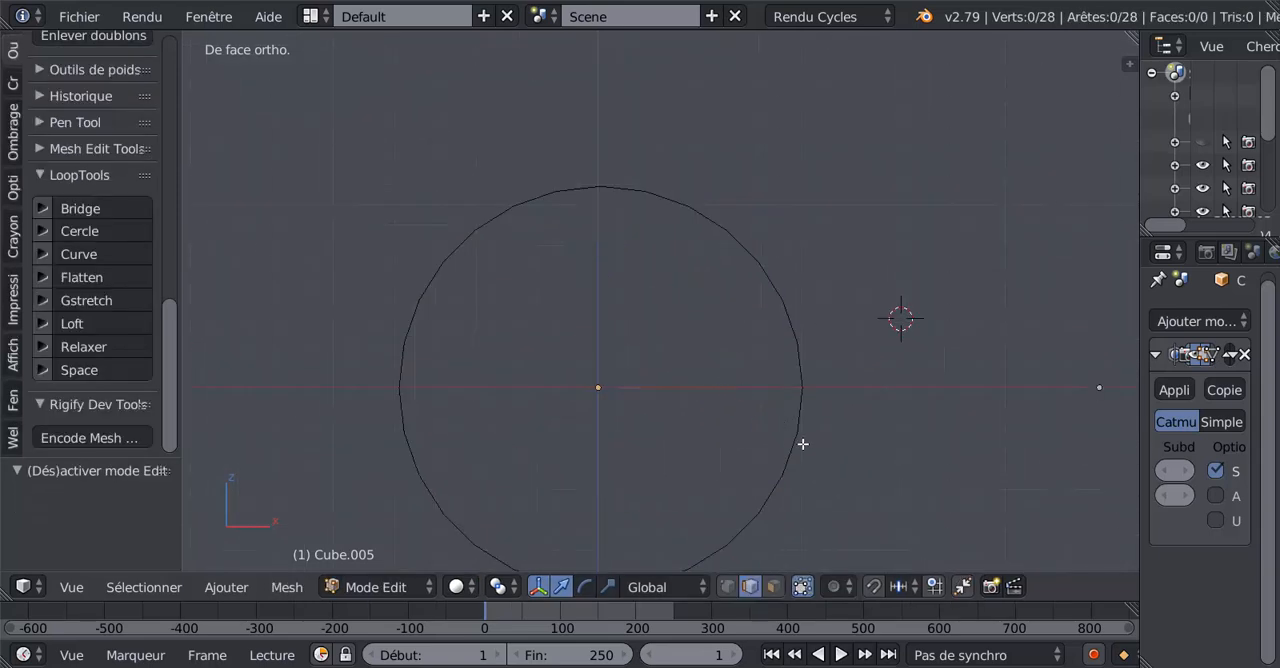
middle_click_drag(806, 457, 831, 399, "shift")
left_click(733, 586)
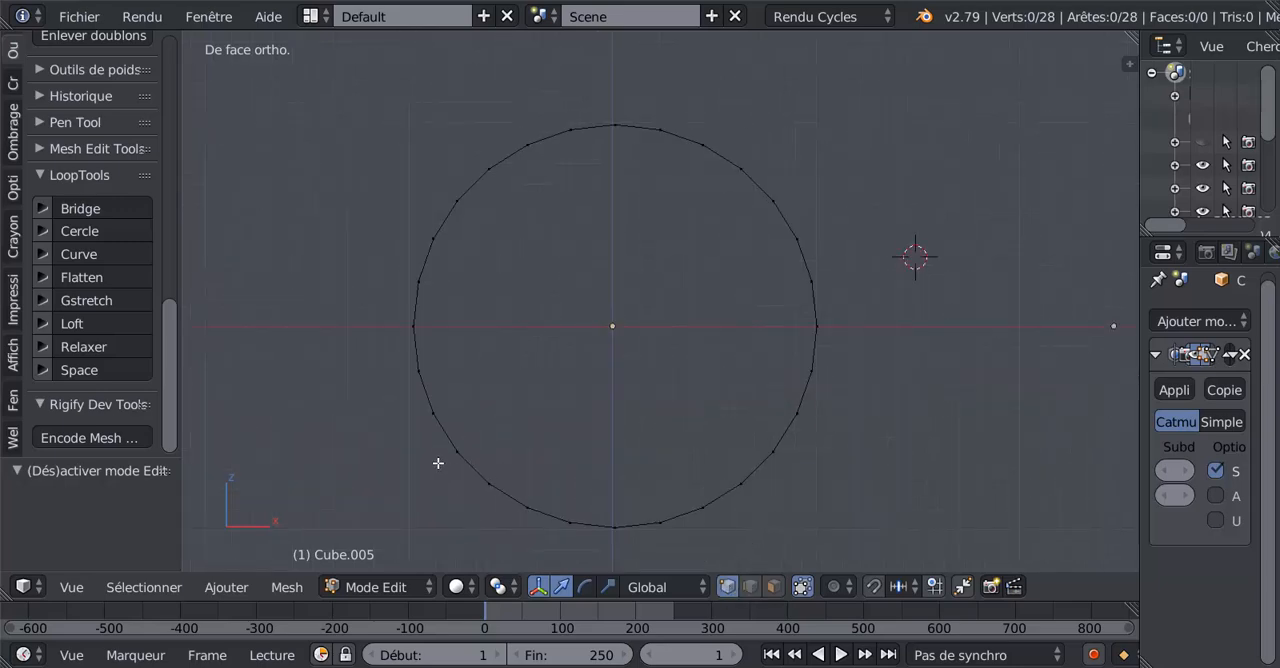
key("a")
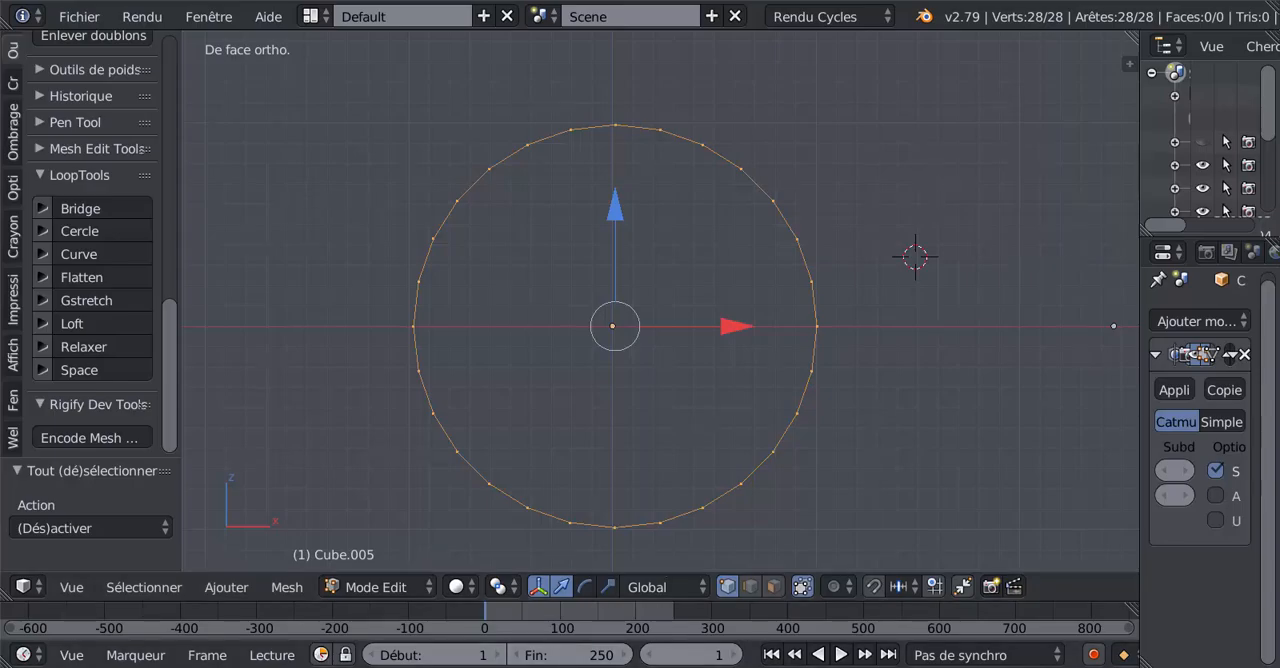
Switch to XnView to examine the inner rings of both nozzles in ref n5 (5).jpg, and return to Blender.
left_click(568, 666)
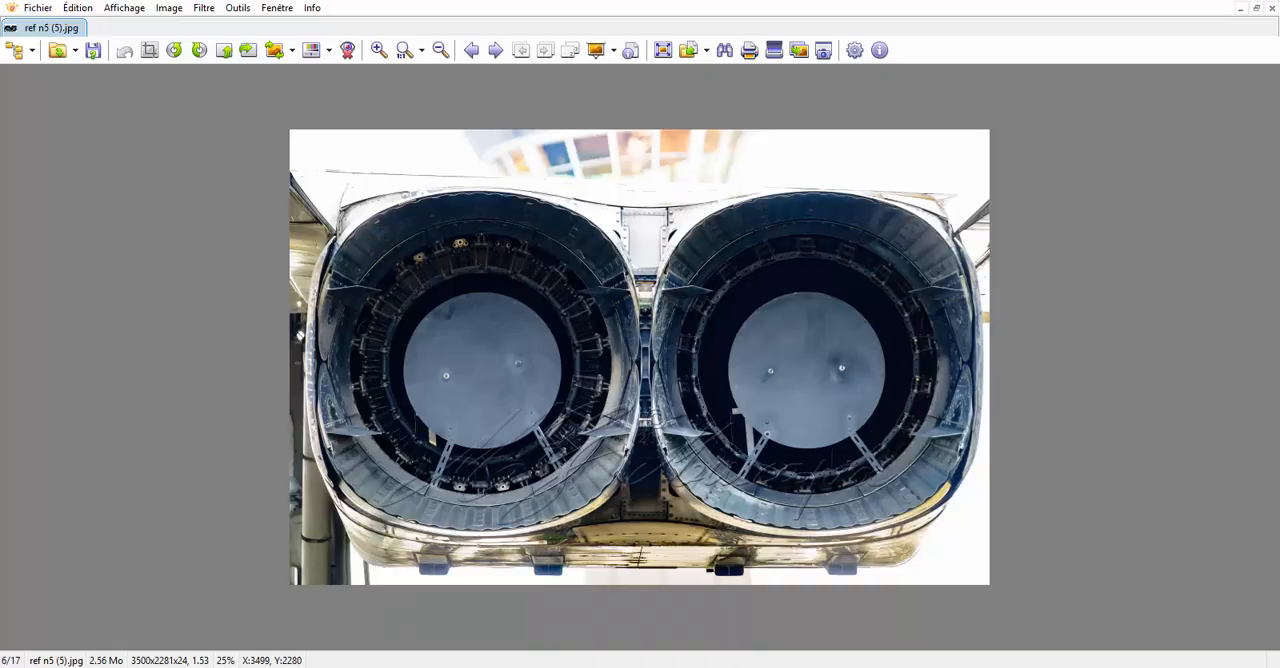
scroll(886, 294, "up", 3)
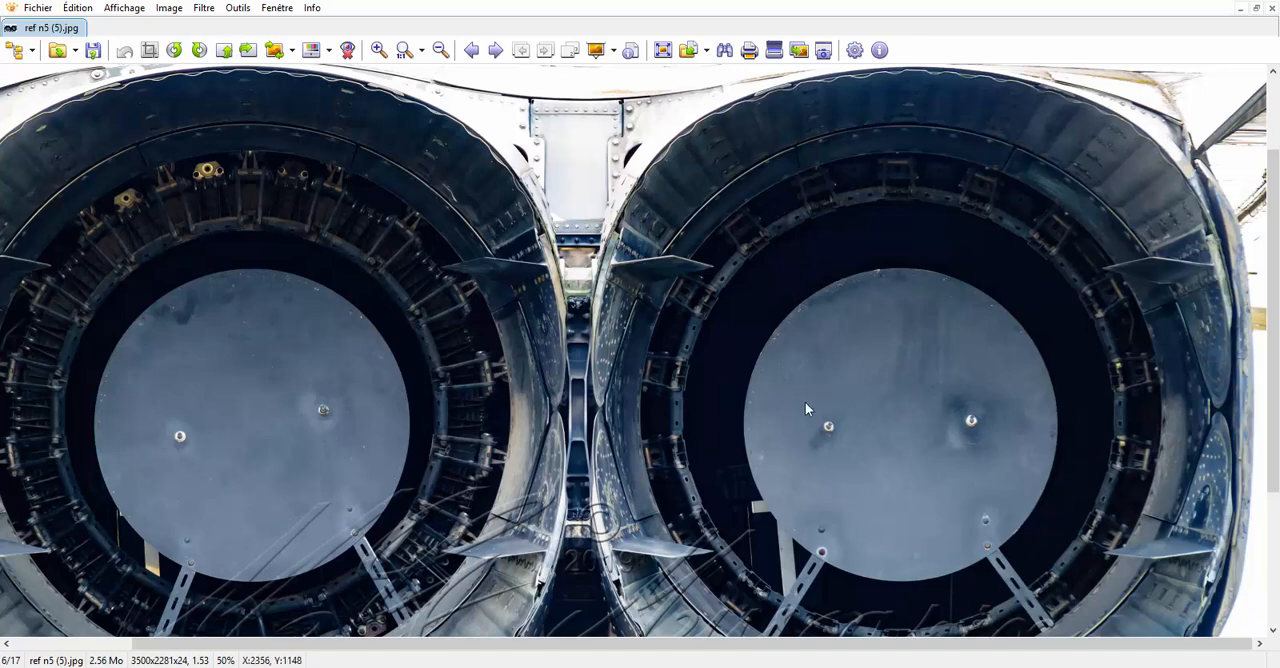
scroll(823, 370, "down", 2)
scroll(823, 370, "down", 1)
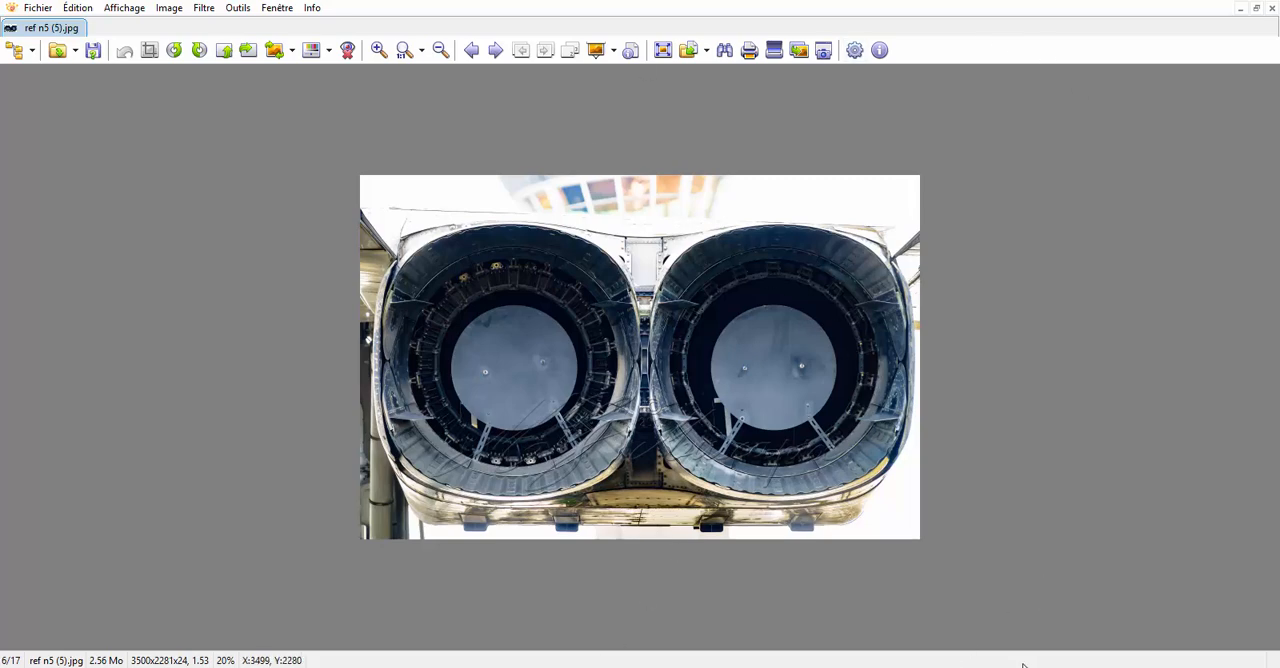
key("alt+Tab")
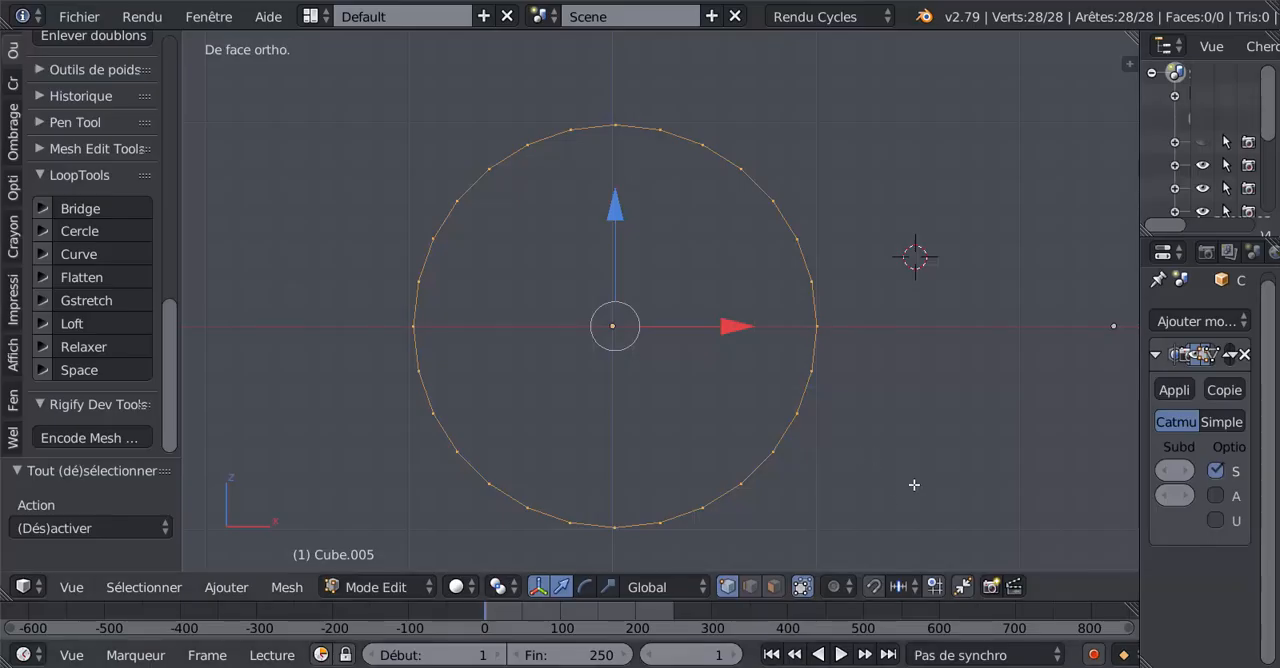
Extrude the circle's vertices in place and scale the new loop inward to about 0.95, forming a flat ring.
key("e")
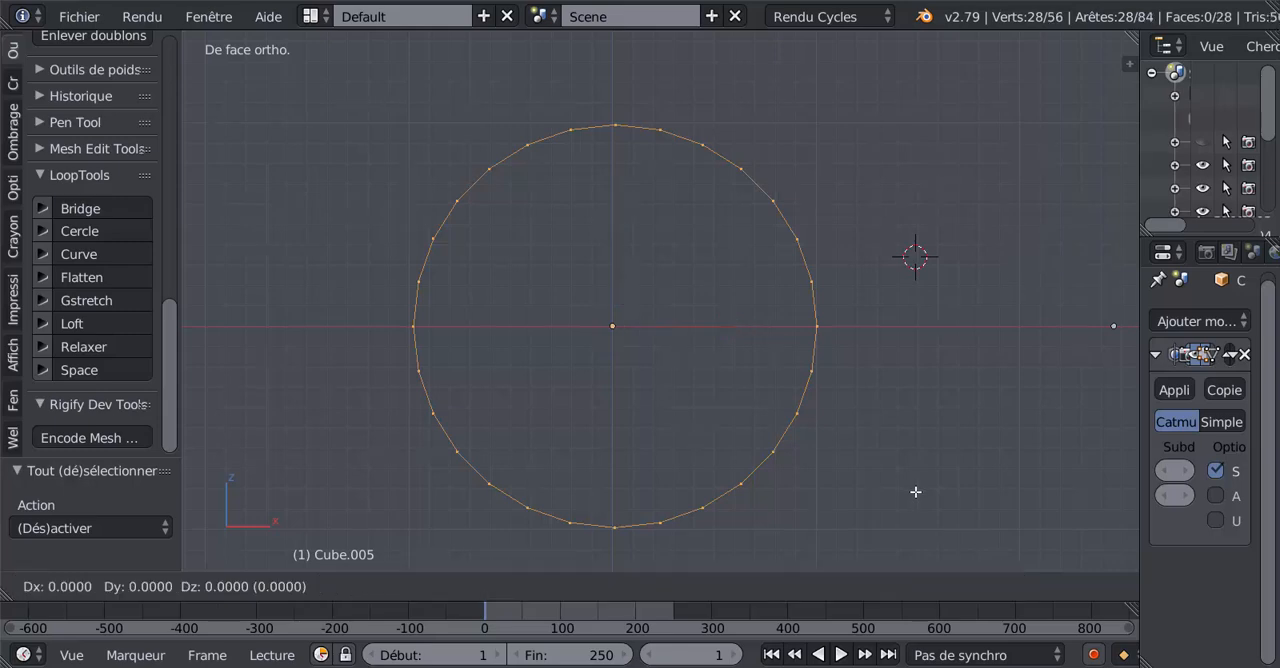
right_click(915, 492)
key("s")
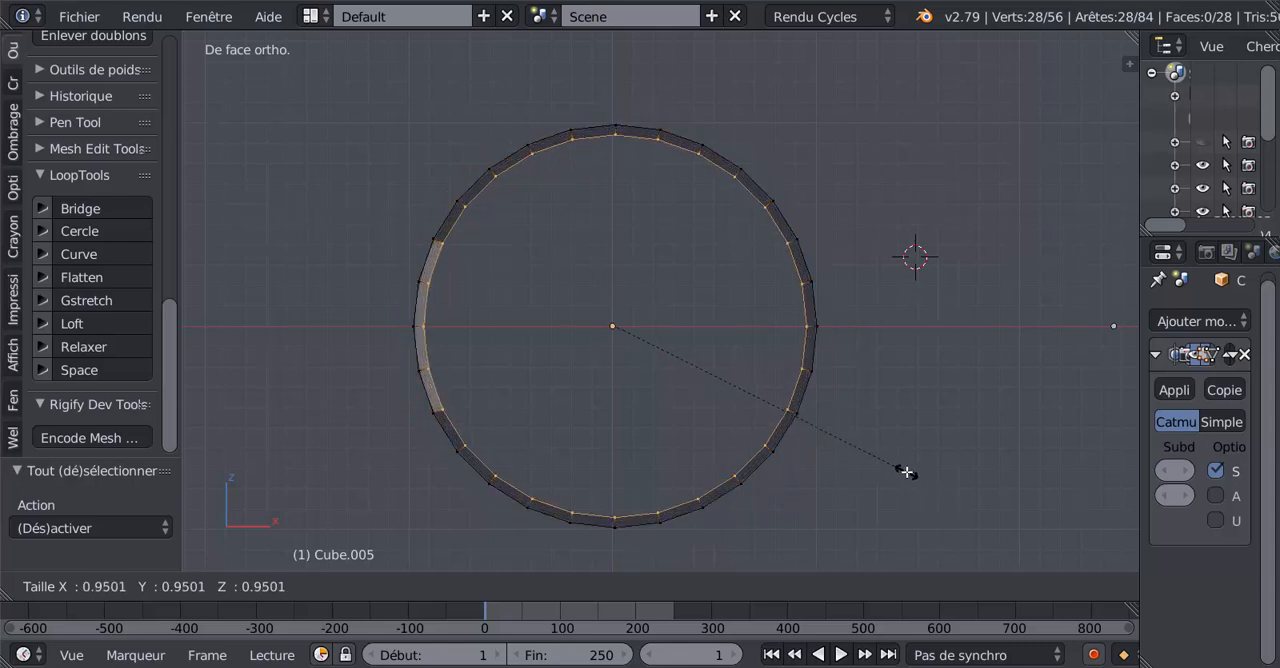
left_click(905, 472)
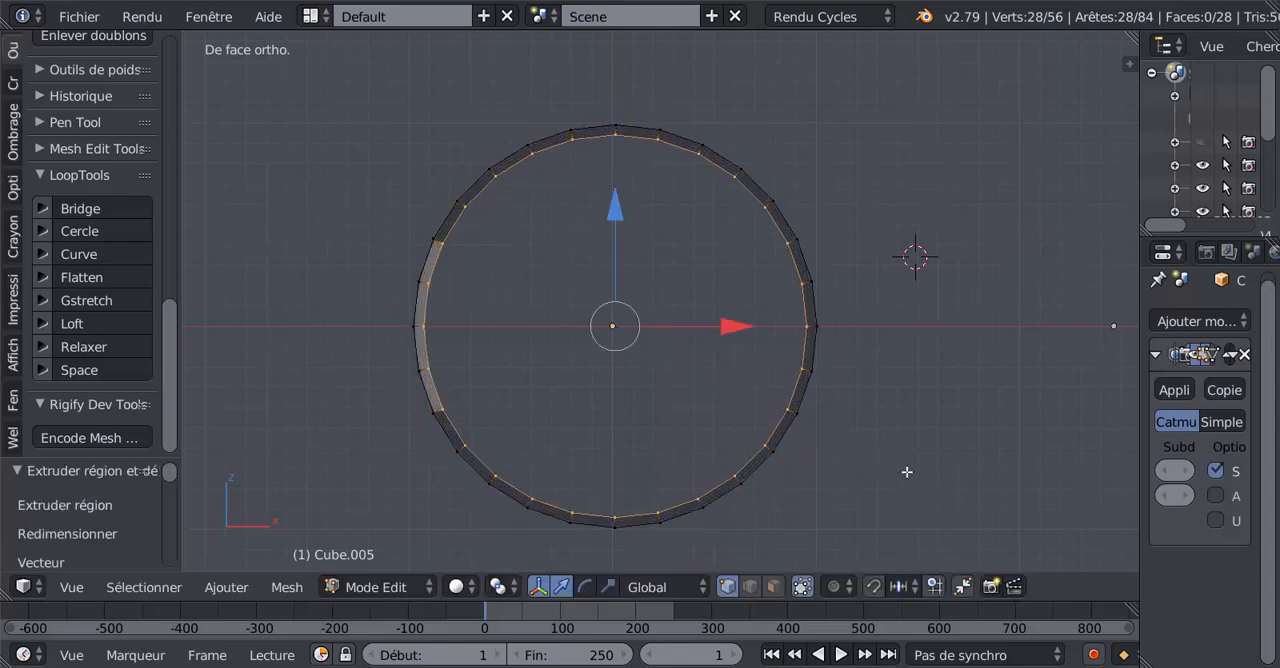
Select all of the ring's faces in face select mode and recalculate their normals.
left_click(777, 587)
right_click(807, 367, "alt")
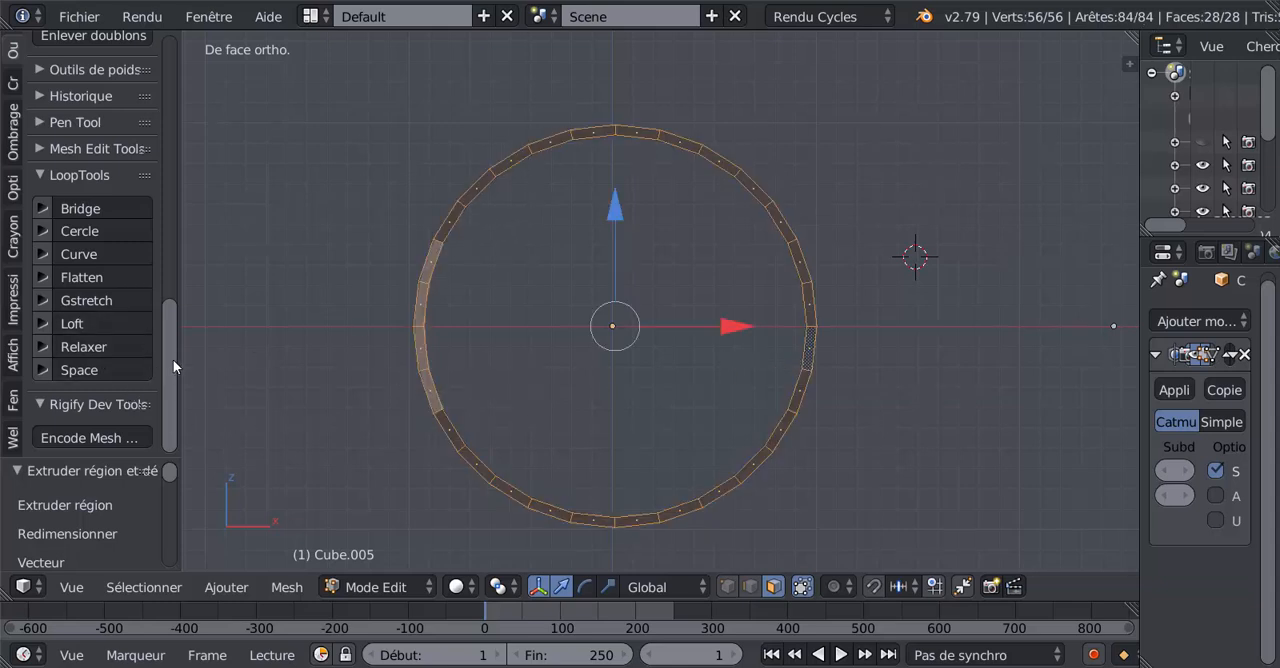
scroll(176, 326, "up", 2)
scroll(177, 315, "up", 1)
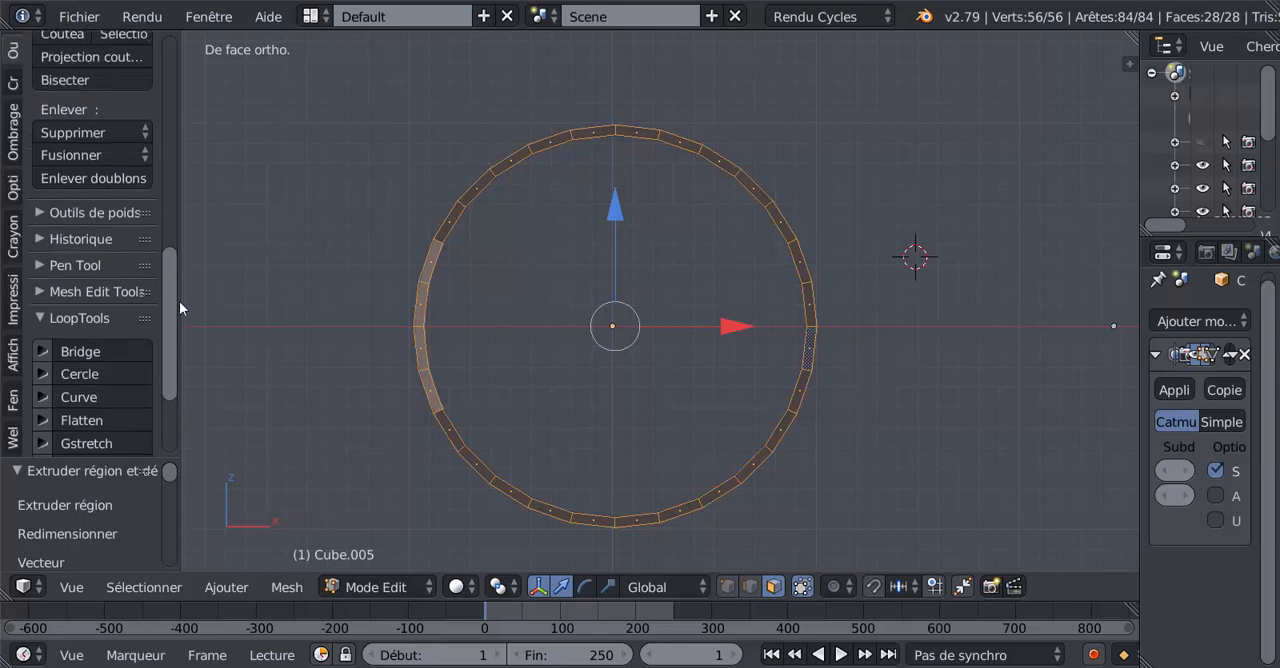
left_click(13, 130)
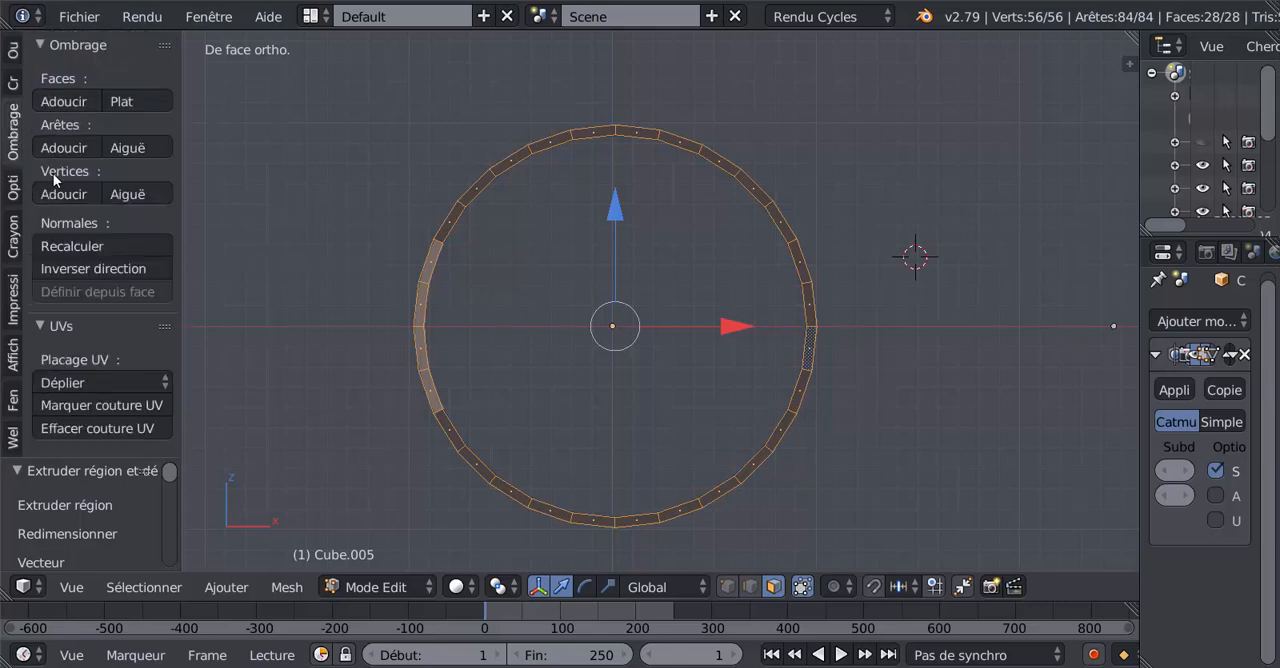
left_click(63, 242)
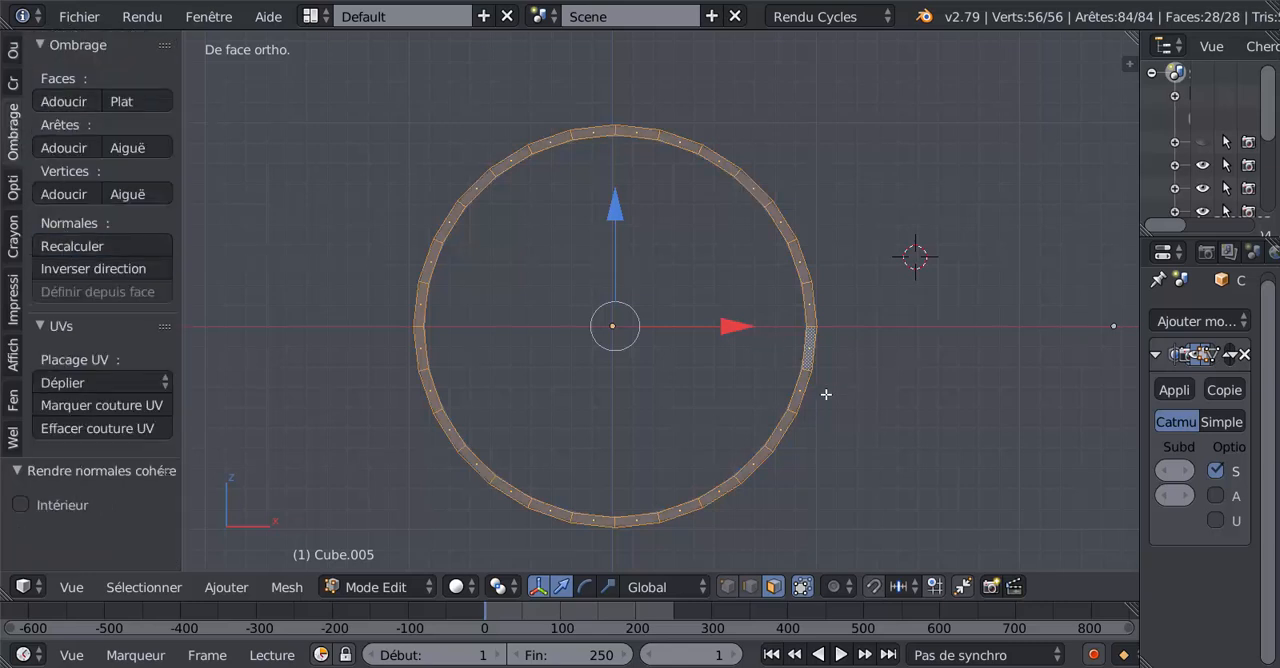
Select the ring's outer edge loop, examine the nozzles' inner ring segments in ref n5 (5).jpg in XnView, and return to Blender.
left_click(752, 588)
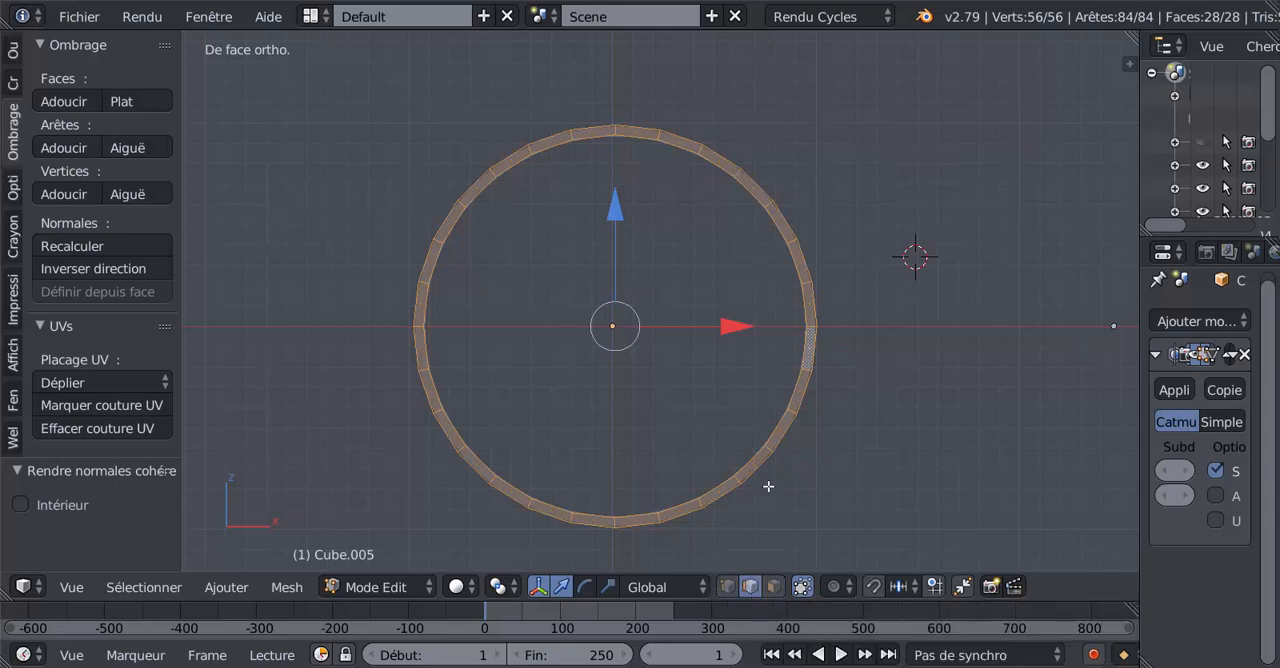
right_click(817, 325, "alt")
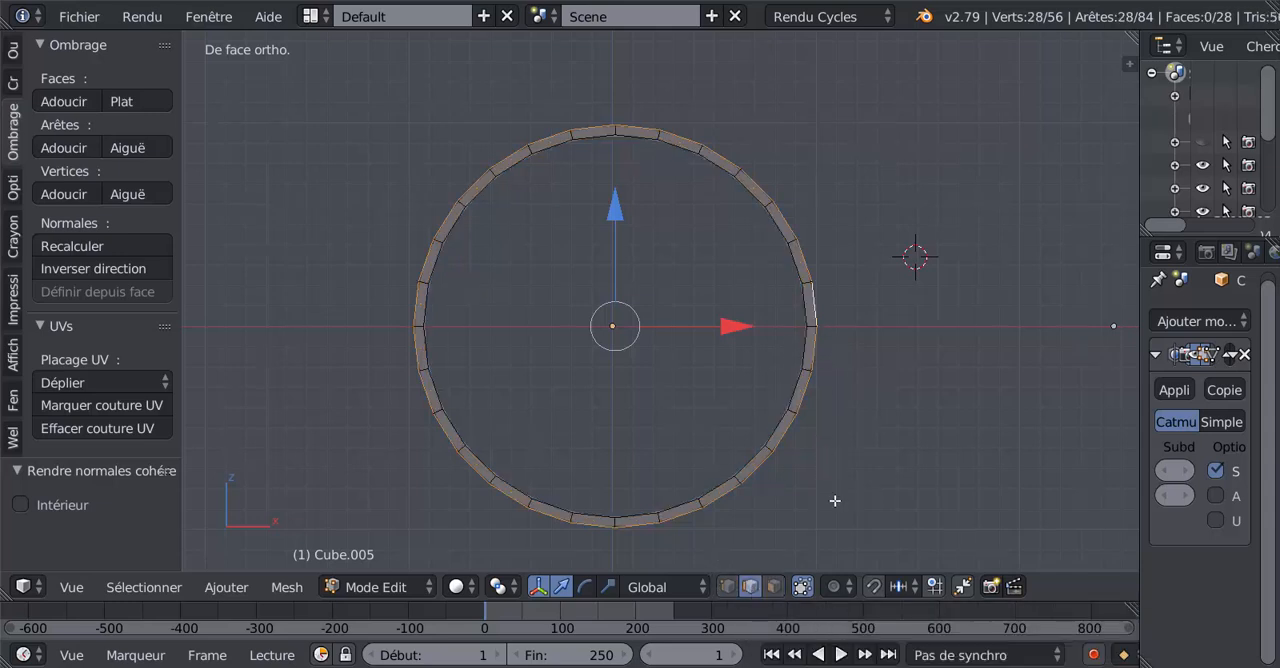
mouse_move(950, 667)
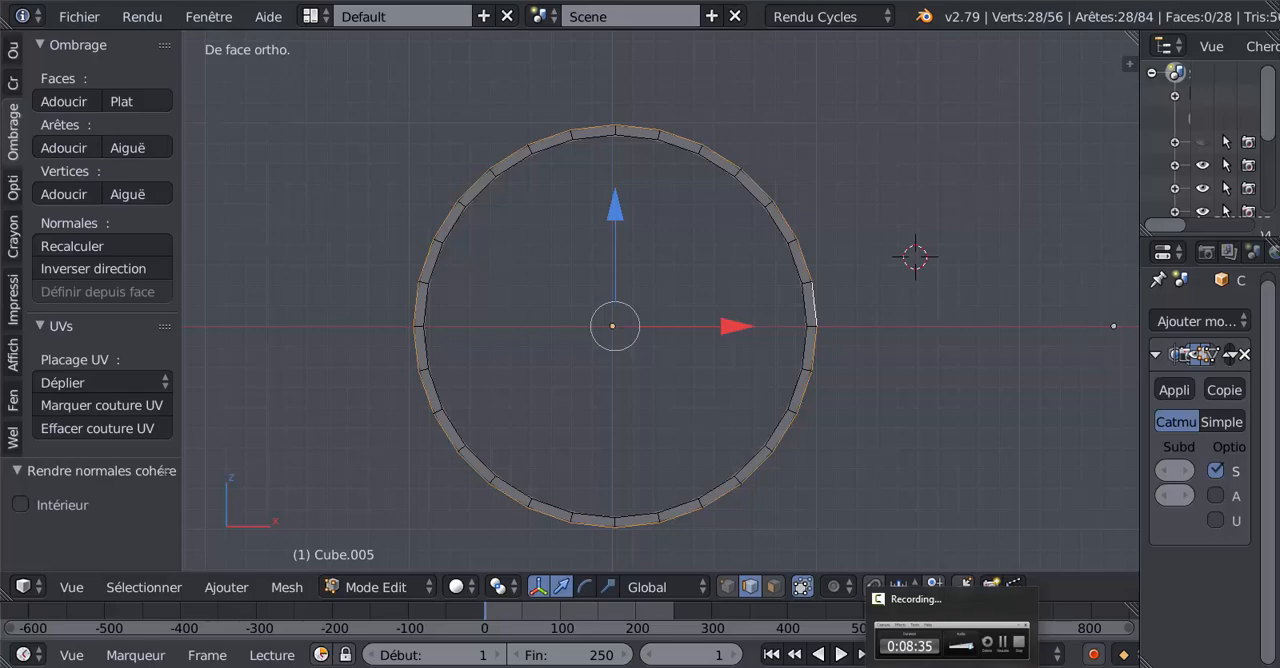
left_click(552, 667)
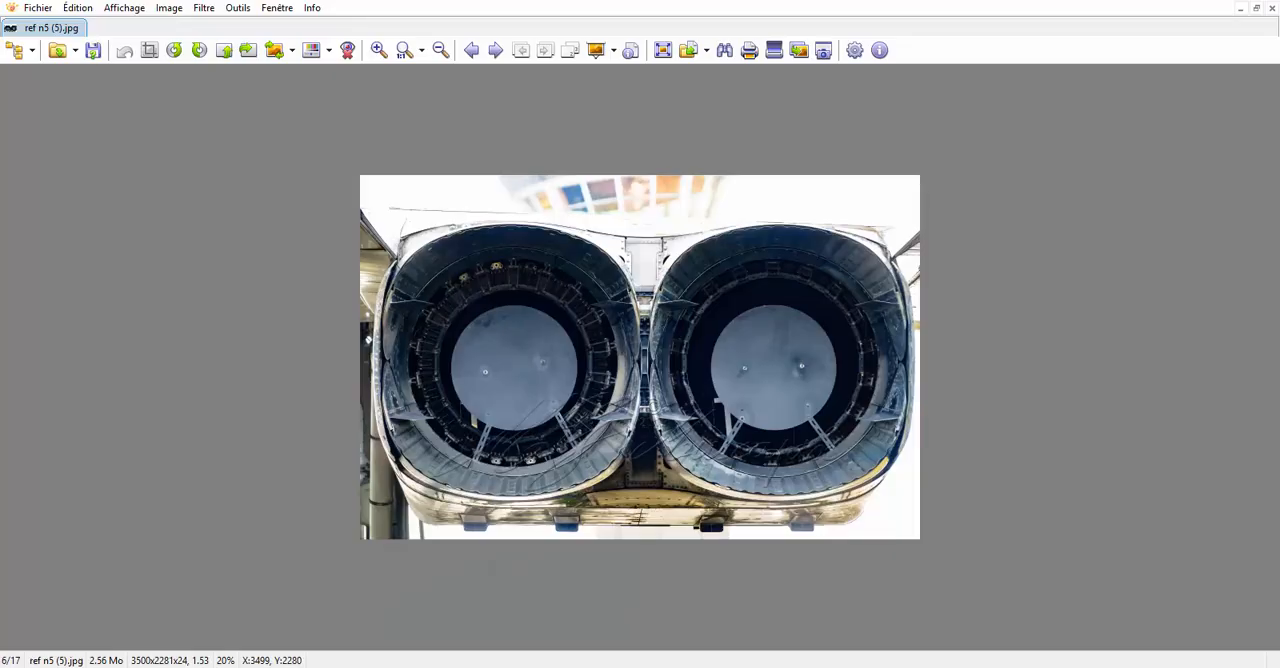
scroll(619, 357, "up", 5)
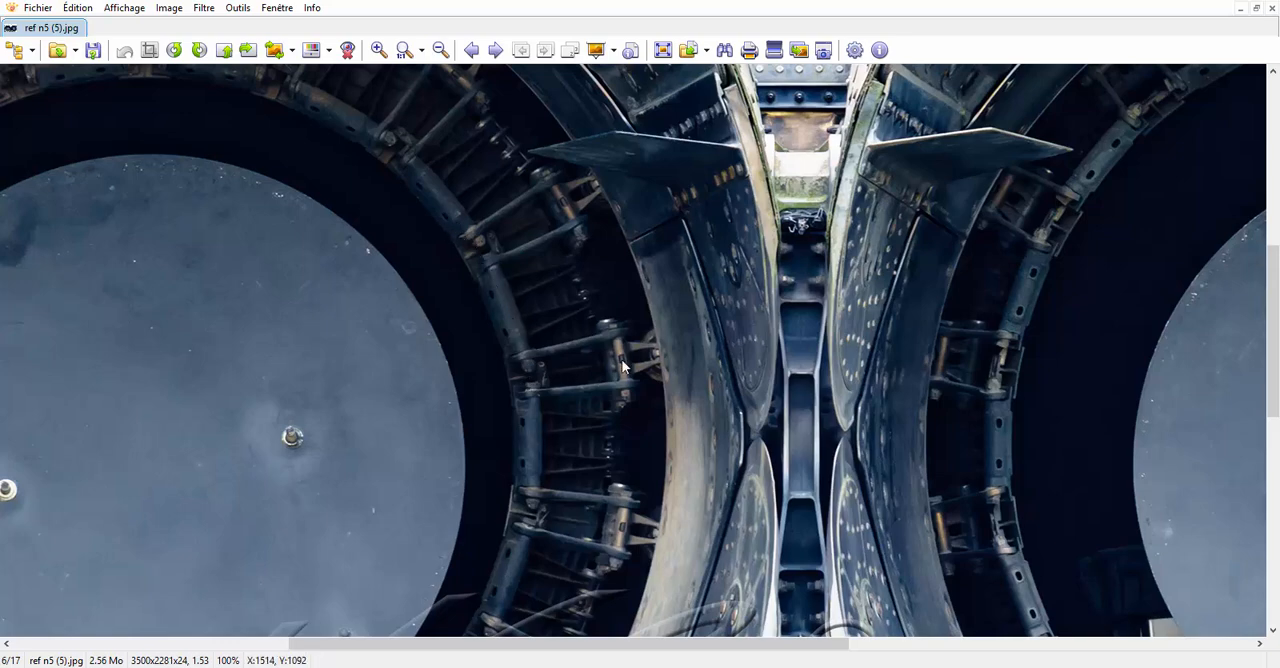
scroll(556, 399, "down", 1)
scroll(556, 400, "down", 1)
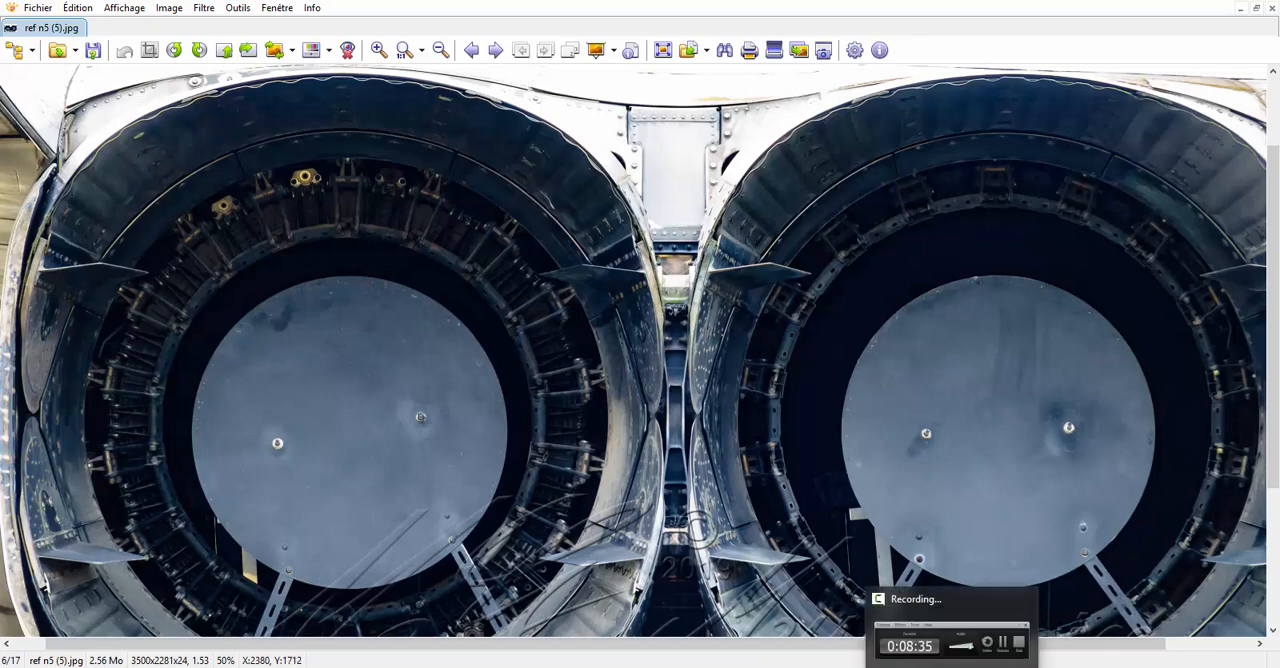
left_click(1029, 664)
Select all of the ring's faces in face select mode and inset them with a thickness of 0.0163.
scroll(858, 487, "up", 1)
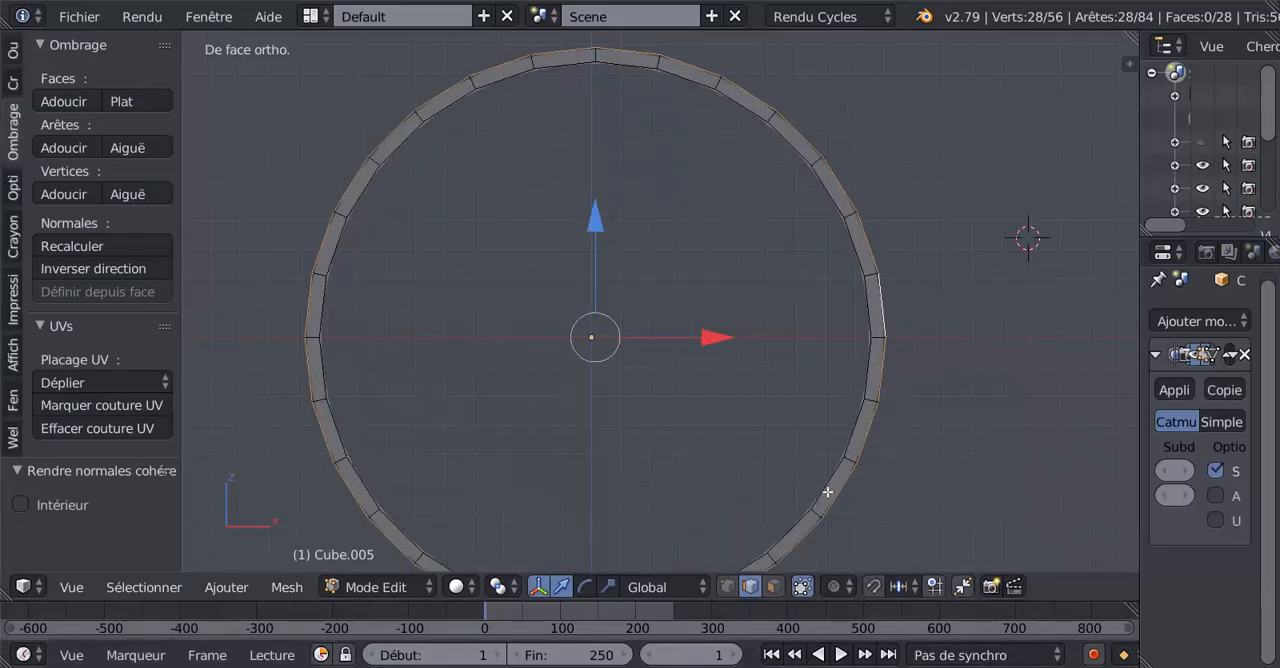
middle_click_drag(829, 492, 712, 457)
scroll(827, 433, "up", 1)
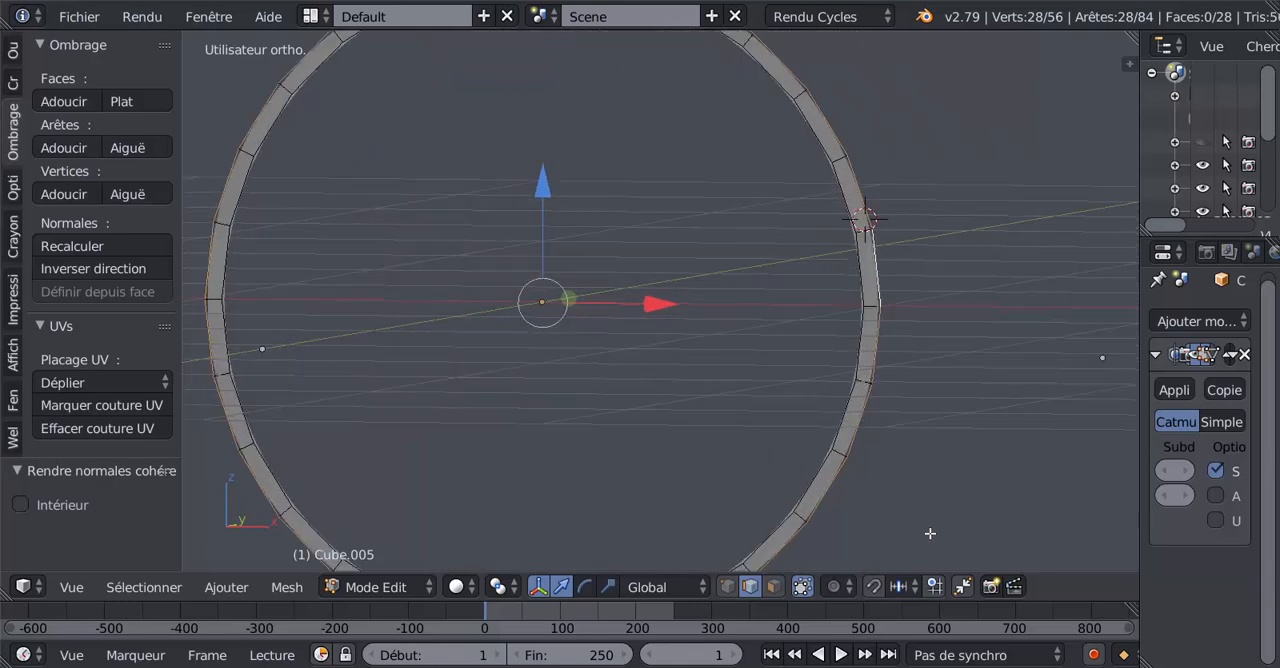
left_click(774, 587)
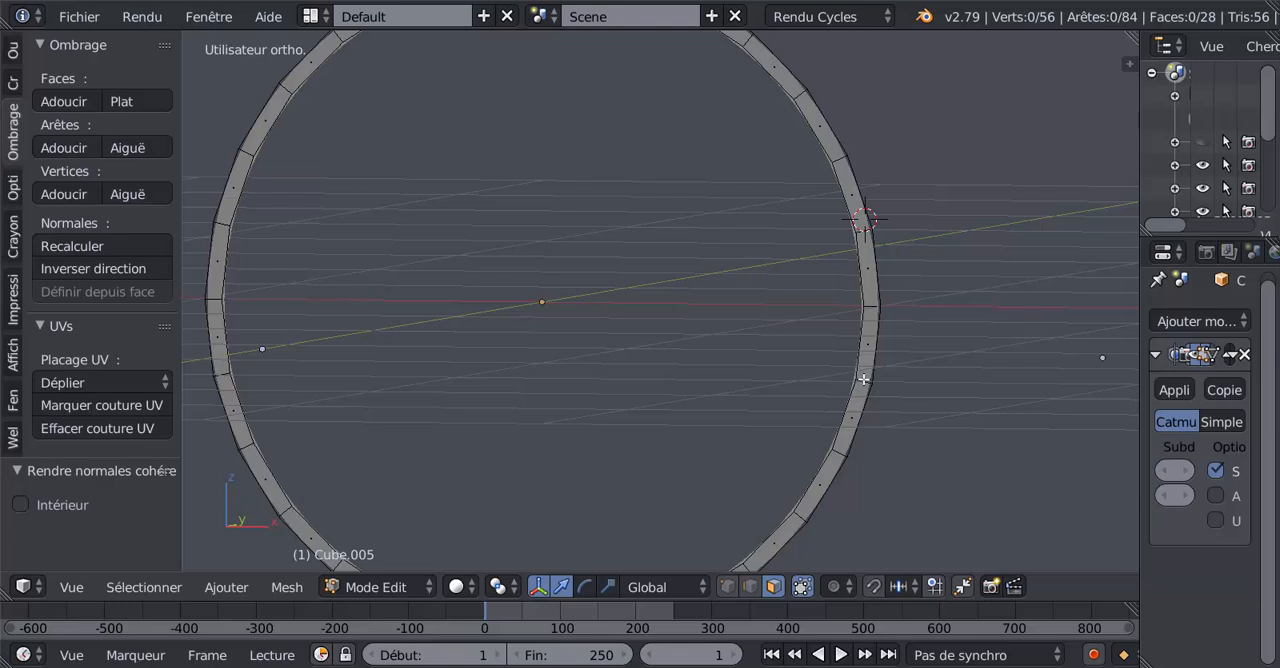
key("a")
scroll(763, 451, "down", 3)
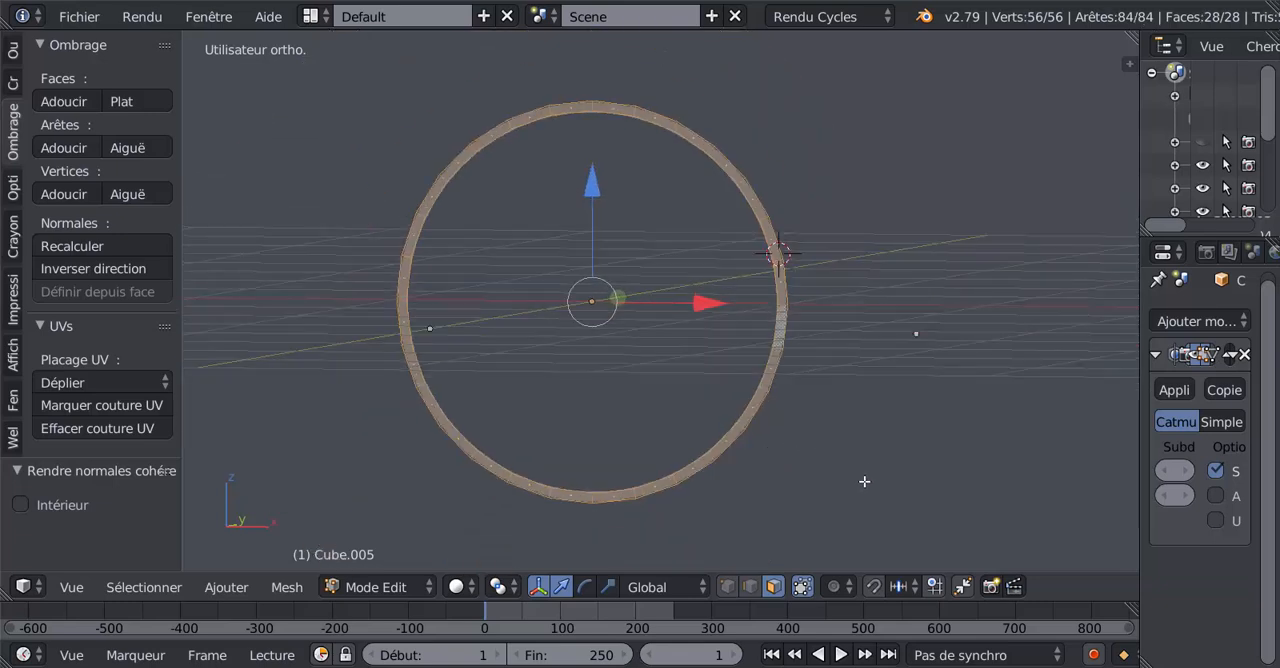
key("i")
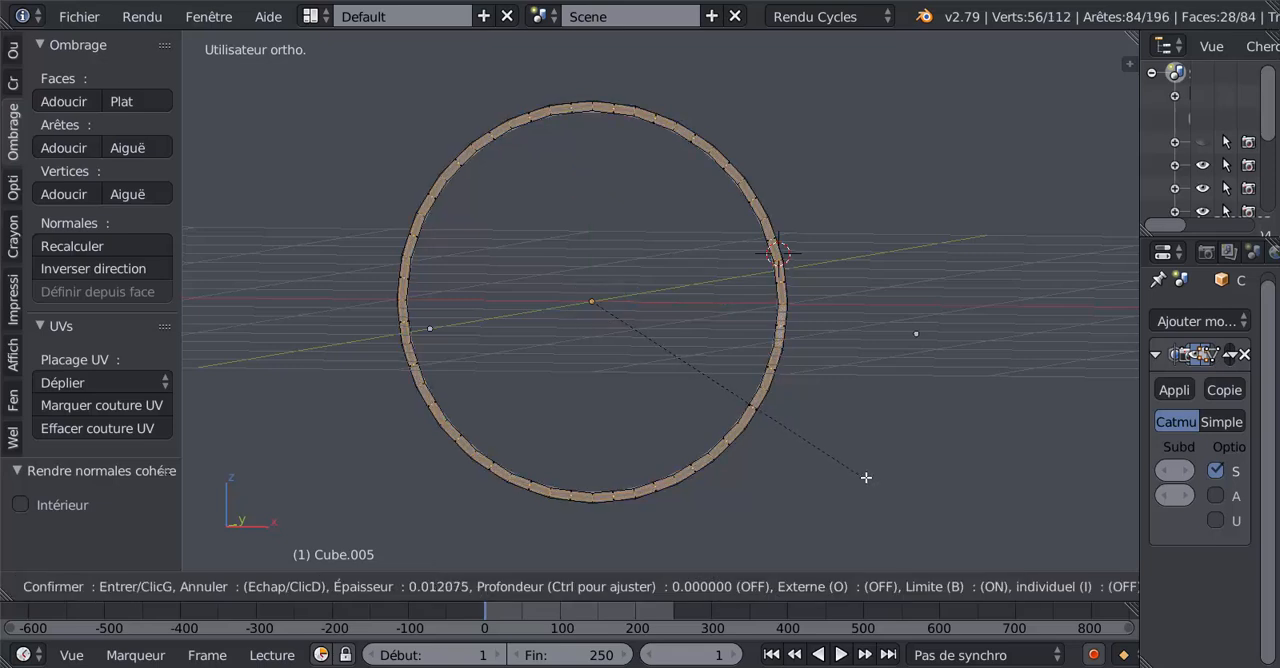
left_click(866, 477)
Enlarge the inset settings area and set the inset to treat each ring face individually.
middle_click_drag(866, 380, 933, 502)
scroll(808, 442, "up", 3)
middle_click_drag(787, 424, 839, 293, "shift")
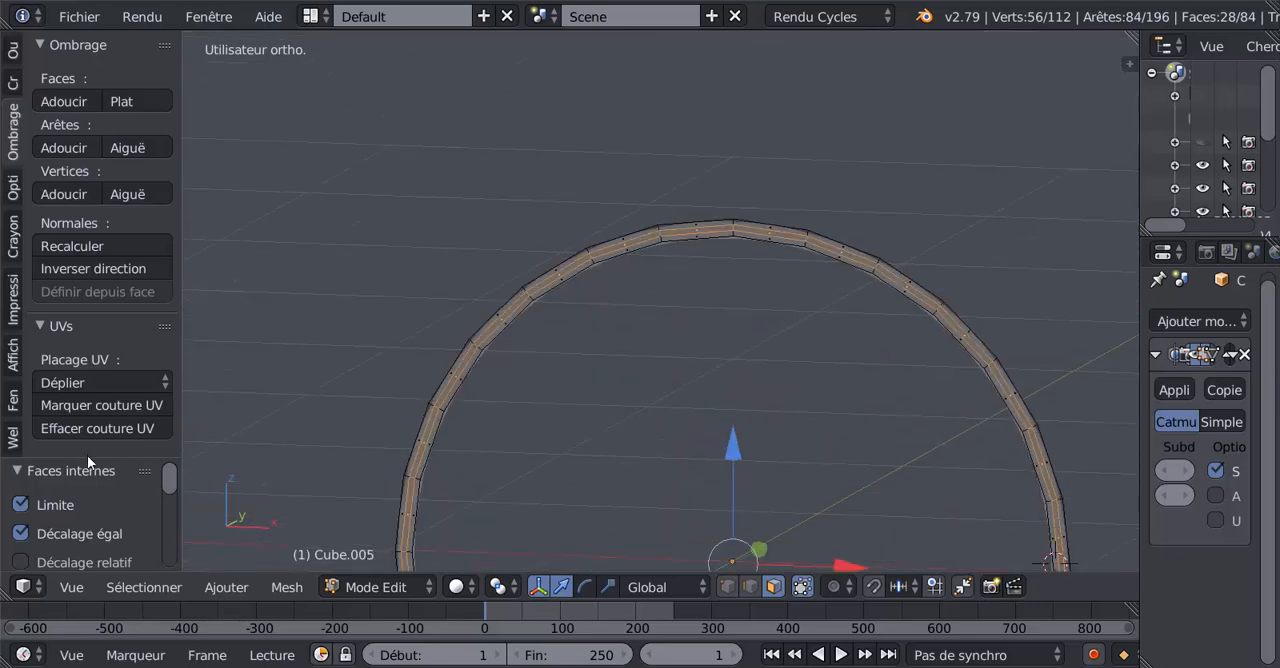
left_click_drag(87, 461, 124, 152)
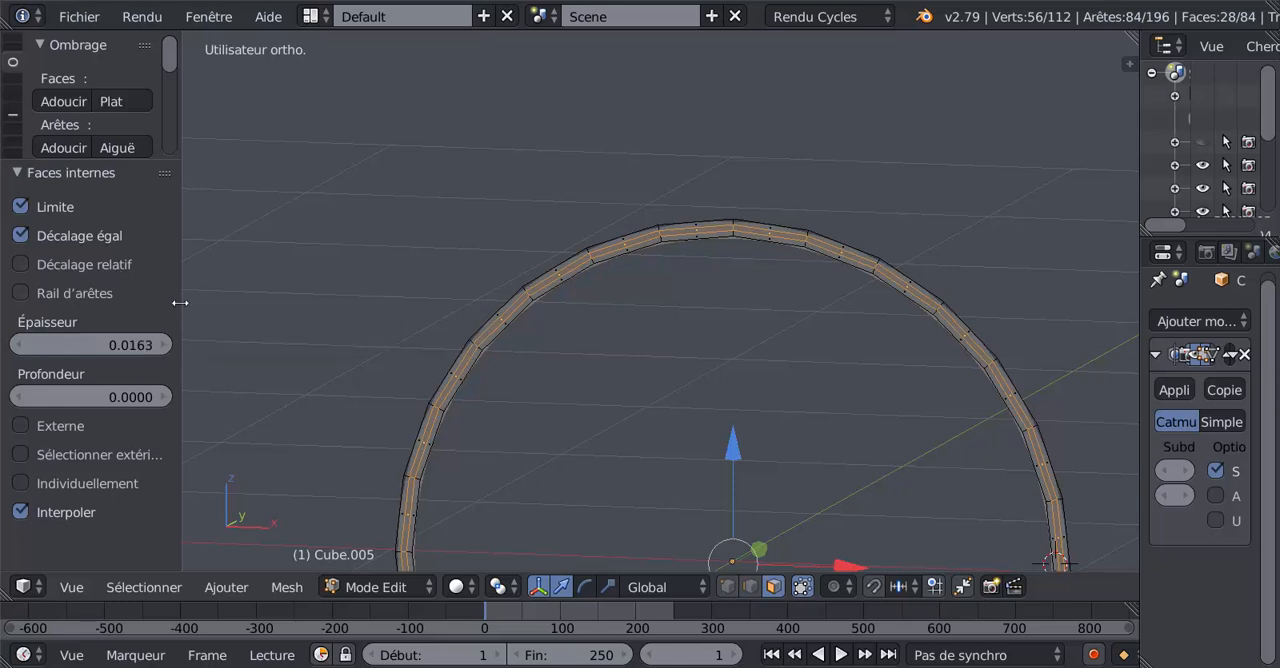
left_click_drag(181, 302, 277, 300)
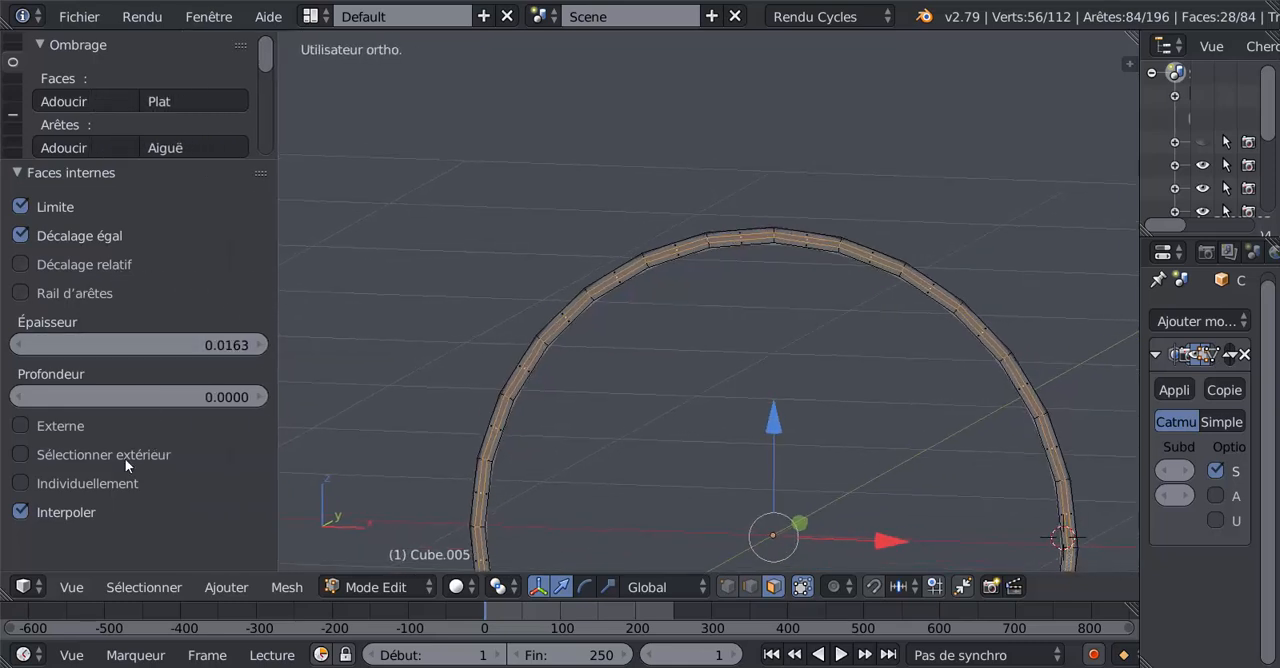
left_click(20, 483)
scroll(703, 345, "up", 4)
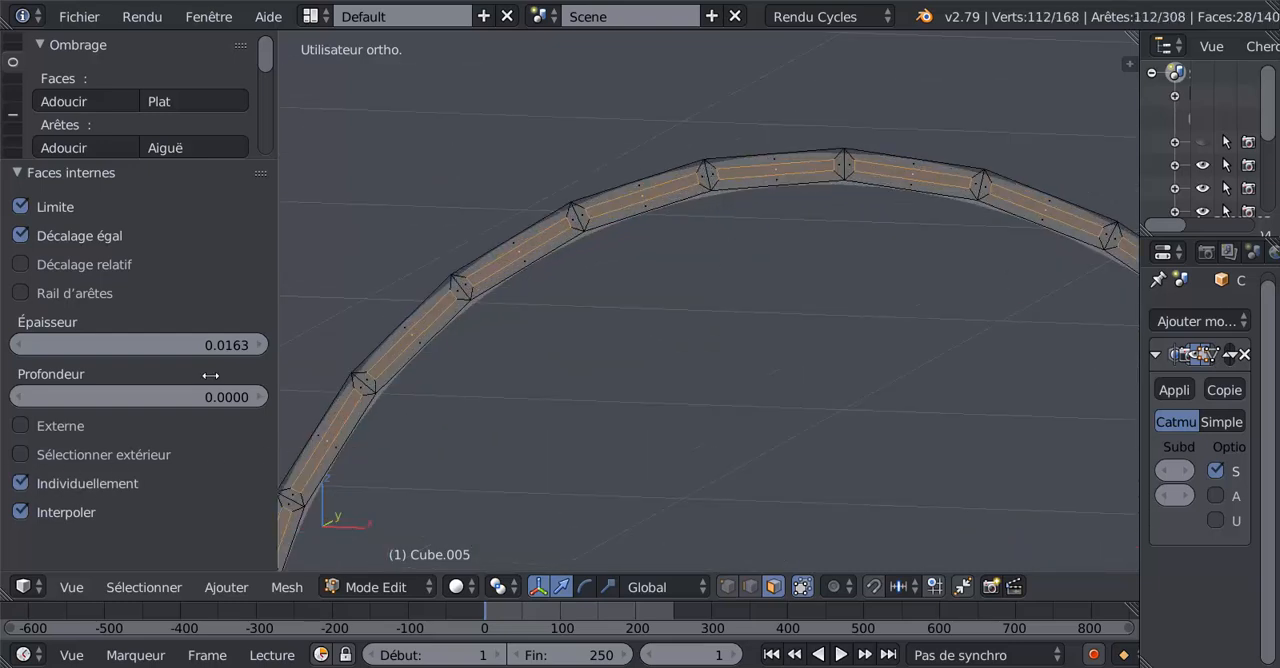
left_click(20, 484)
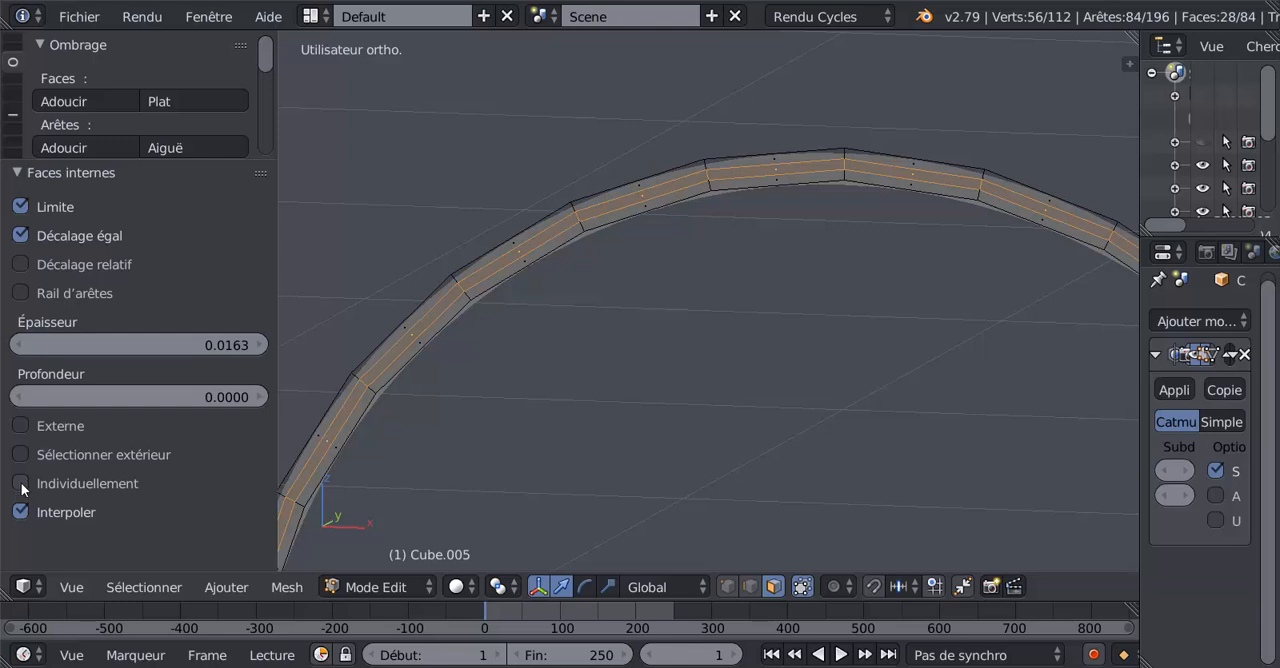
left_click(20, 484)
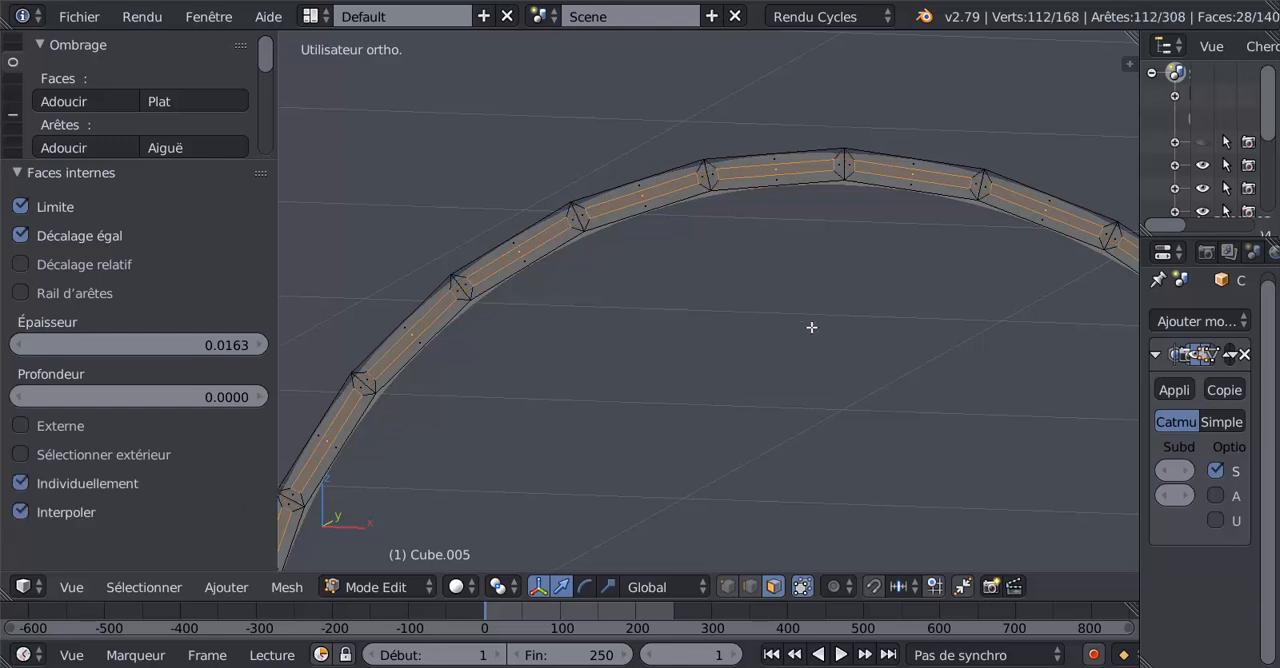
Try moving the inset faces 0.006 along the Y axis and undo the move.
key("x")
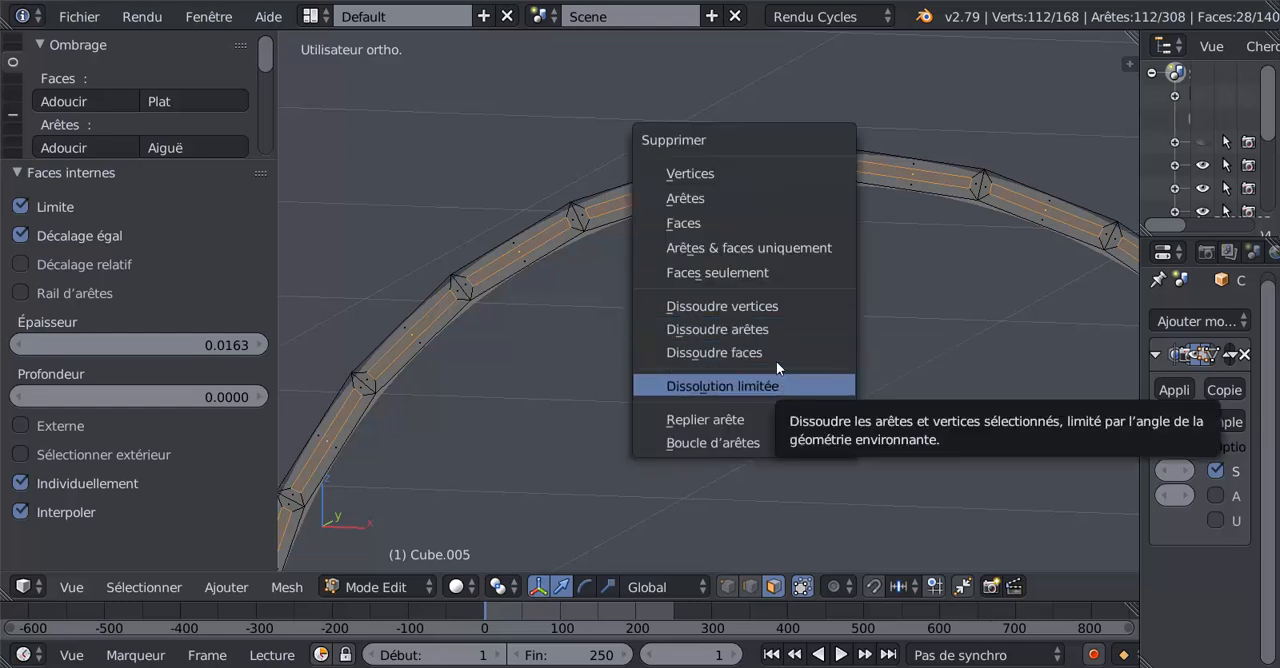
scroll(703, 349, "down", 1)
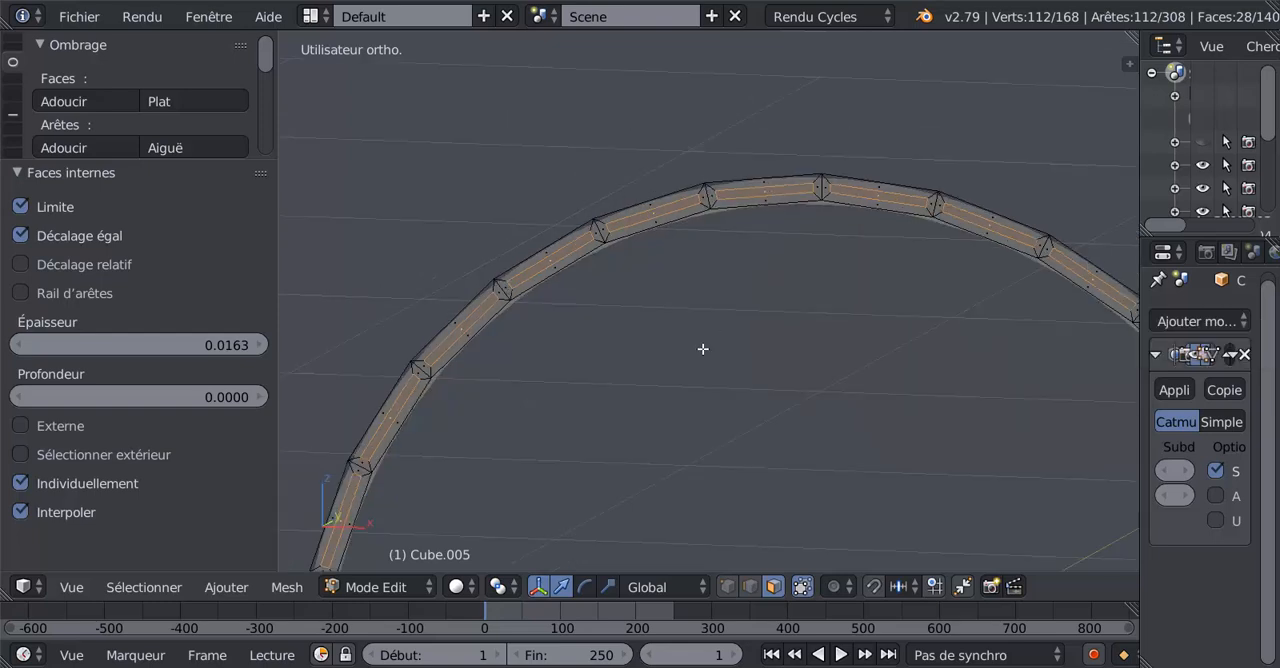
middle_click_drag(667, 385, 624, 392)
middle_click_drag(810, 367, 557, 248, "shift")
middle_click_drag(852, 371, 764, 422, "shift")
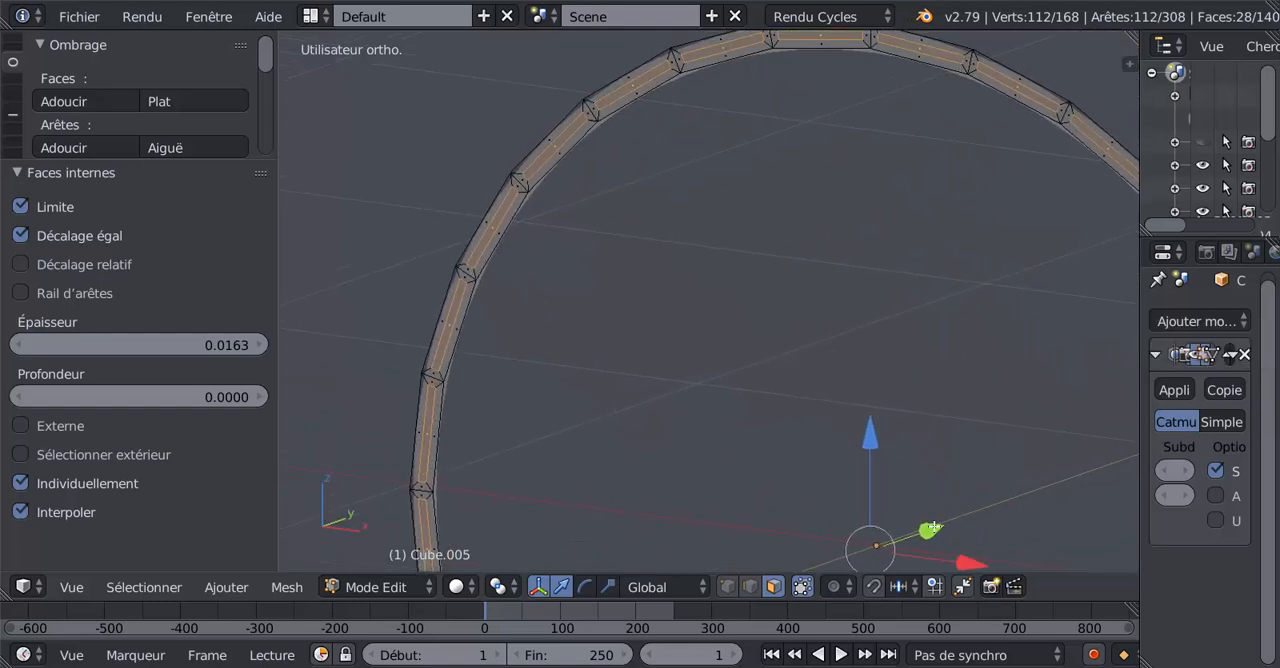
left_click_drag(930, 529, 933, 519)
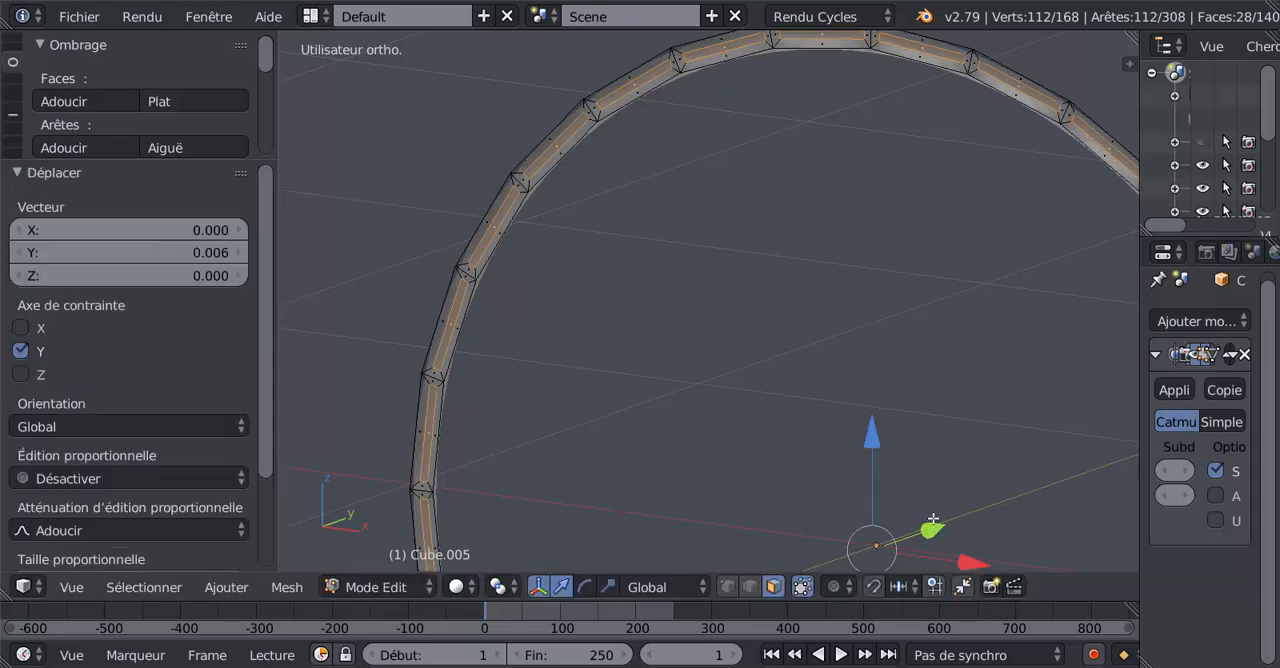
scroll(915, 462, "down", 3)
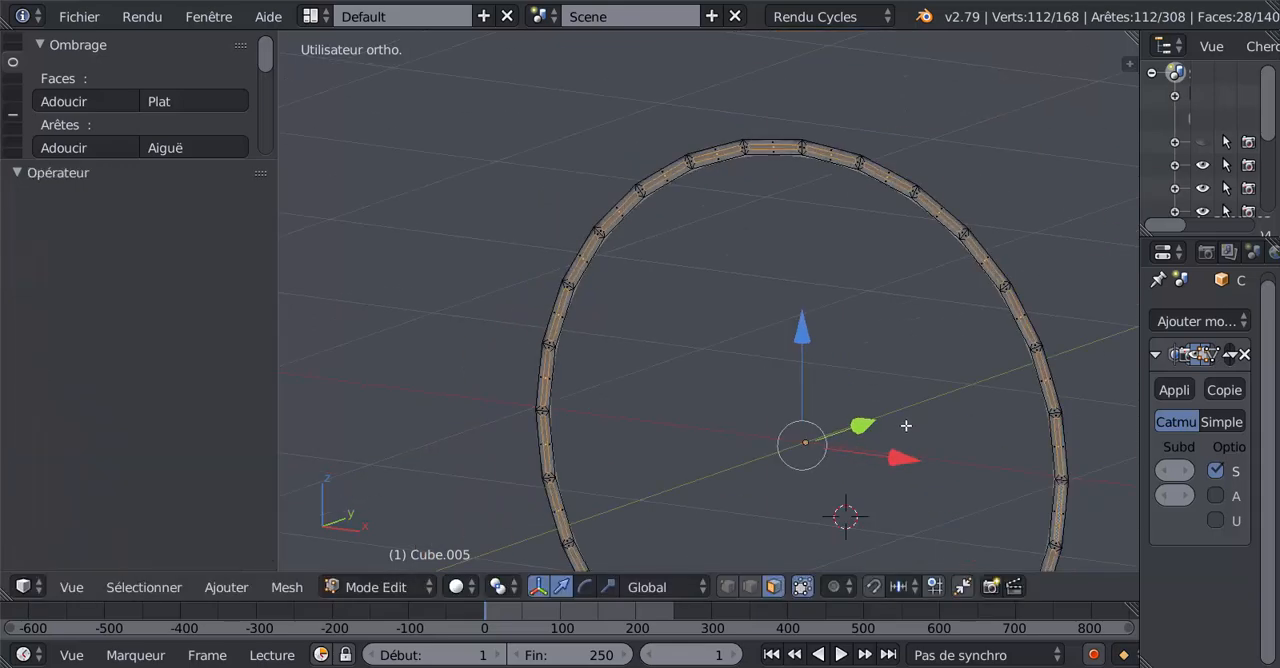
Move the ring's individually inset faces along the Y axis by about -0.022 to give the segments depth.
middle_click_drag(892, 425, 688, 487)
scroll(700, 478, "up", 3)
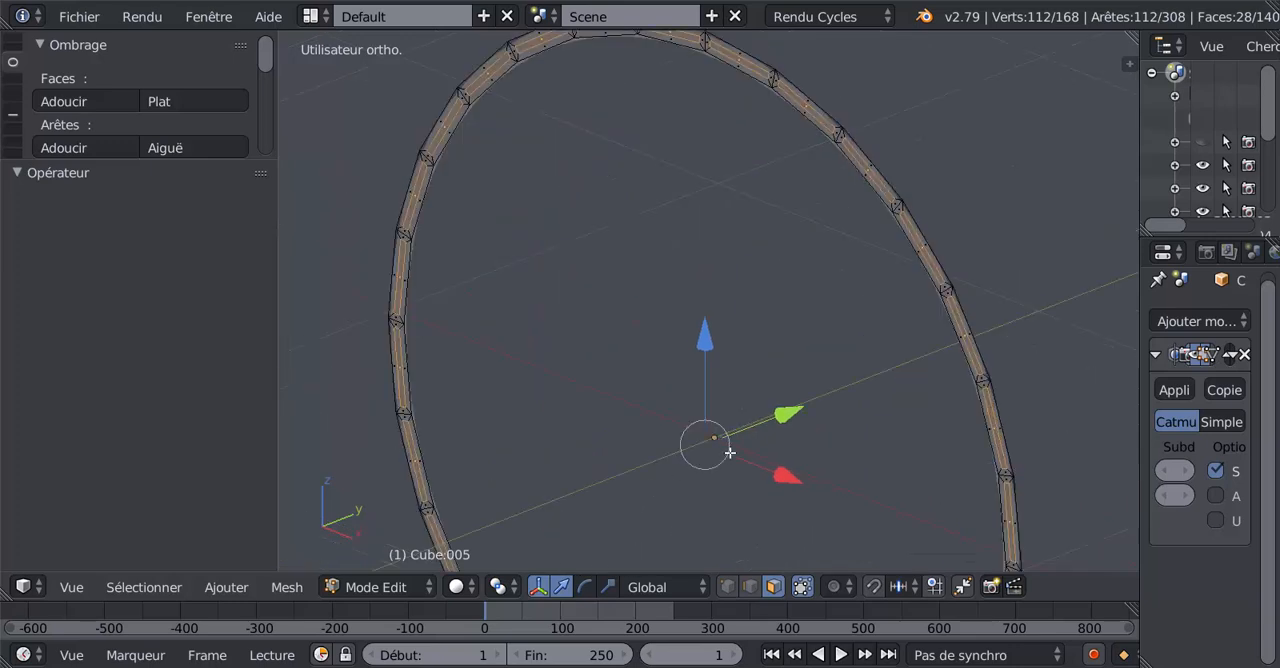
left_click_drag(785, 445, 786, 446)
middle_click_drag(786, 446, 768, 367)
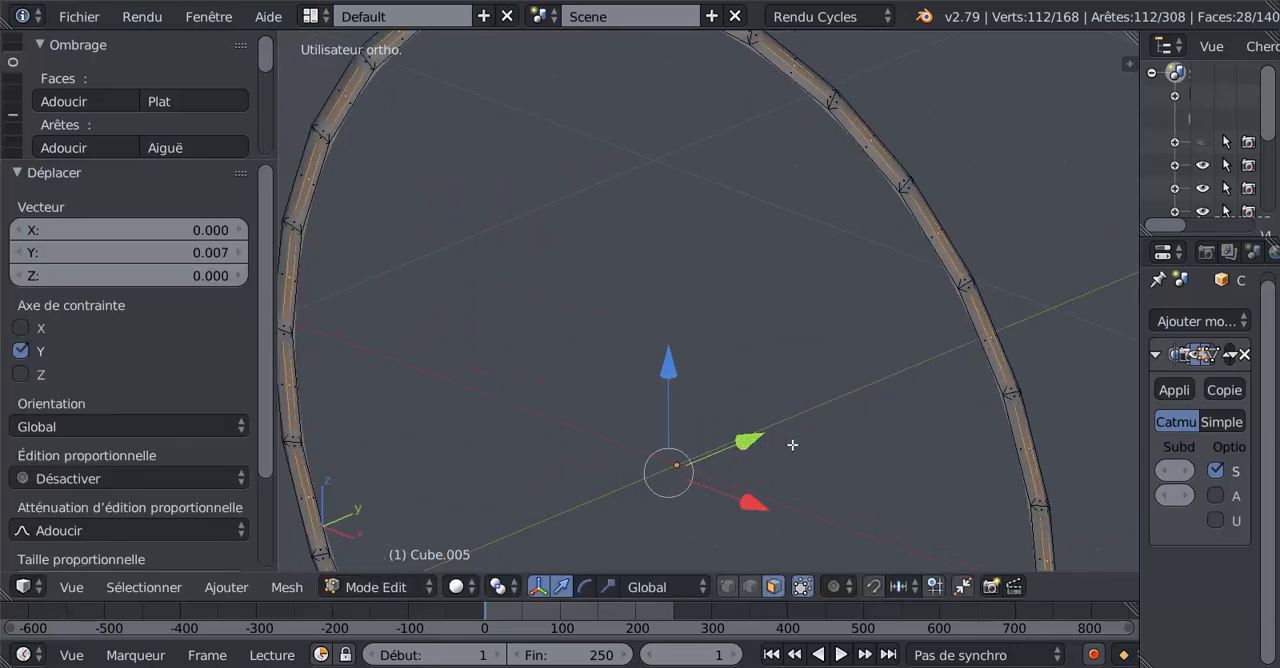
left_click_drag(746, 441, 746, 441)
middle_click_drag(746, 441, 891, 462)
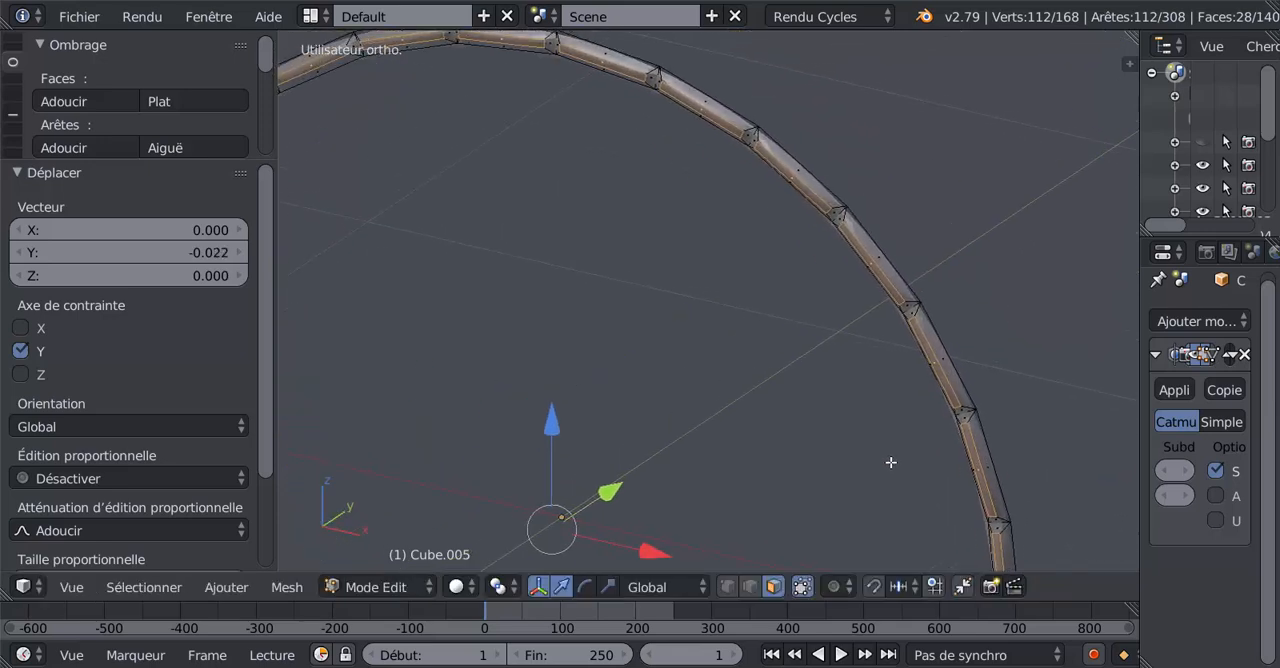
Delete the selected inset faces to open the ring's segments, and return to object mode.
key("x")
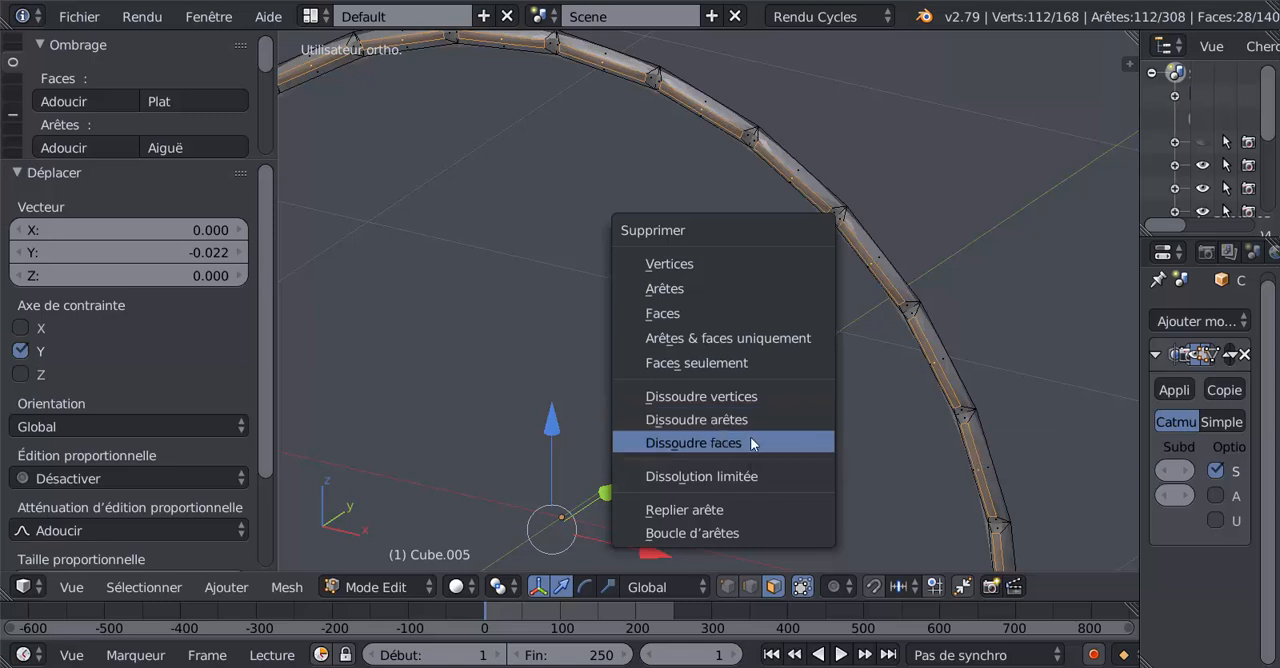
left_click(713, 313)
key("Tab")
key("Tab")
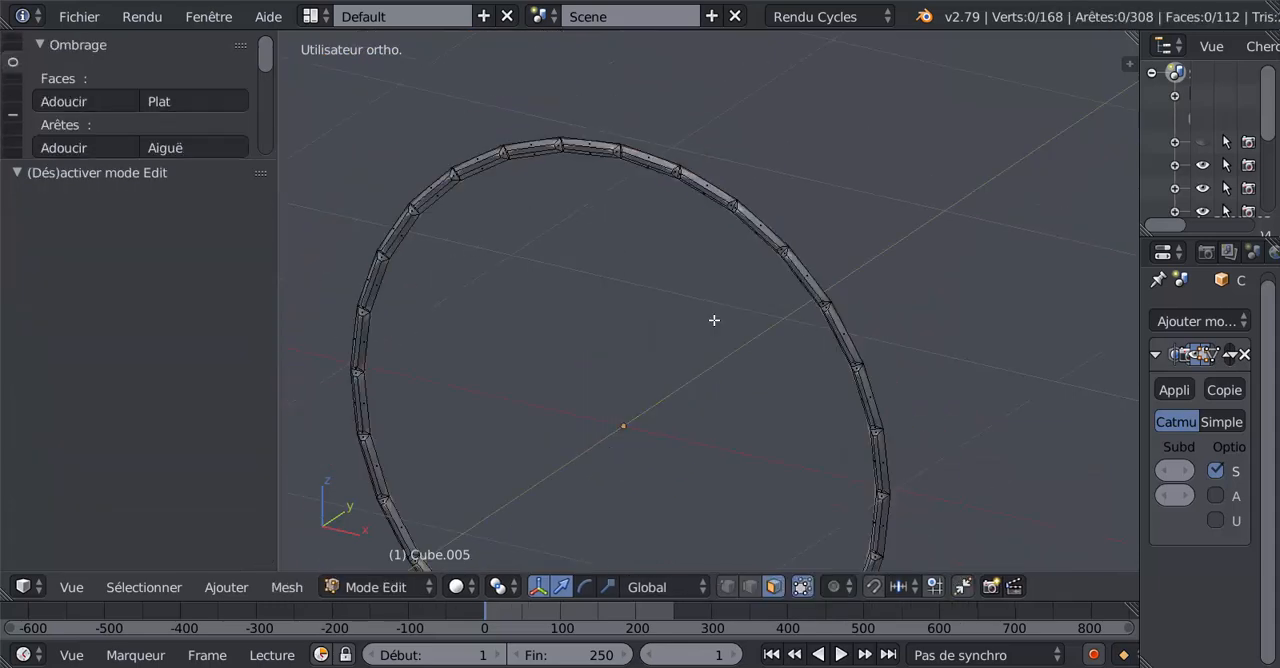
key("Tab")
middle_click_drag(736, 325, 885, 283)
scroll(804, 312, "down", 2)
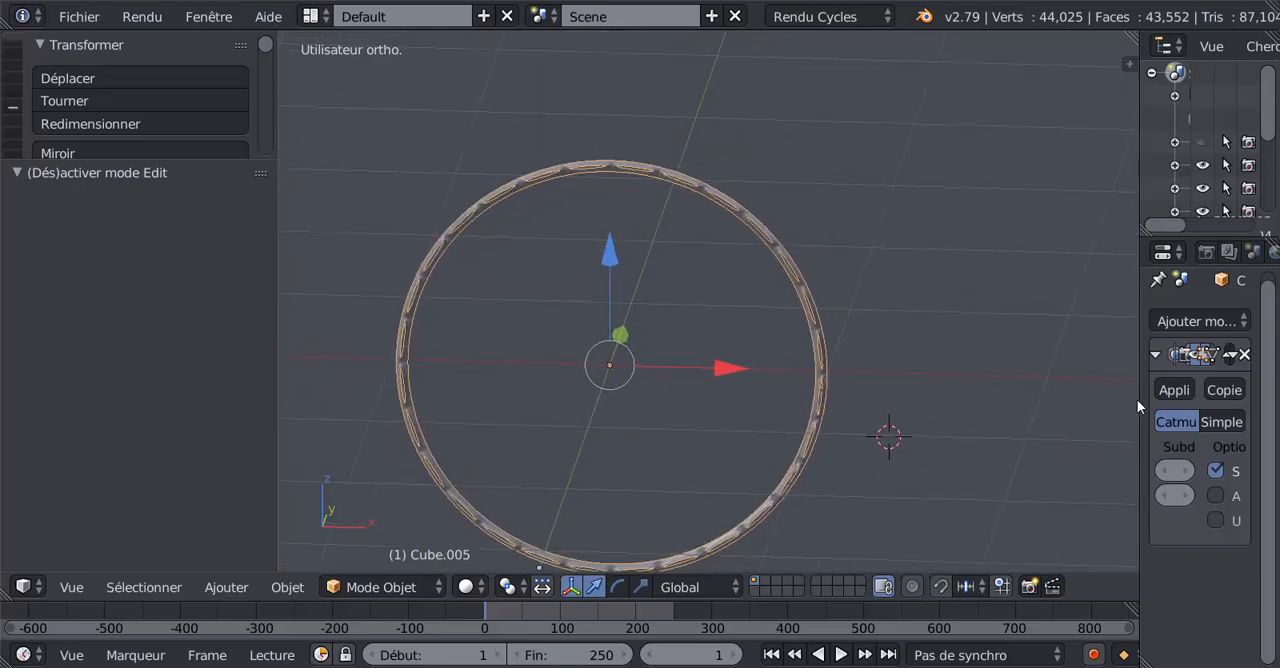
Widen the properties area and set the ring's Subdivision Surface viewport level to 0.
left_click_drag(1139, 399, 922, 399)
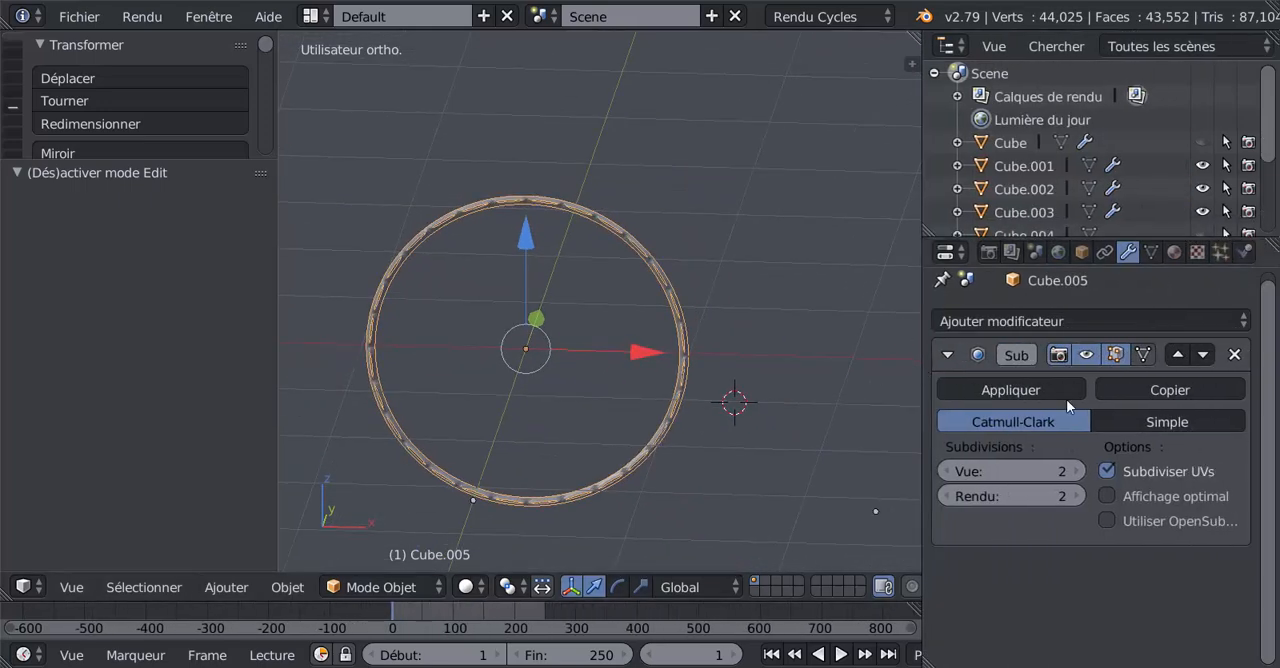
left_click(946, 471)
left_click(946, 471)
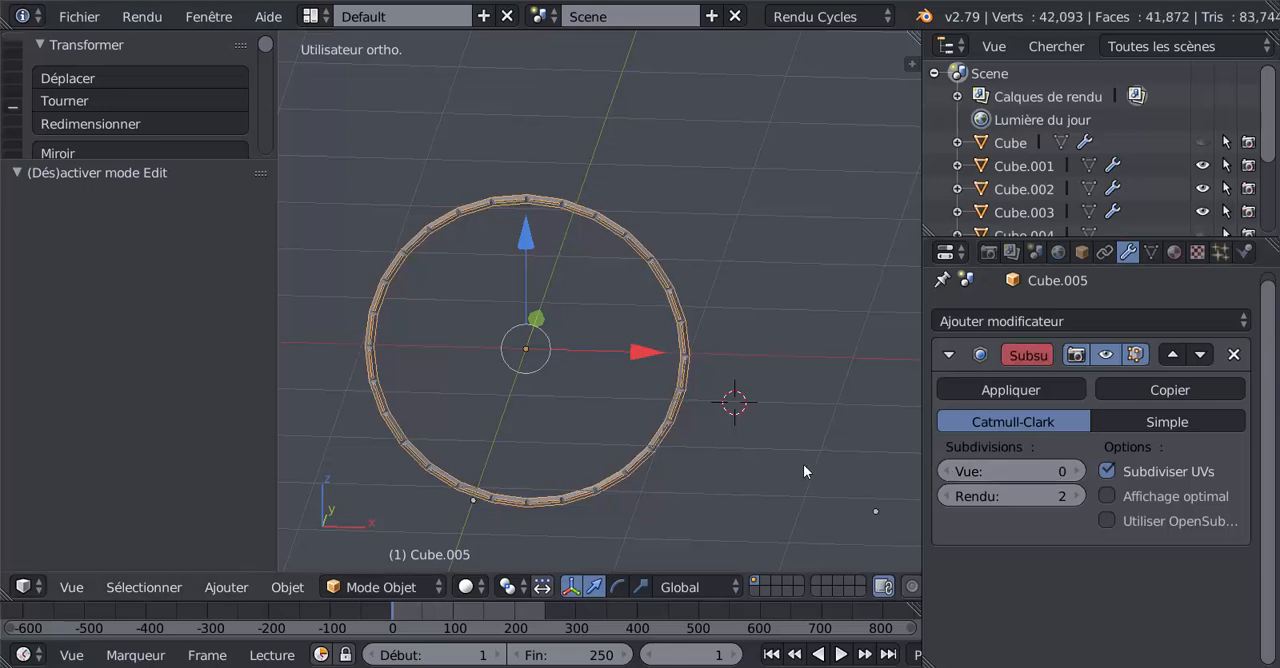
Extrude the ring's outer edge loop and scale the extrusion outward by about 1.131 to form a flat rim.
scroll(804, 466, "up", 1)
middle_click_drag(820, 463, 677, 468)
key("Tab")
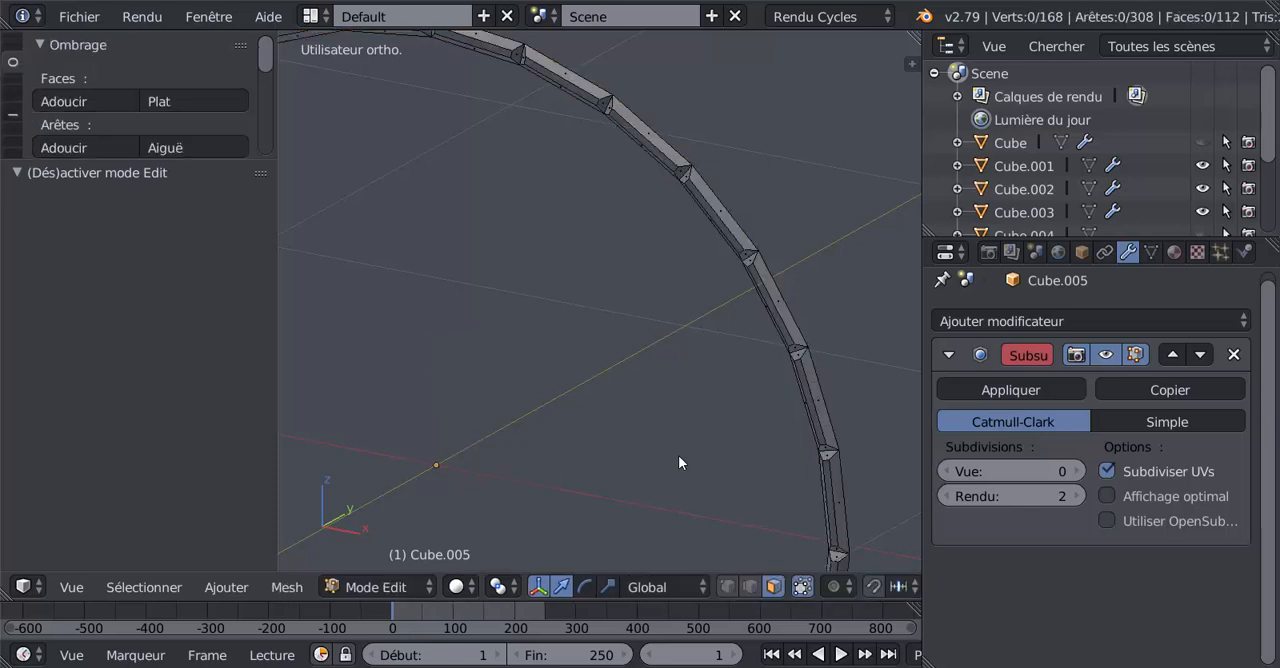
scroll(679, 458, "down", 2)
key("Tab")
key("Tab")
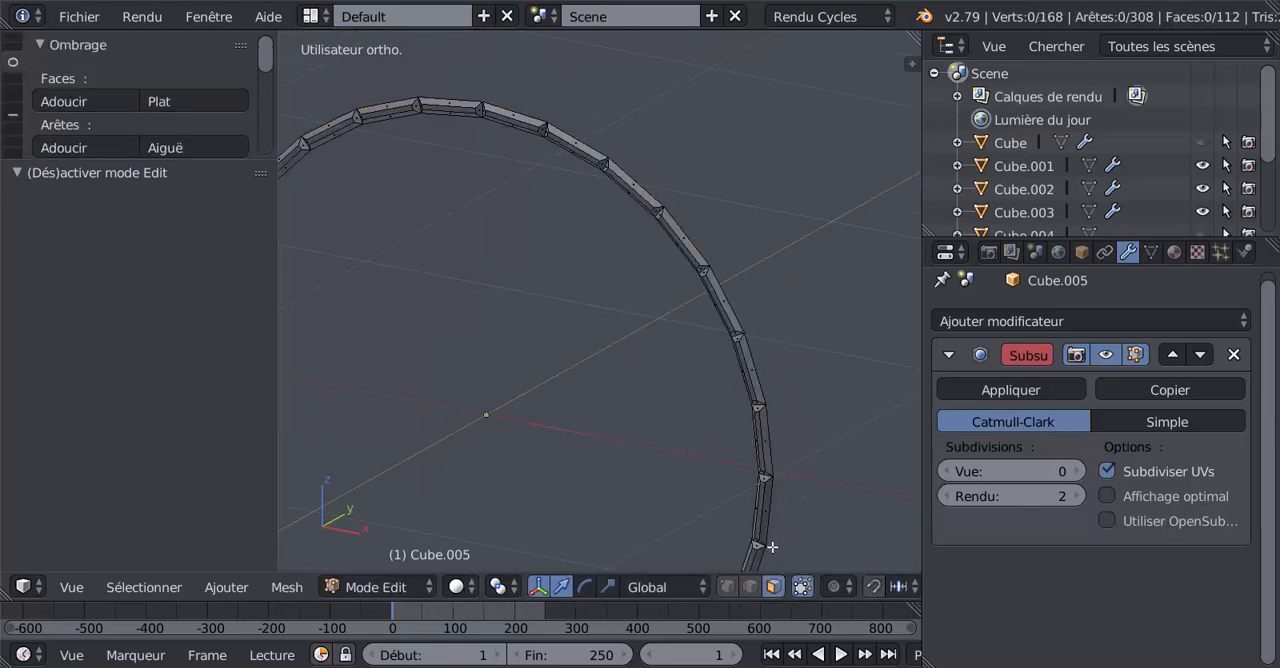
left_click(768, 381, "alt")
scroll(725, 454, "down", 3)
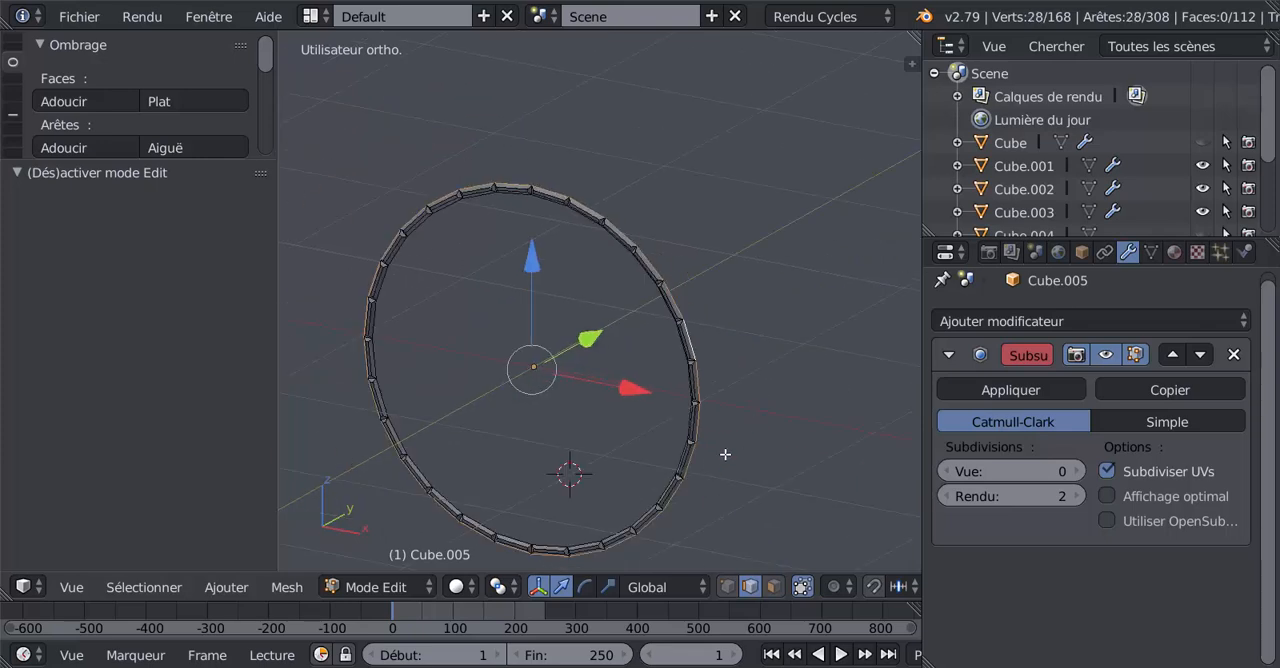
key("e")
key("s")
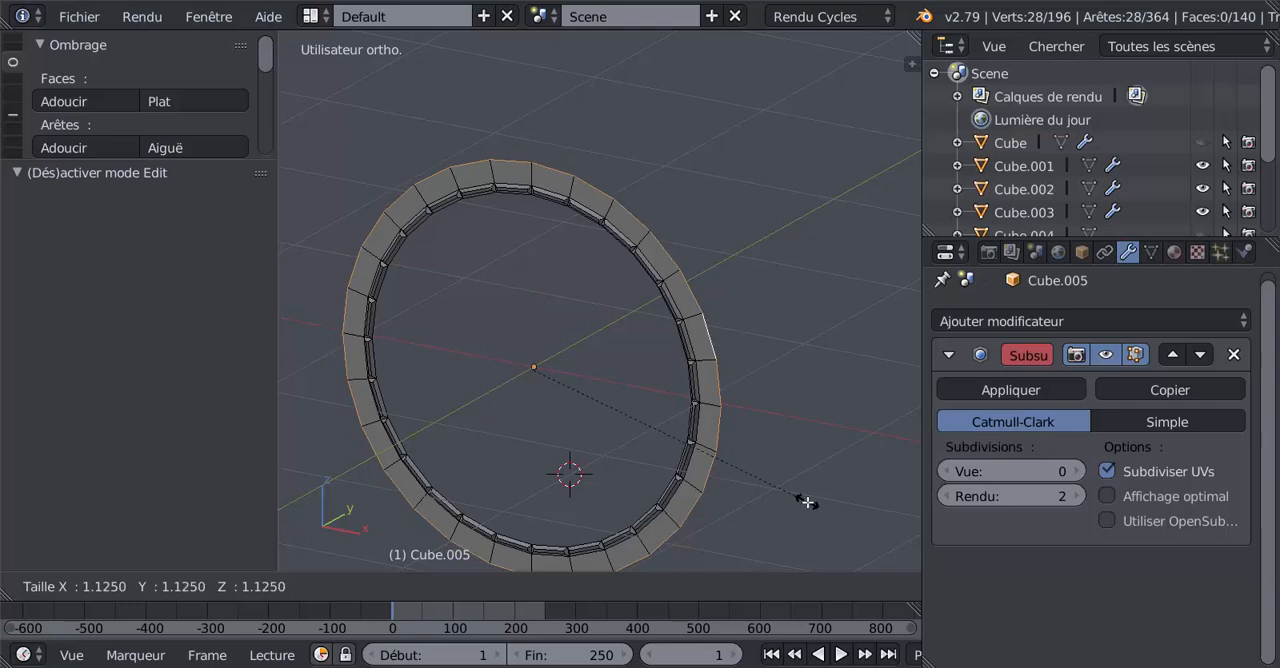
left_click(808, 504)
Inset the rim's face loop individually by about 0.0322 and move the inset faces about 0.061 along the Y axis.
left_click(774, 587)
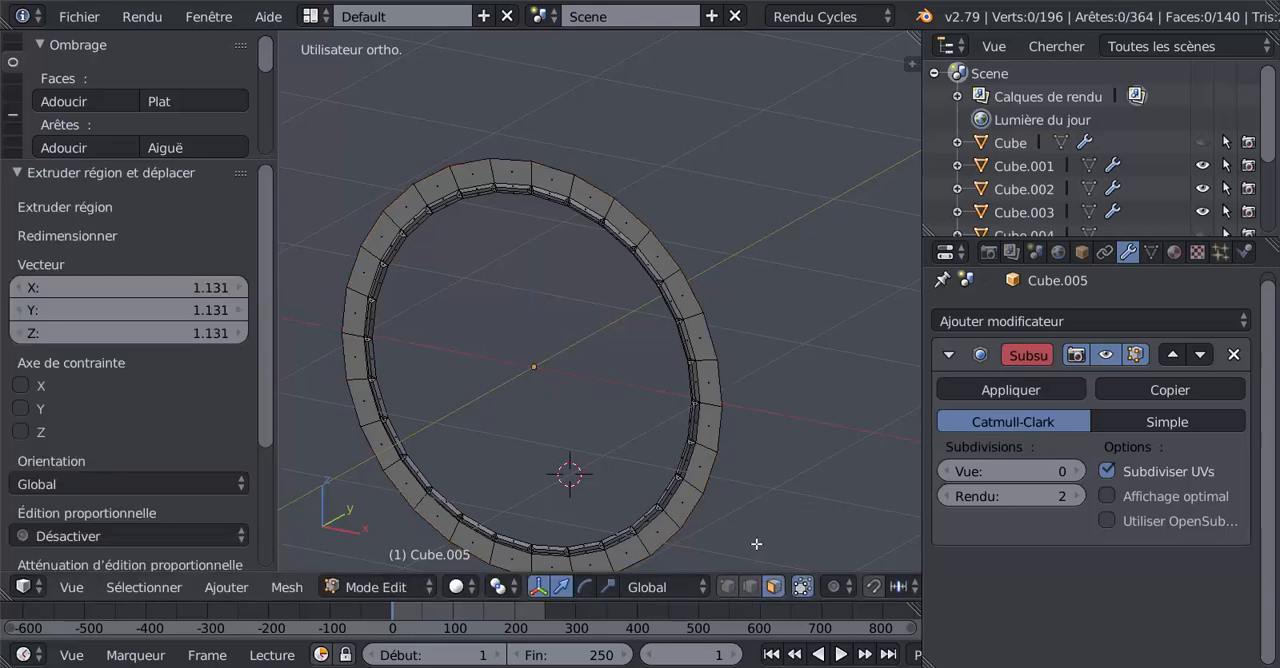
left_click(711, 401, "alt")
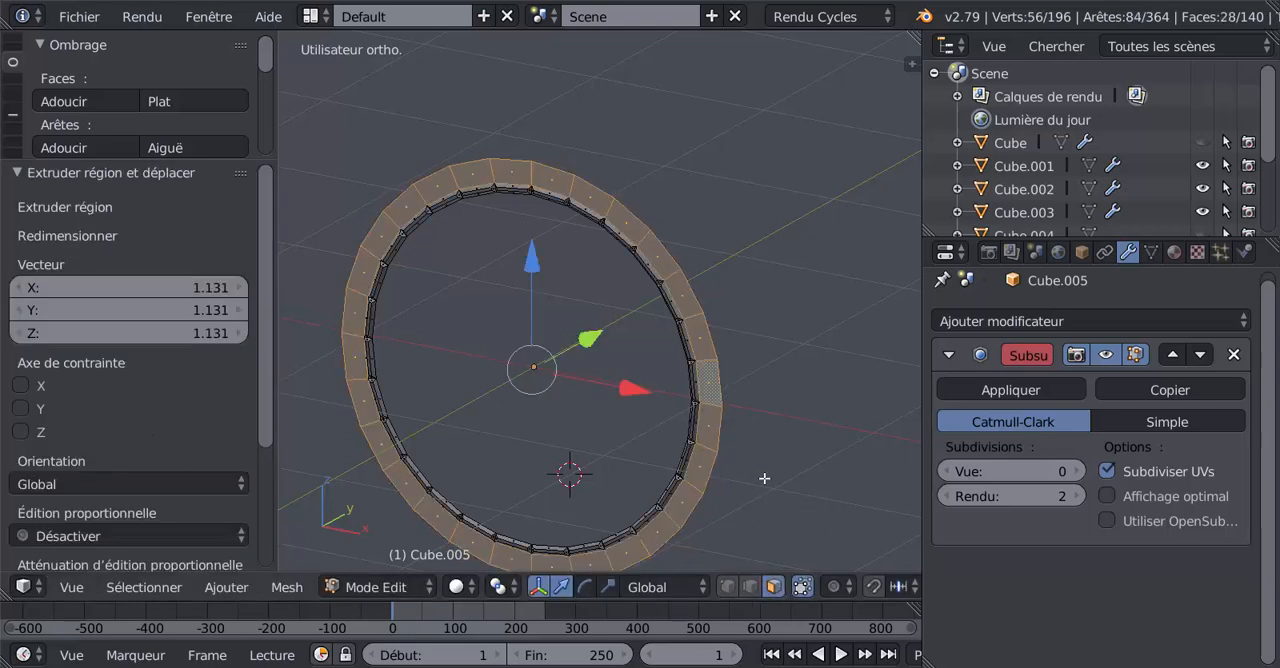
key("i")
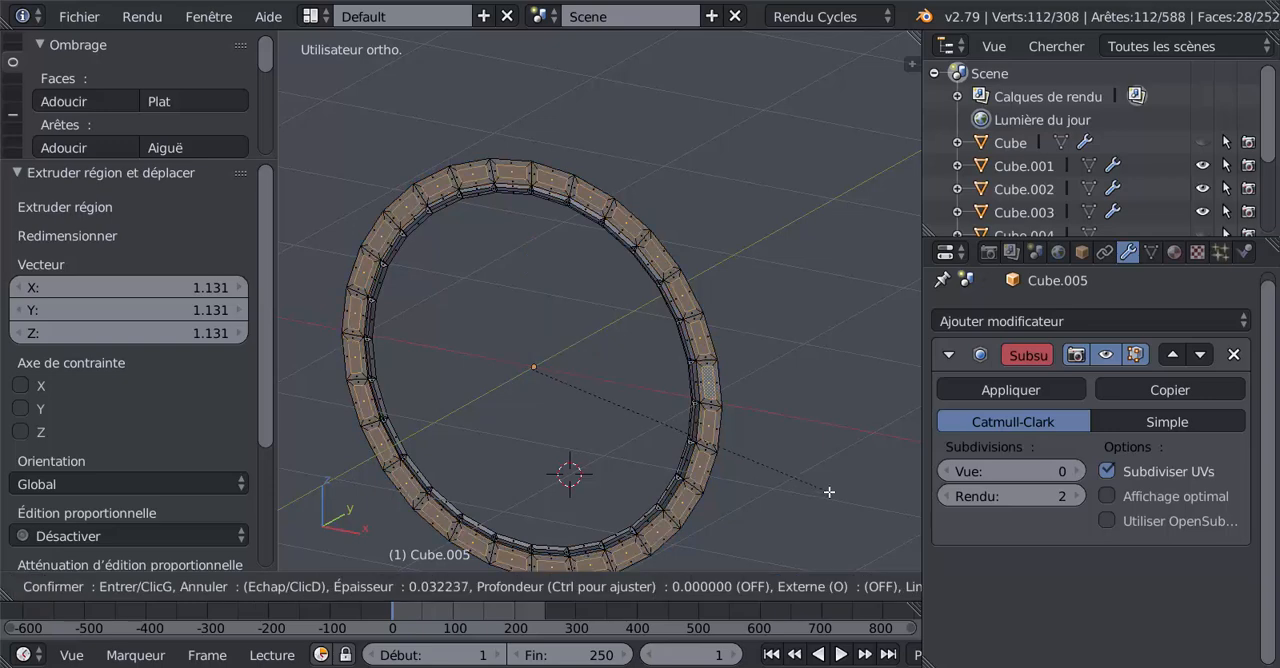
left_click(829, 491)
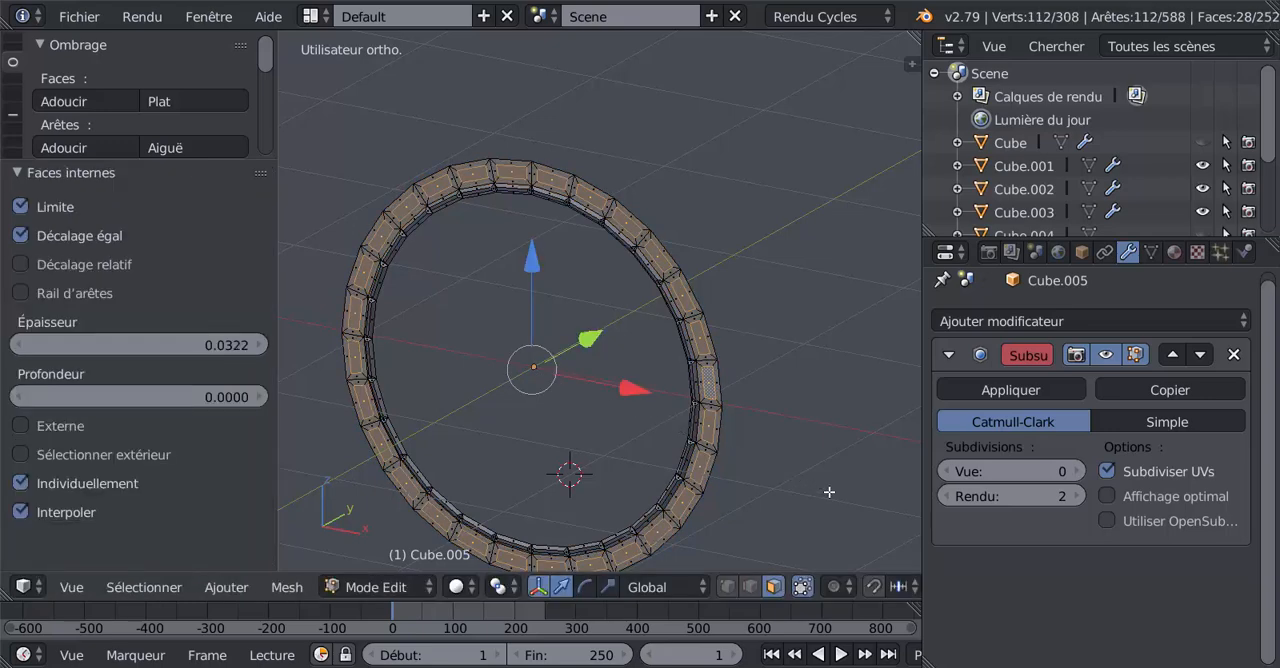
middle_click_drag(725, 484, 637, 369)
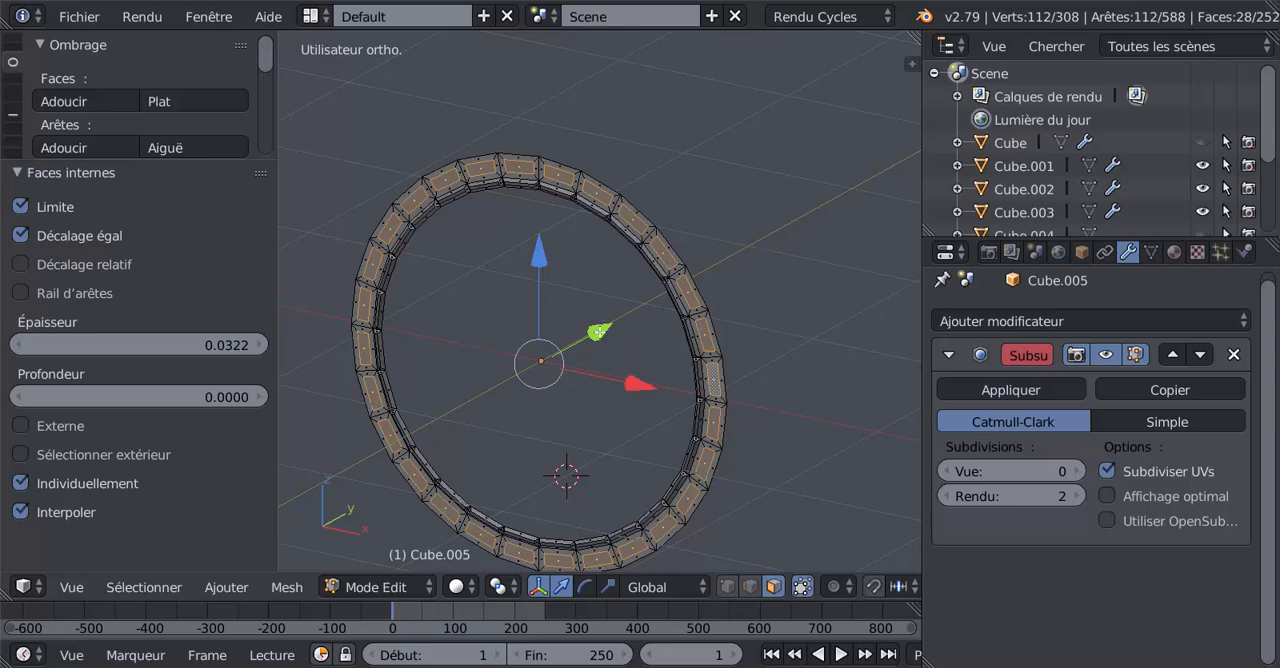
left_click_drag(598, 331, 609, 328)
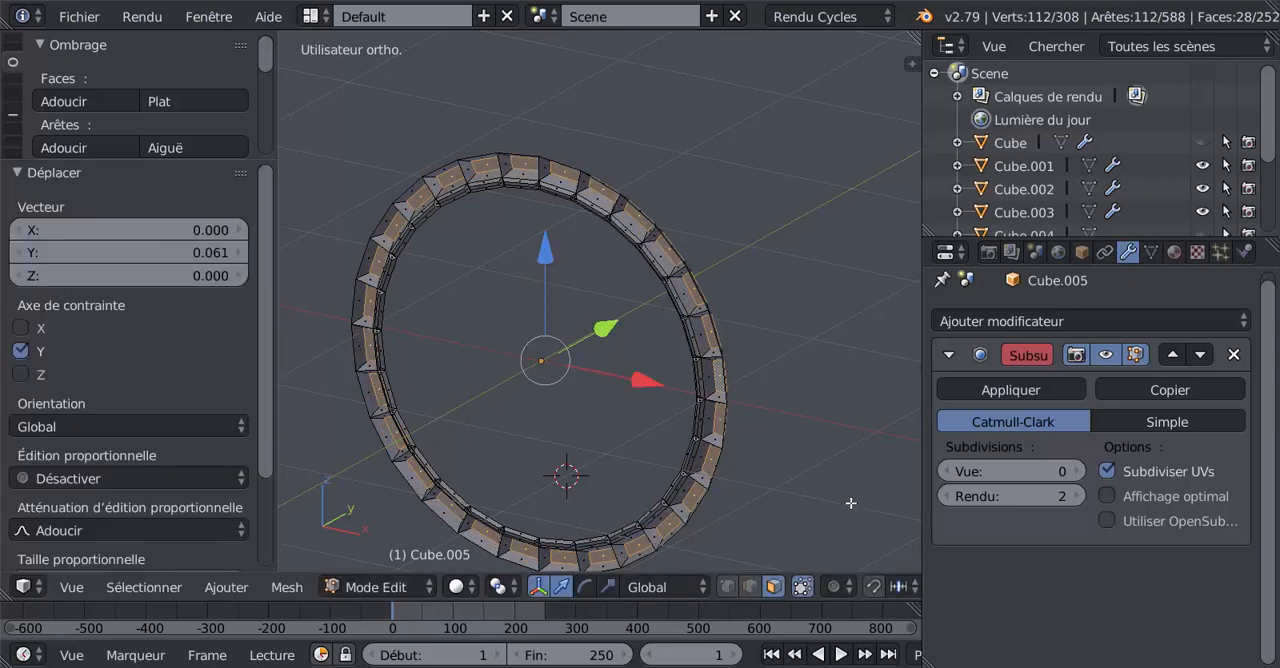
Try deleting the edges of the selected inset faces and undo the deletion.
key("x")
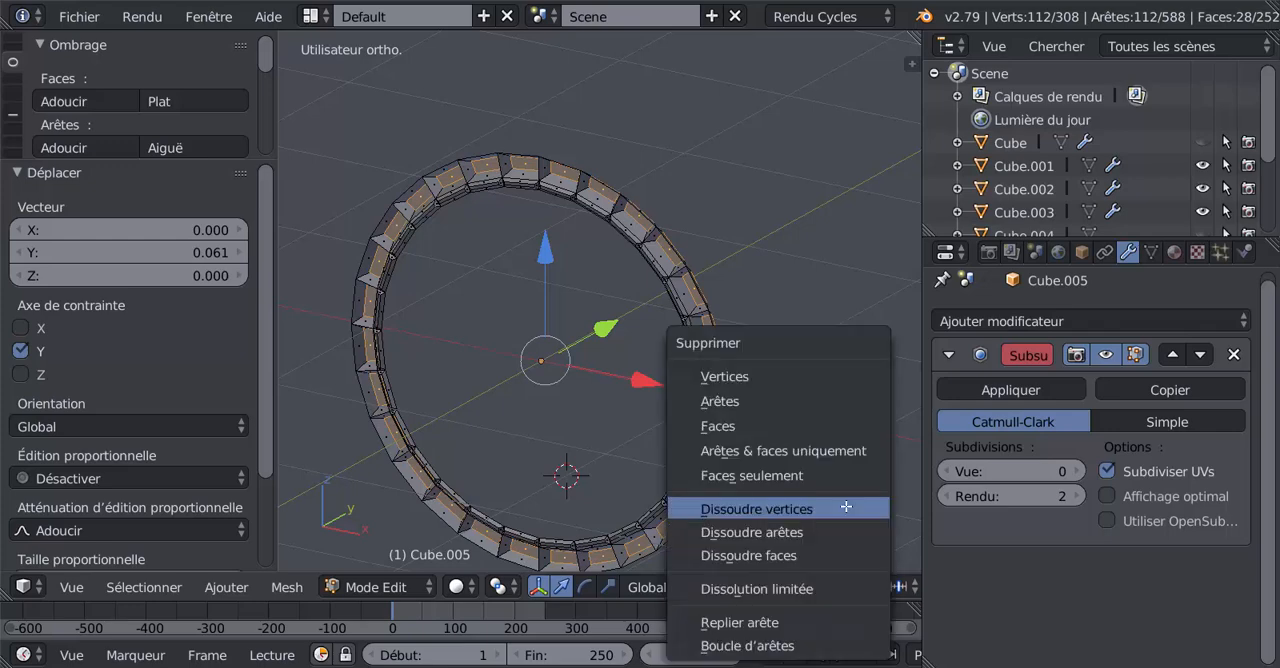
left_click(801, 410)
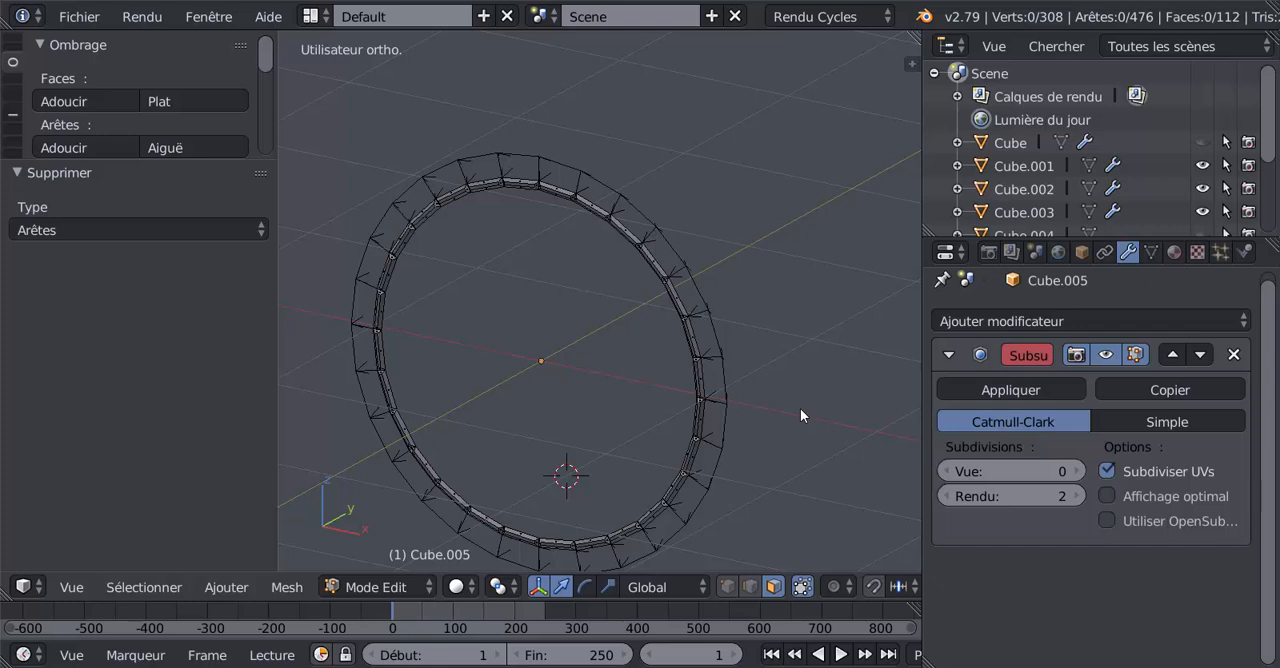
key("ctrl+z")
Delete the rim's selected inset faces to open its segments.
key("x")
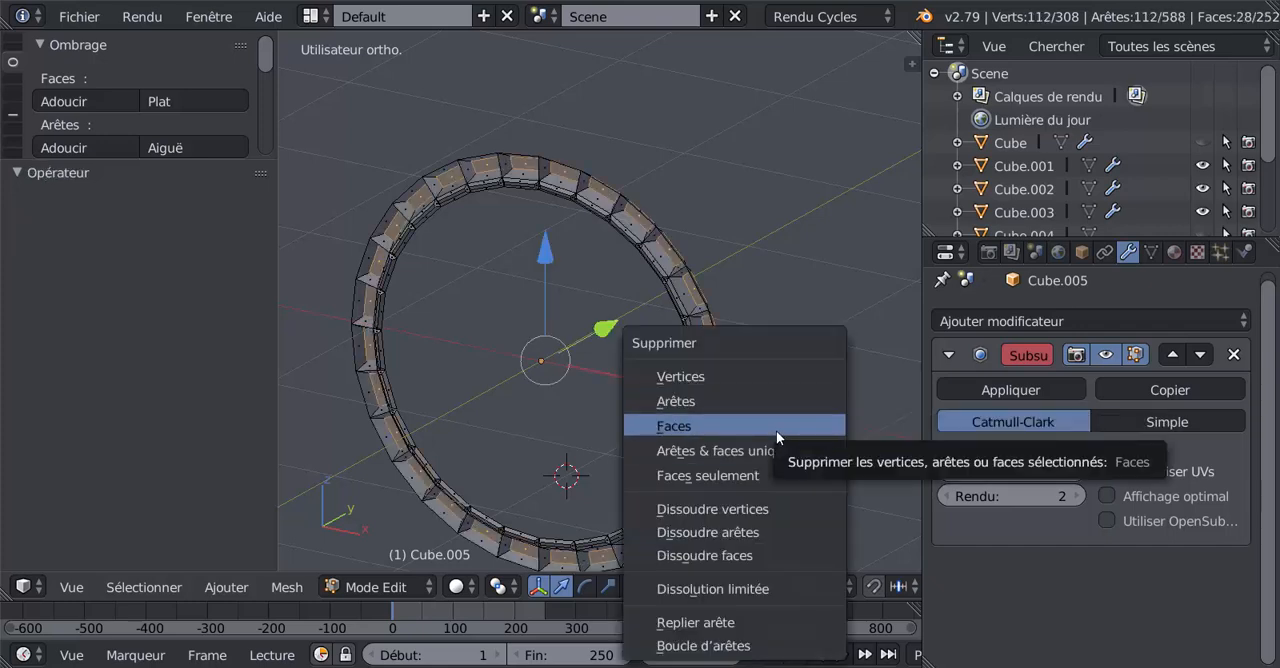
left_click(777, 432)
middle_click_drag(754, 452, 730, 416)
scroll(788, 444, "down", 4)
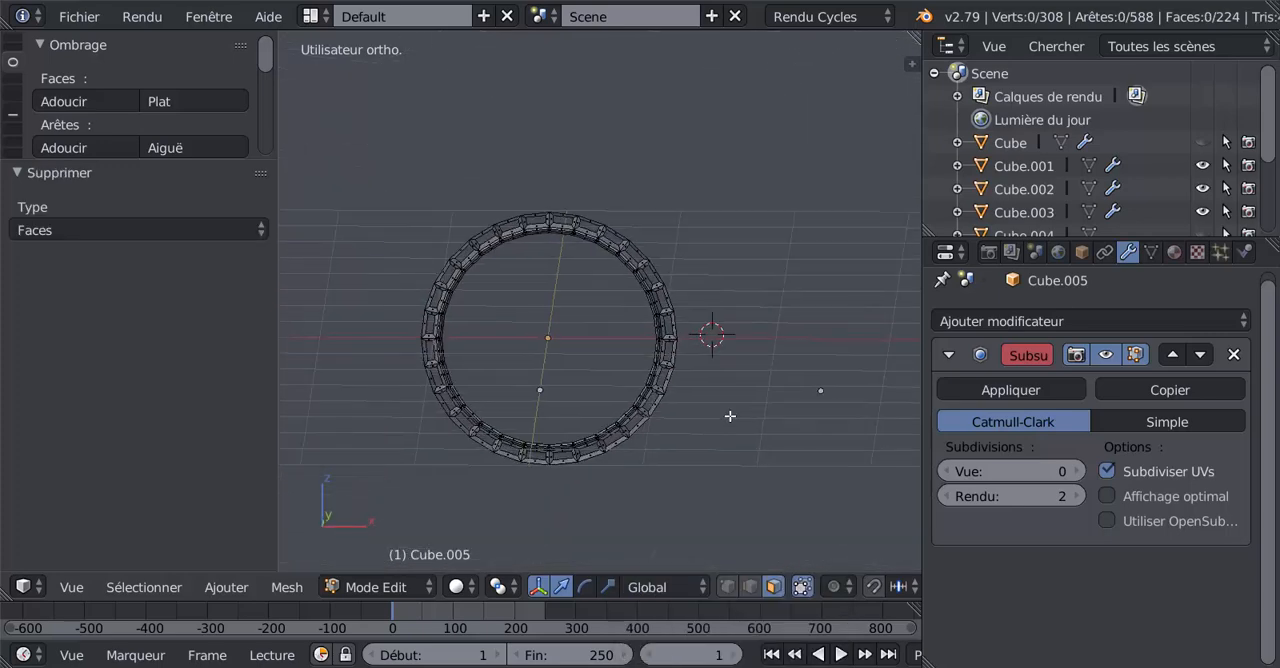
scroll(730, 416, "up", 5)
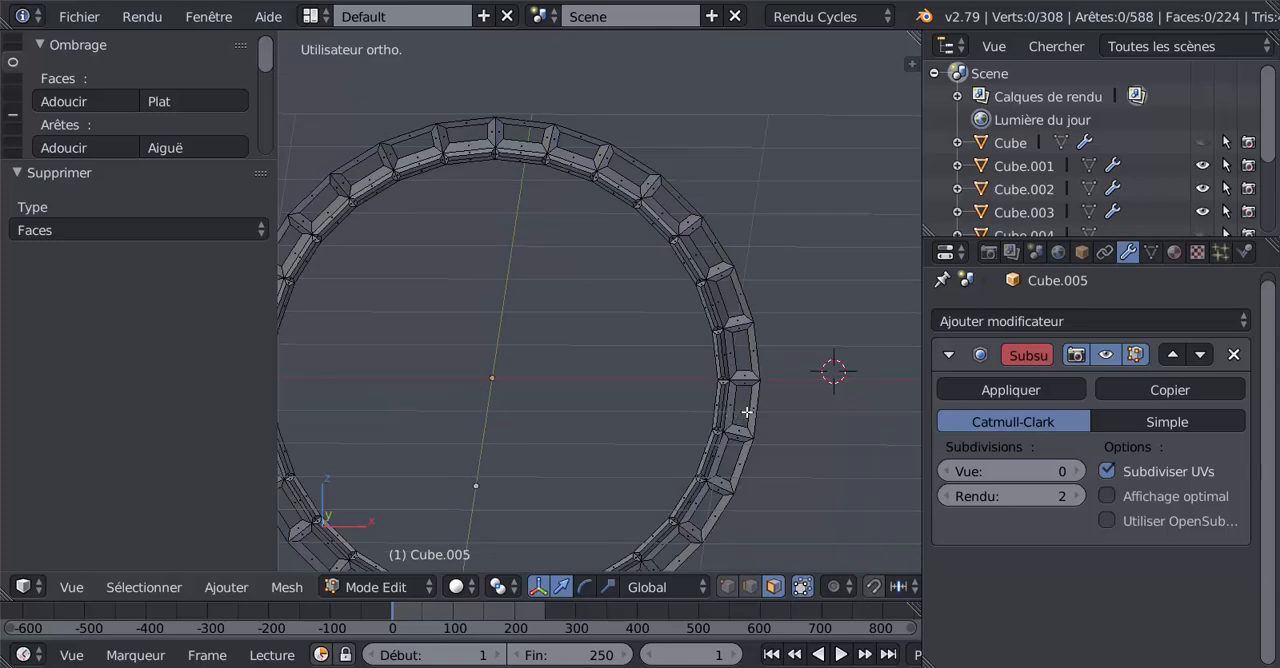
middle_click_drag(846, 460, 887, 405, "shift")
scroll(869, 416, "down", 3)
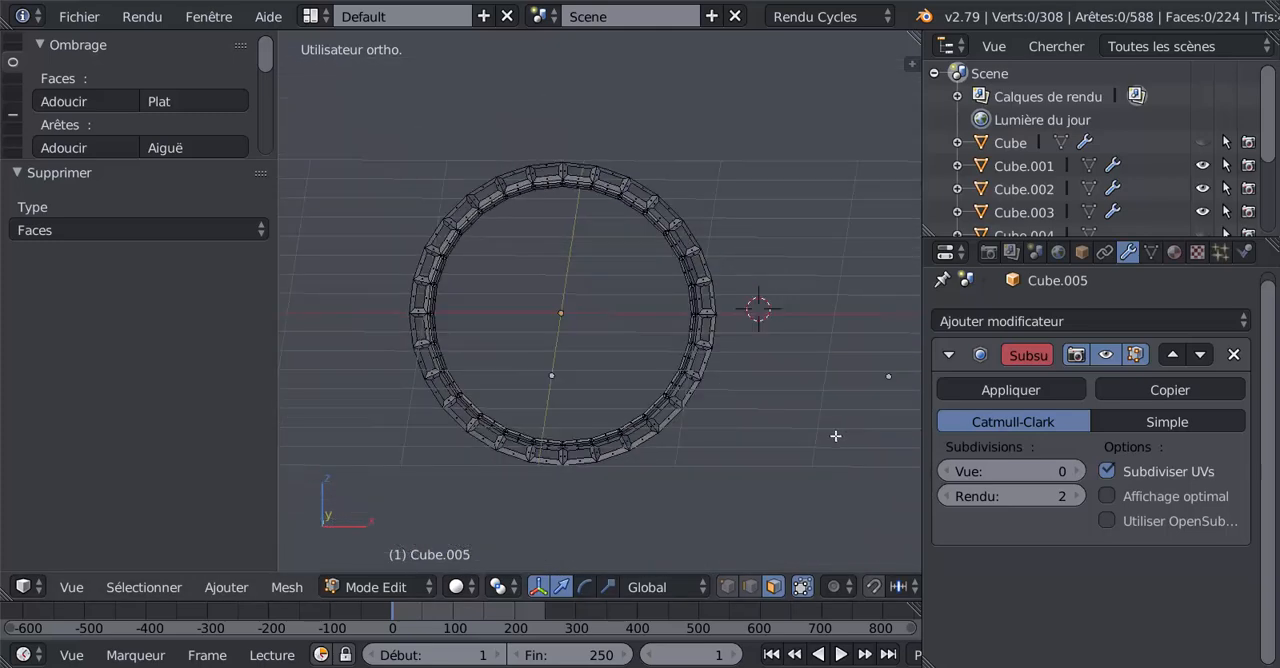
Return to object mode and reveal the hidden exhaust objects around the ring.
key("Tab")
key("alt+h")
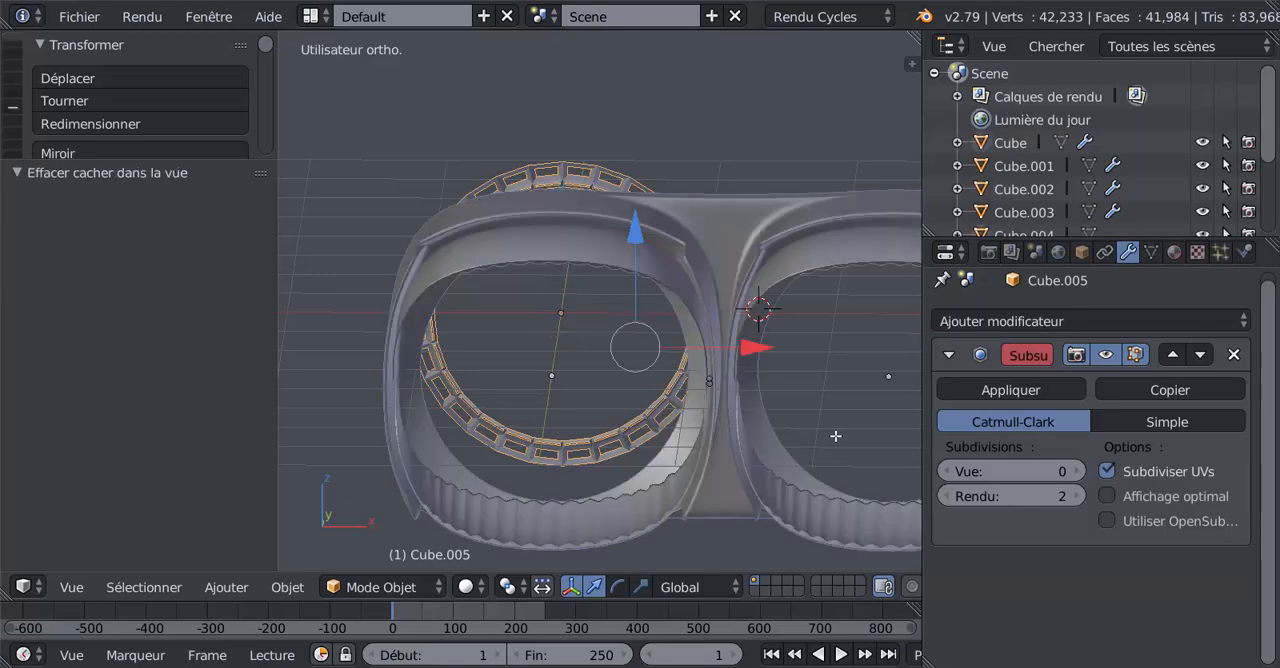
middle_click_drag(602, 429, 726, 441)
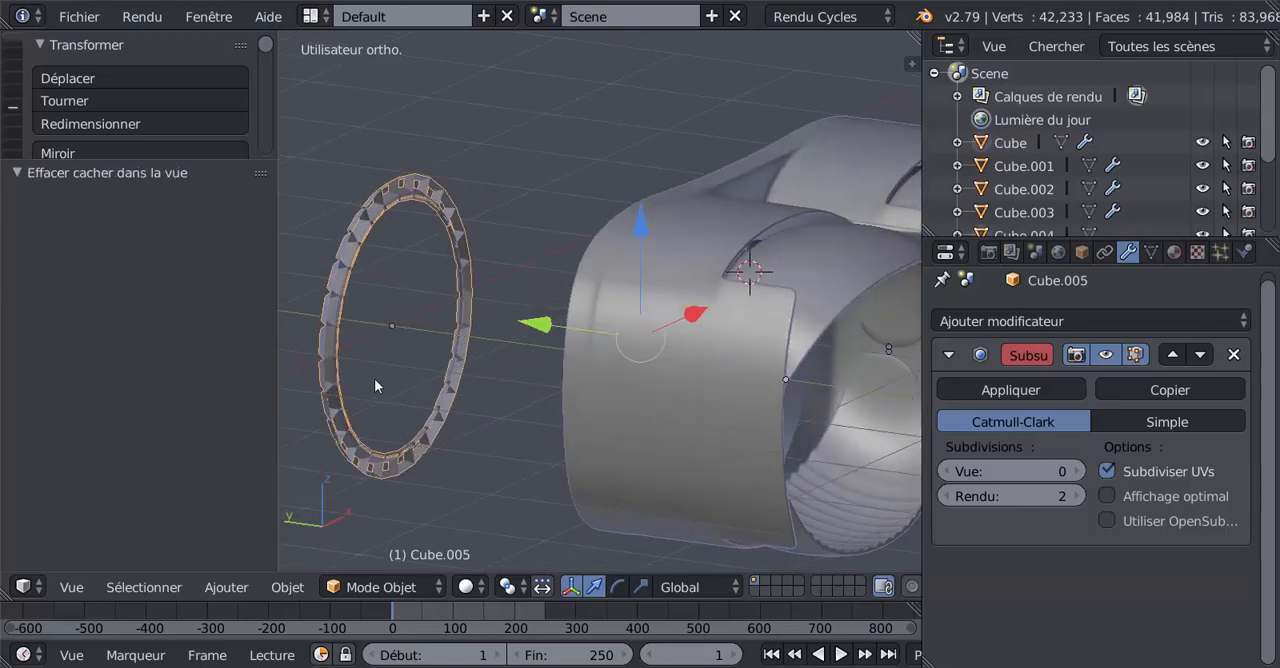
Select the ring's whole linked mesh and move it along the Y axis by about -1.984 and another -0.773 into the exhaust housing.
key("Tab")
middle_click_drag(357, 368, 478, 376)
right_click(496, 374)
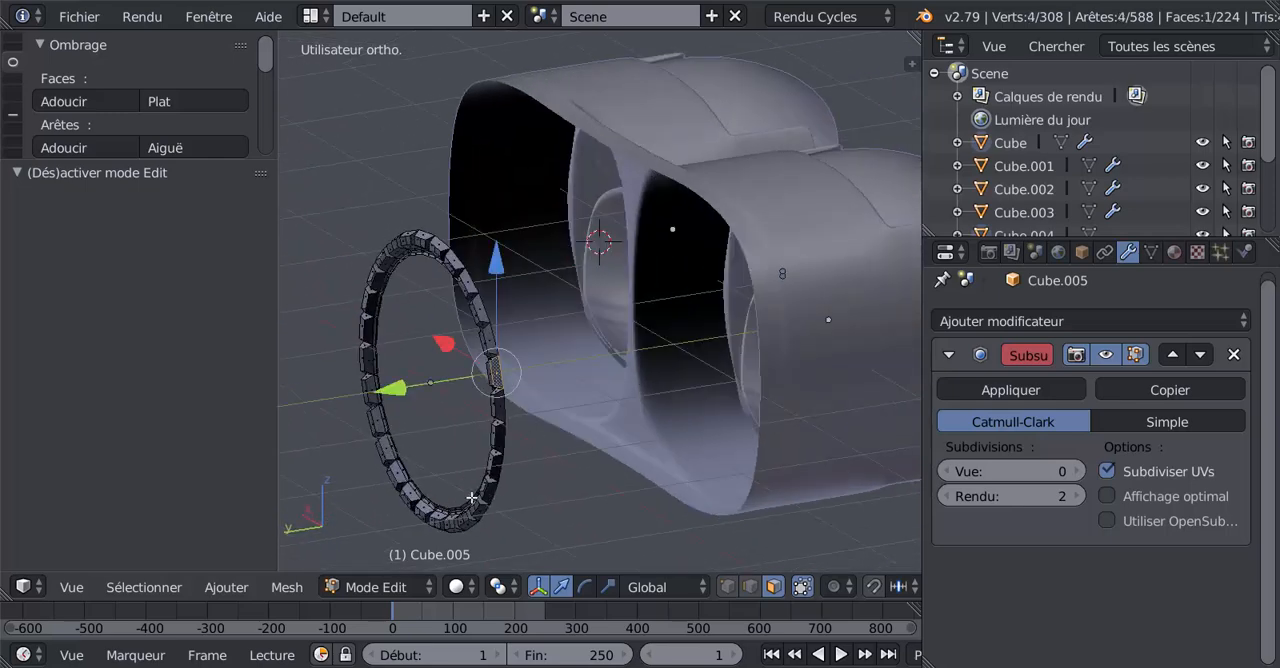
middle_click_drag(471, 497, 448, 495)
key("ctrl+l")
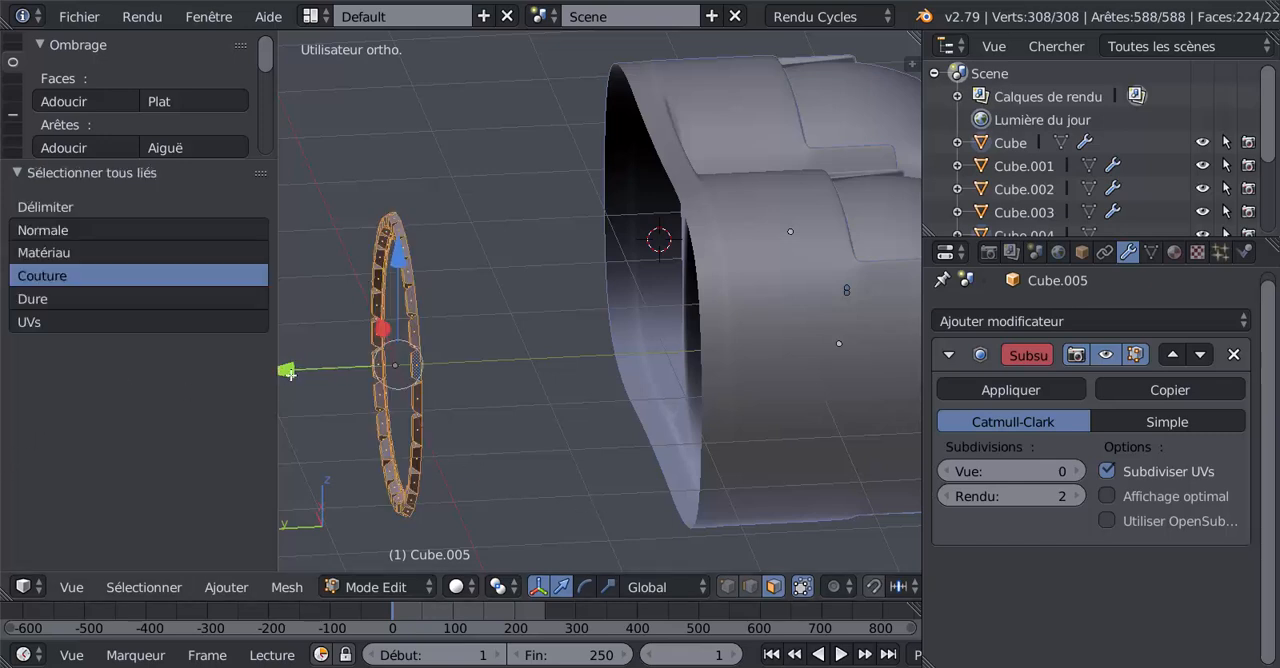
left_click_drag(288, 372, 557, 368)
middle_click_drag(557, 368, 602, 349)
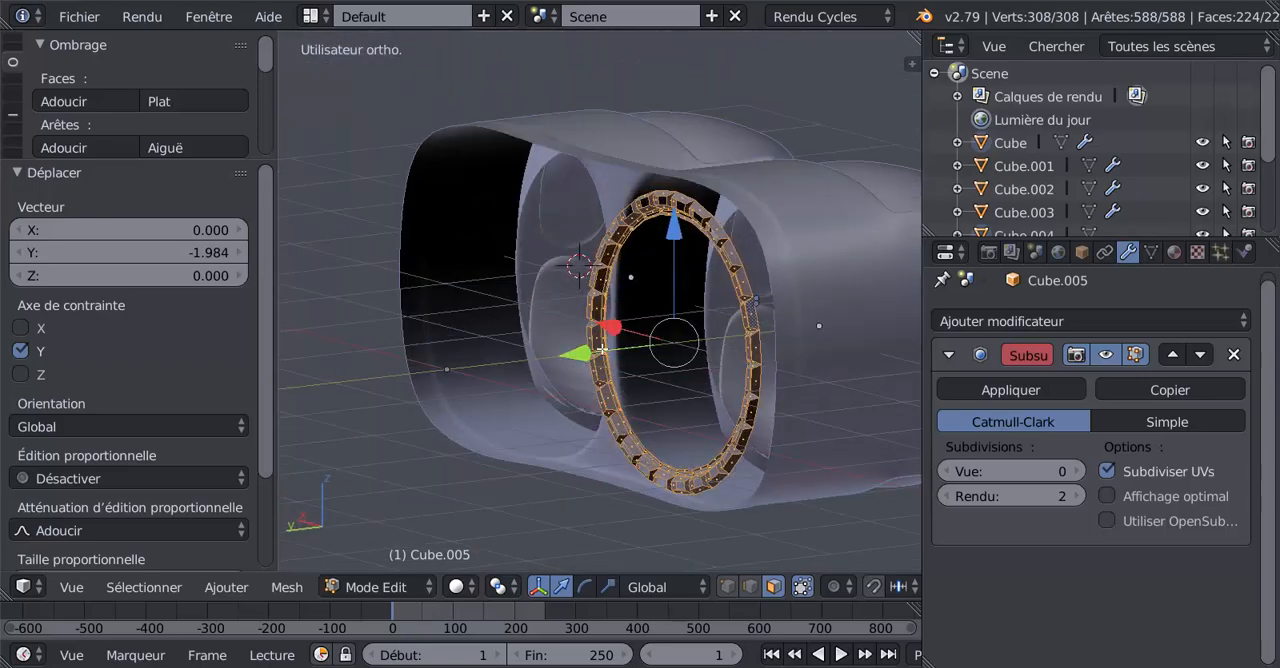
left_click_drag(590, 352, 666, 322)
middle_click_drag(666, 322, 420, 345)
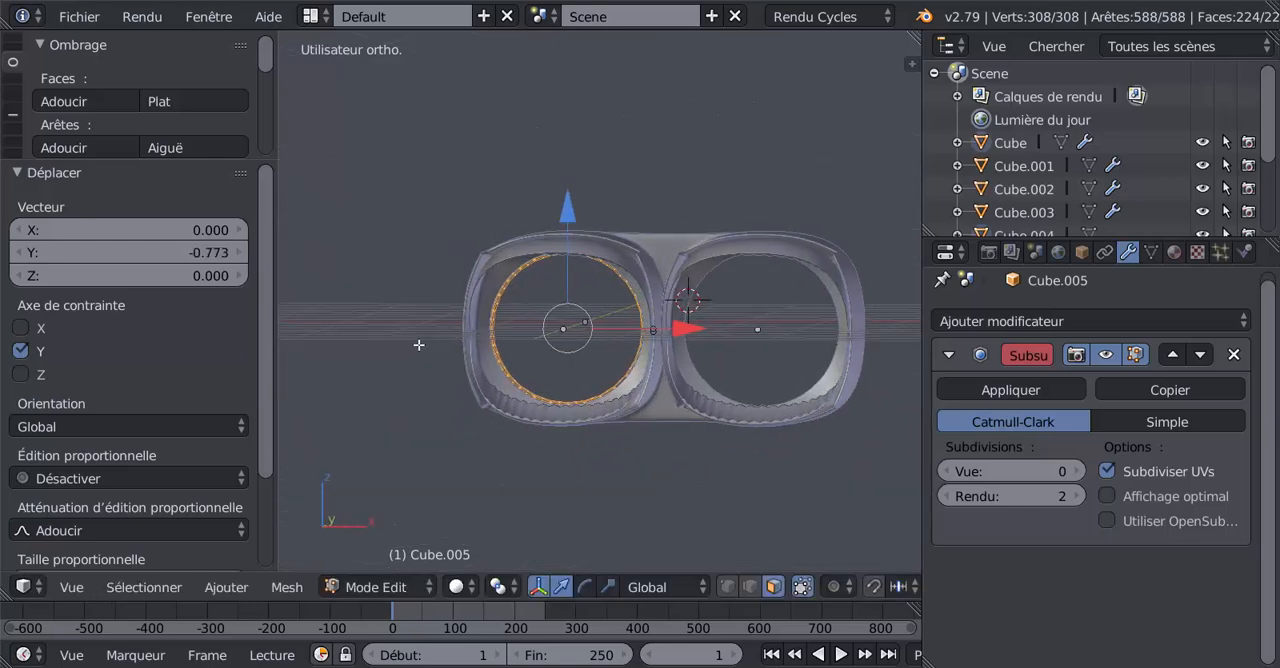
Scale the whole ring mesh to about 0.876 in front view to fit the duct opening, and return to object mode.
key("KP_1")
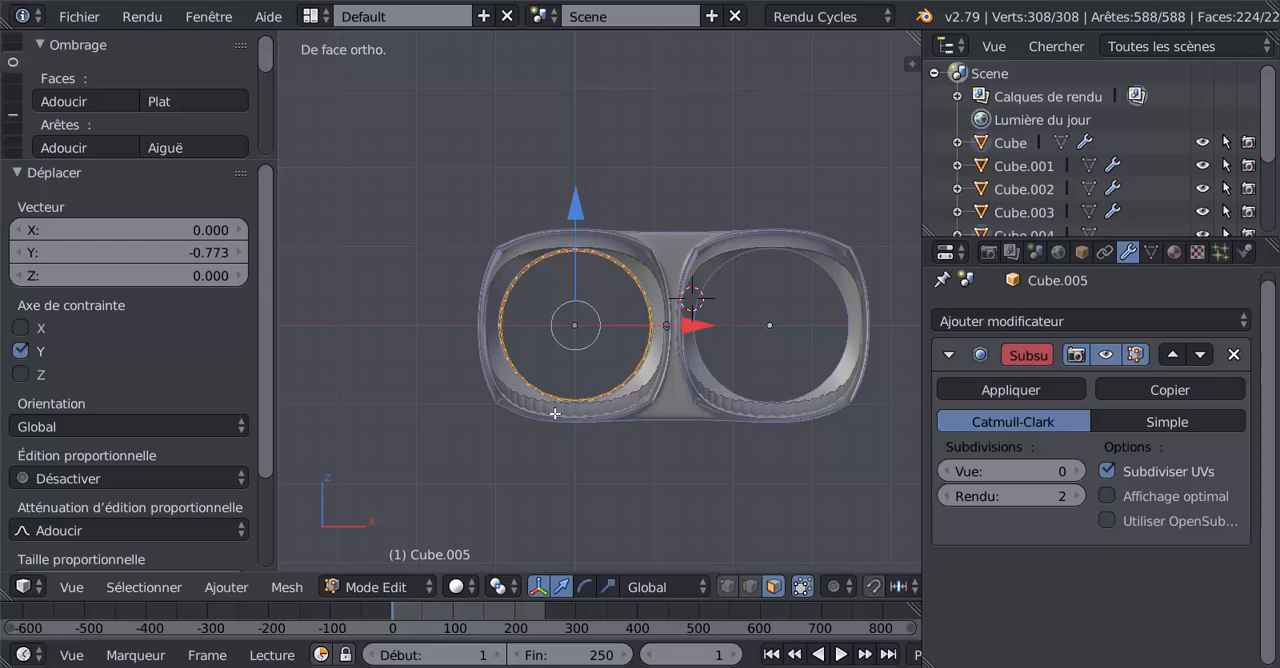
scroll(585, 407, "up", 2)
scroll(668, 425, "up", 1)
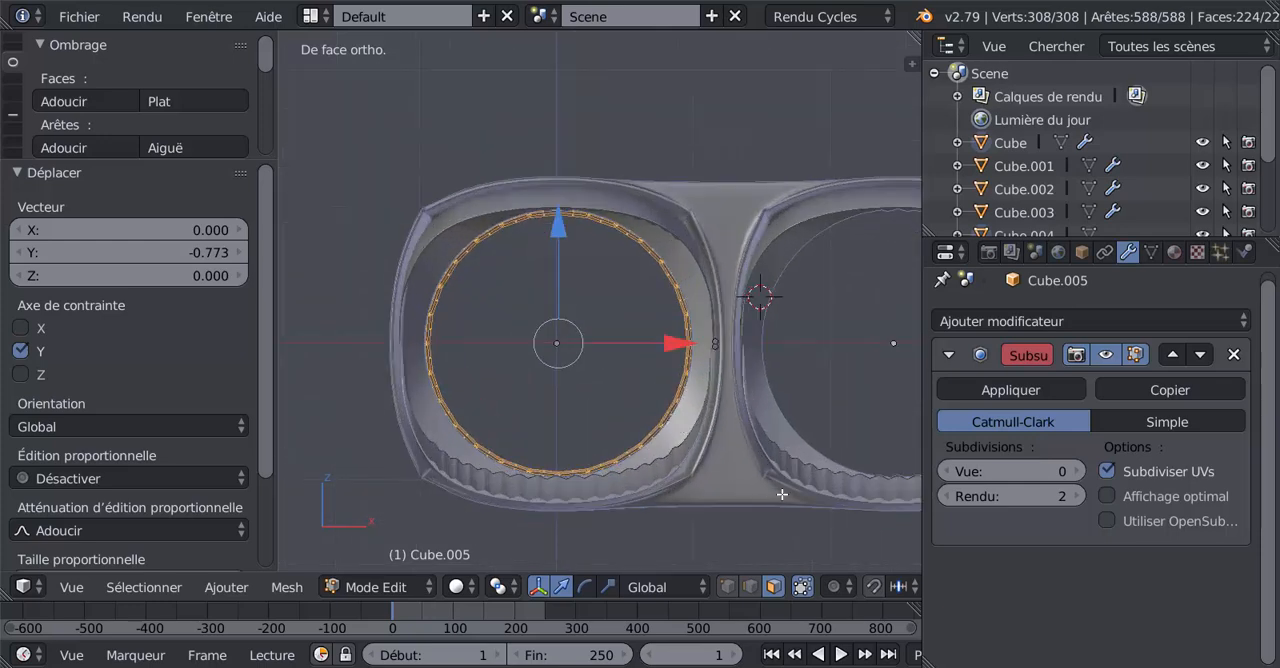
key("s")
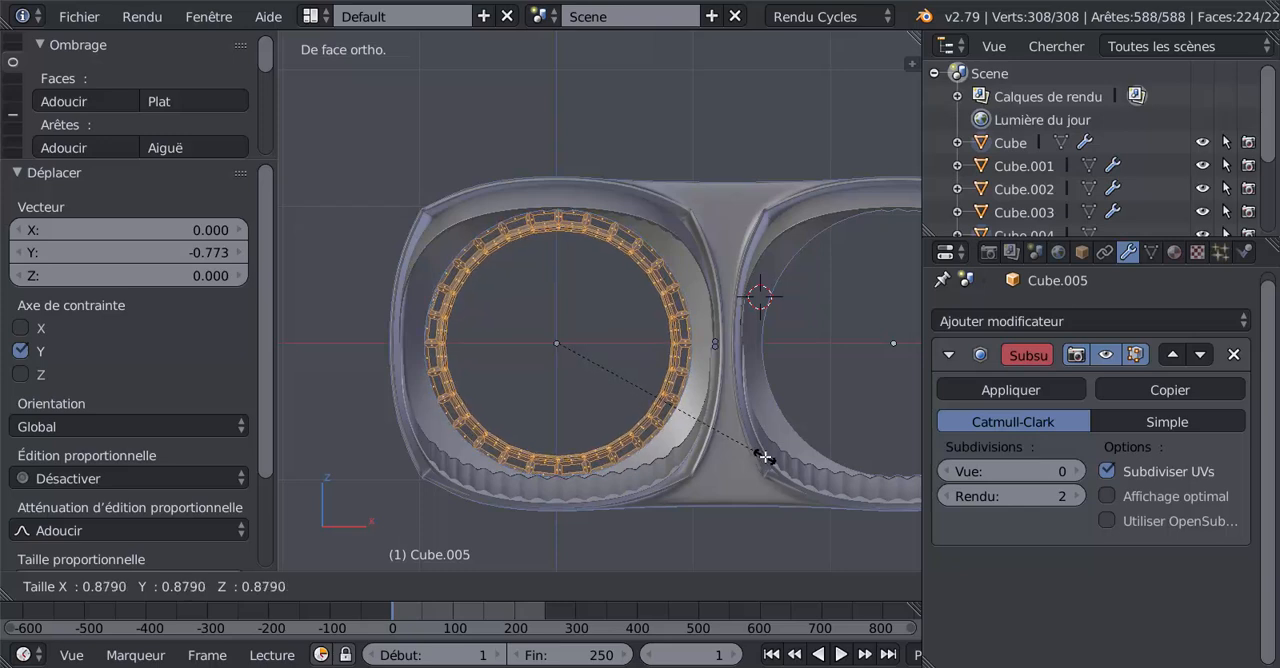
left_click(757, 450)
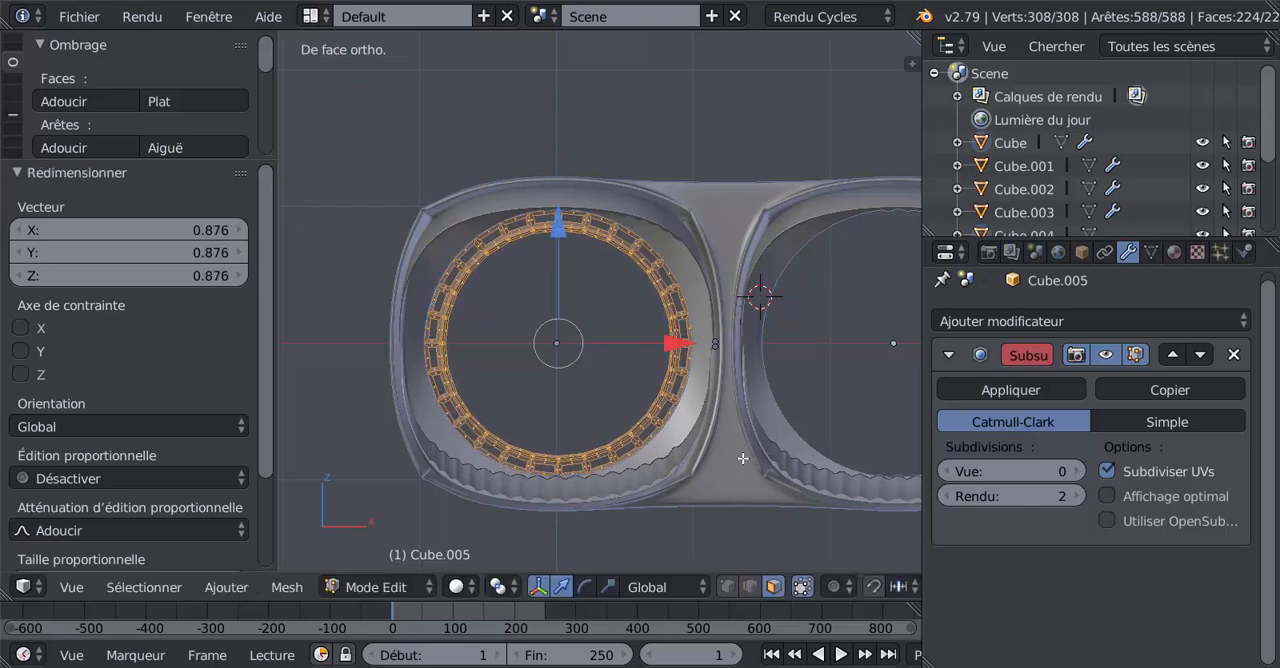
key("Tab")
Try moving the selected objects about -0.081 along the Y axis and undo the move.
scroll(613, 487, "down", 3)
middle_click_drag(613, 487, 660, 477)
scroll(667, 478, "up", 2)
scroll(667, 481, "up", 3)
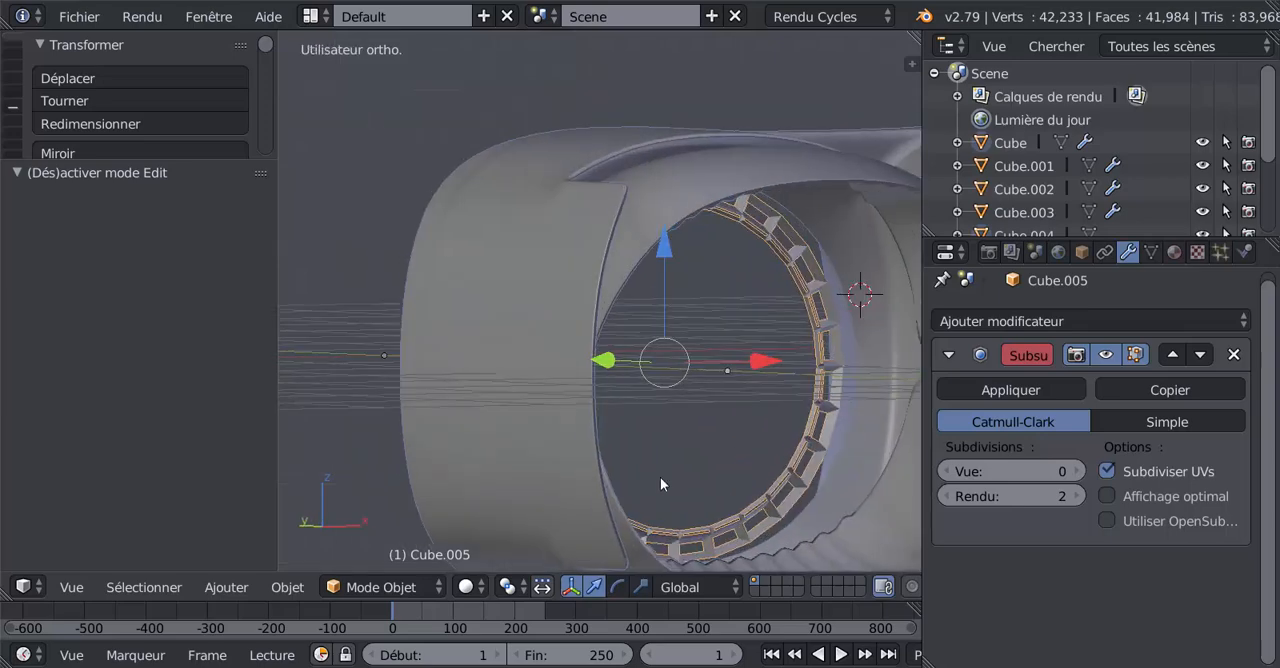
middle_click_drag(643, 402, 678, 404)
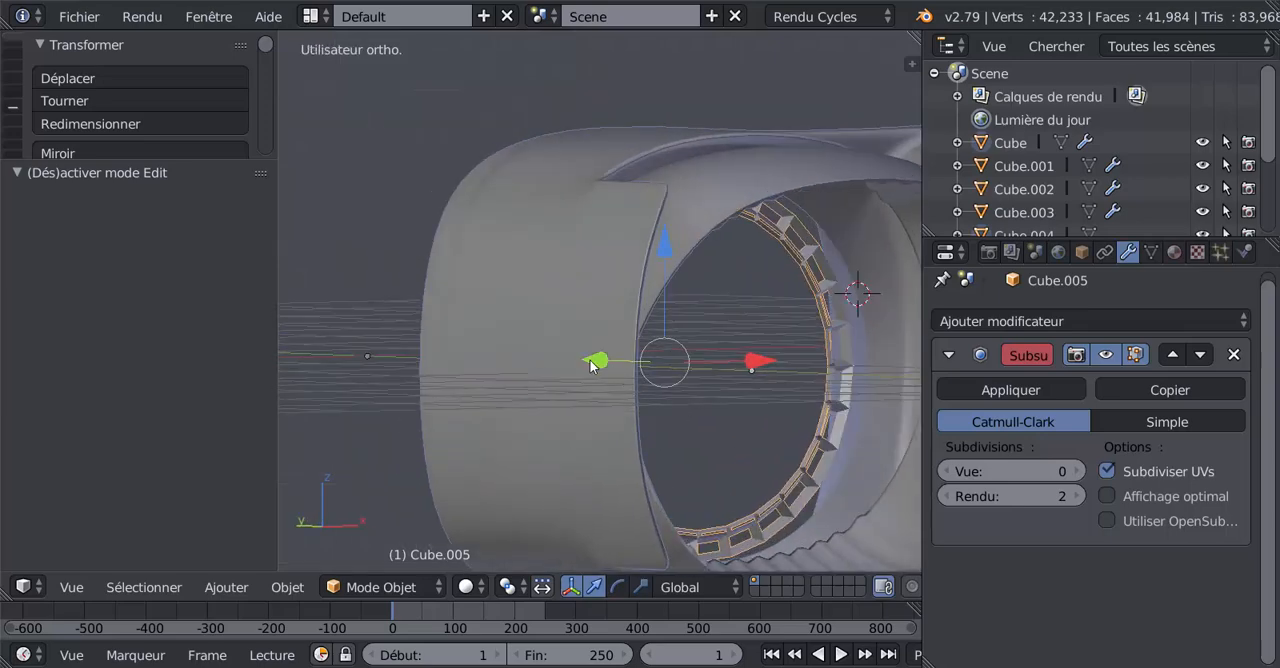
left_click_drag(592, 362, 603, 363)
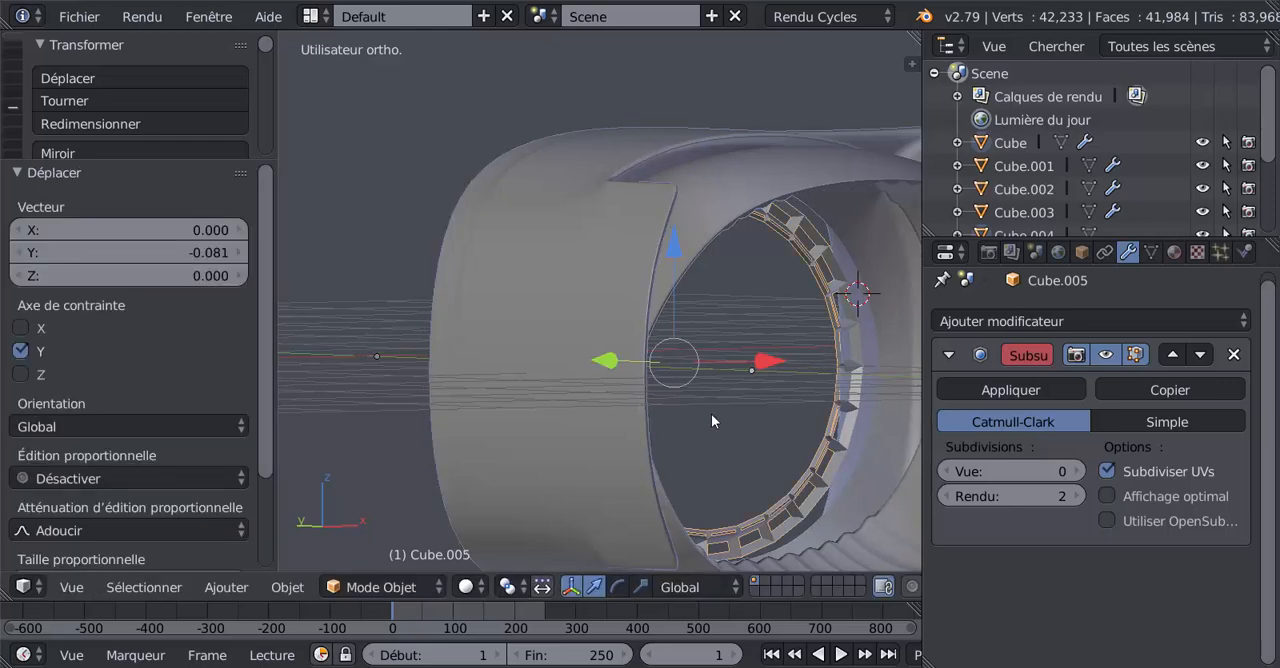
key("ctrl+z")
Display the model in wireframe from the top view, framed on the ring inside the housing.
middle_click_drag(706, 408, 826, 425)
key("KP_7")
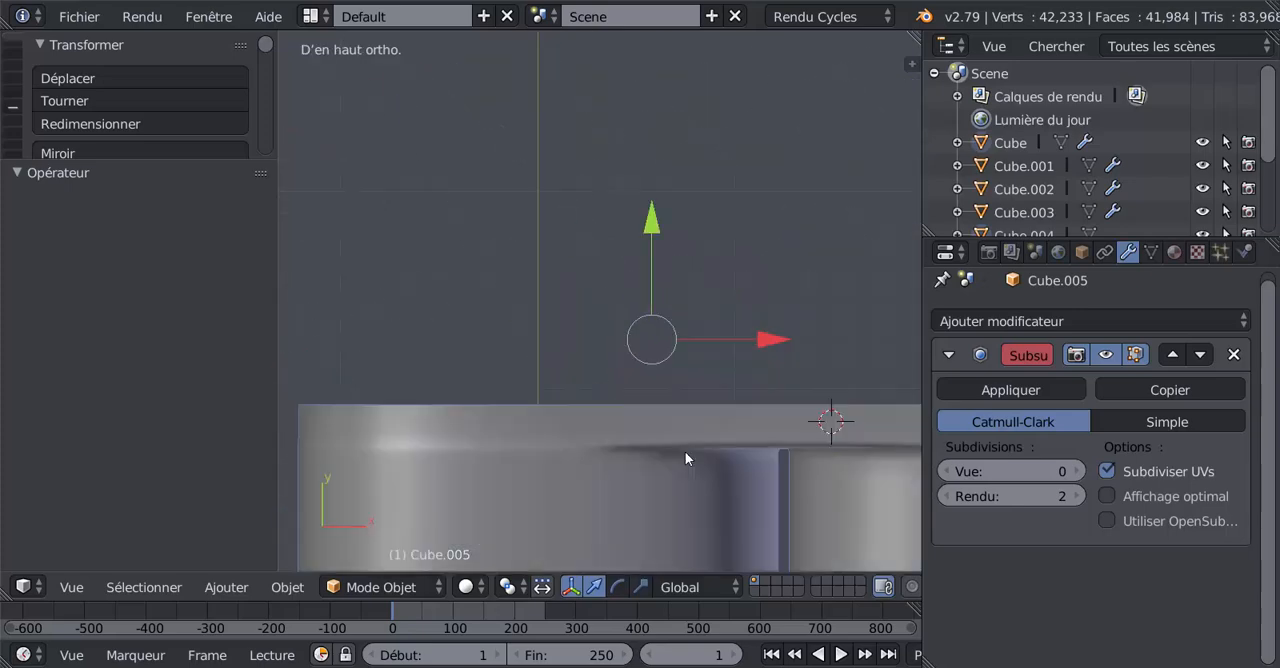
key("z")
middle_click_drag(608, 496, 634, 371, "shift")
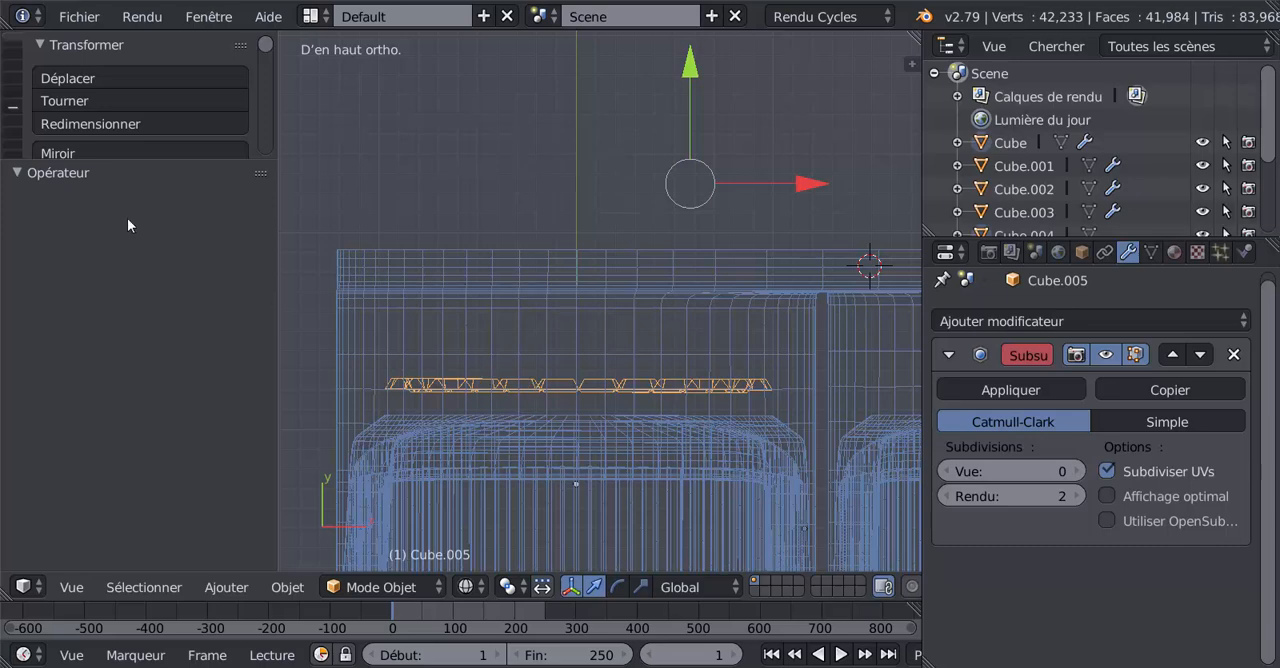
Enlarge the tool options area and set the selected objects' origins to their geometry.
left_click_drag(148, 160, 150, 455)
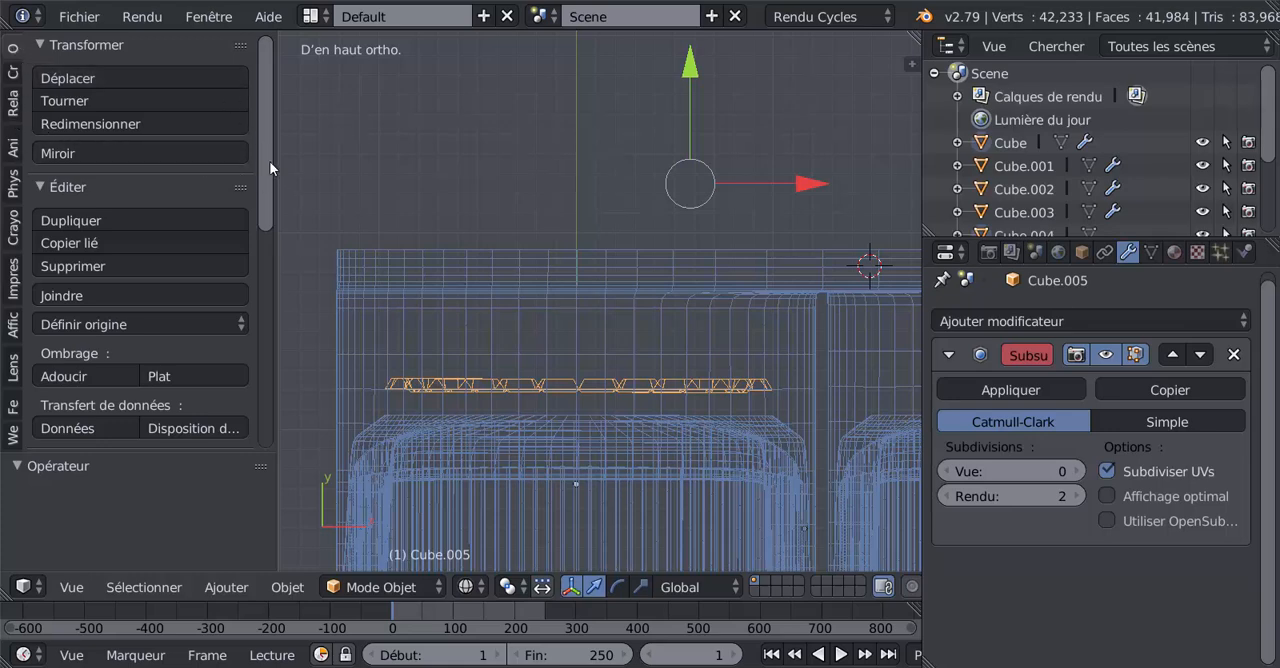
scroll(244, 160, "down", 2)
left_click(110, 281)
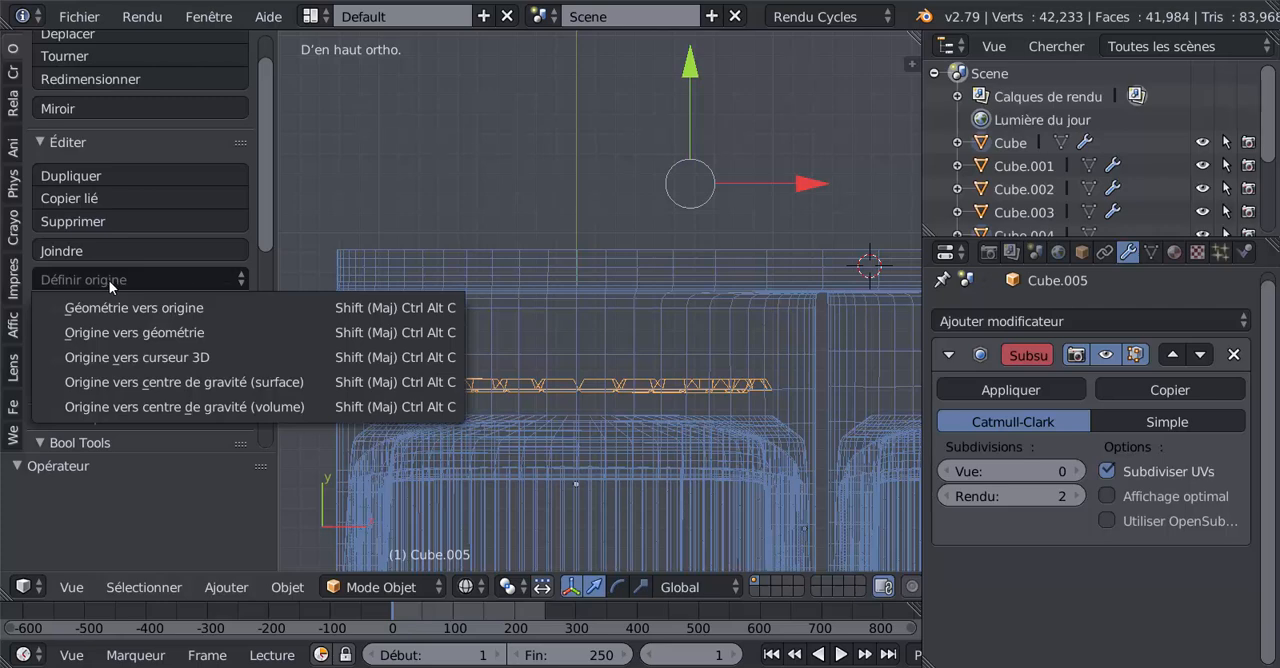
left_click(150, 332)
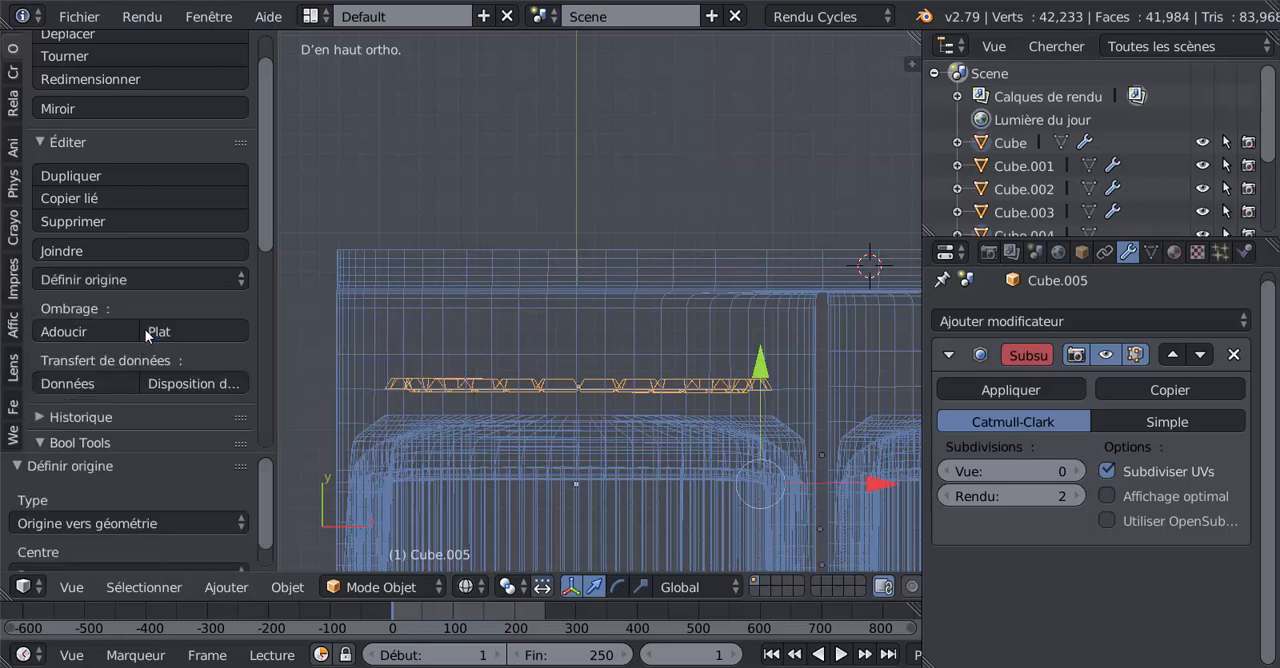
scroll(709, 410, "down", 2)
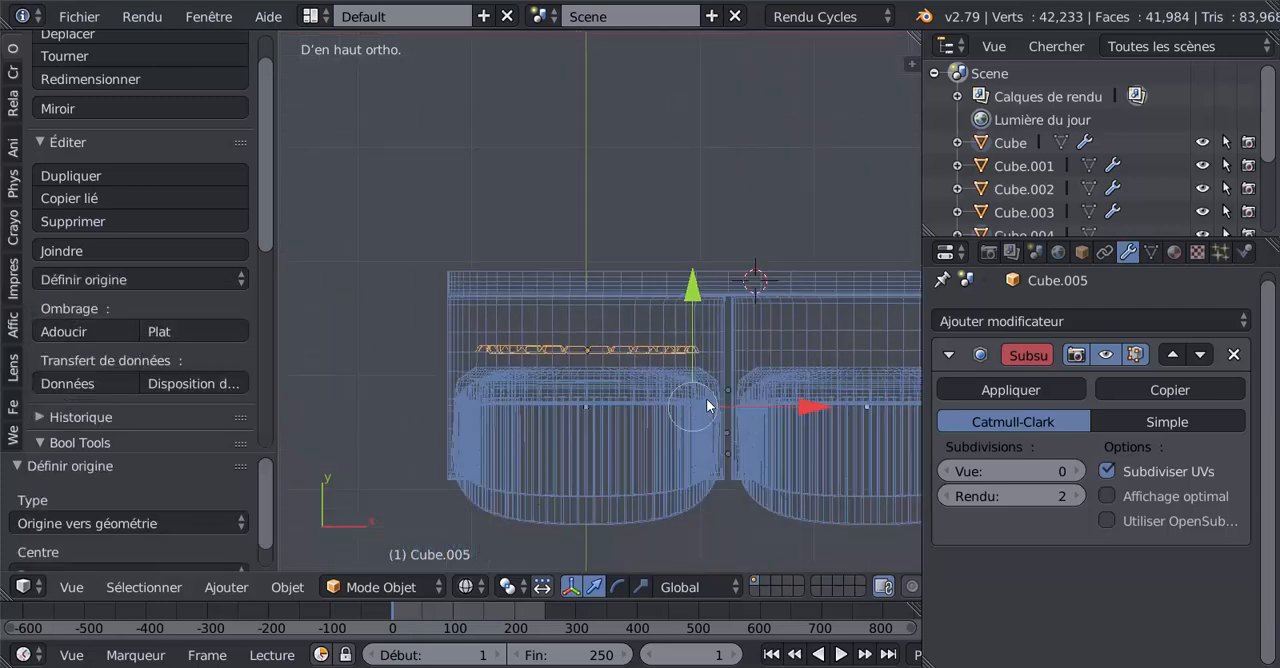
Select only the segmented ring and move it about -0.117 along Y in top view, toward the rear of the duct.
scroll(641, 376, "up", 1)
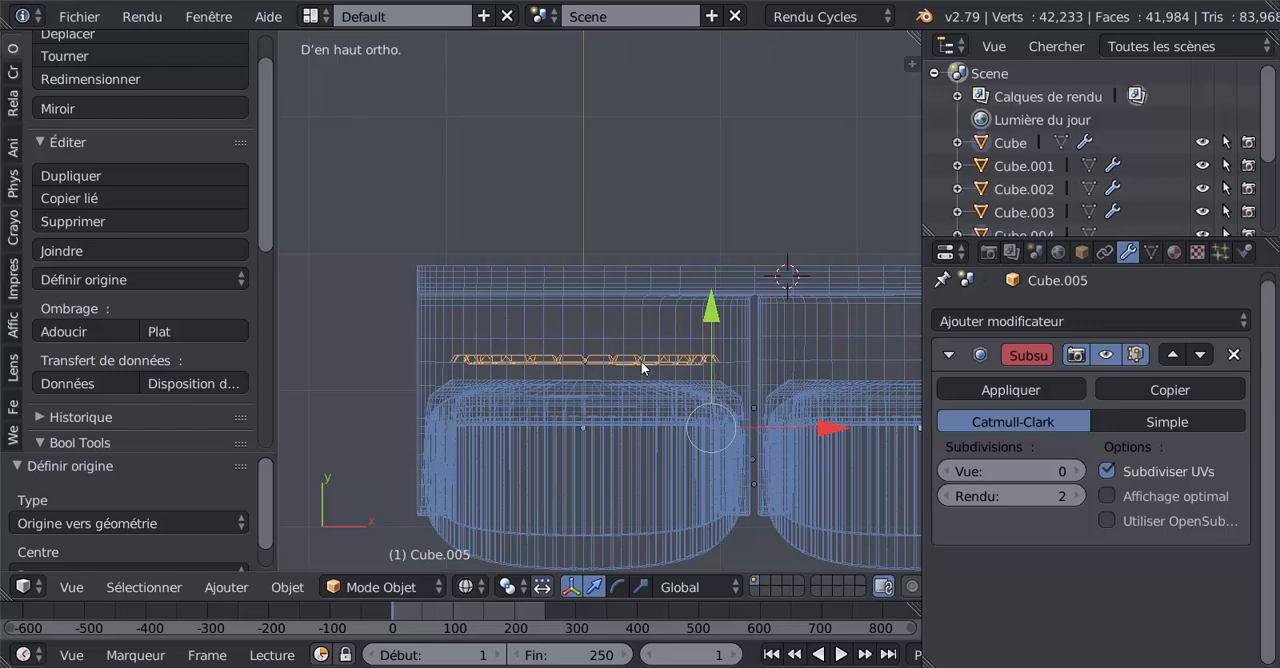
right_click(639, 361)
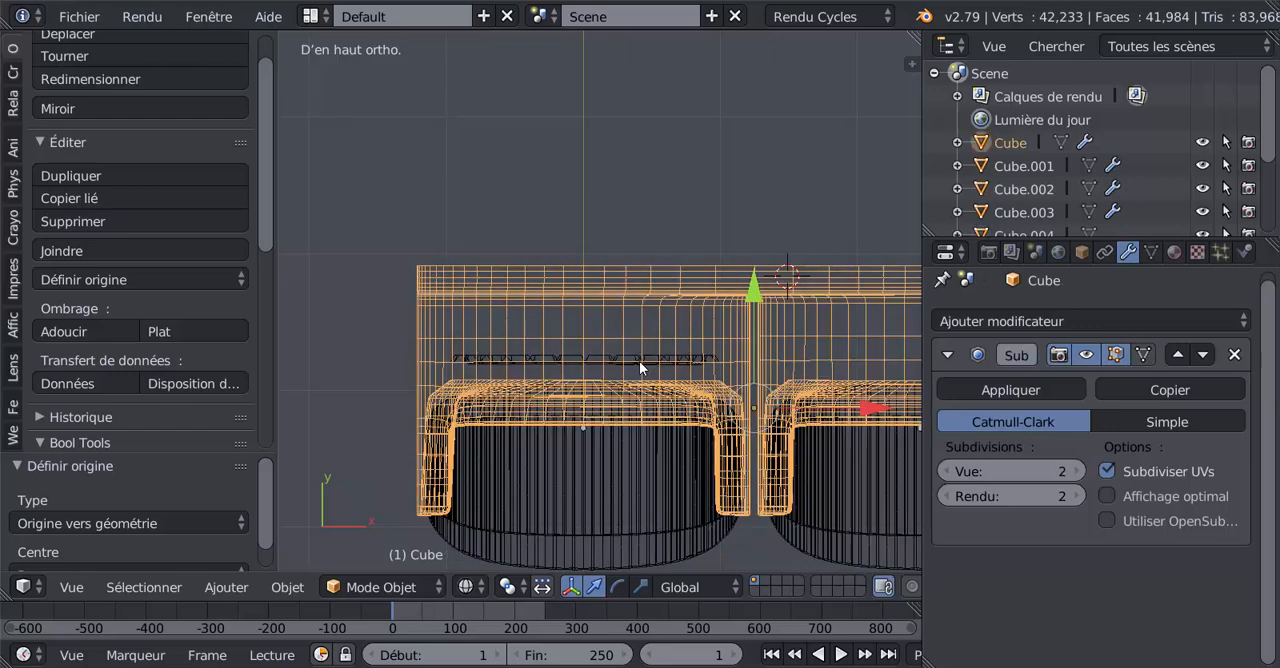
right_click(639, 361)
middle_click_drag(639, 366, 836, 347)
key("Tab")
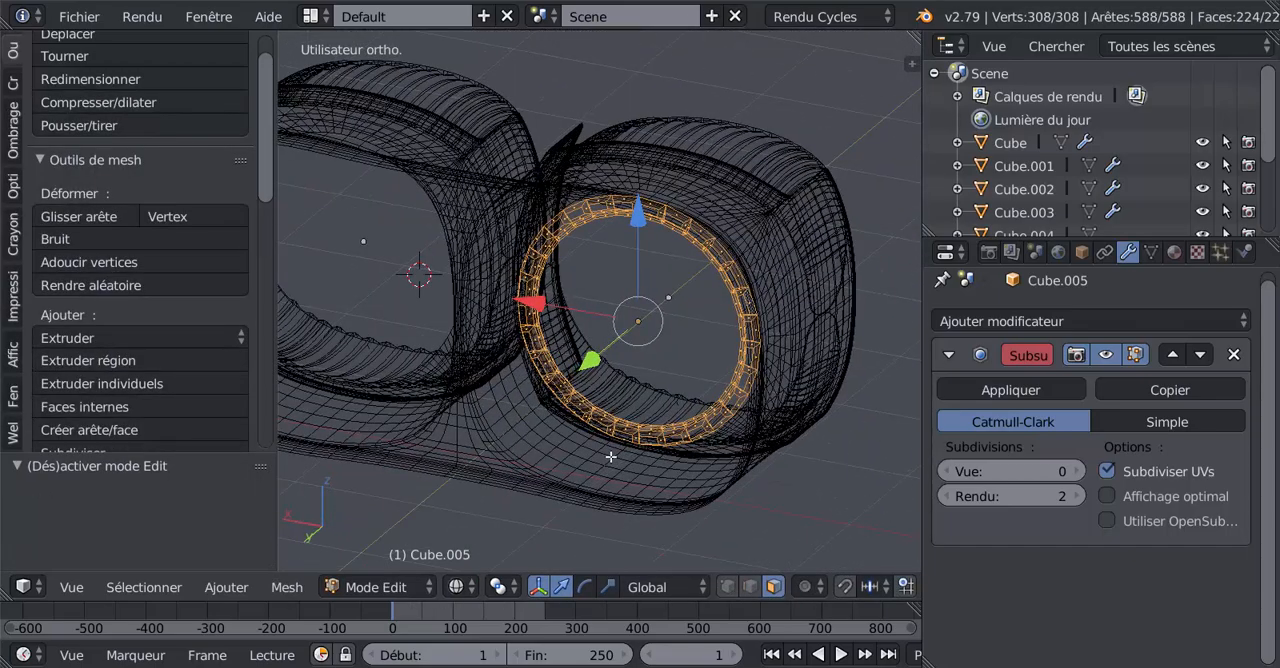
middle_click_drag(610, 457, 625, 432)
key("Tab")
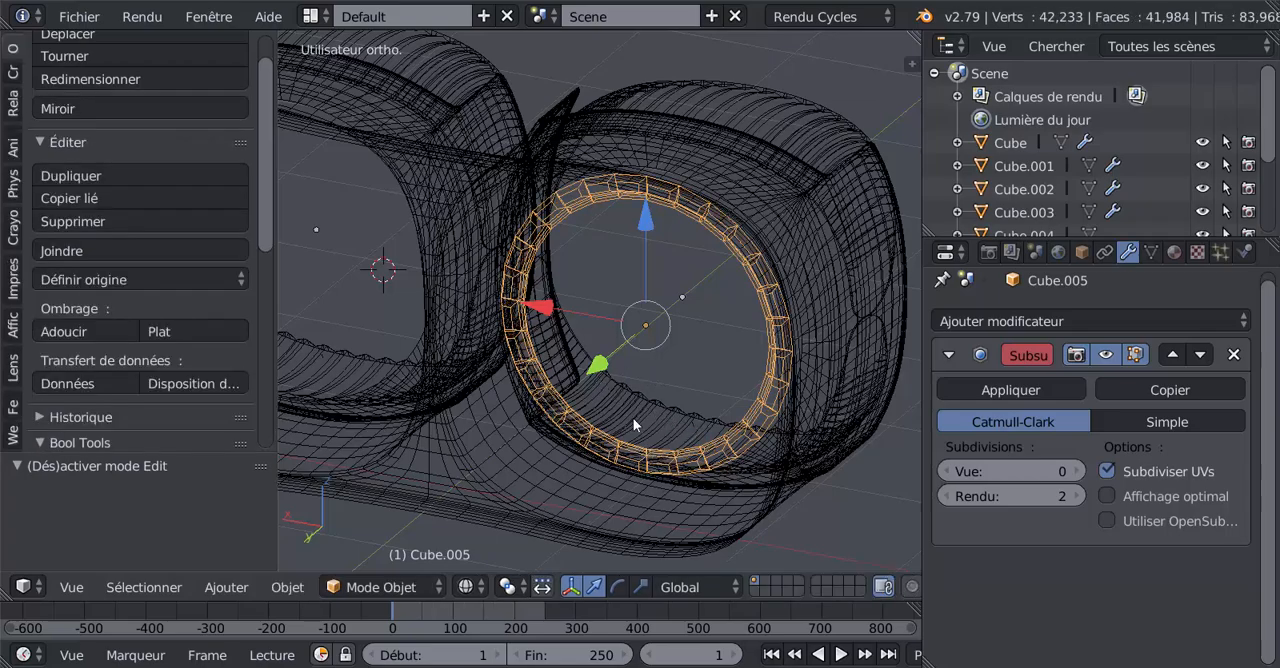
middle_click_drag(633, 425, 372, 500)
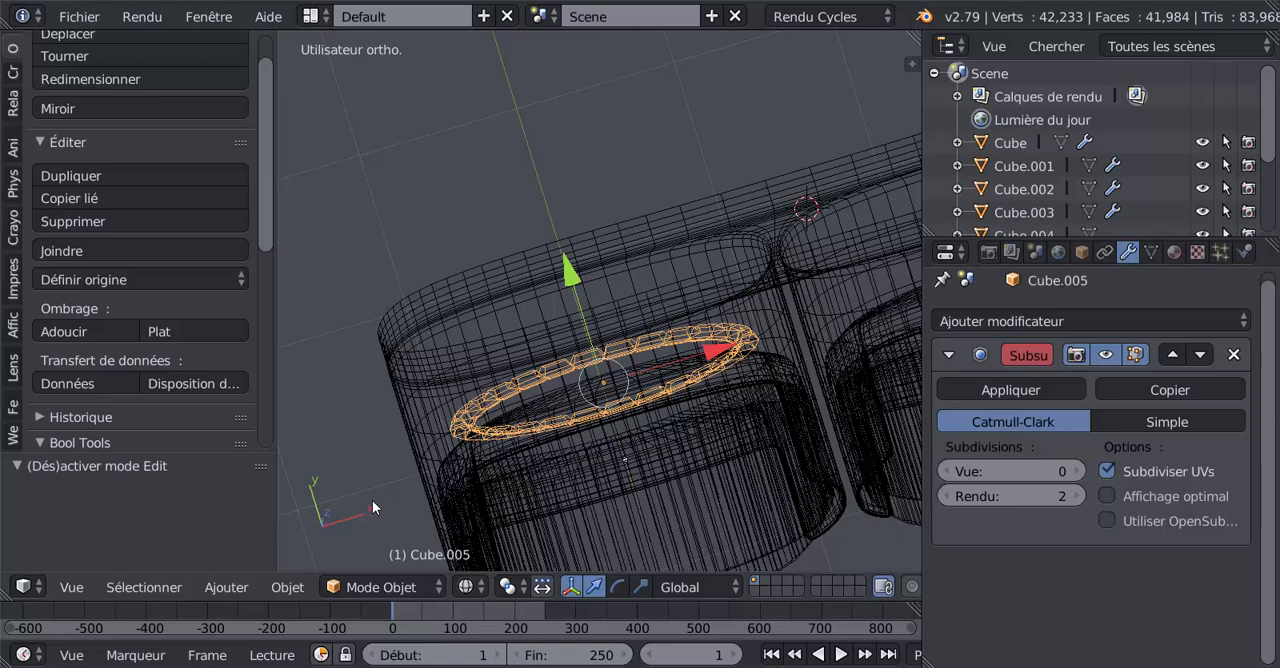
key("KP_7")
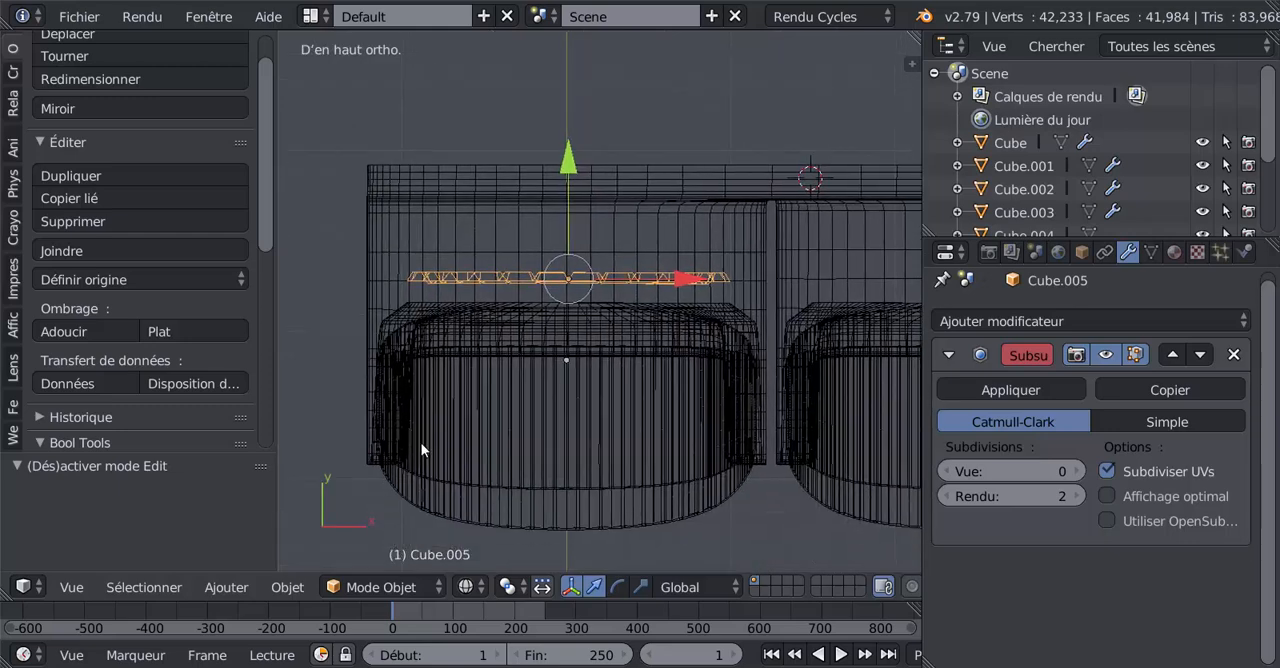
left_click_drag(569, 160, 578, 170)
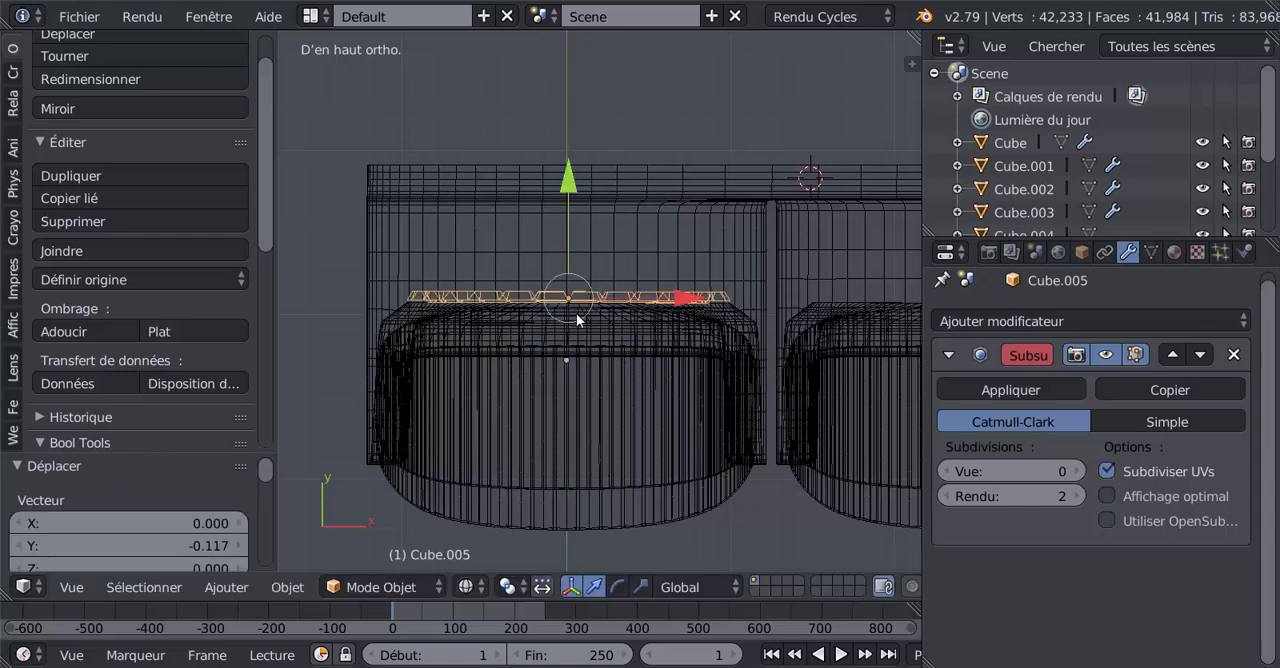
Show the model in solid shading from the front view and deselect all objects to check the ring's fit.
middle_click_drag(609, 451, 607, 324)
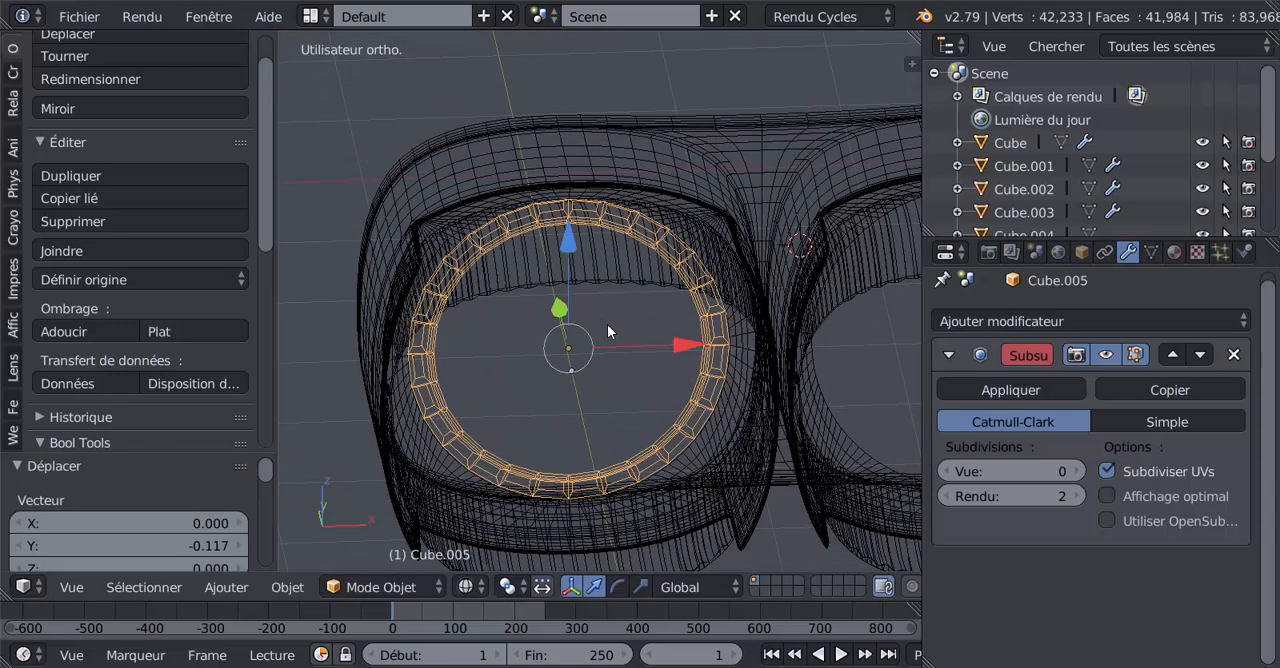
key("KP_1")
key("z")
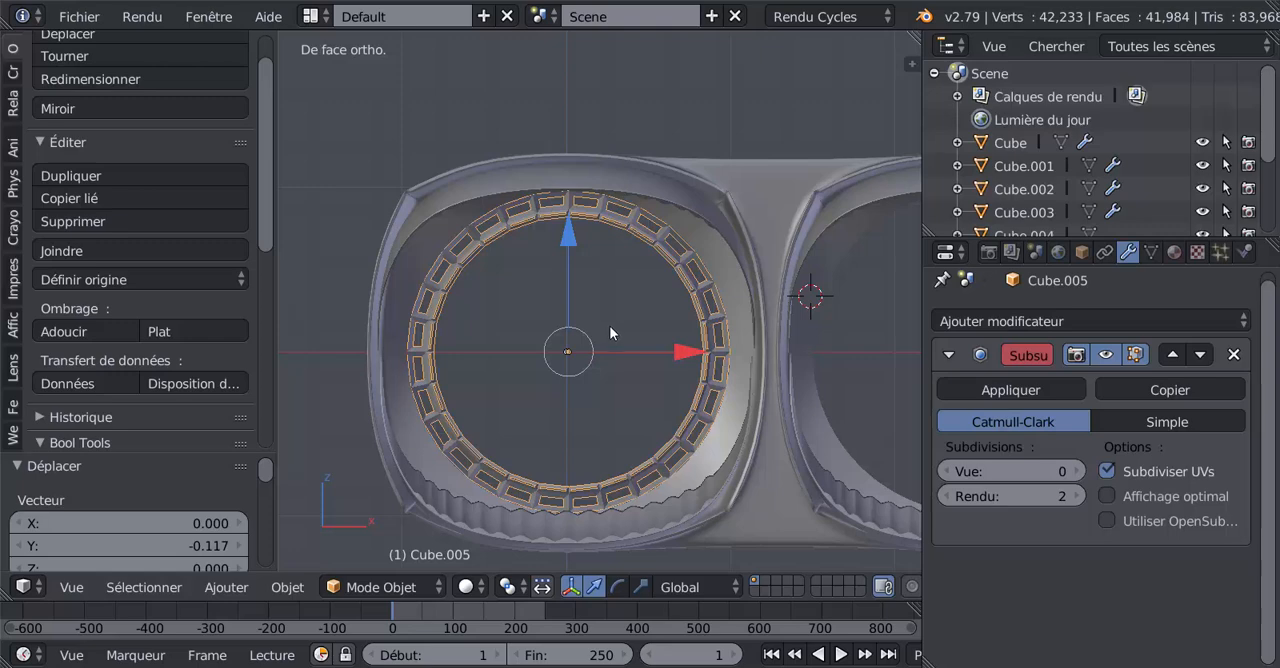
key("Tab")
key("Tab")
key("a")
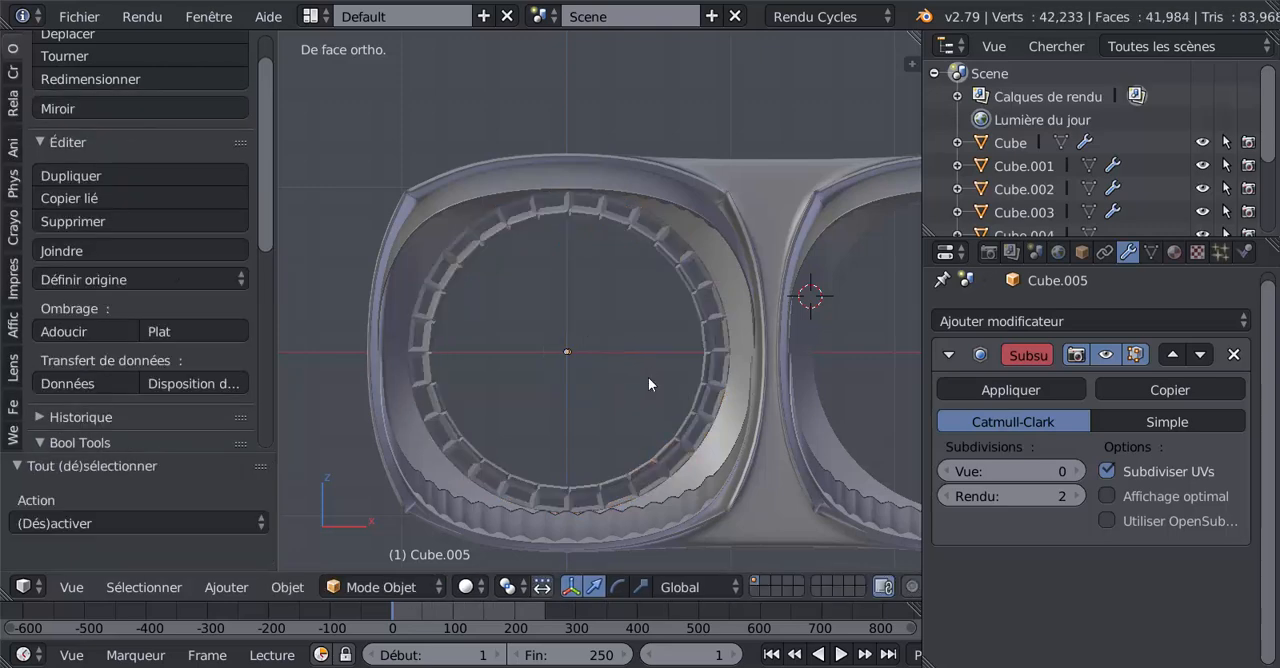
scroll(648, 383, "down", 2)
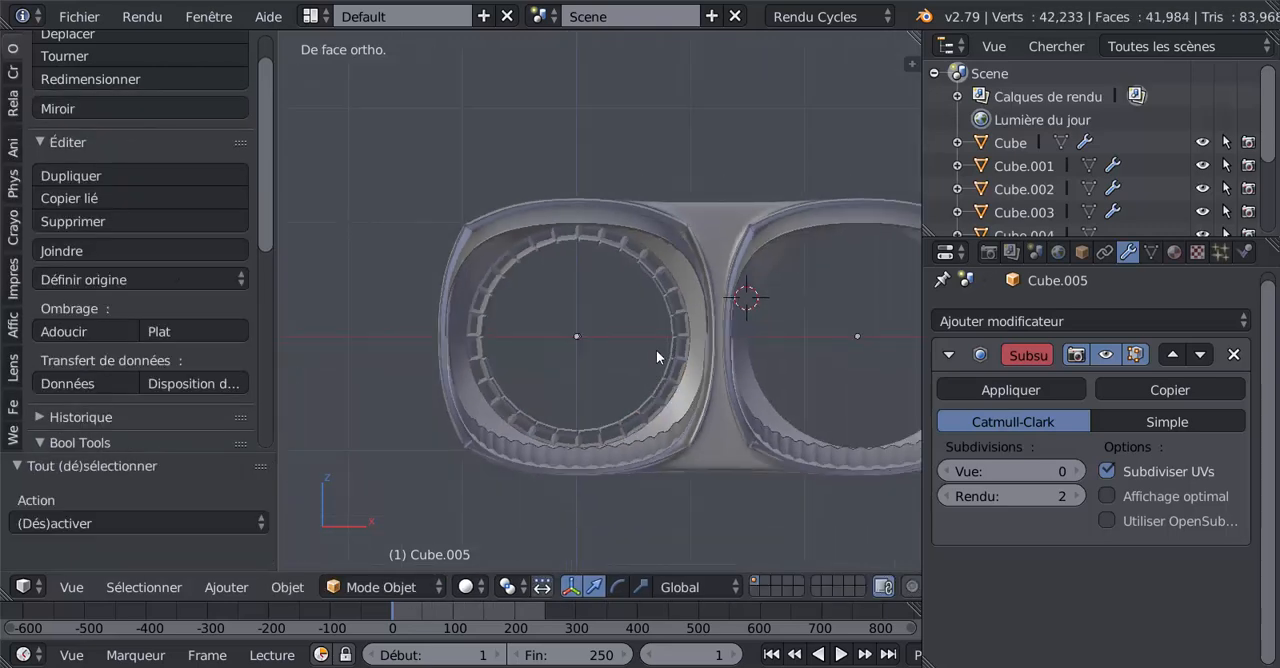
Duplicate the ring mesh, move the copy about 2.468 along X into the second duct, and return to object mode.
key("Tab")
middle_click_drag(676, 450, 553, 453, "shift")
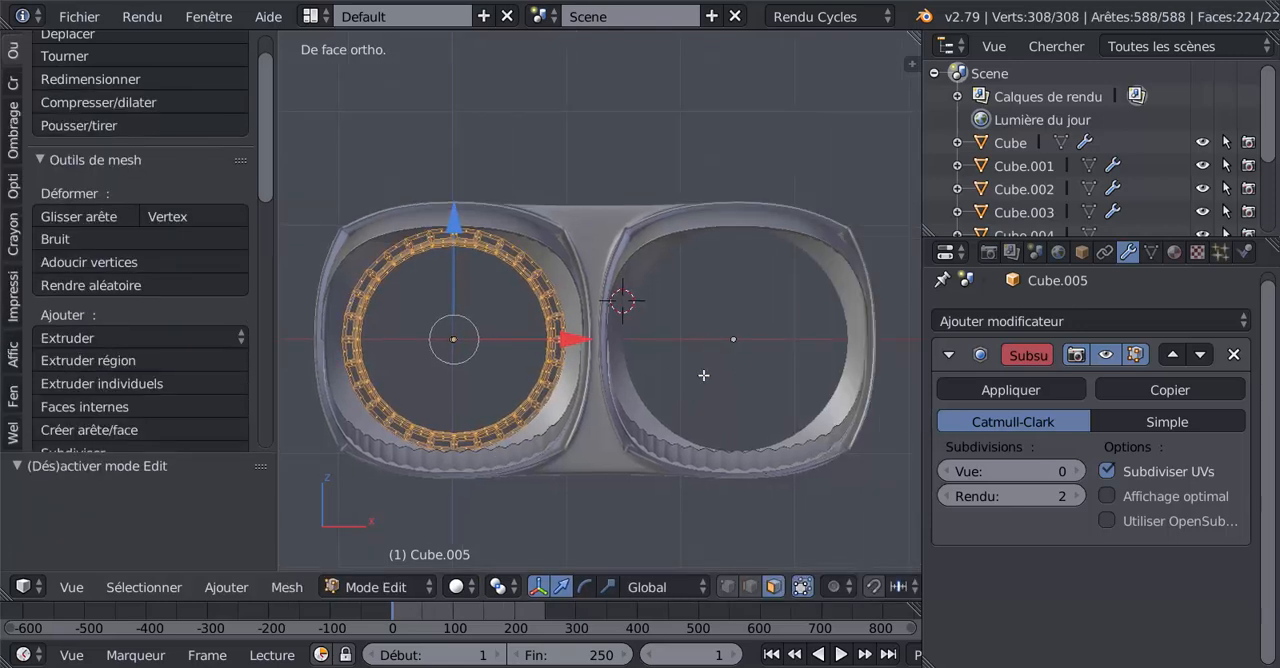
key("shift+d")
key("x")
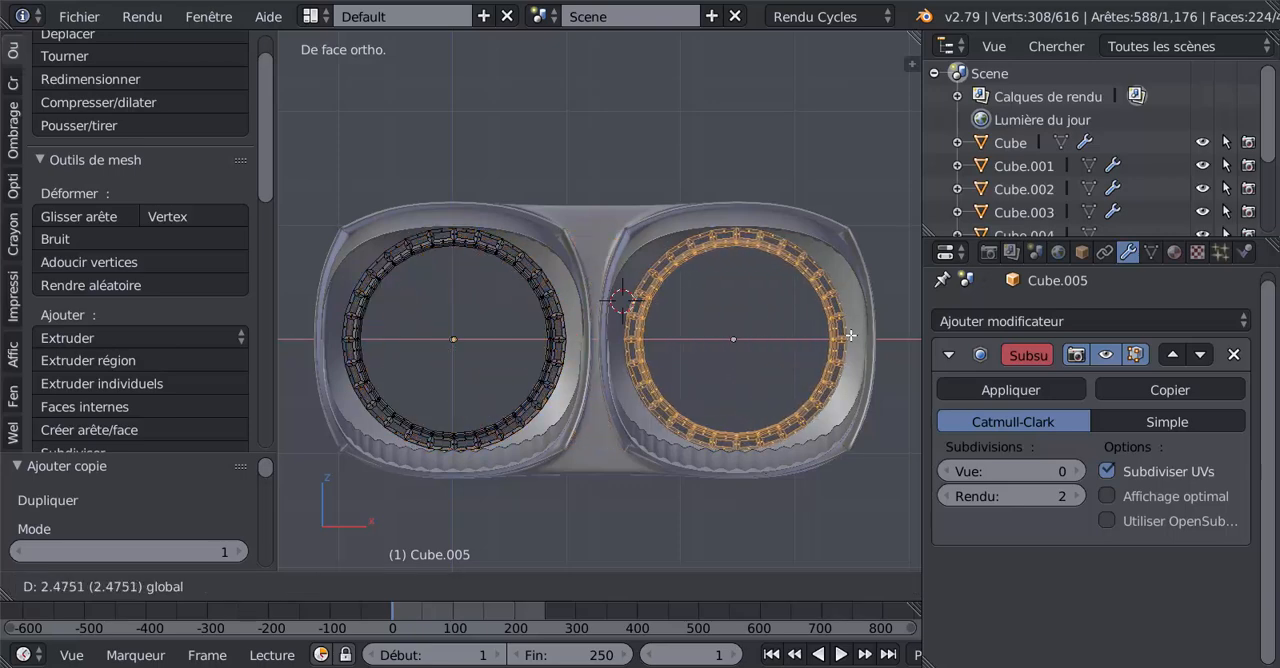
left_click(847, 338)
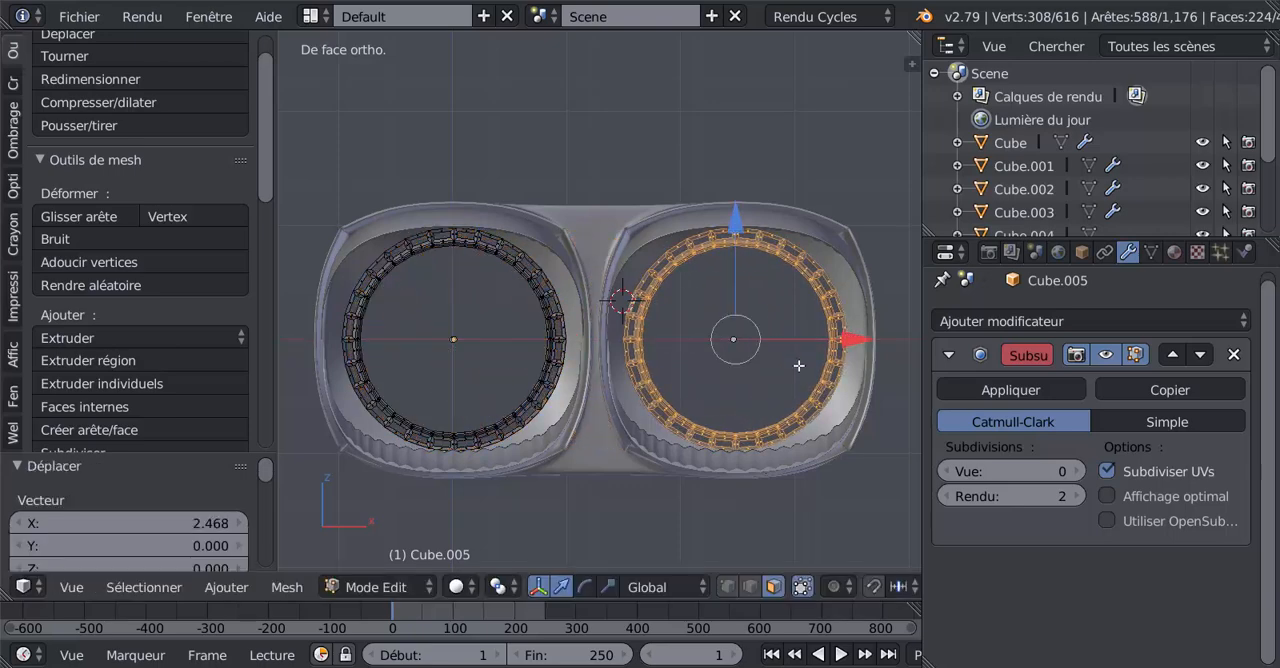
key("Tab")
mouse_move(721, 386)
middle_mouse_down()
mouse_move(801, 398)
mouse_move(289, 397)
mouse_move(821, 456)
mouse_move(725, 388)
middle_mouse_up()
scroll(725, 388, "up", 2)
key("Tab")
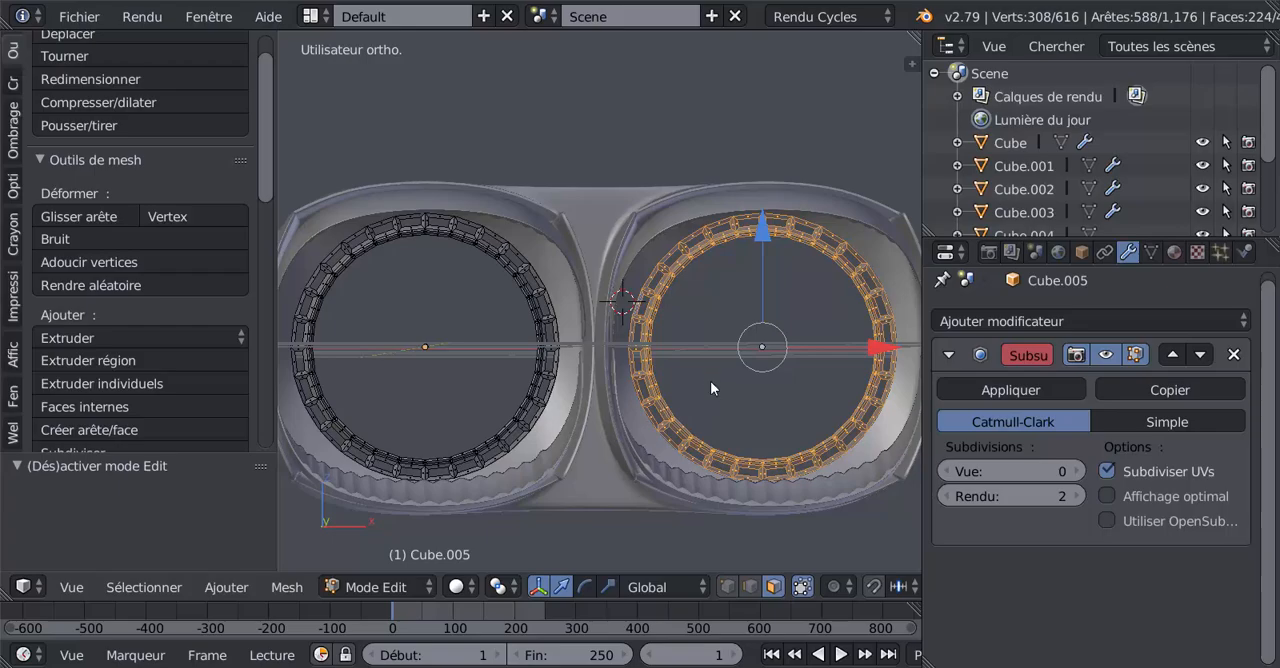
key("Tab")
Switch to the reference photo ref n5 (5).jpg, examine the inner rings and central discs of both nozzles, and return to Blender.
key("alt+Tab")
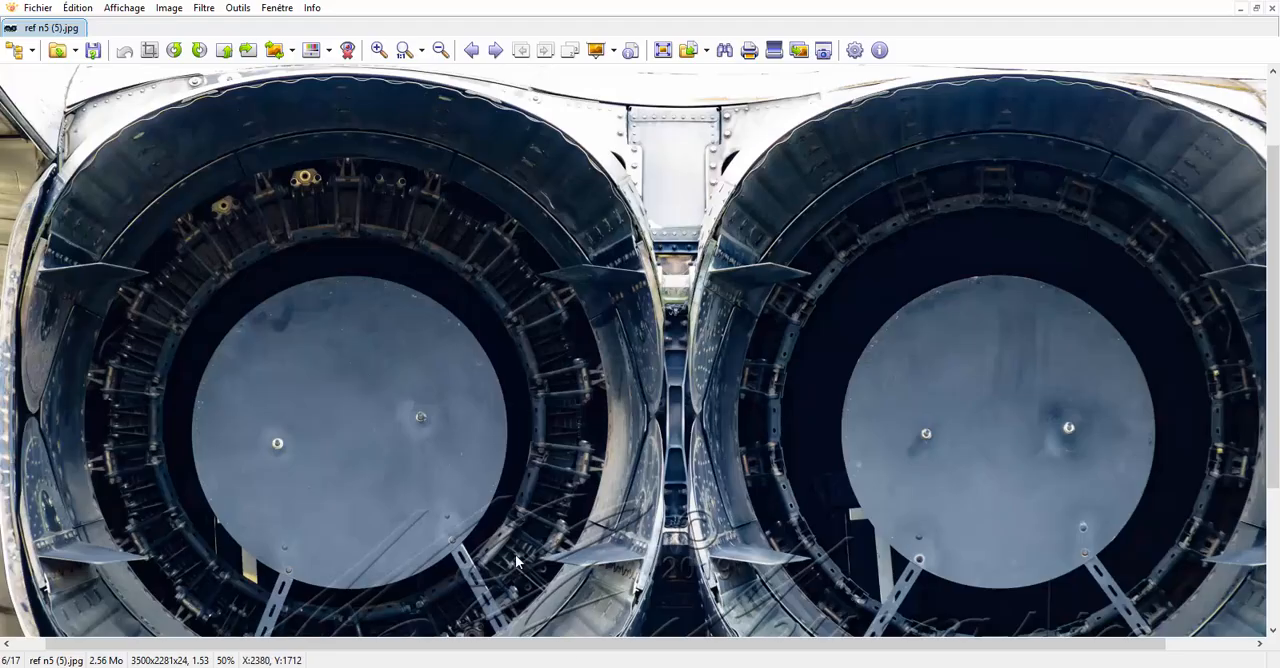
scroll(400, 394, "down", 2)
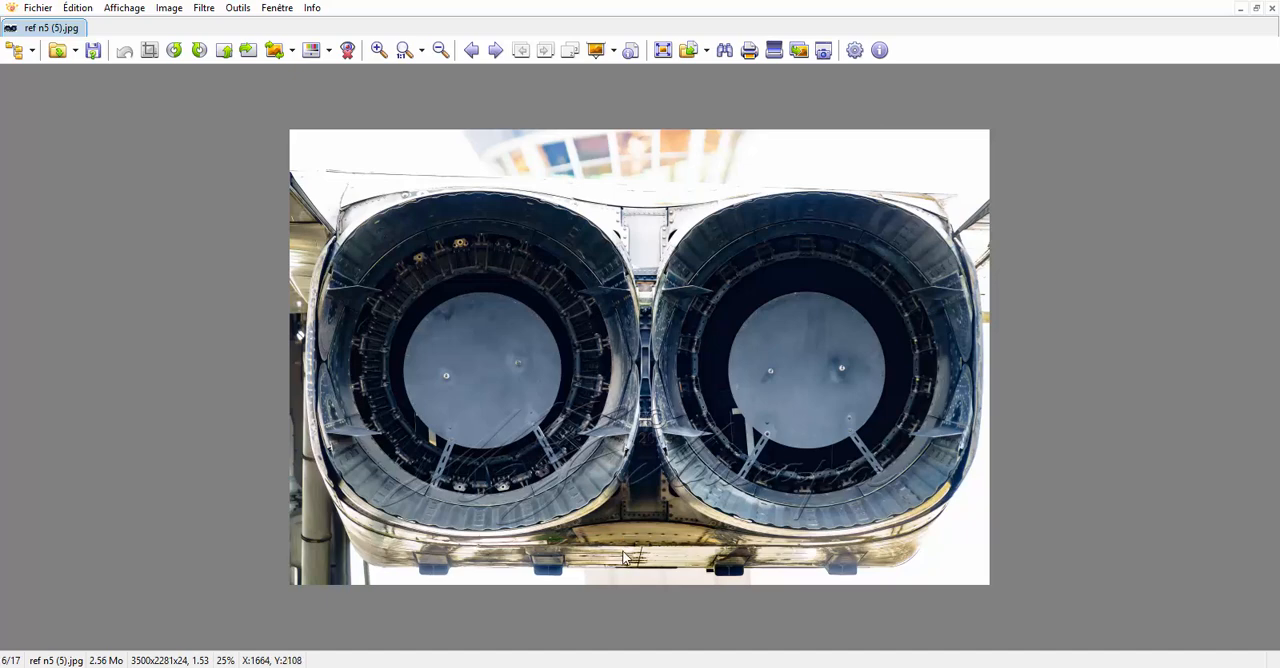
scroll(448, 492, "up", 1)
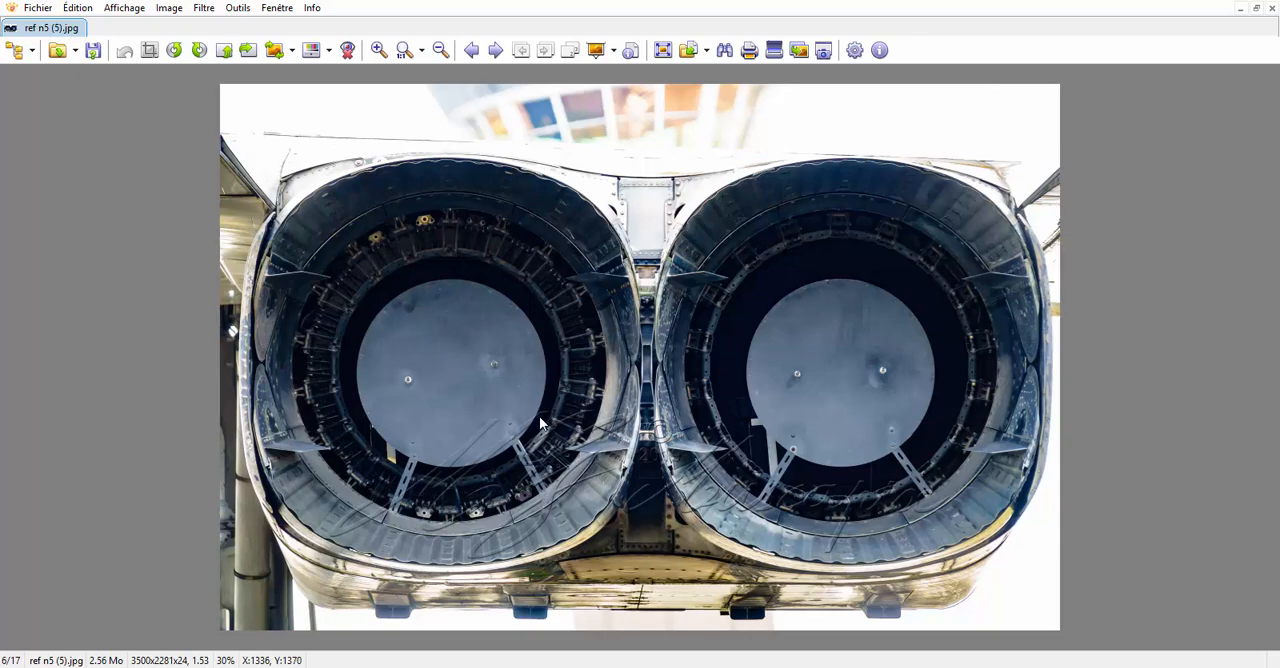
scroll(412, 460, "up", 2)
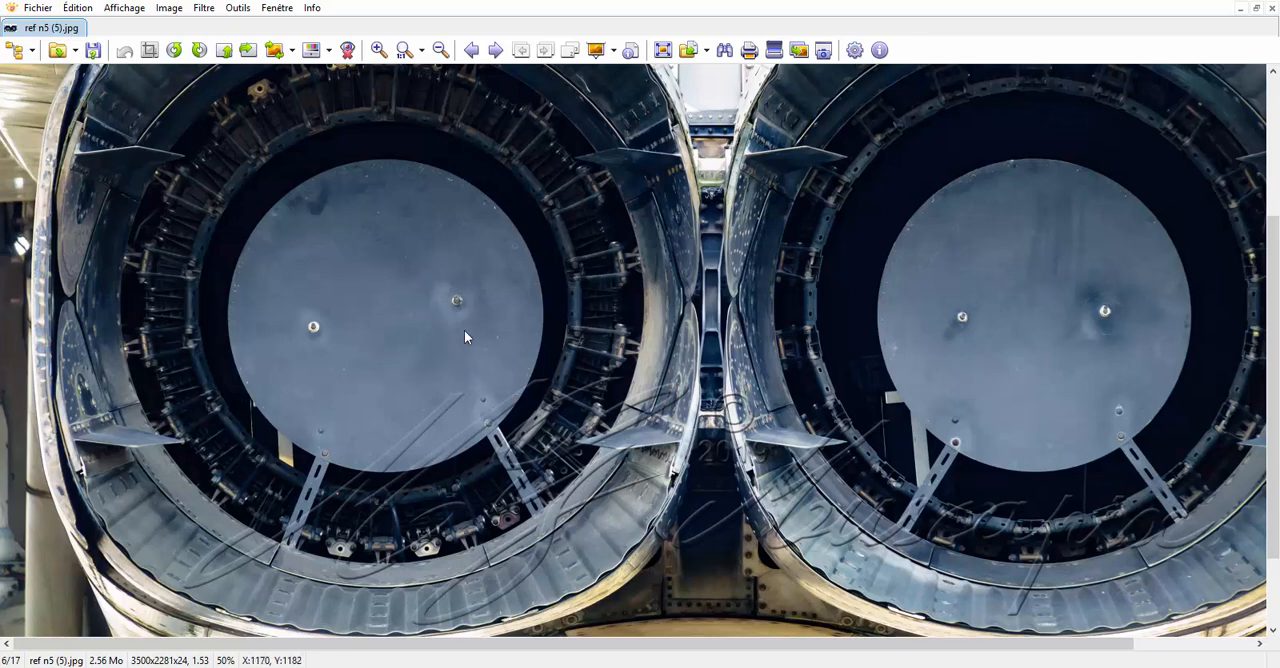
scroll(433, 307, "down", 2, "ctrl")
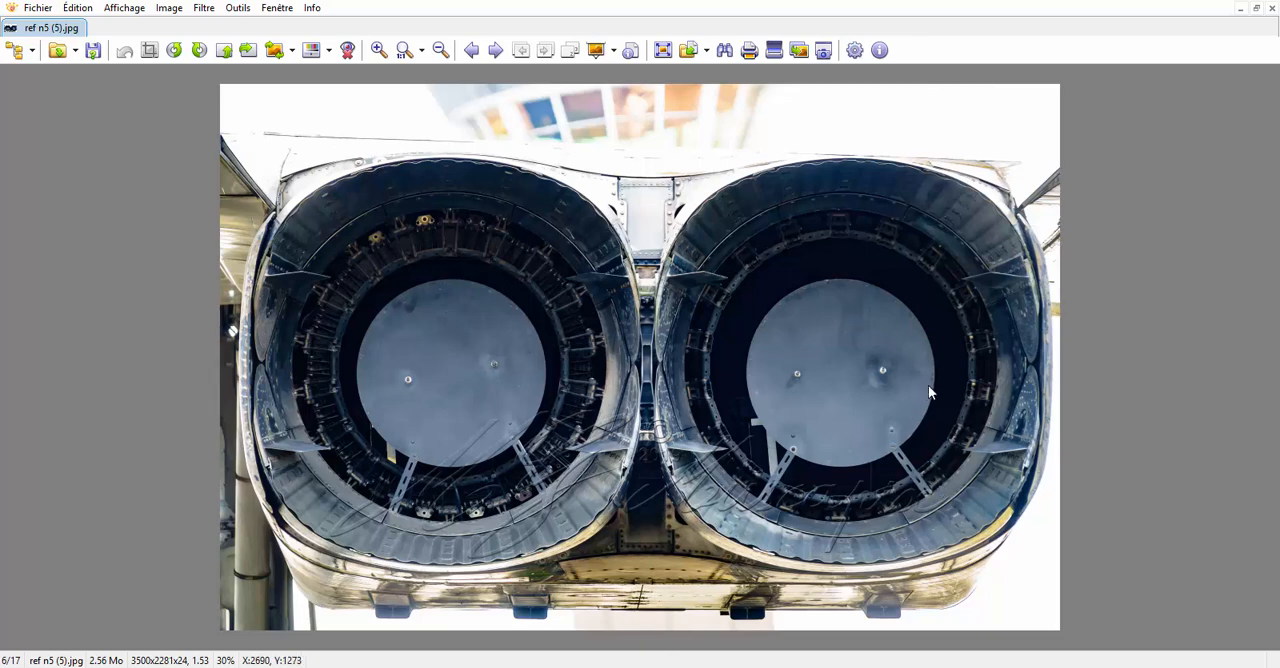
left_click(1030, 667)
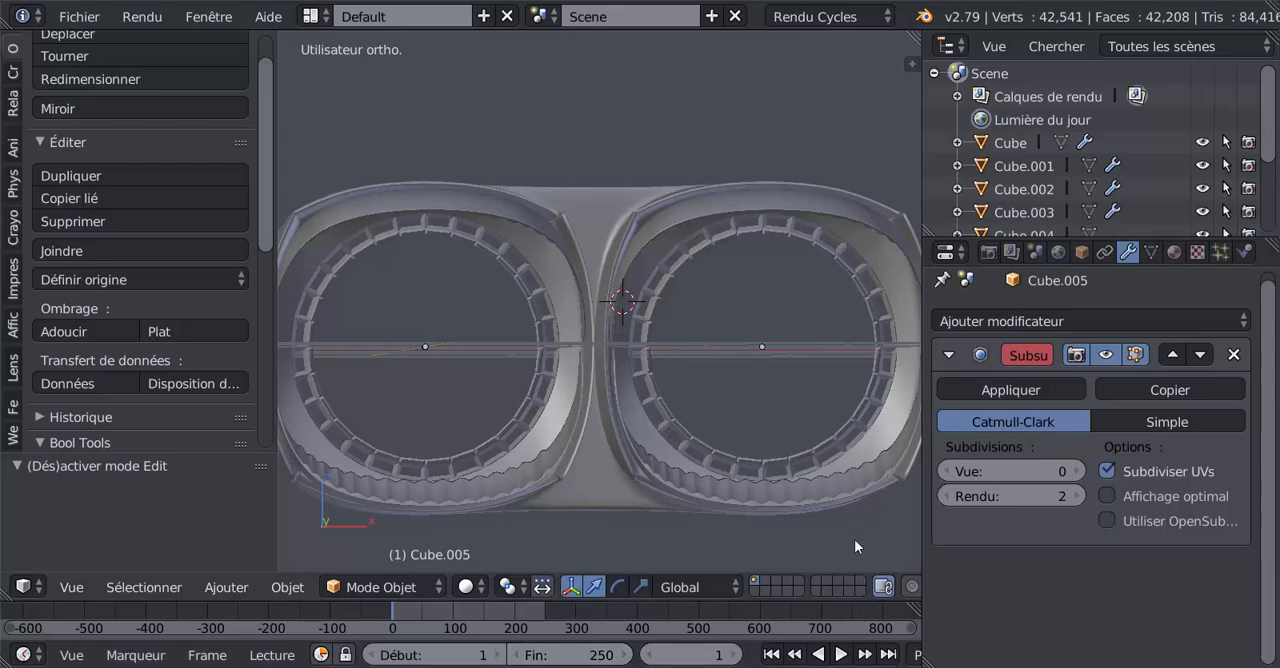
Edit the ring mesh in edge selection mode and select the innermost circular edge loop of one ring.
key("Tab")
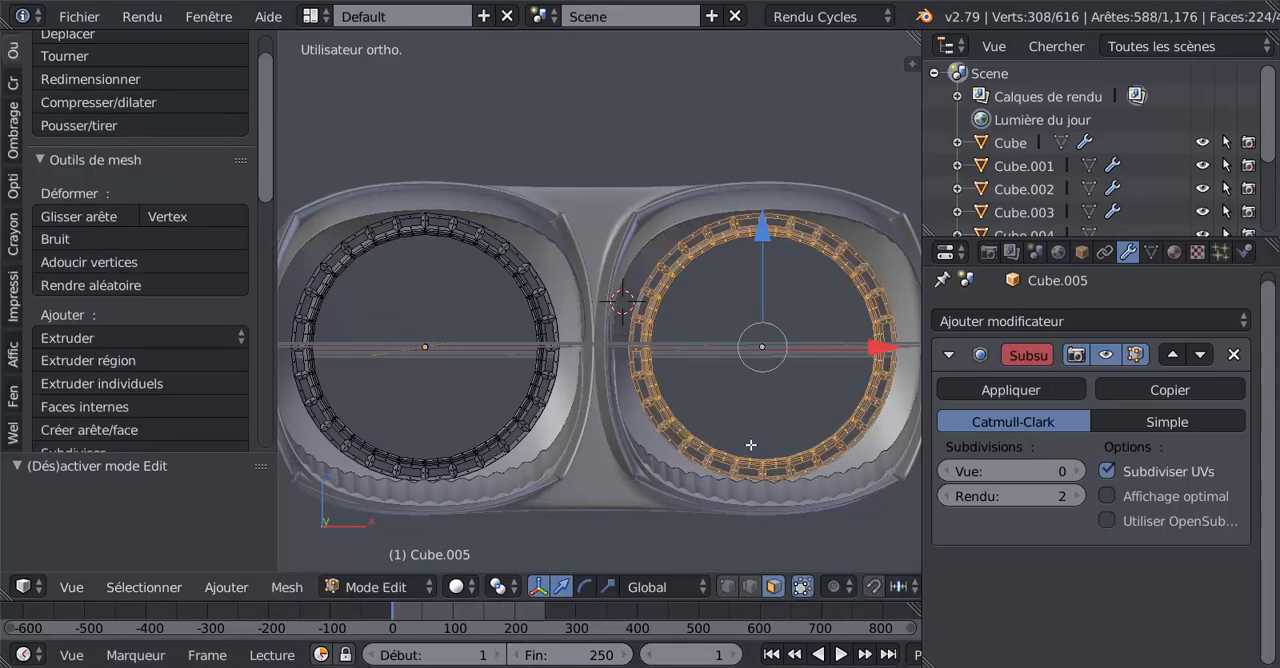
middle_click_drag(731, 456, 596, 417)
scroll(445, 496, "up", 5)
scroll(596, 417, "up", 3)
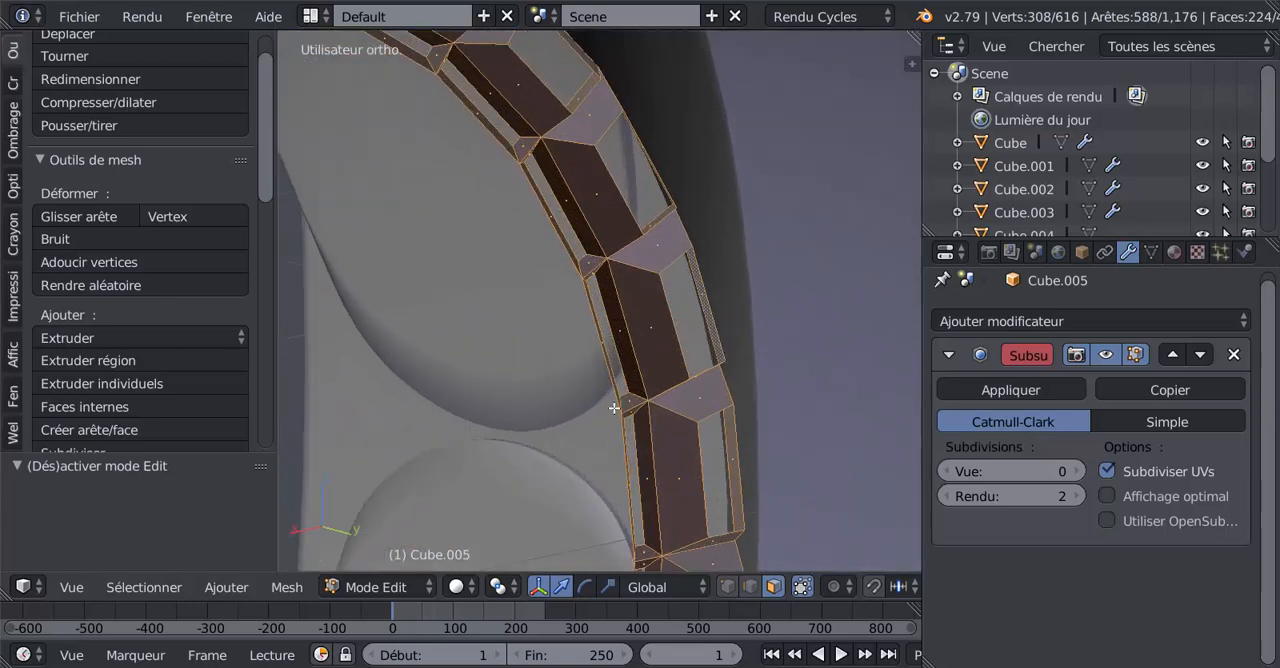
scroll(604, 381, "up", 1)
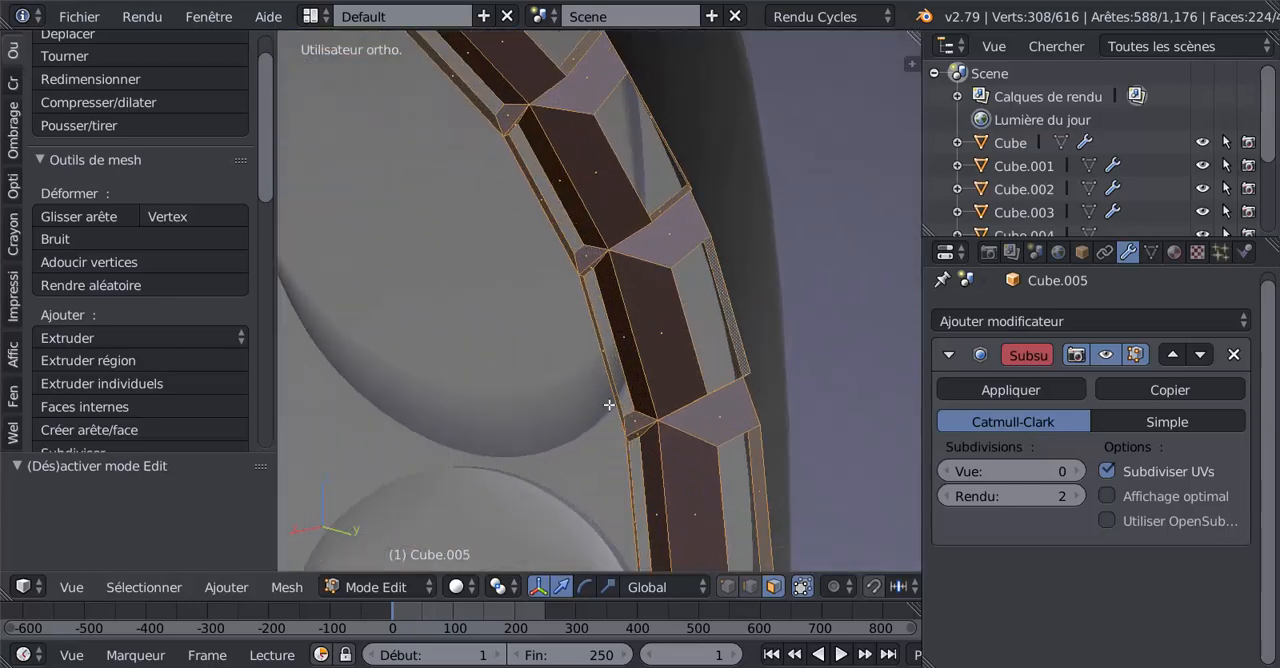
left_click(749, 587)
left_click(609, 399, "alt")
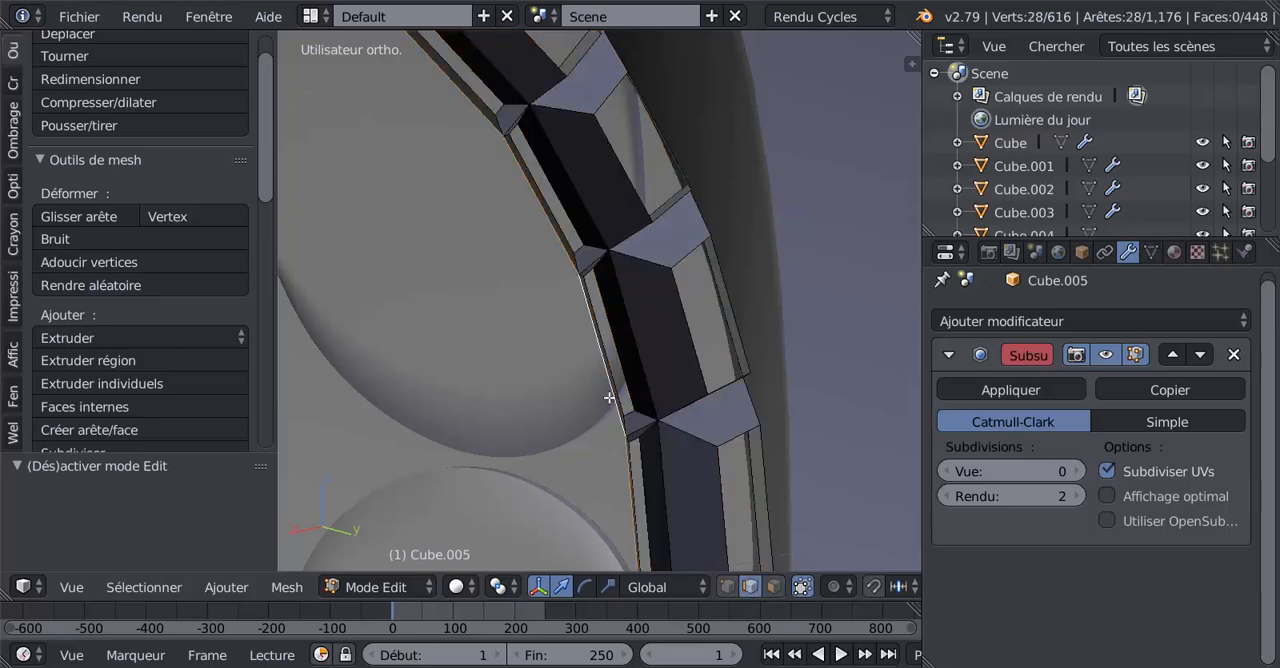
Add the matching inner edge loop of the other ring to the selection and return to front view.
scroll(609, 398, "down", 4)
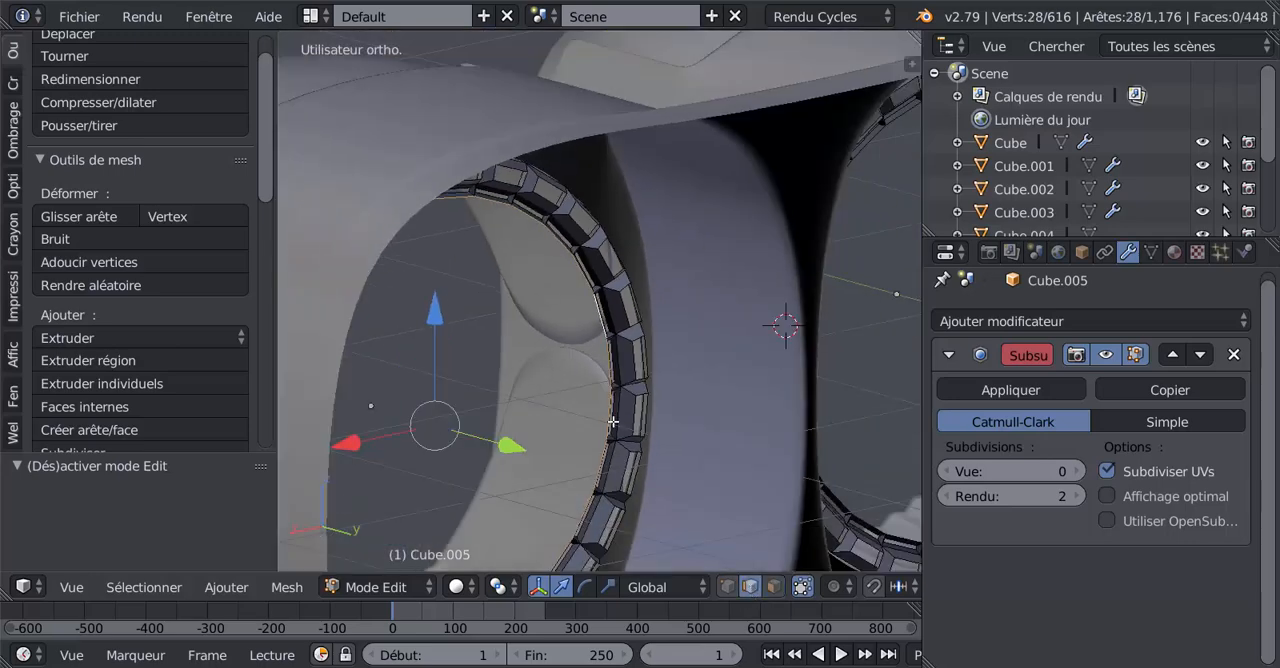
key("z")
key("z")
middle_click_drag(690, 434, 795, 452)
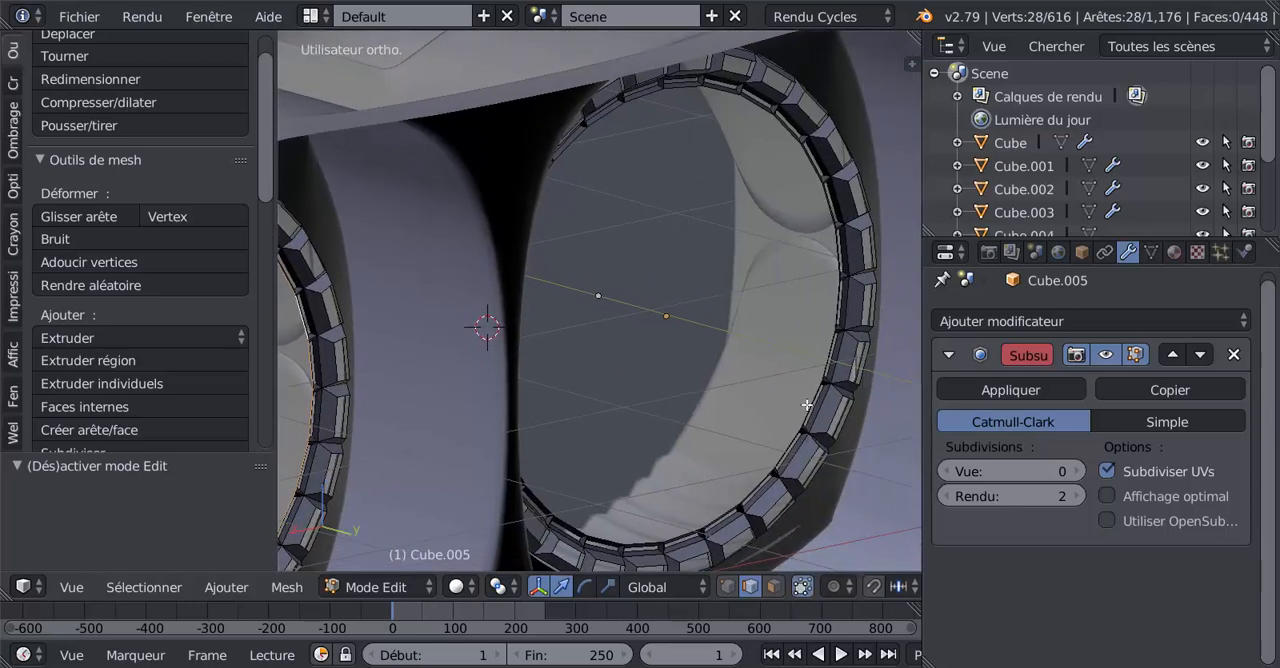
right_click(807, 404, "alt+shift")
scroll(804, 407, "down", 4)
middle_click_drag(437, 484, 671, 456)
key("KP_1")
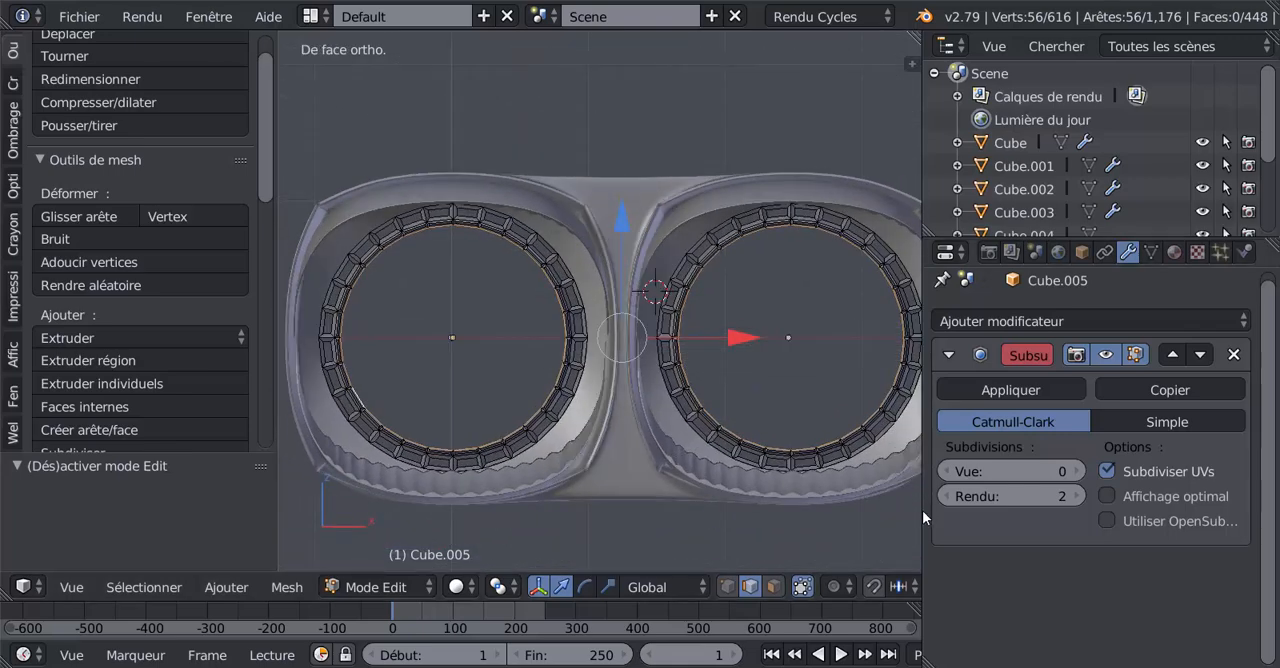
Widen the 3D view, duplicate both edge loops in place, and scale the copies to about 0.794 around their individual origins.
left_click_drag(922, 518, 1041, 505)
scroll(786, 360, "down", 3)
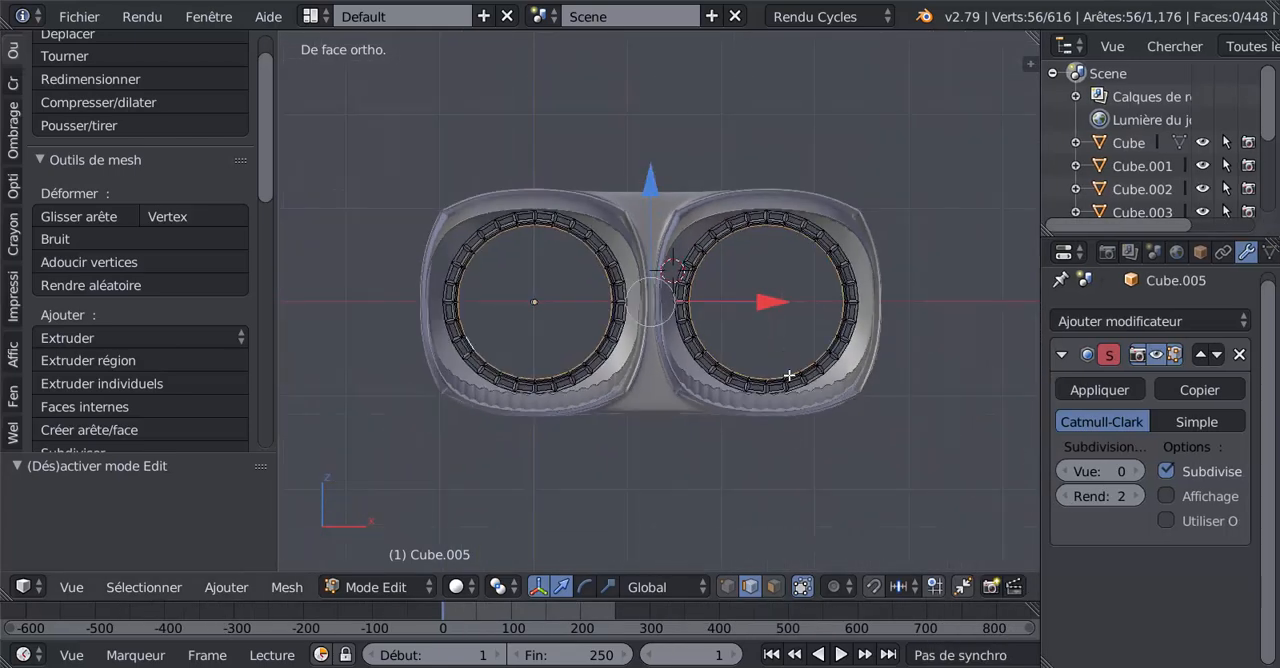
key("shift+d")
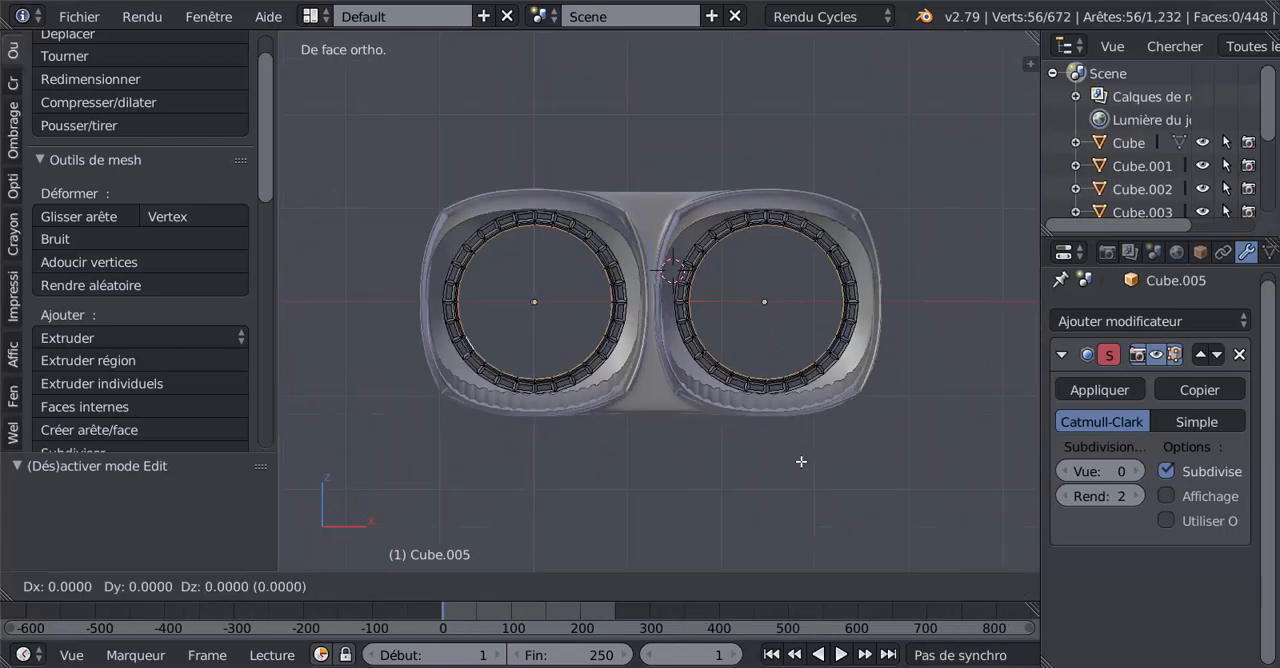
right_click(801, 461)
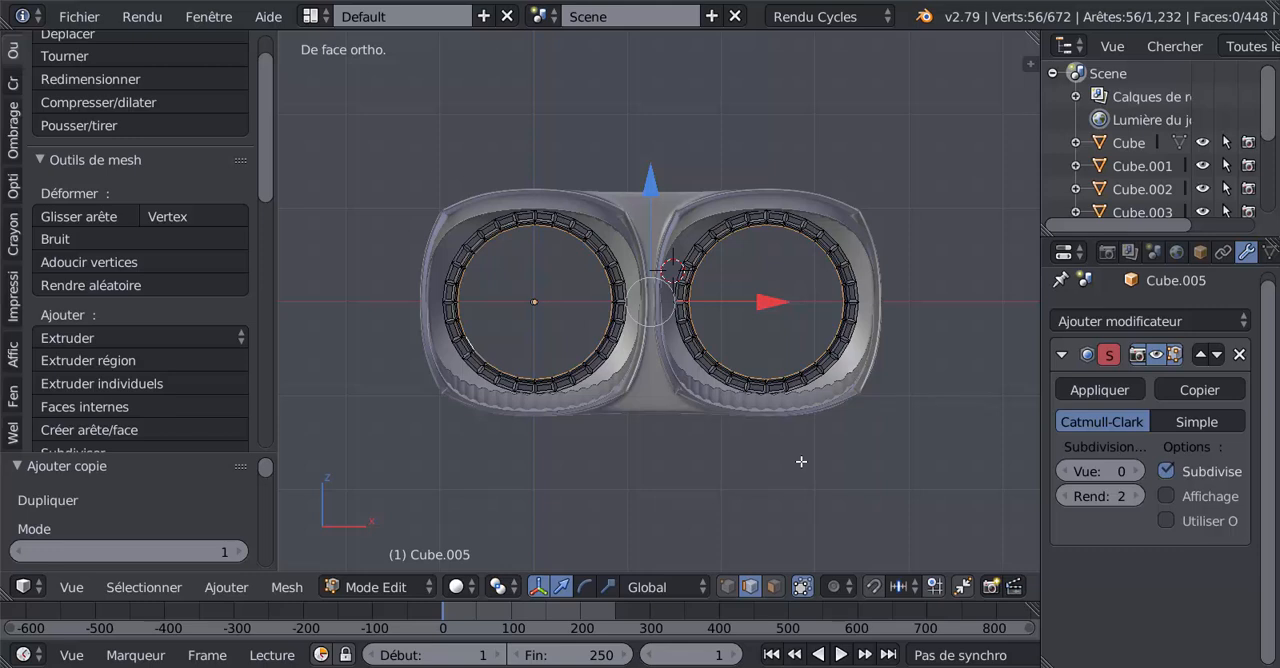
left_click(502, 587)
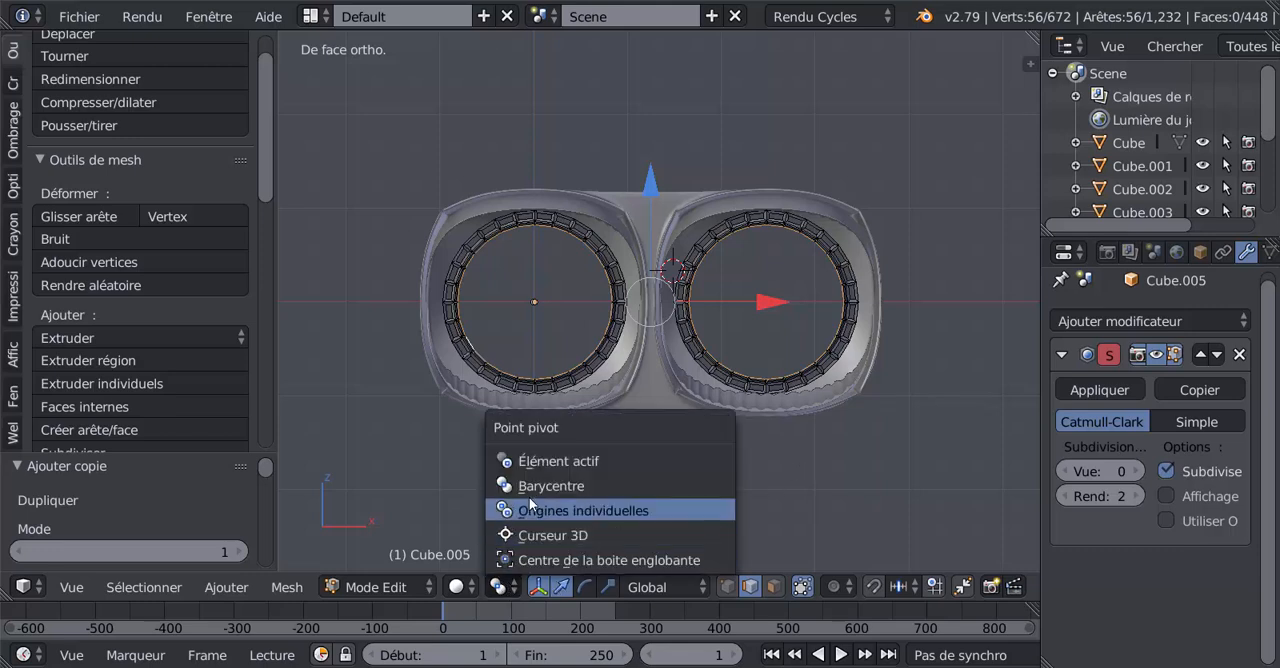
left_click(533, 511)
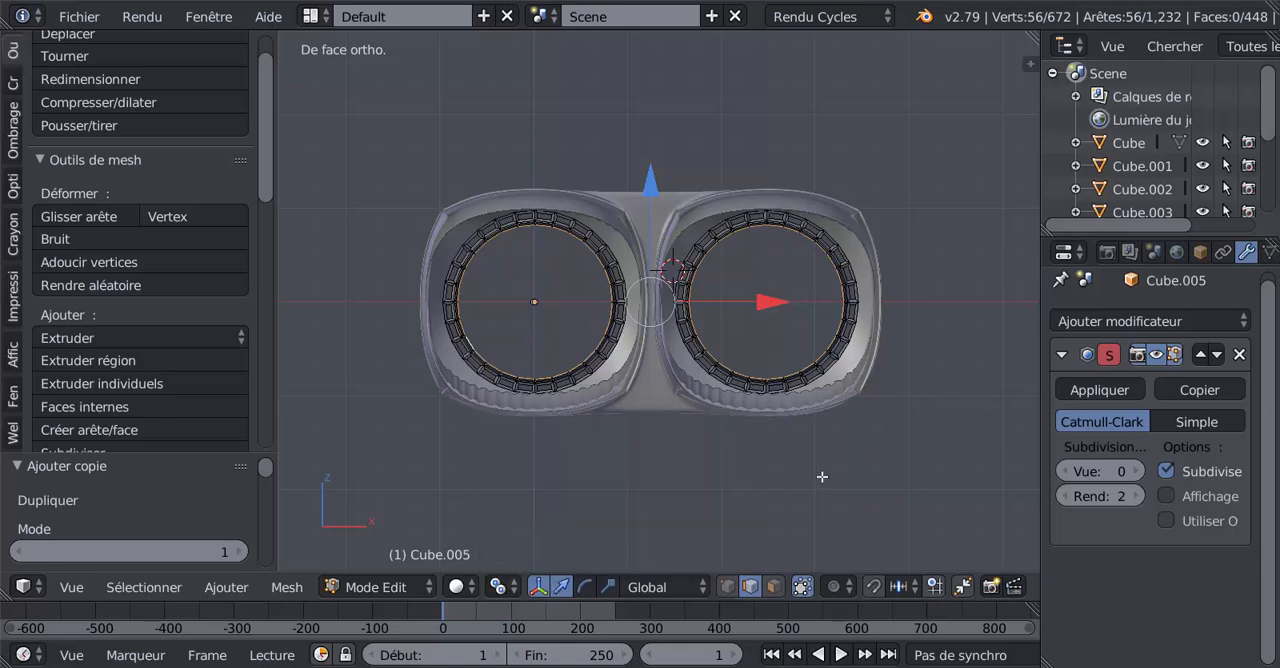
key("s")
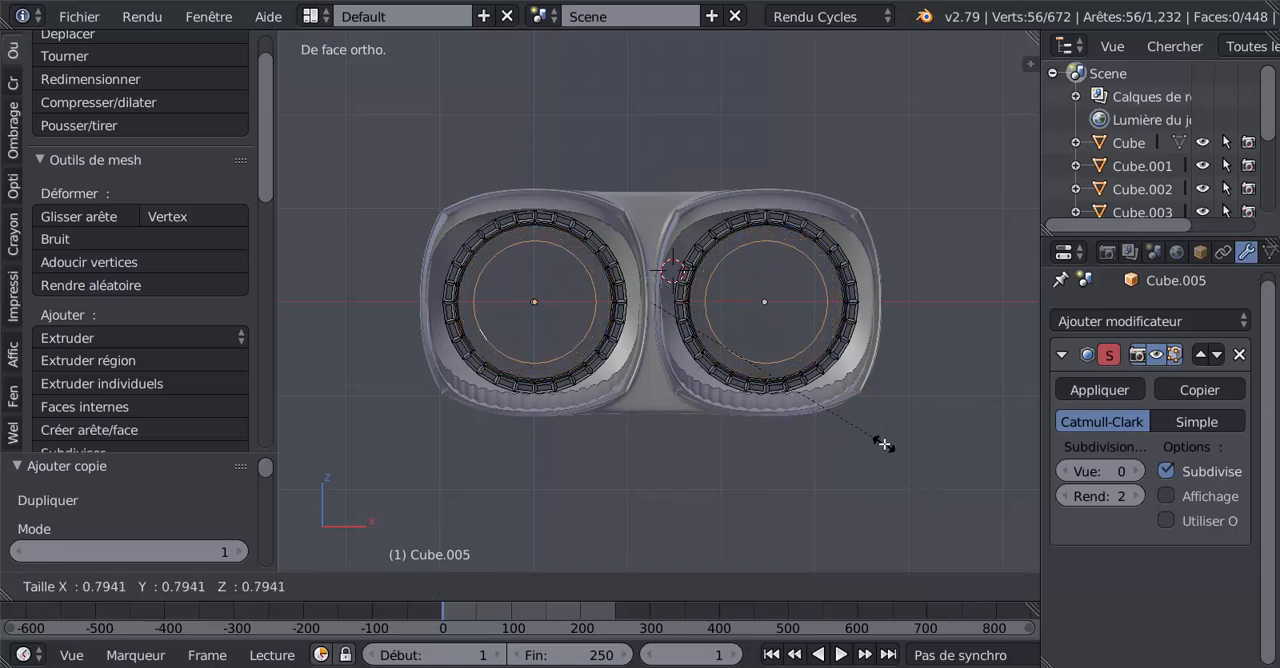
left_click(883, 444)
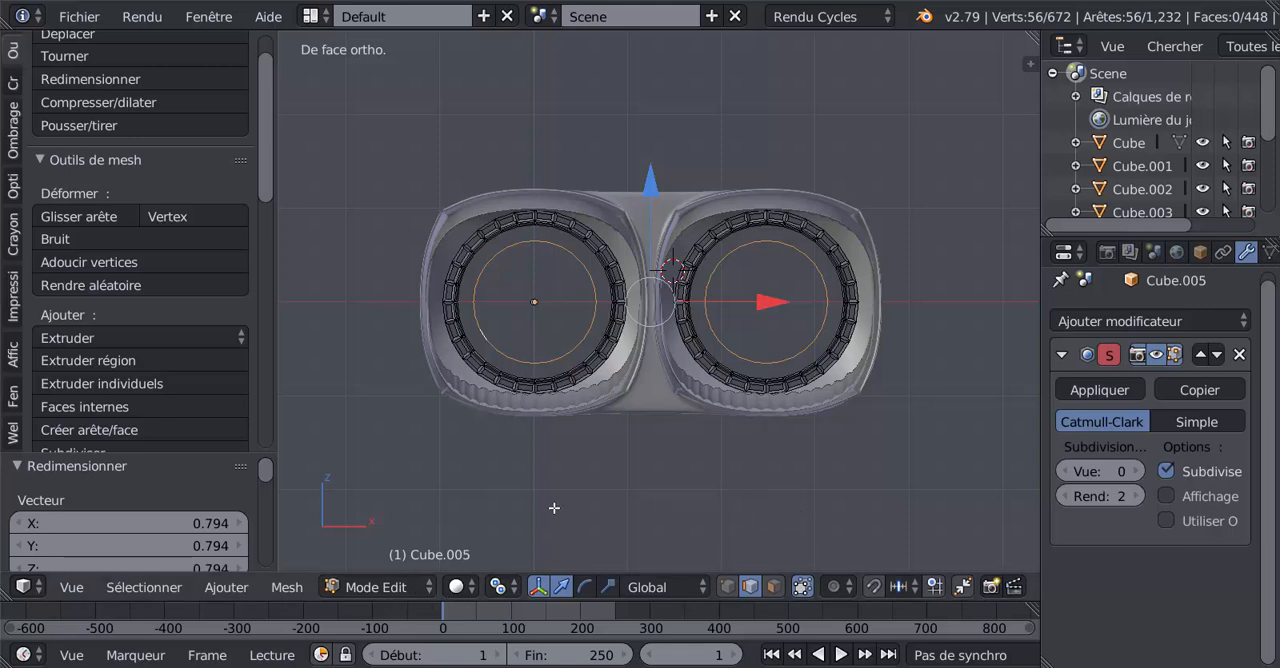
Check the central discs in the reference photo and enlarge both duplicated edge loops by a factor of about 1.069.
mouse_move(568, 666)
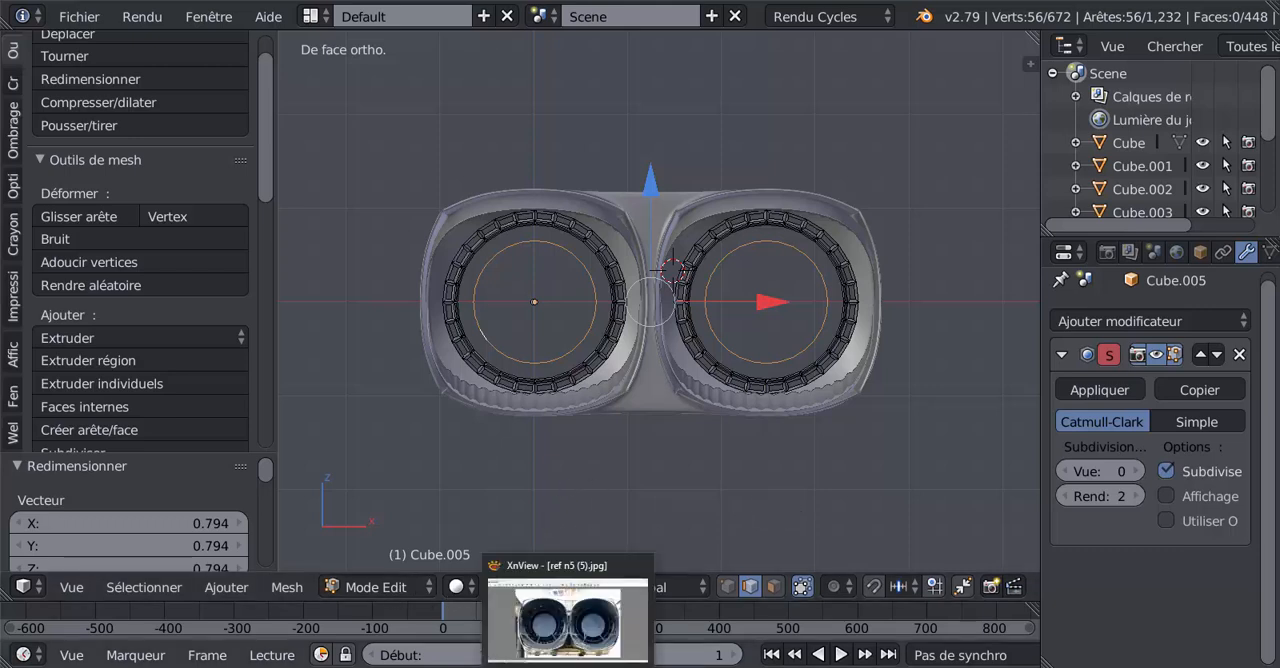
left_click(568, 666)
left_click(568, 666)
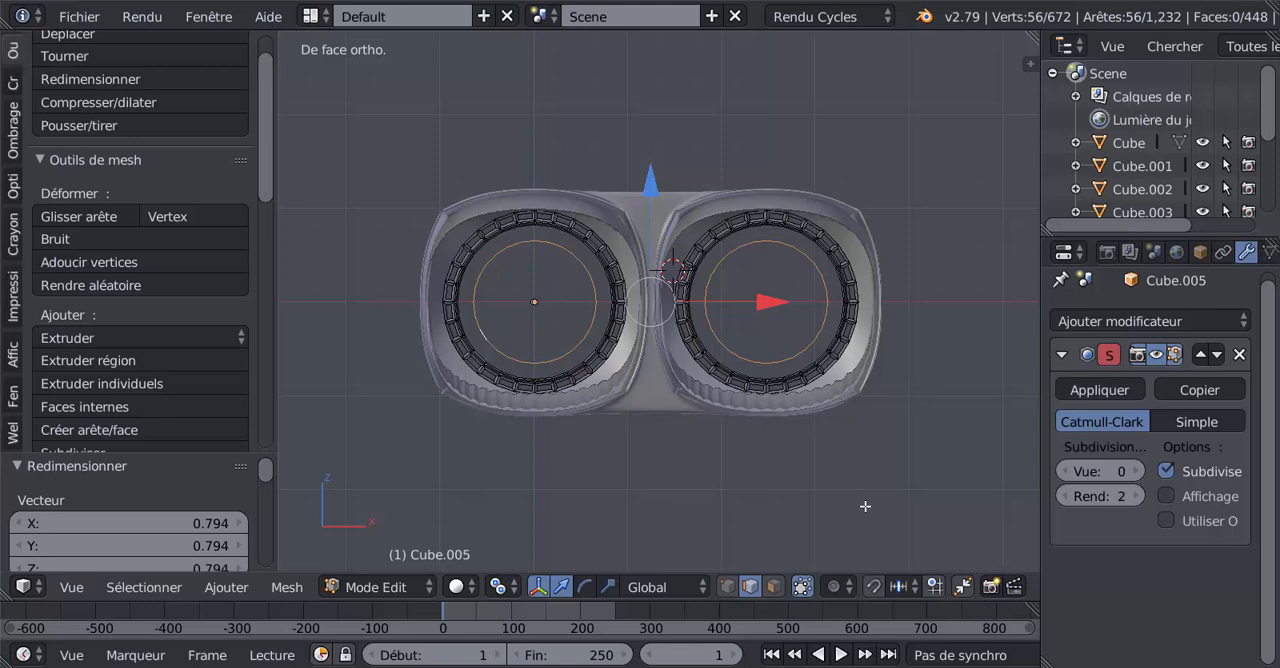
key("s")
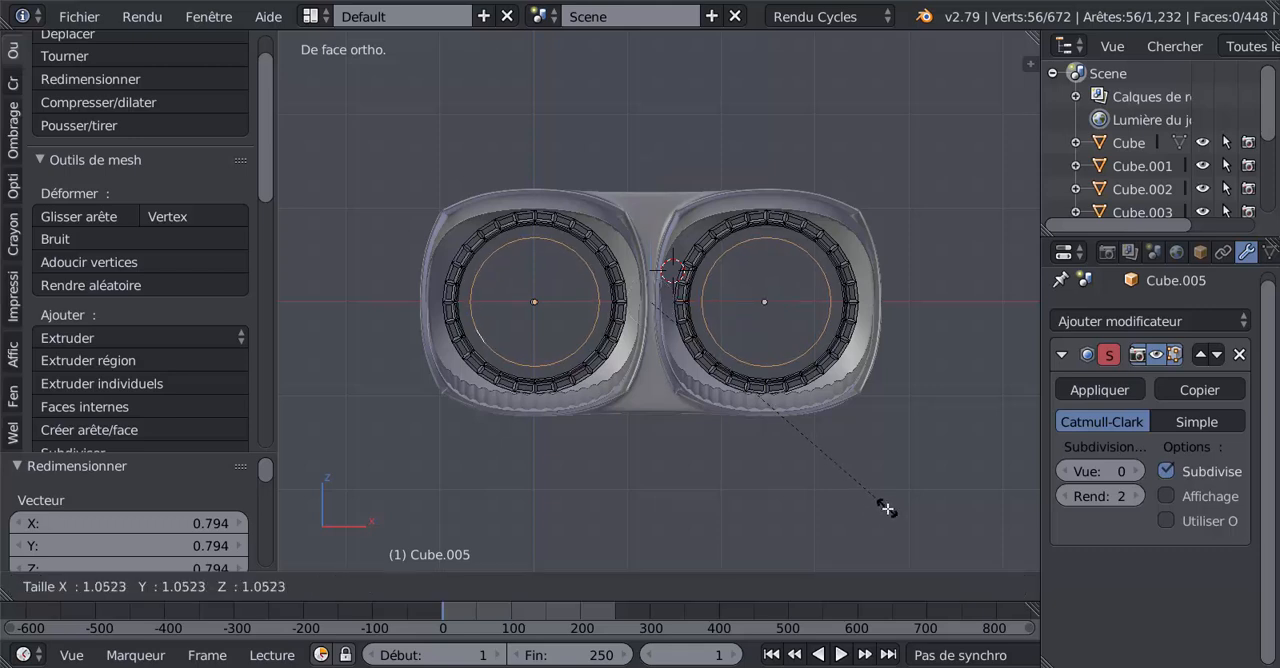
left_click(889, 512)
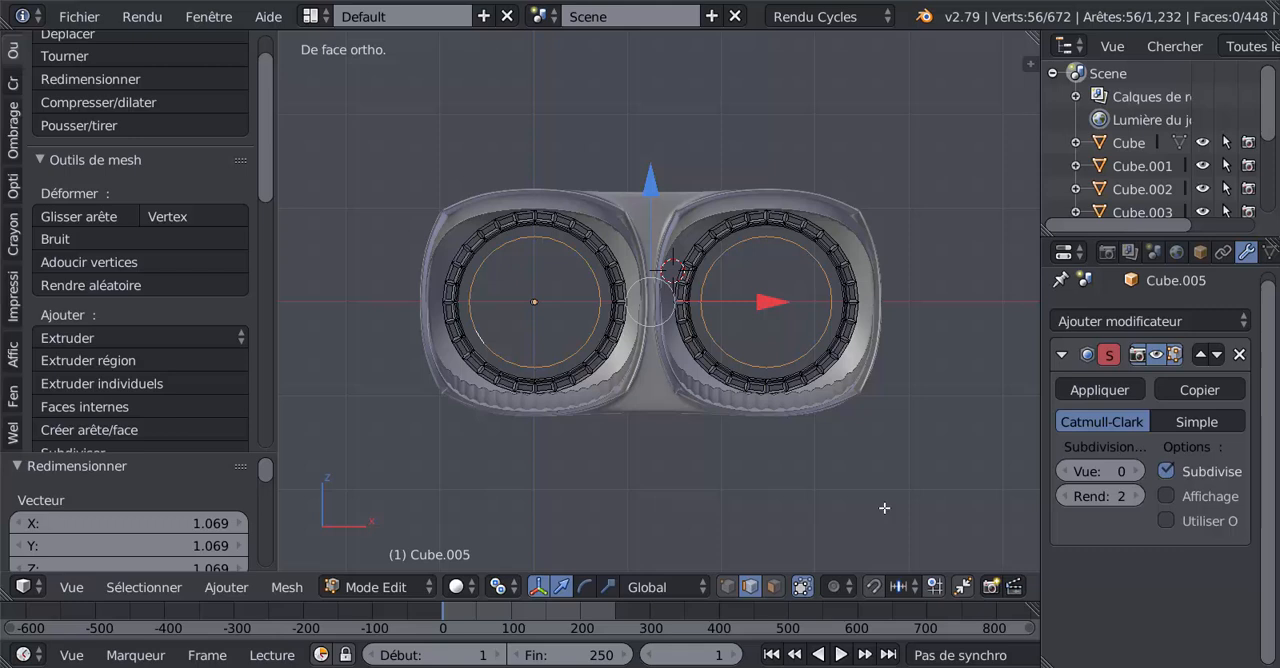
Extrude both loops inward at a scale of about 0.373, and again to scale 0, to fill each disc to its centre.
key("e")
key("s")
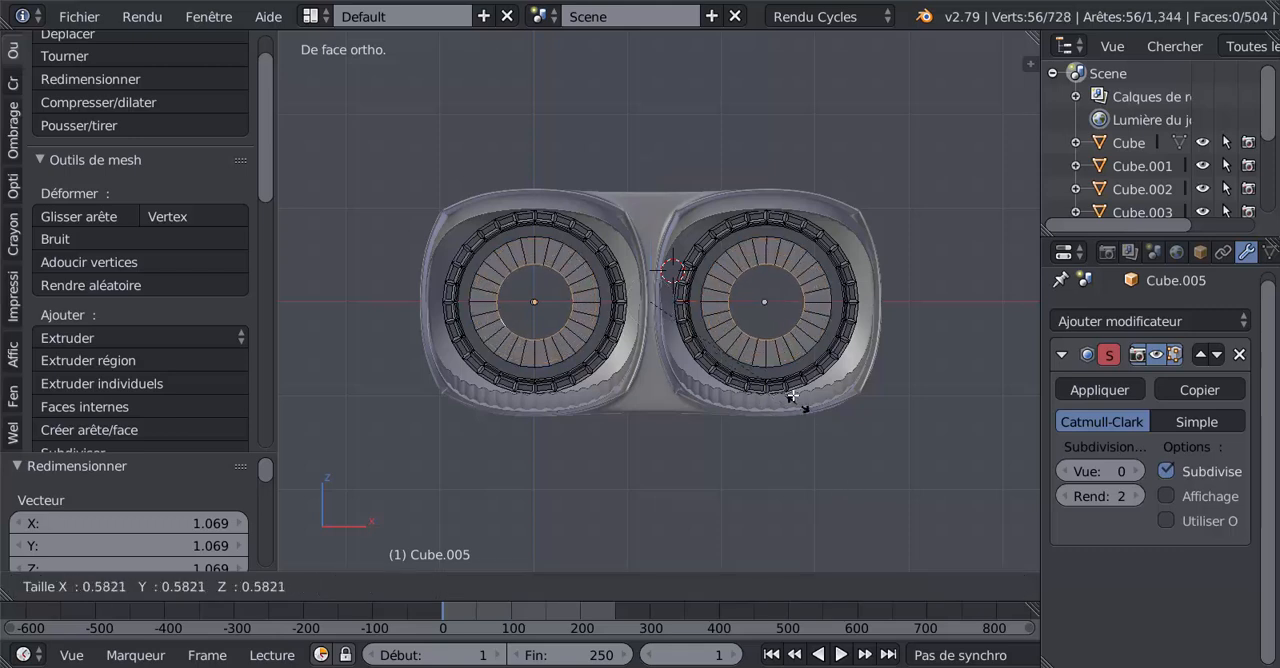
left_click(755, 354)
key("e")
key("s")
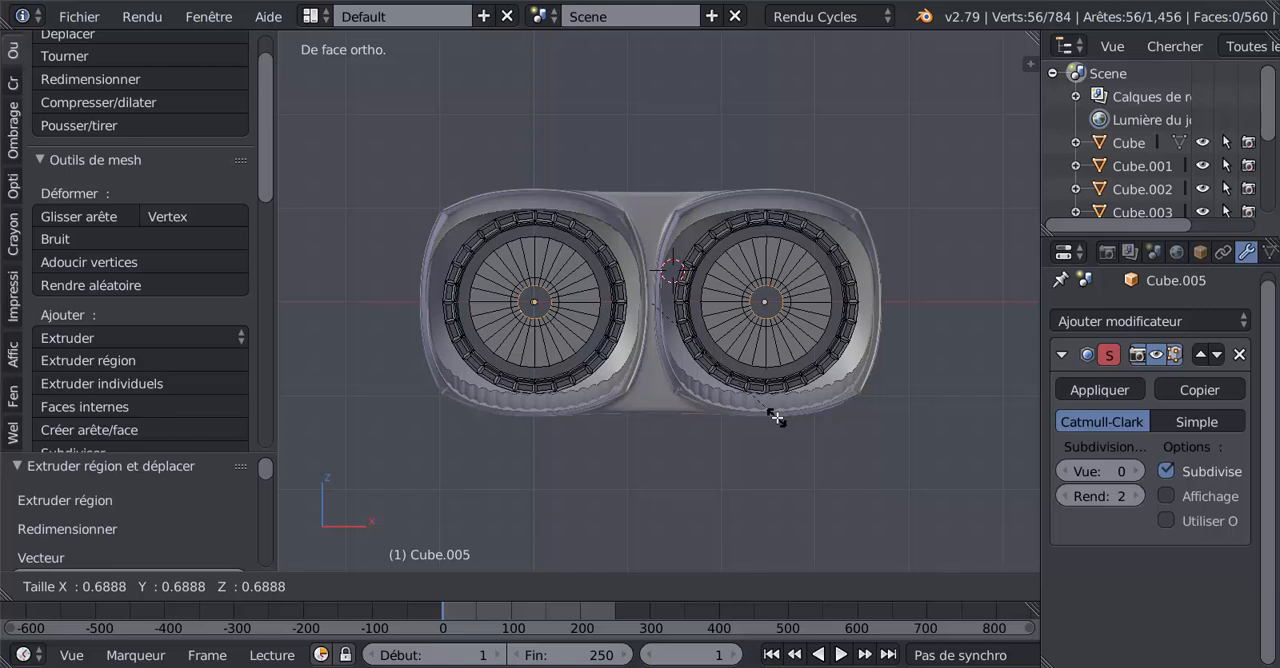
key("0")
key("Return")
middle_click_drag(770, 475, 755, 476)
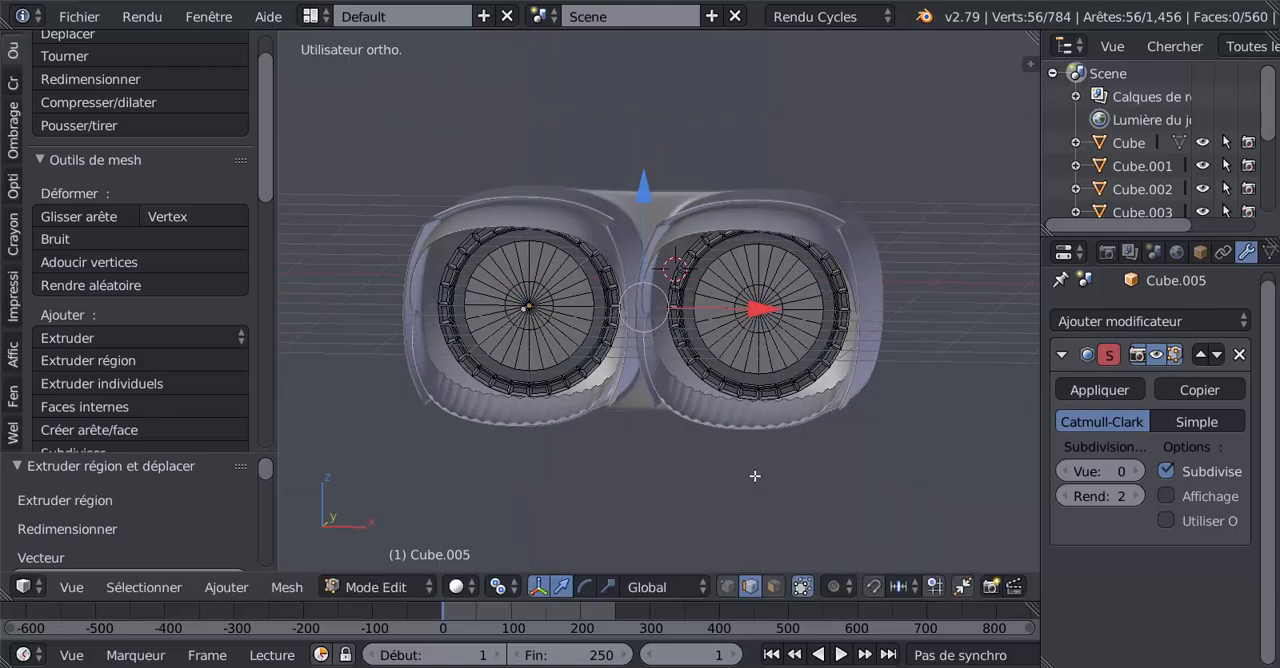
Clear the selection and select all linked geometry of both central discs.
key("a")
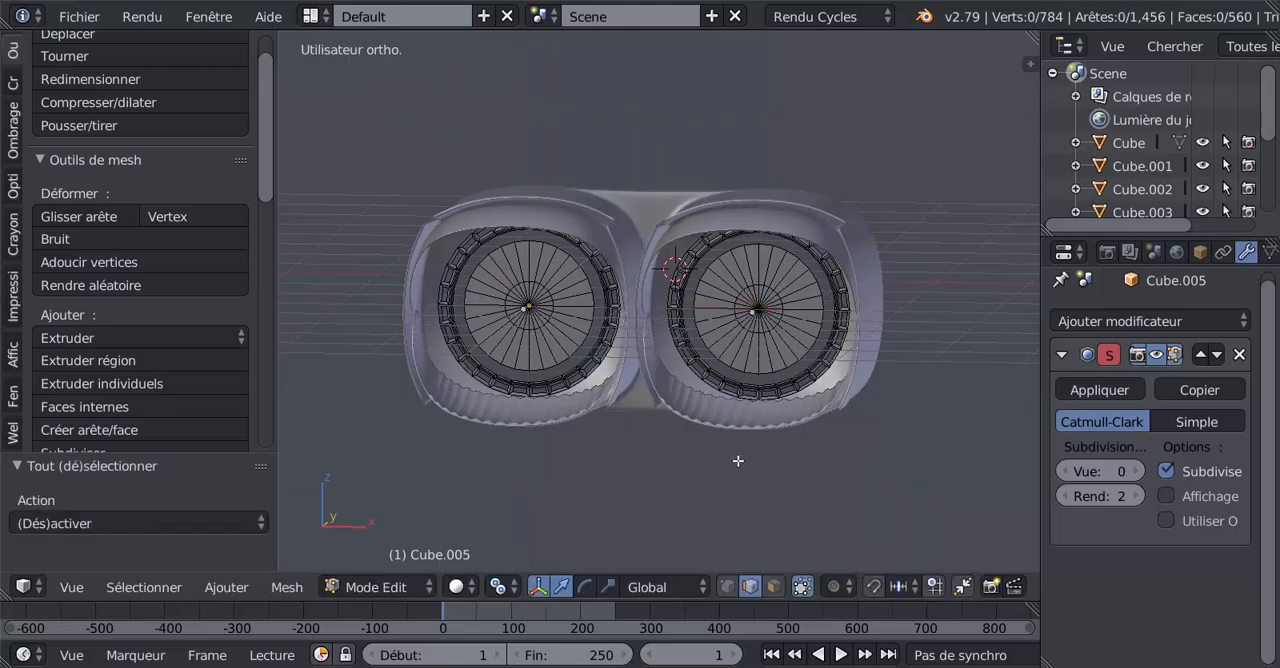
right_click(723, 405)
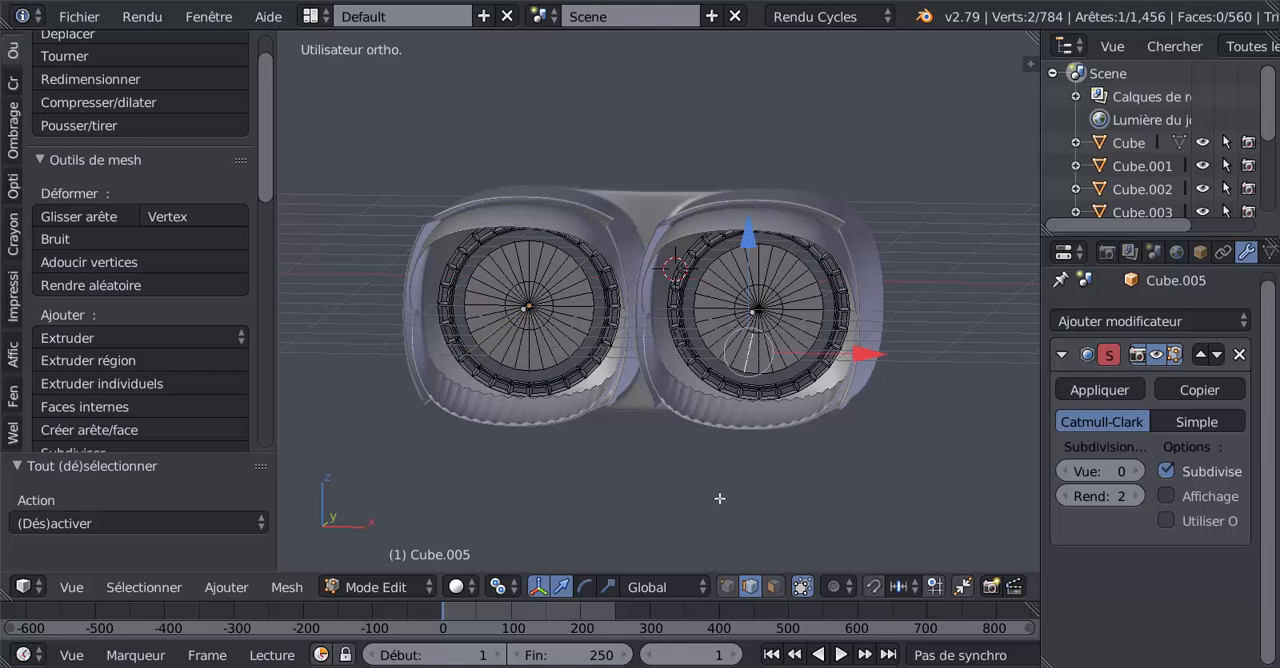
key("ctrl+l")
right_click(540, 334, "ctrl")
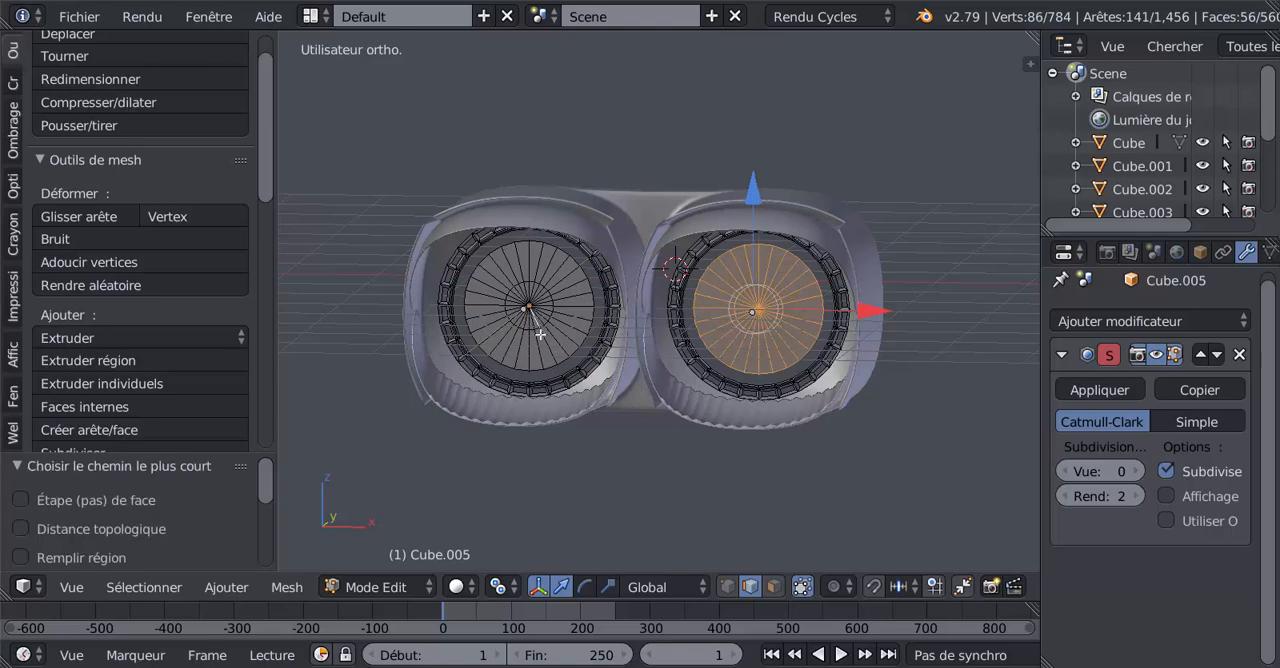
key("ctrl+l")
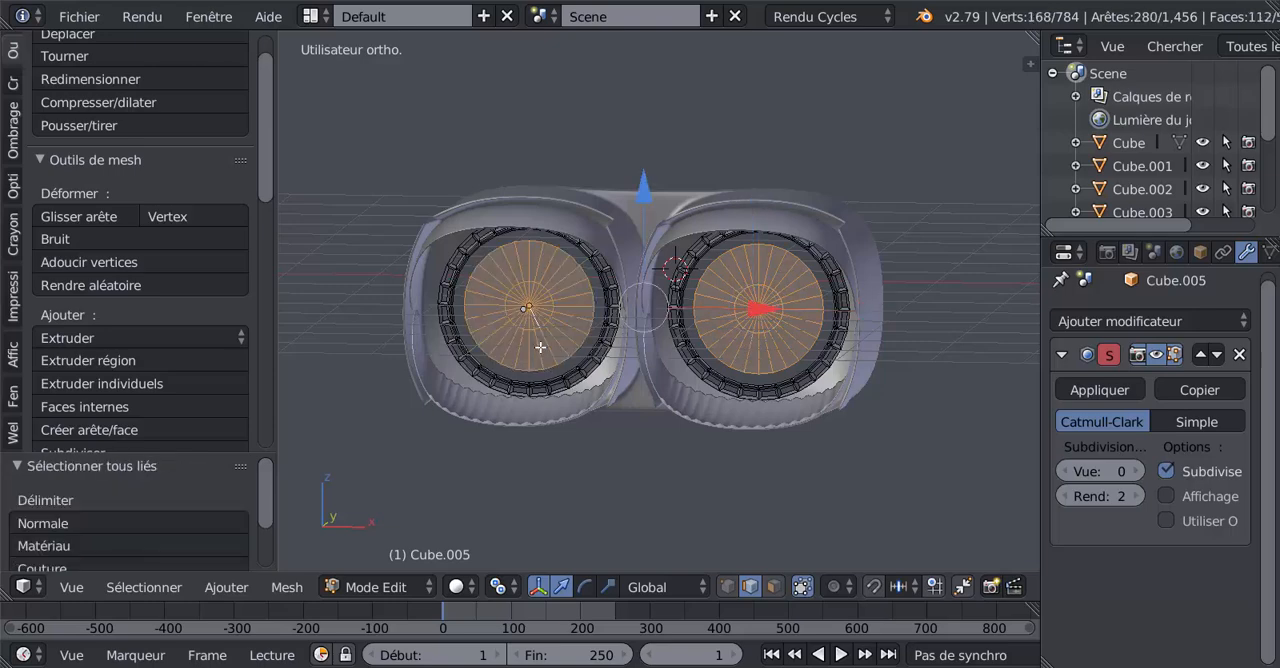
Extrude both central discs and offset the new faces about -0.199 along Y to give them thickness.
middle_click_drag(536, 346, 568, 390)
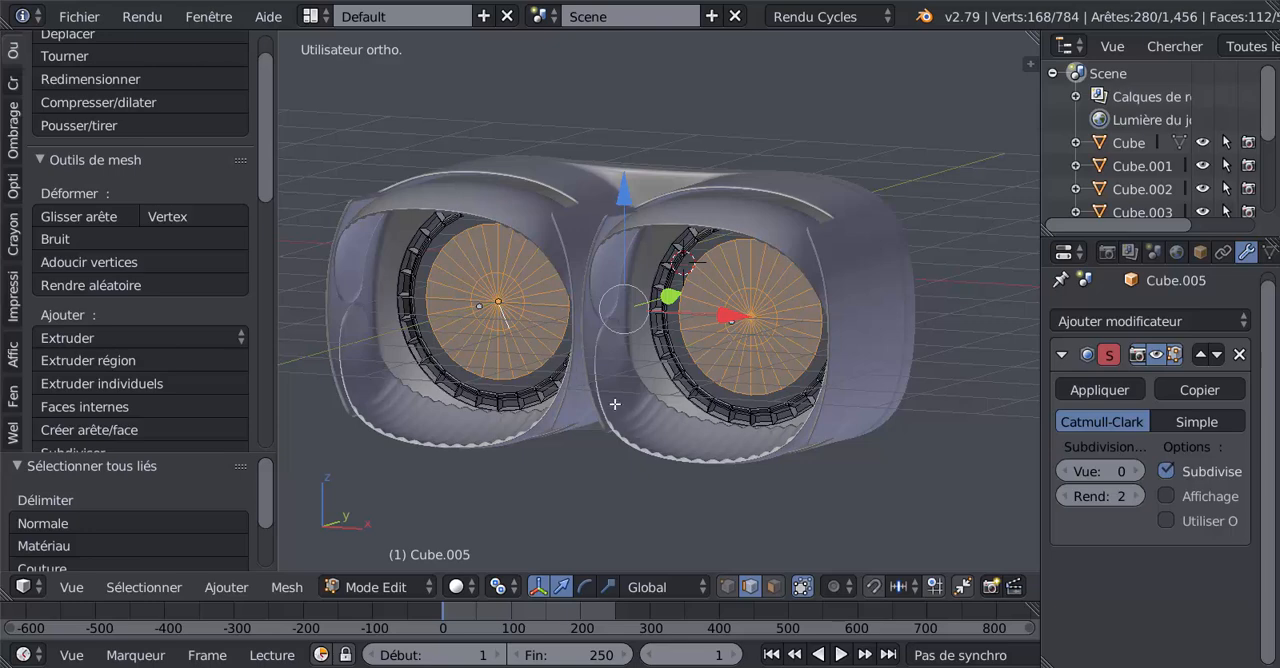
key("e")
right_click(612, 385)
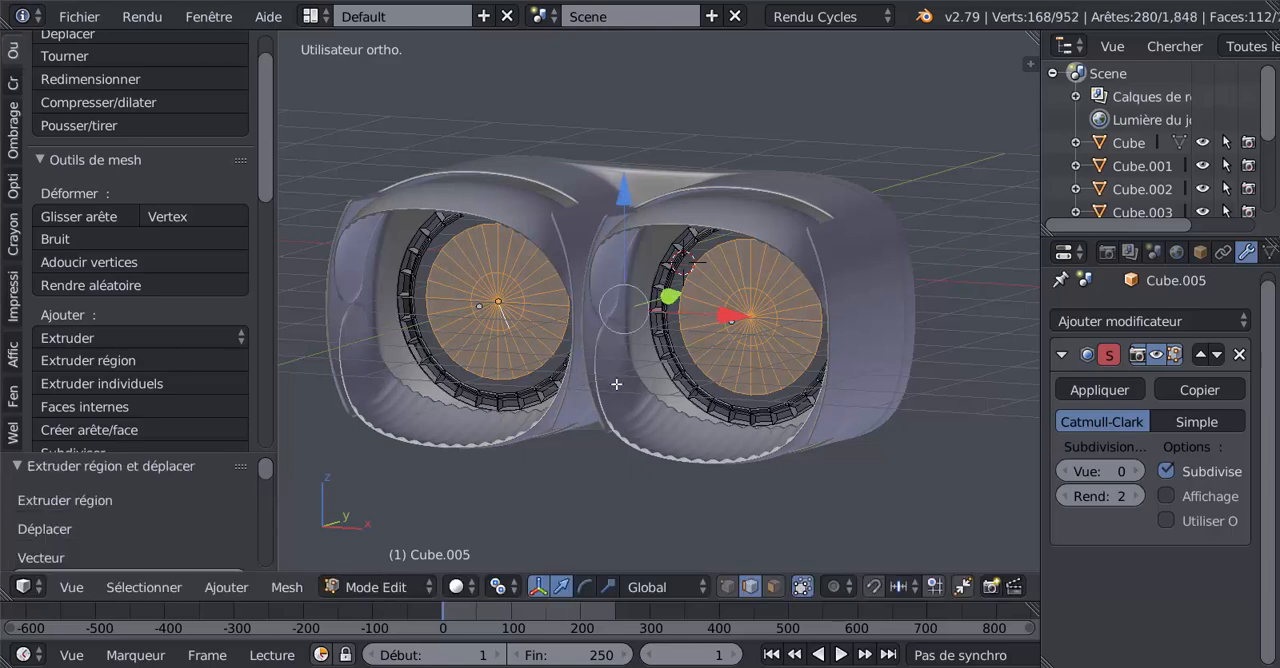
left_click_drag(669, 295, 661, 292)
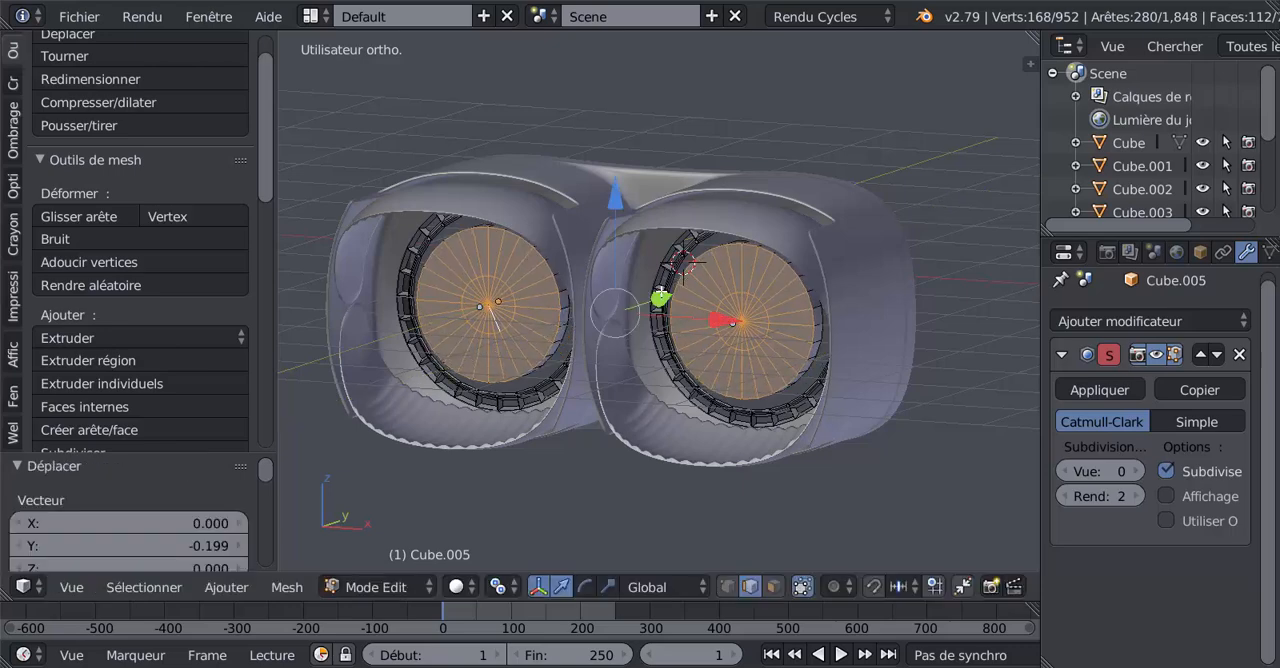
middle_click_drag(661, 292, 624, 377)
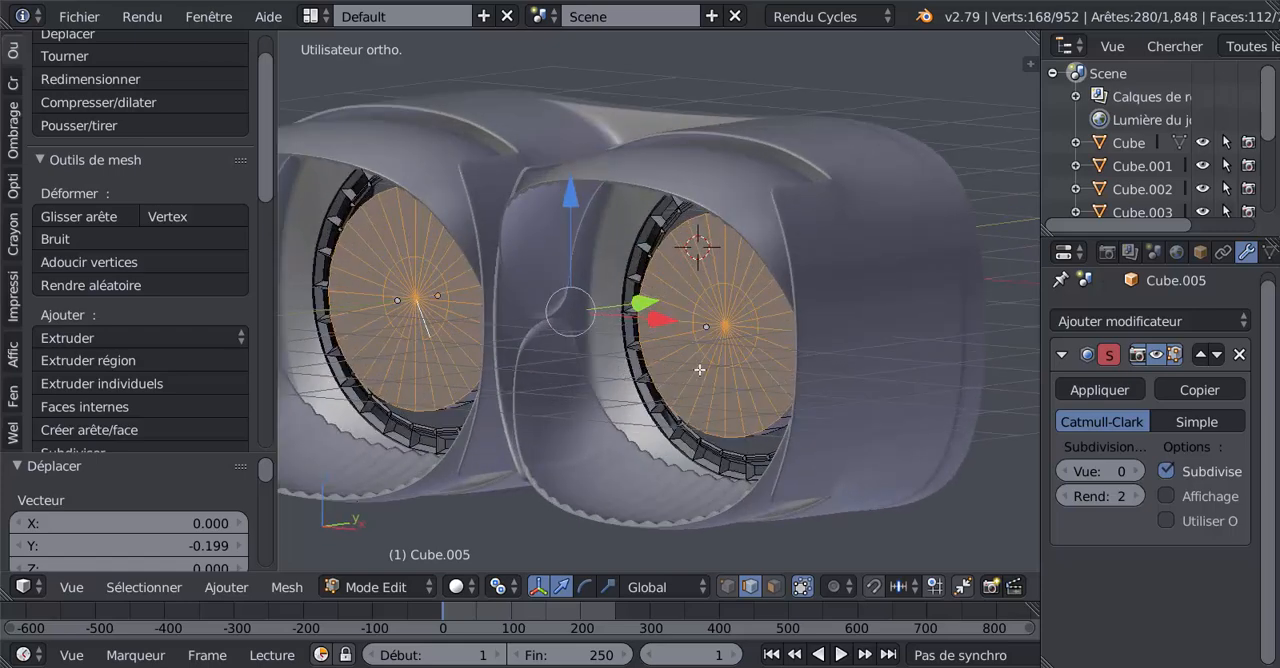
Select the whole linked geometry of both thickened discs and shift them slightly deeper into the ducts along Y.
key("Tab")
key("Tab")
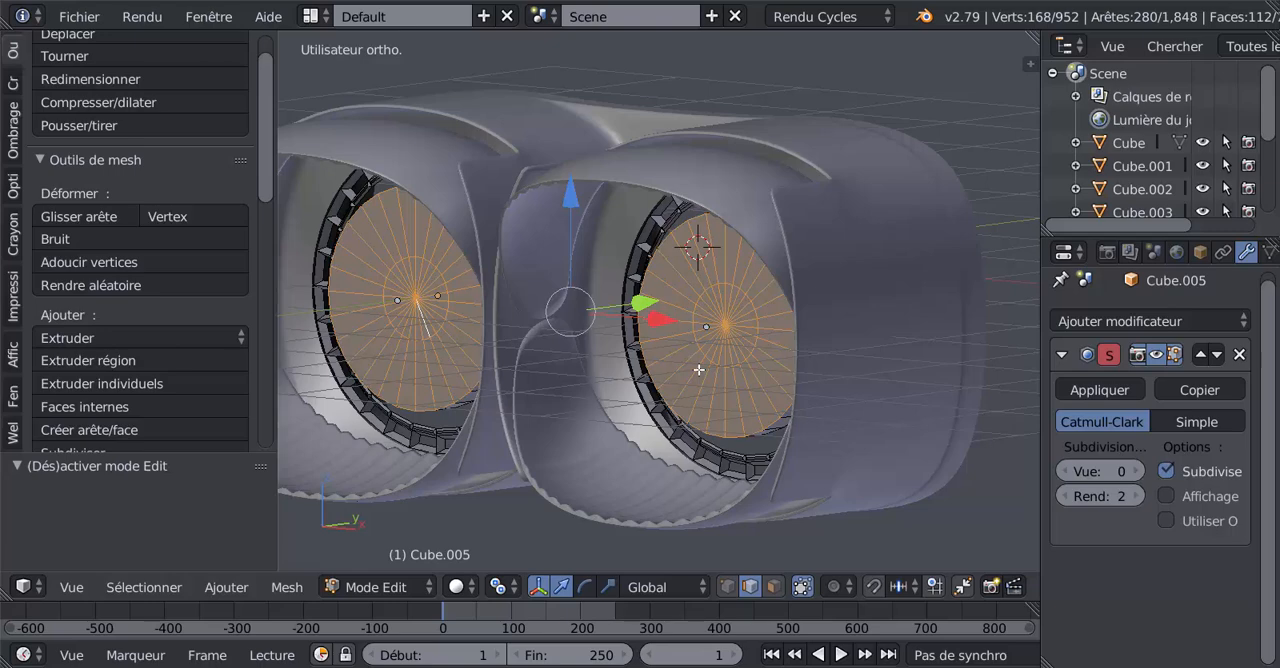
key("ctrl+l")
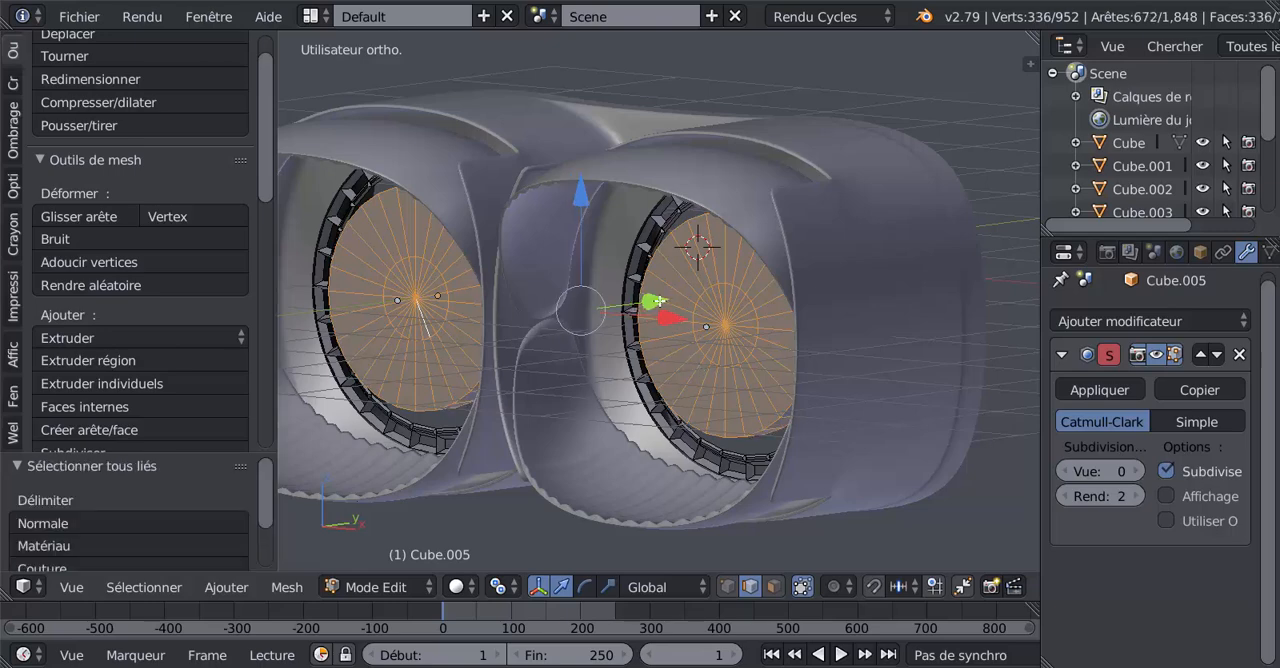
mouse_move(659, 301)
left_mouse_down()
mouse_move(678, 298)
mouse_move(675, 312)
left_mouse_up()
key("Tab")
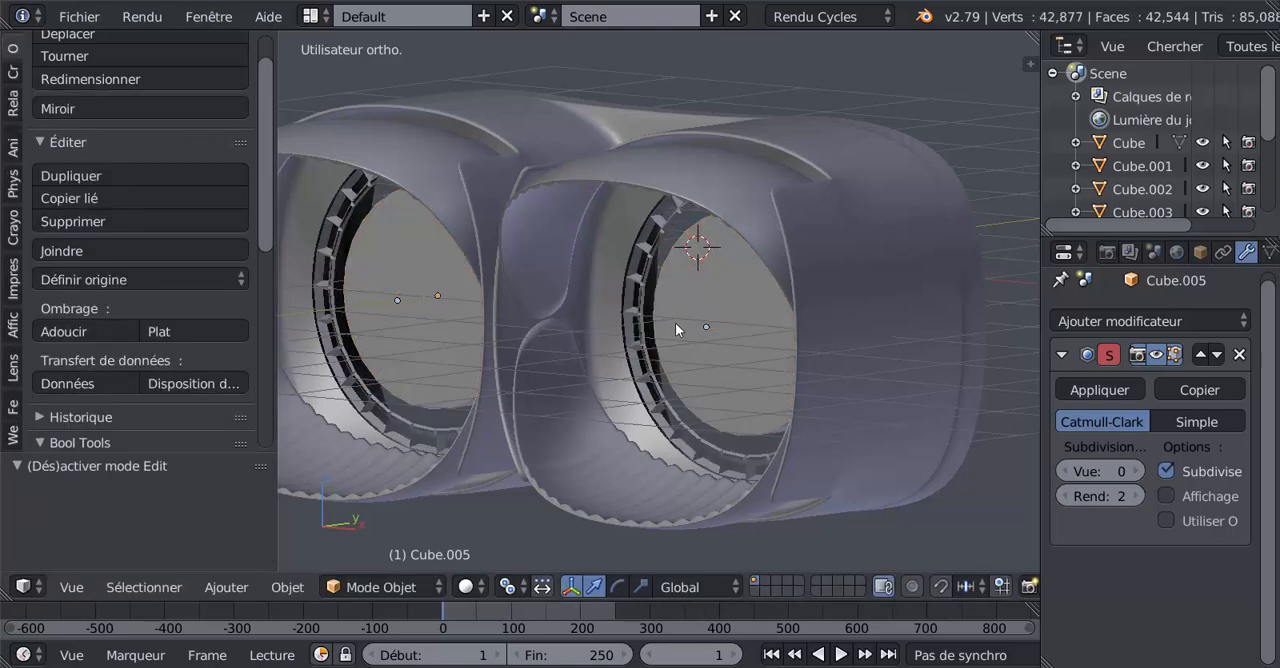
Examine how the discs sit inside both nozzle ducts from oblique and front views.
scroll(675, 322, "down", 4)
middle_click_drag(708, 420, 729, 435)
scroll(691, 458, "up", 4)
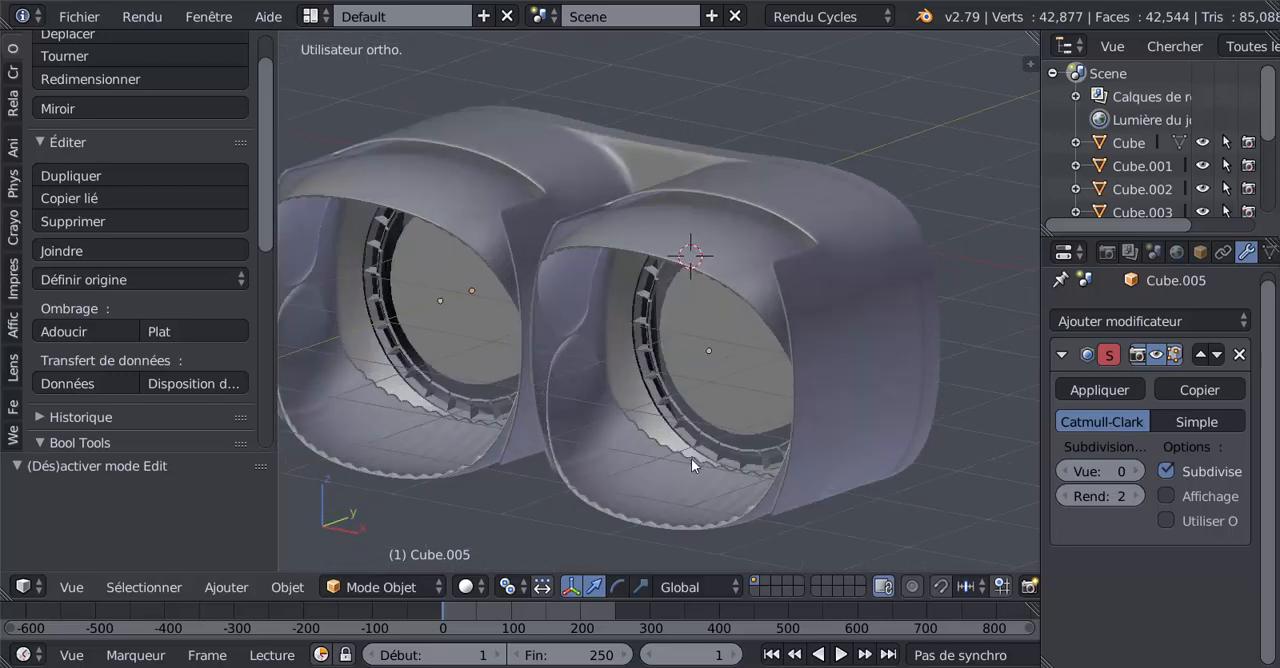
scroll(691, 458, "up", 2)
key("Tab")
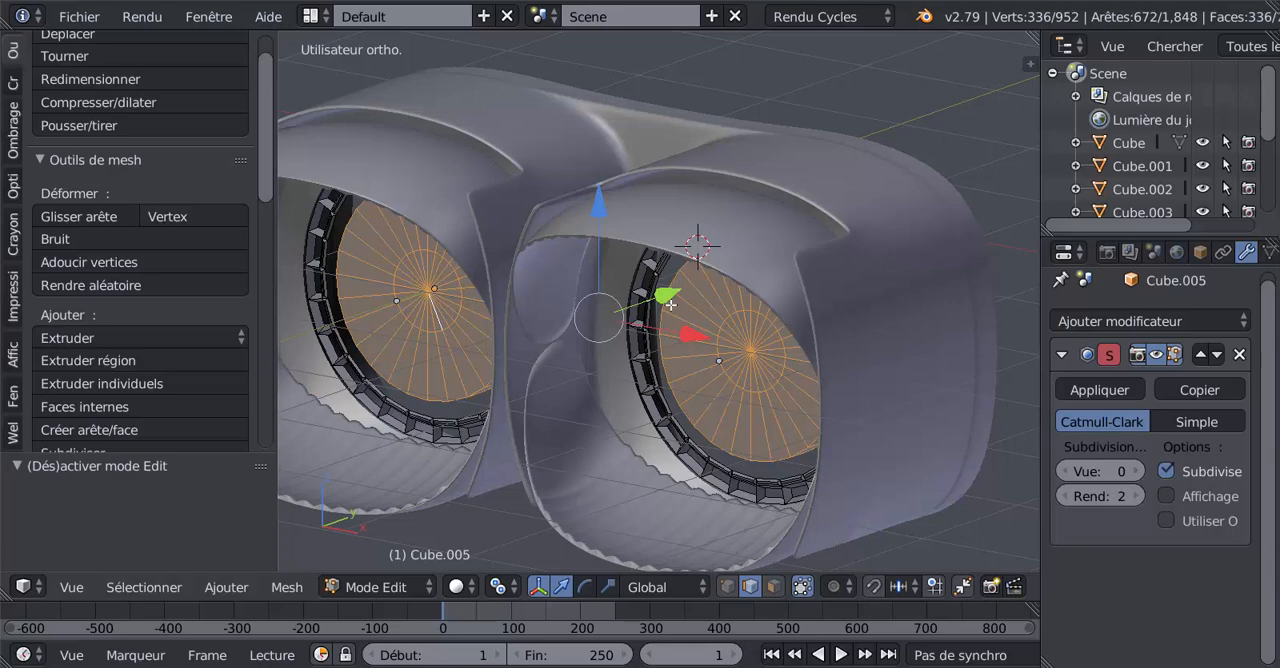
key("Tab")
scroll(680, 405, "down", 5)
mouse_move(703, 451)
middle_mouse_down()
mouse_move(774, 460)
mouse_move(826, 437)
mouse_move(780, 374)
mouse_move(755, 374)
mouse_move(746, 415)
mouse_move(717, 440)
middle_mouse_up()
scroll(717, 440, "up", 2)
key("Tab")
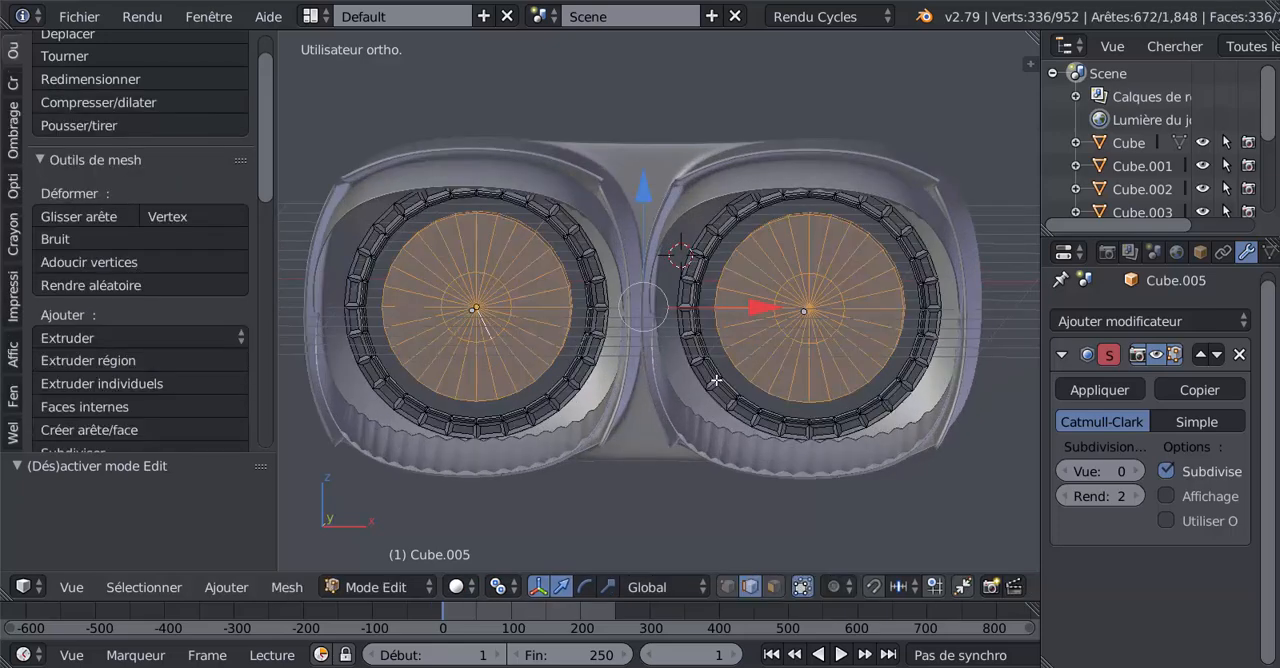
key("Tab")
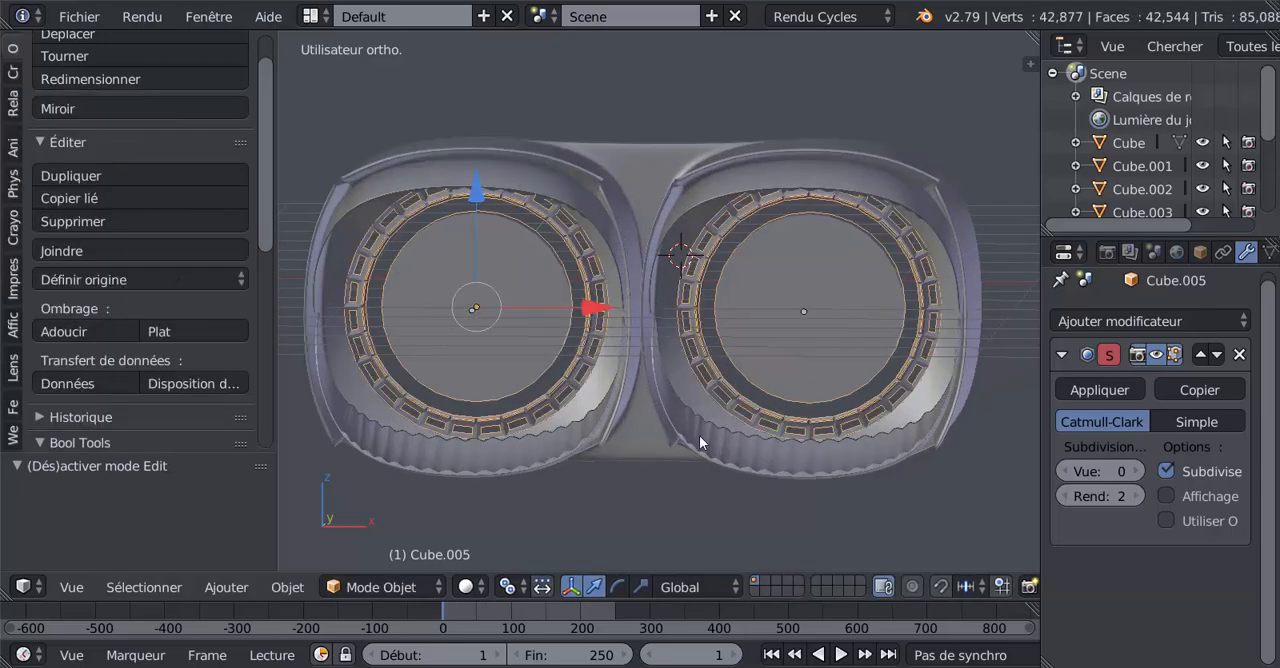
Pick out the separate nozzle objects and examine the backs of the discs through the body's open rear.
middle_click_drag(706, 440, 653, 473)
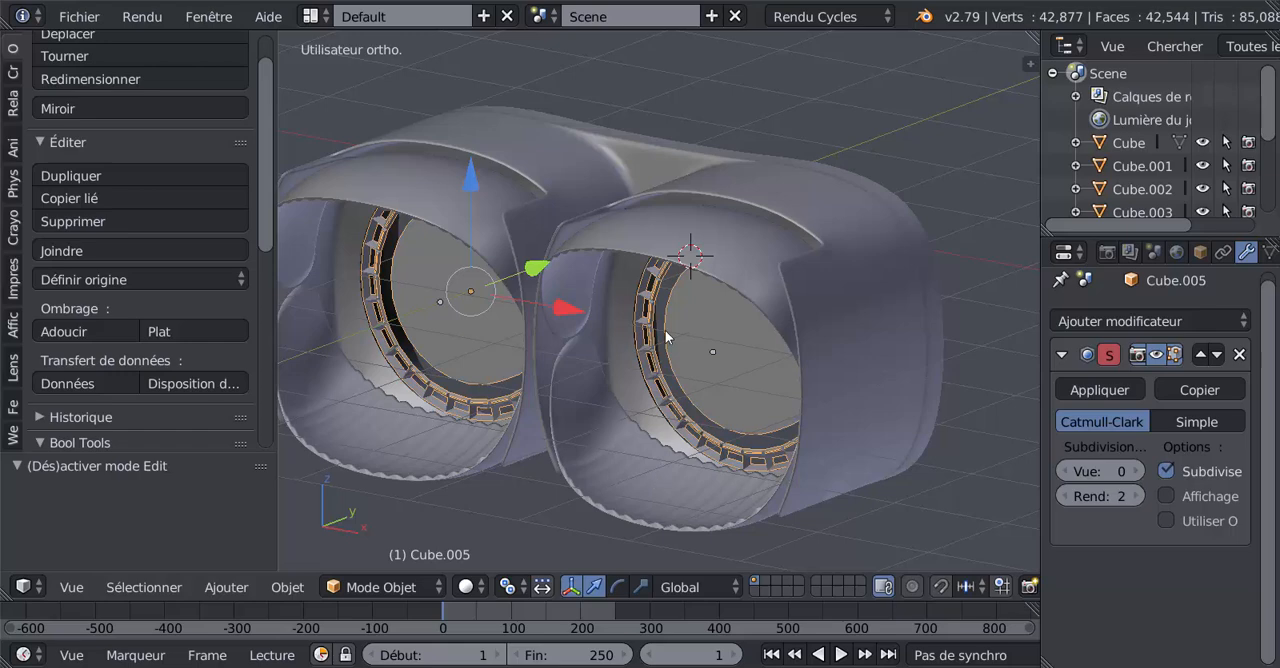
right_click(786, 290)
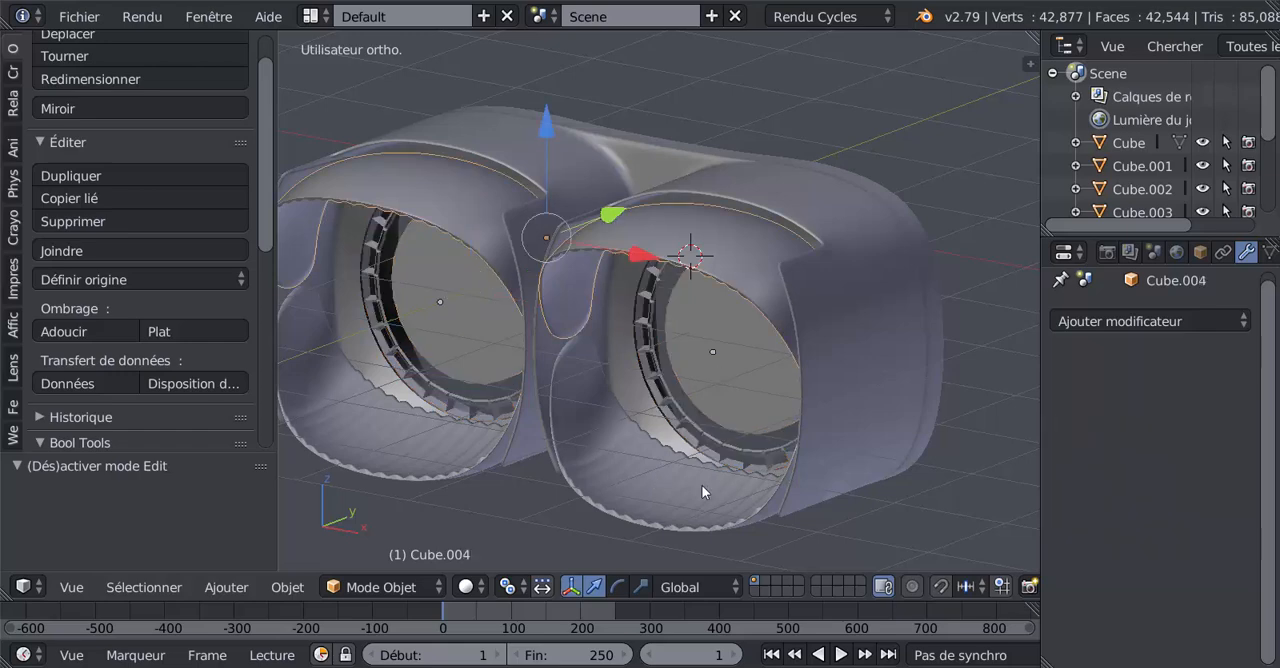
right_click(669, 472)
right_click(895, 377)
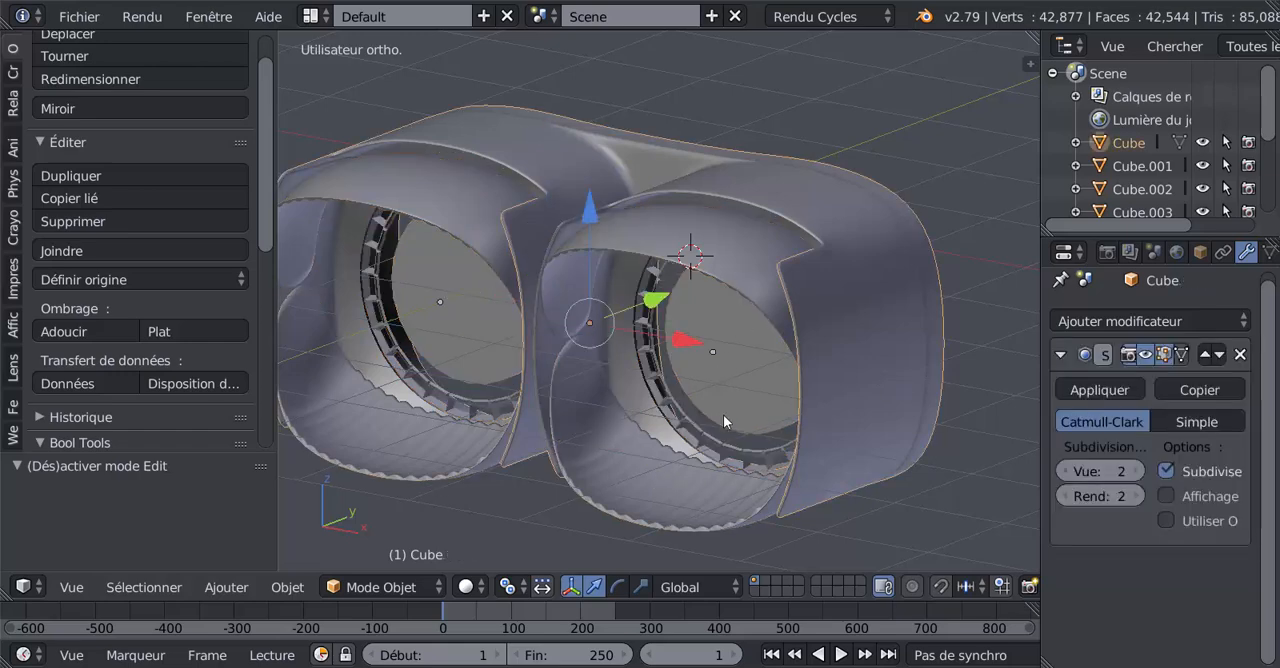
right_click(698, 428)
scroll(702, 428, "down", 3)
middle_click_drag(702, 426, 867, 446)
scroll(819, 457, "up", 2)
scroll(867, 450, "up", 2)
key("Tab")
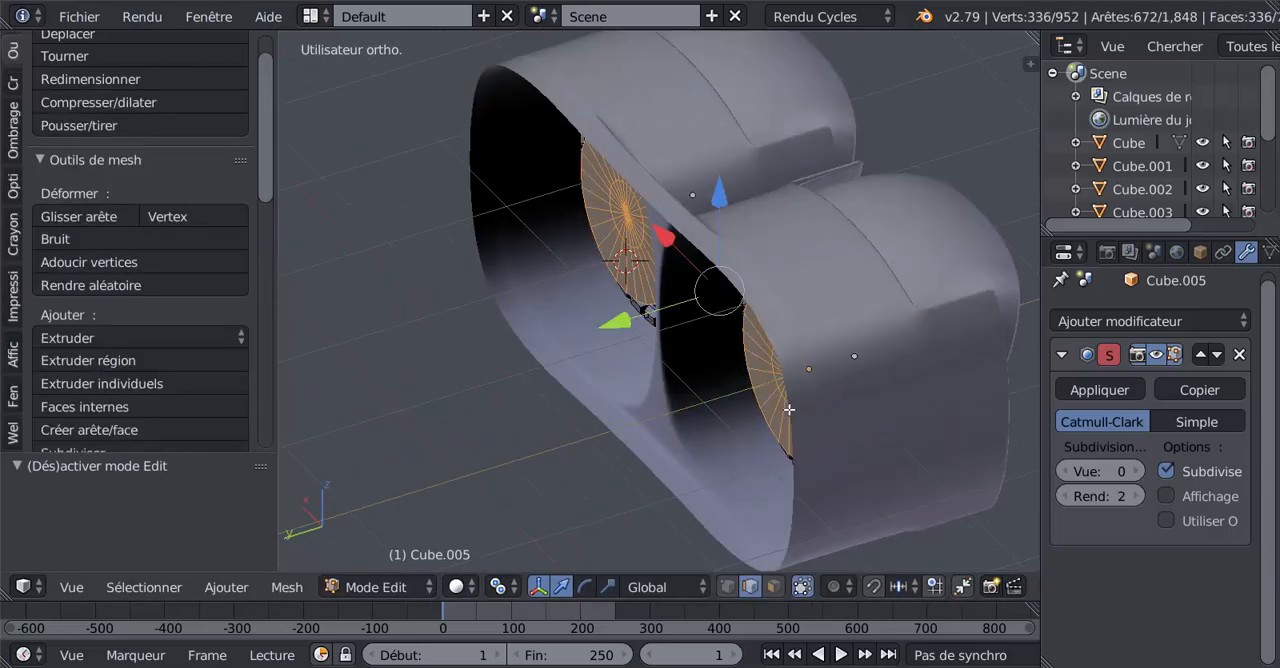
key("Tab")
Lengthen the outer body by moving its open rear edge loop about 3.729 along Y.
right_click(757, 414)
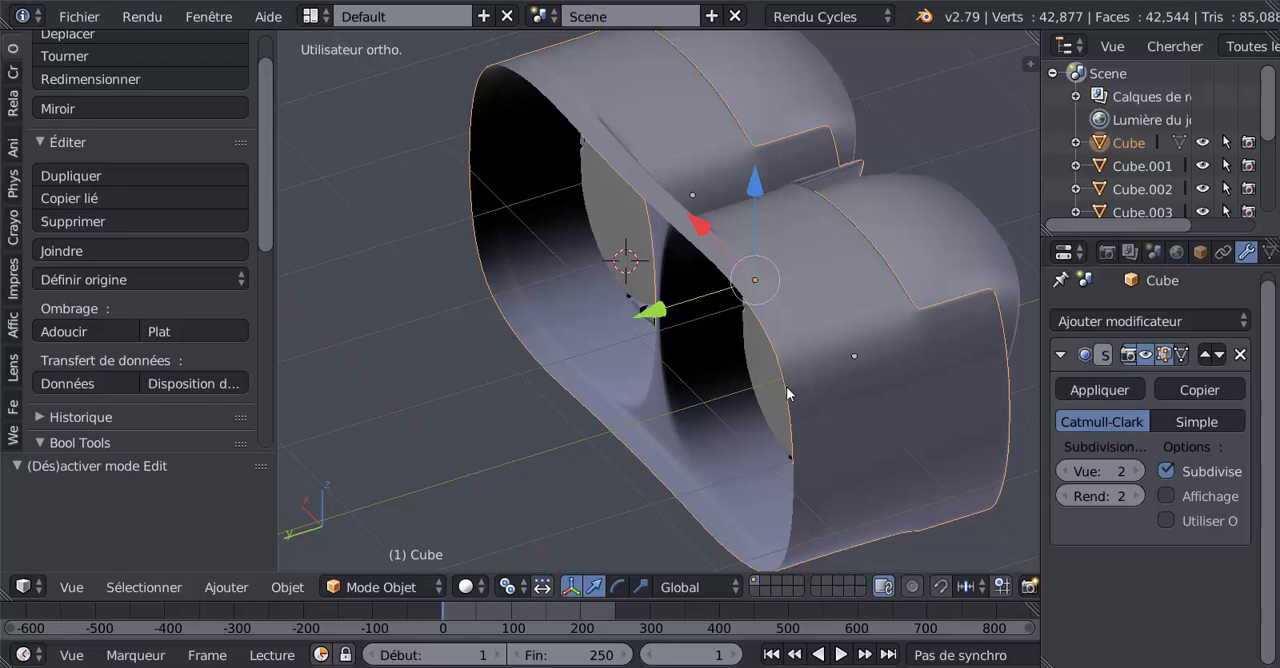
key("Tab")
scroll(618, 413, "down", 2)
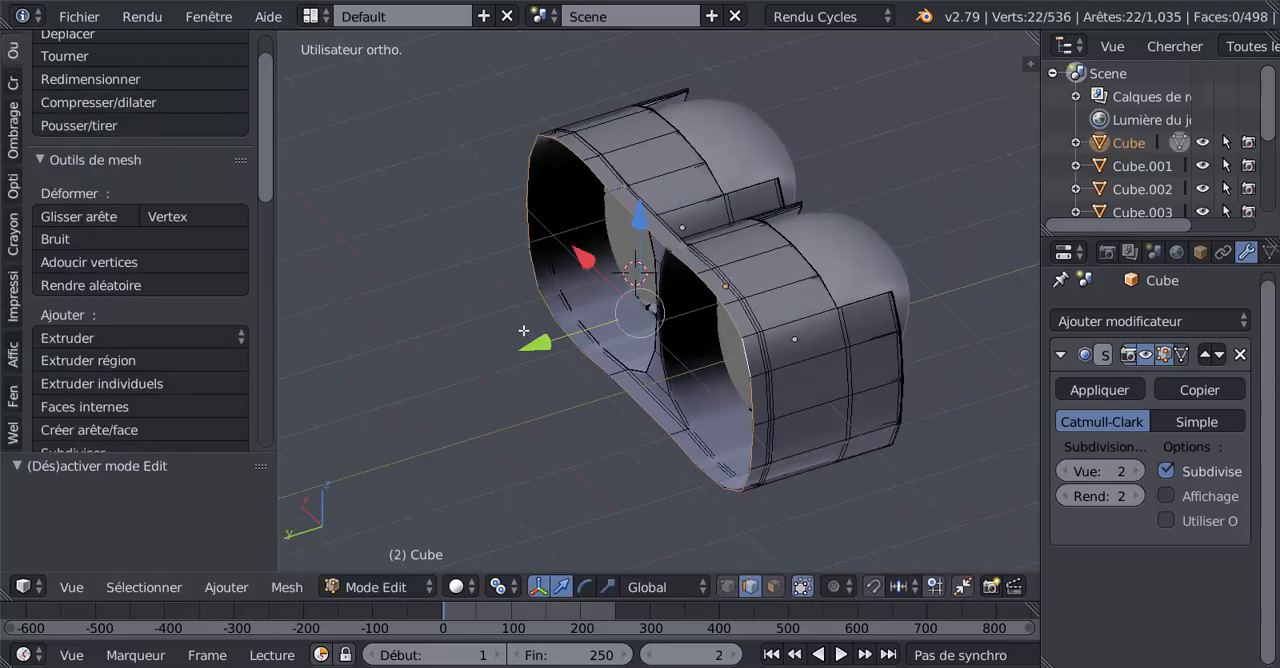
left_click_drag(525, 357, 996, 452)
scroll(986, 458, "down", 3)
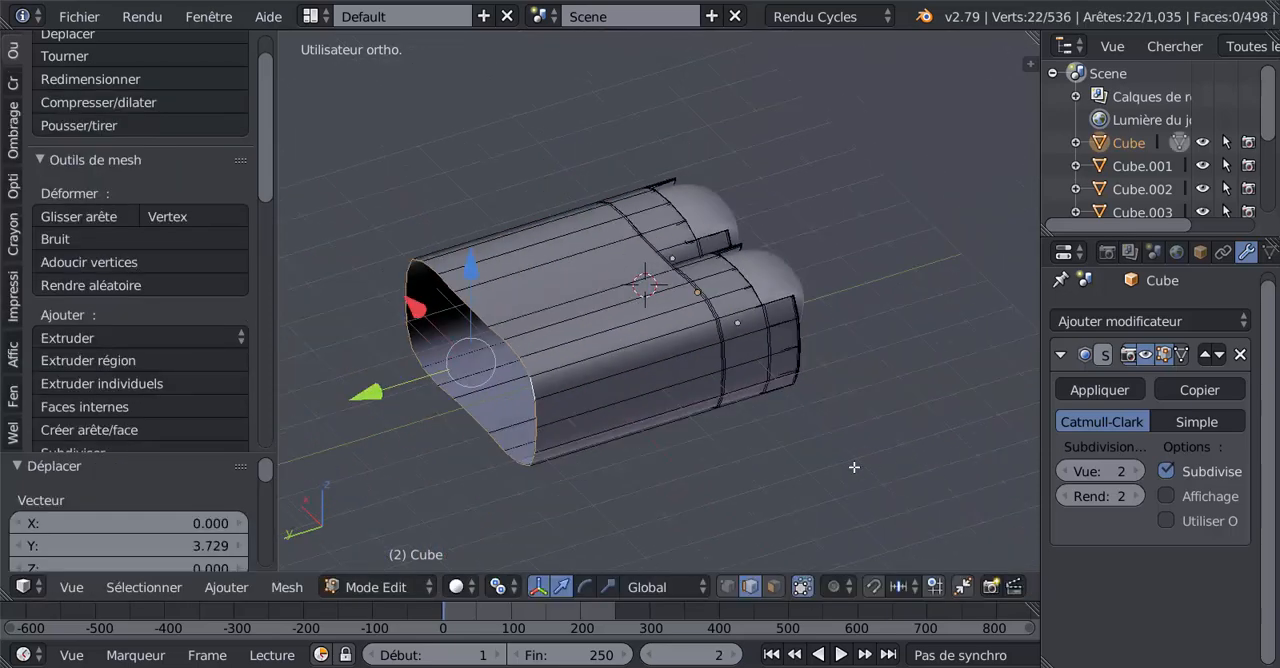
middle_click_drag(856, 464, 593, 424)
key("Tab")
scroll(605, 419, "up", 4)
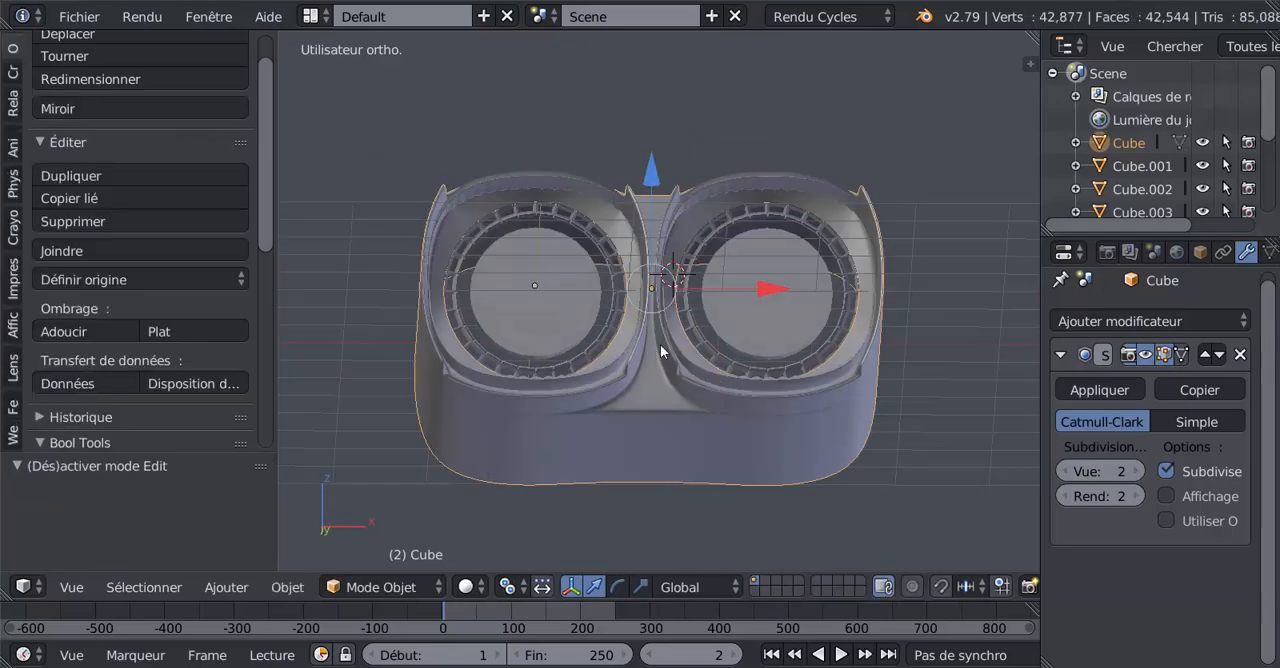
Widen the 3D view slightly and shorten the outer body by moving its rear edge loop about -3.125 along Y.
middle_click_drag(660, 344, 877, 453)
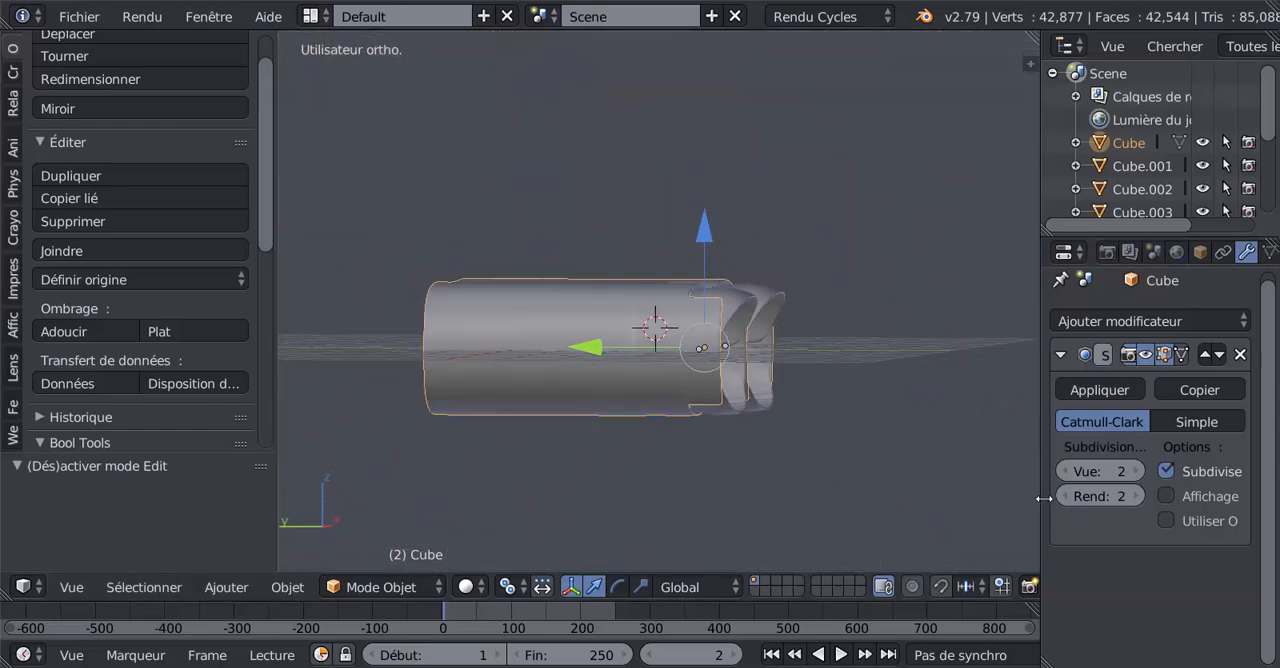
left_click_drag(1043, 498, 1063, 498)
middle_click_drag(885, 480, 751, 520)
scroll(751, 520, "up", 5)
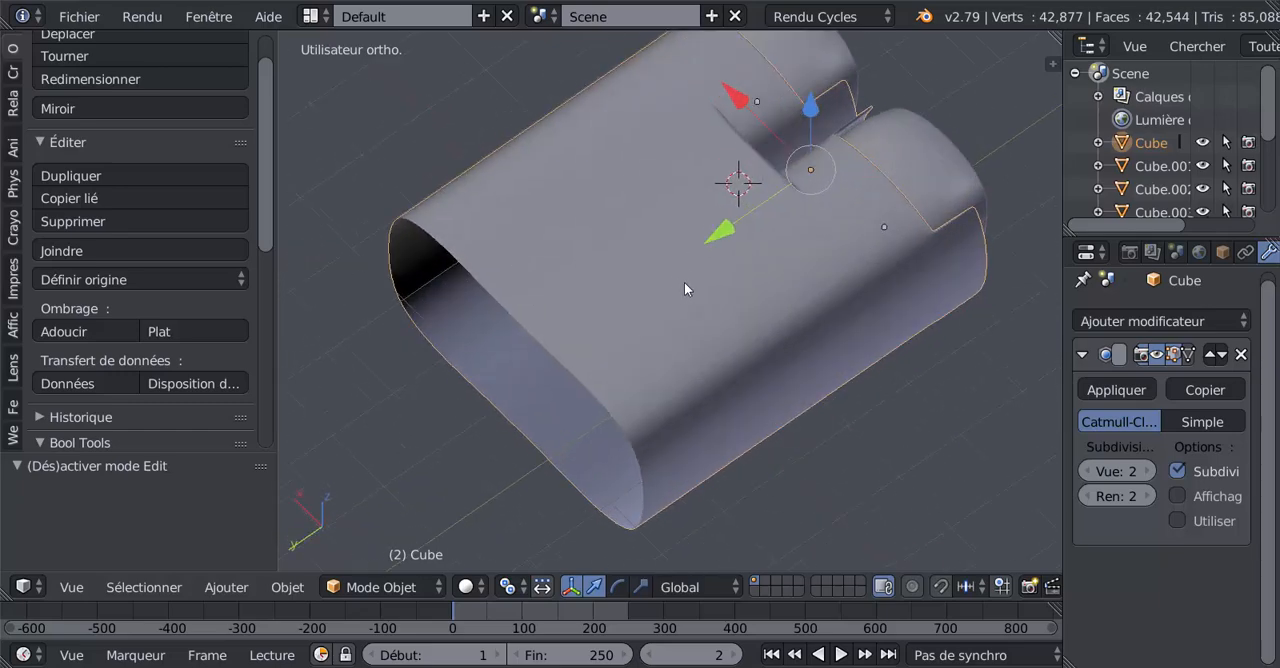
key("Tab")
key("g")
key("y")
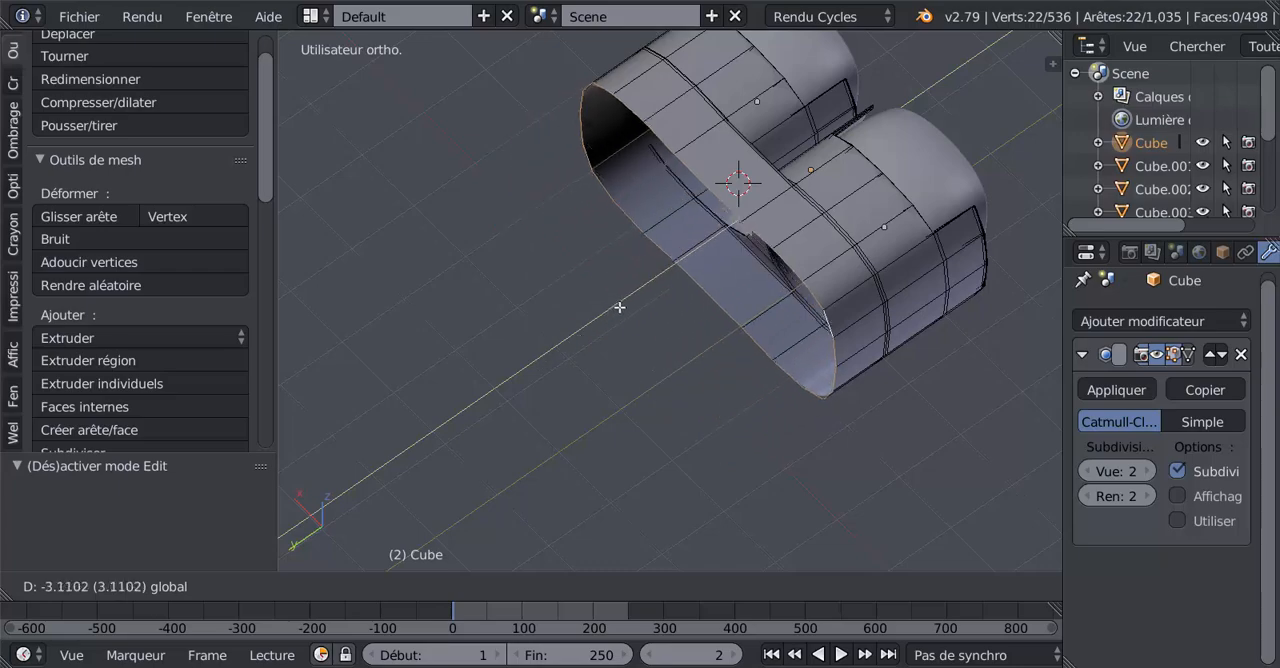
left_click(621, 310)
In face mode, select the five faces along the upper side of the outer body's rear band.
middle_click_drag(634, 354, 872, 302)
scroll(668, 465, "up", 3)
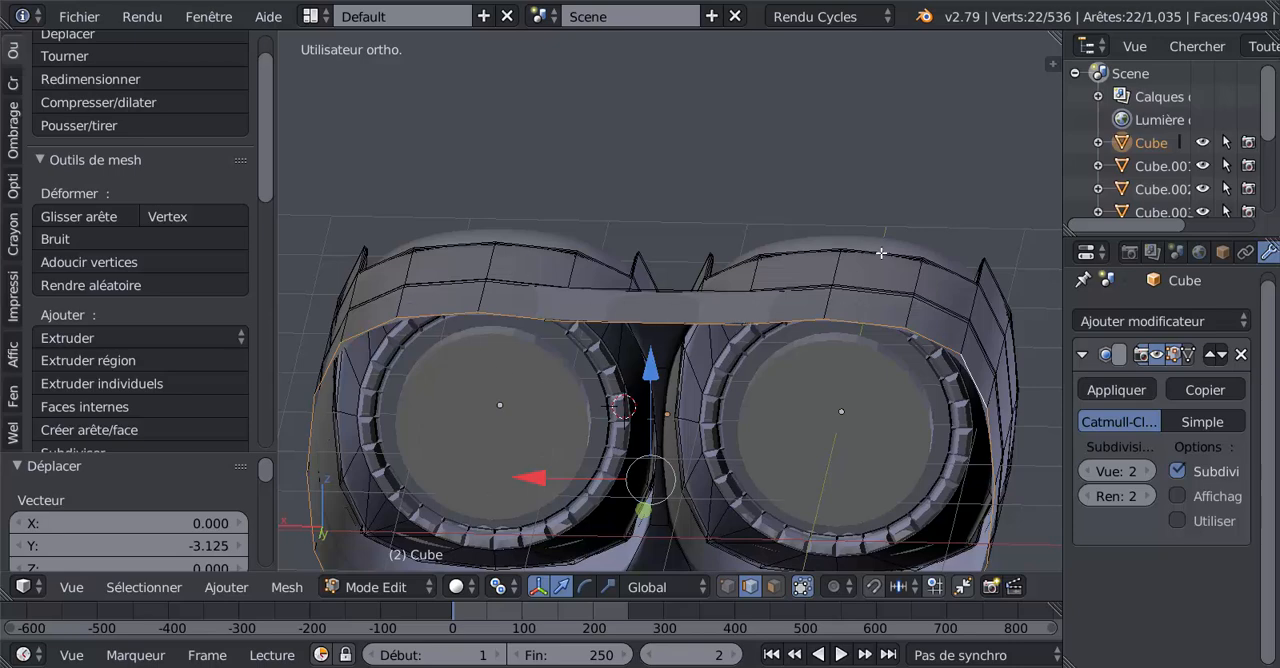
left_click(774, 587)
middle_click_drag(700, 457, 629, 501)
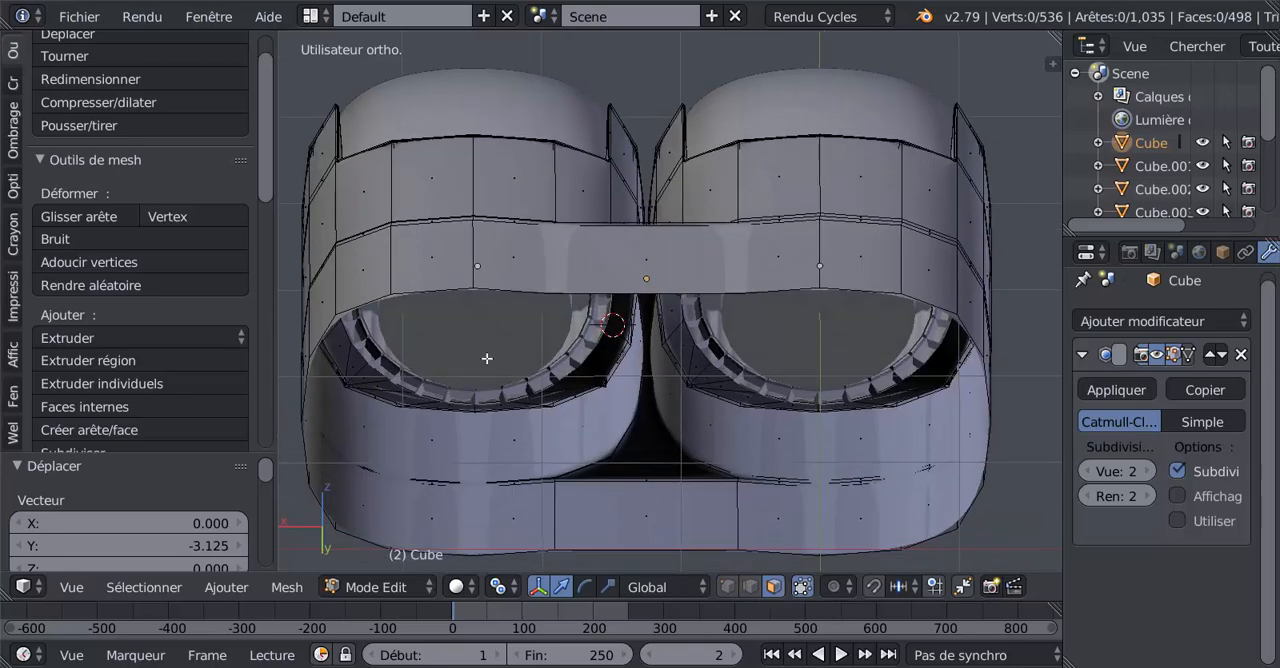
left_click(447, 262)
left_click(520, 262, "shift")
left_click(645, 262, "shift")
left_click(775, 262, "shift")
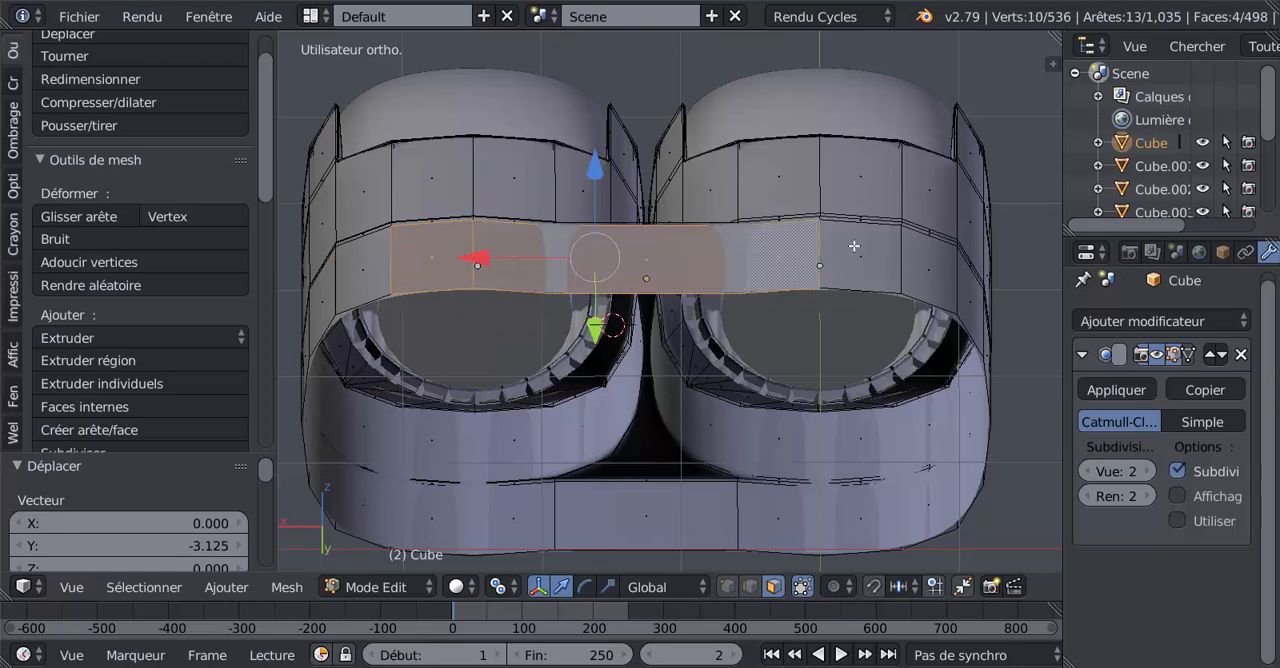
left_click(847, 285, "shift")
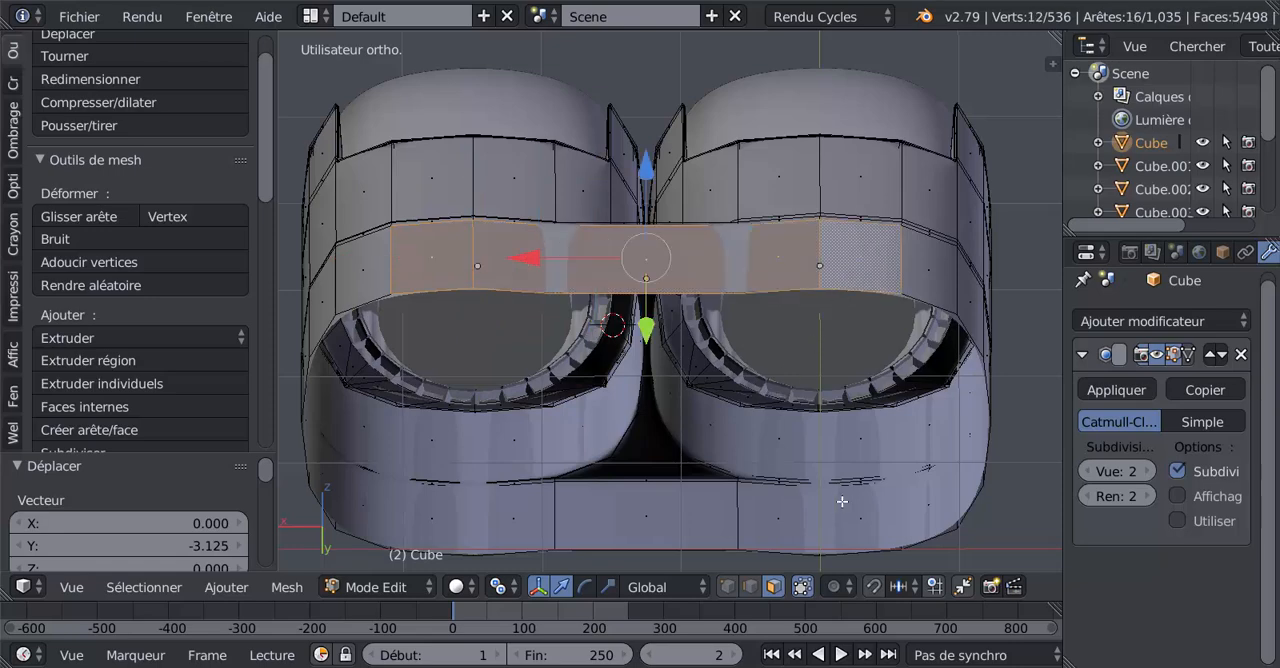
Add the five matching faces on the underside of the outer body's rear band to the selection.
middle_click_drag(821, 524, 823, 283)
scroll(820, 330, "down", 1)
right_click(827, 469, "shift")
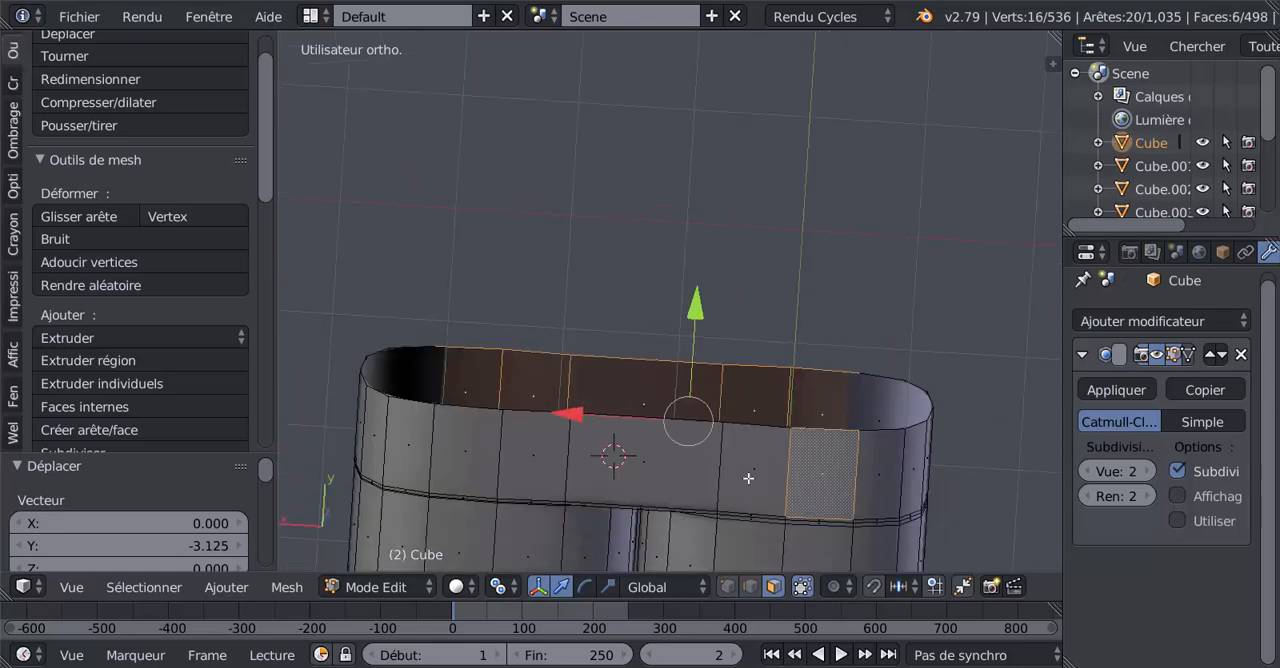
right_click(747, 478, "shift")
right_click(682, 477, "shift")
right_click(552, 464, "shift")
right_click(471, 458, "shift")
scroll(564, 440, "down", 1)
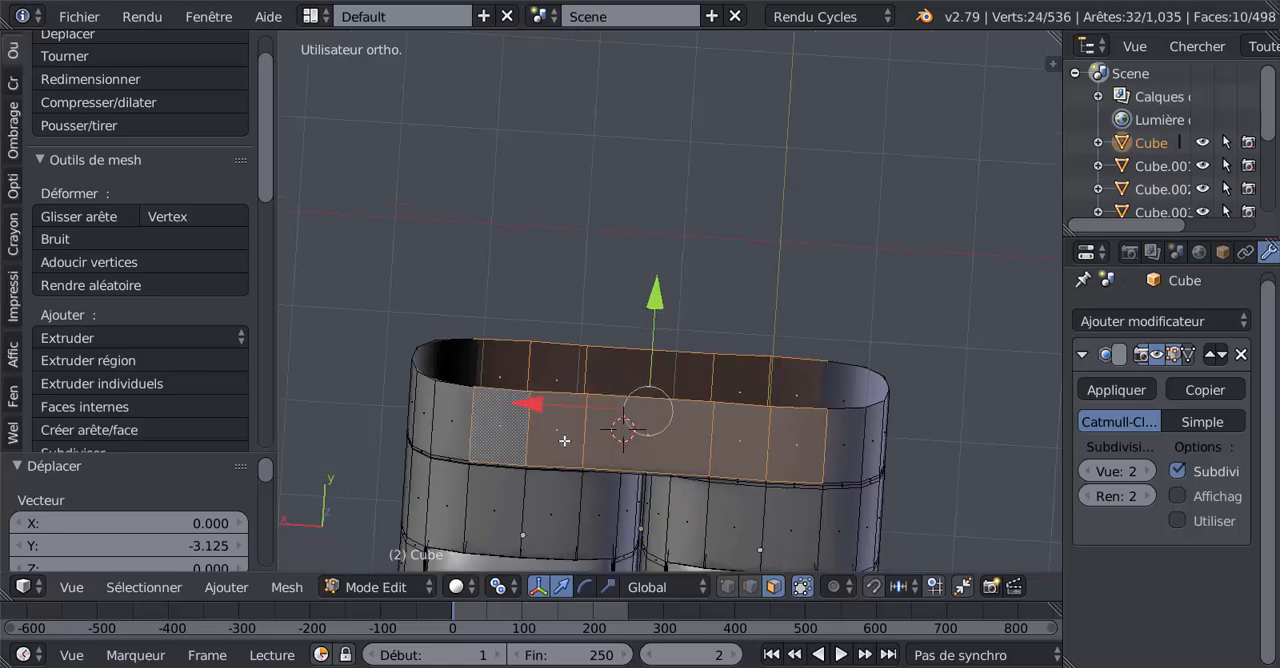
Flatten the selected rear band faces with LoopTools, leave Edit mode and examine the smoothed body.
middle_click_drag(564, 440, 660, 46)
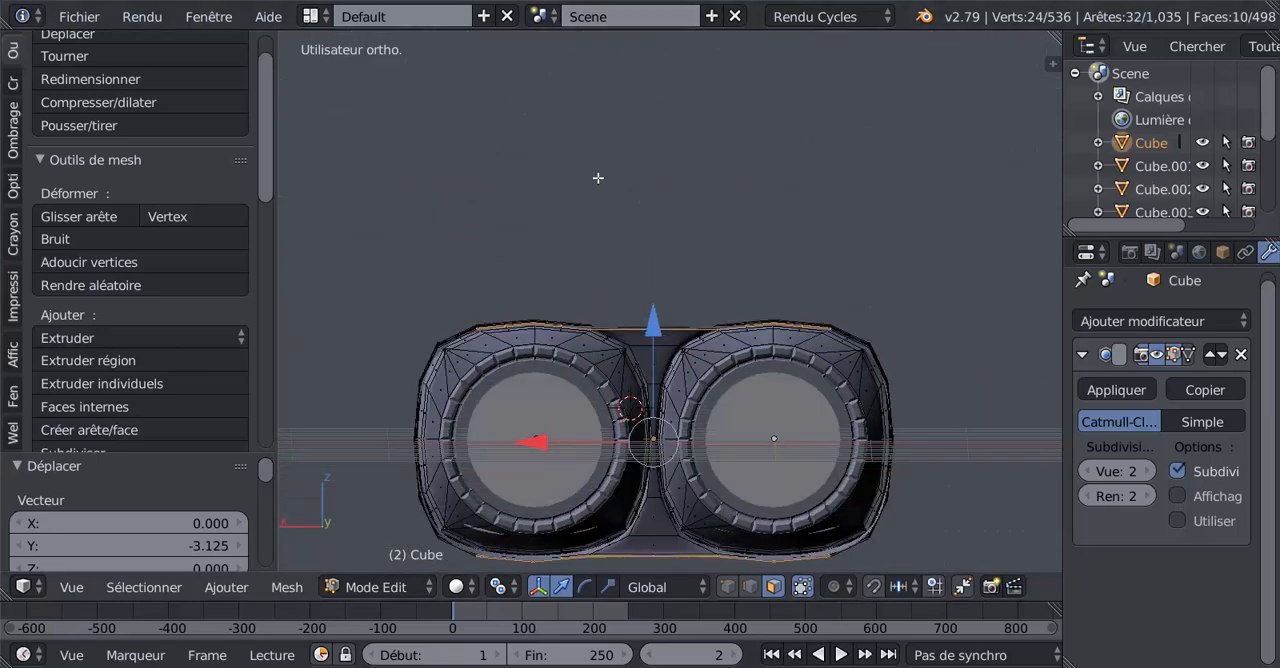
scroll(241, 220, "down", 10)
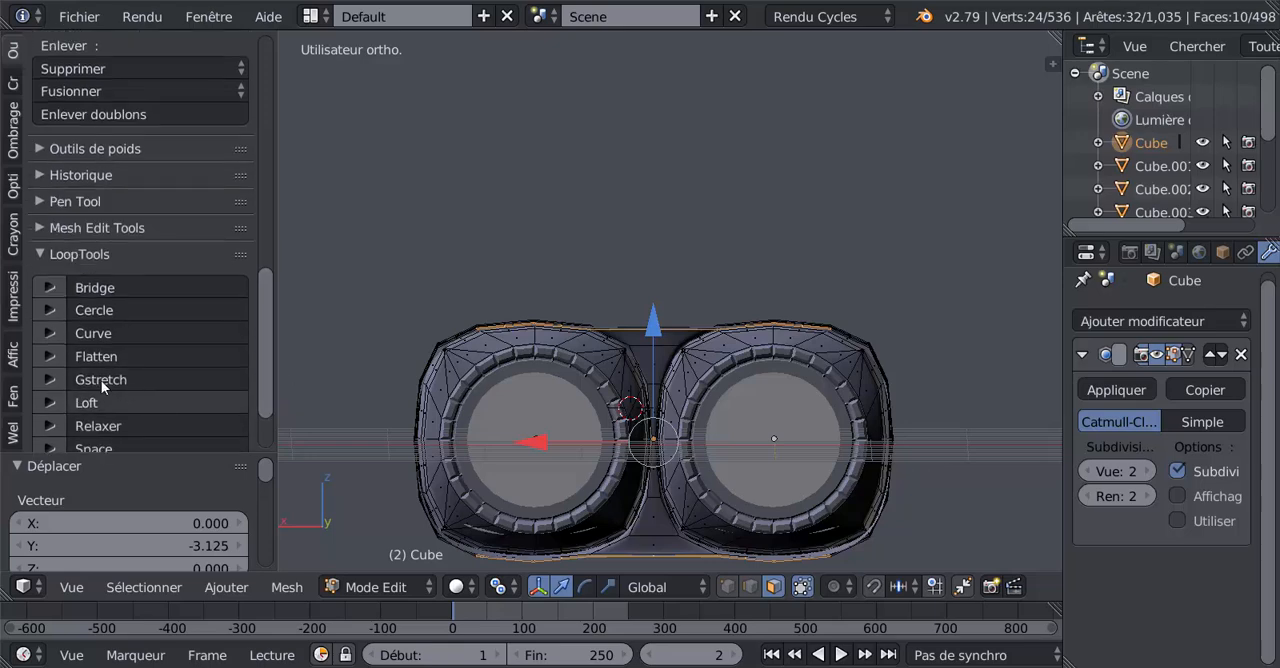
left_click(105, 352)
middle_click_drag(571, 203, 784, 393)
key("Tab")
middle_click_drag(783, 392, 469, 340)
middle_click_drag(668, 422, 541, 386)
Save the project under the new name DU TUTO N20 on the Desktop.
left_click(94, 12)
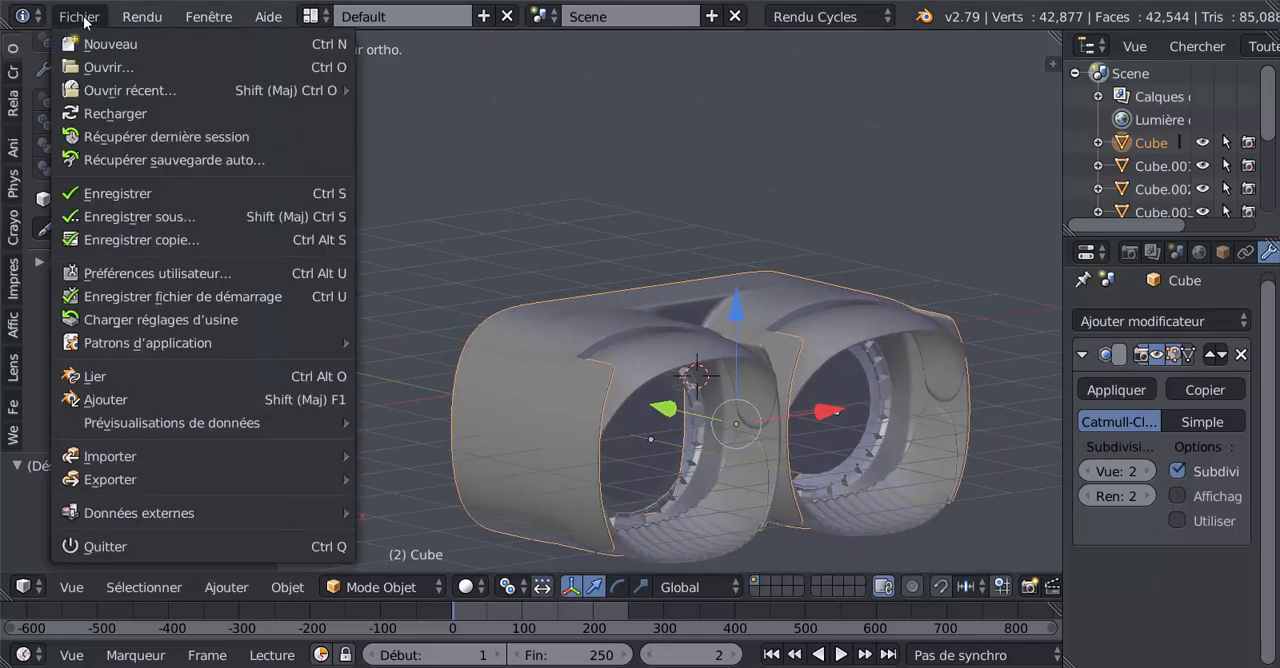
left_click(115, 216)
left_click(417, 100)
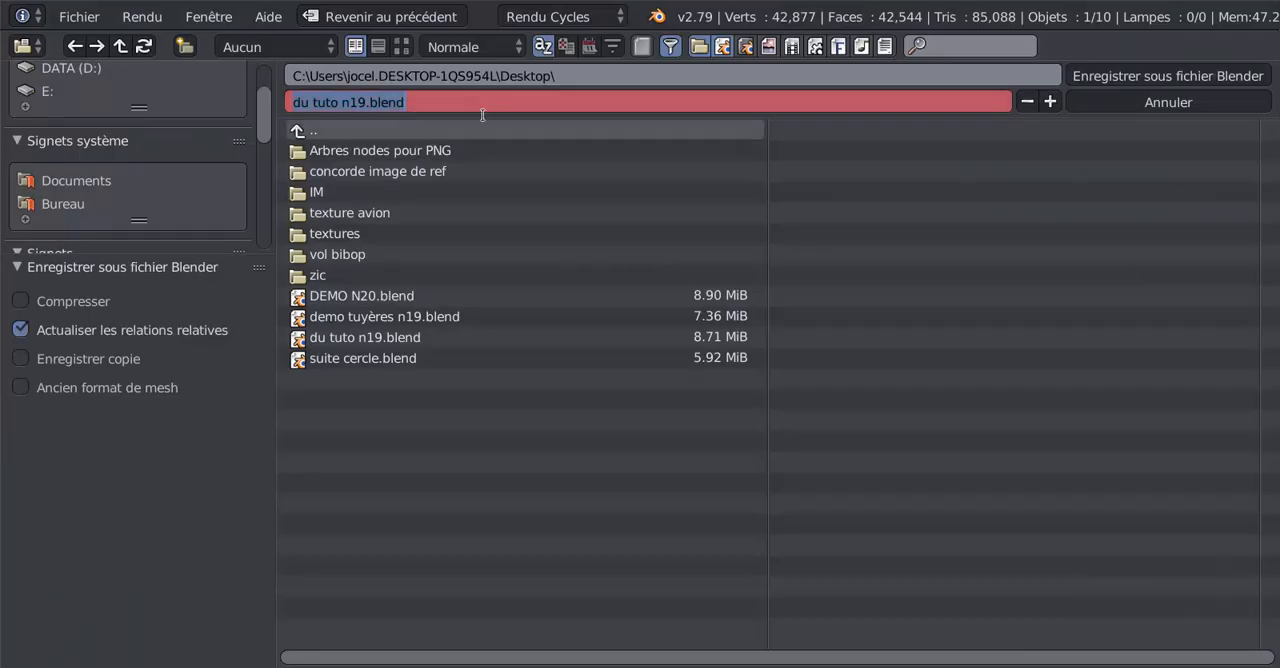
type("D")
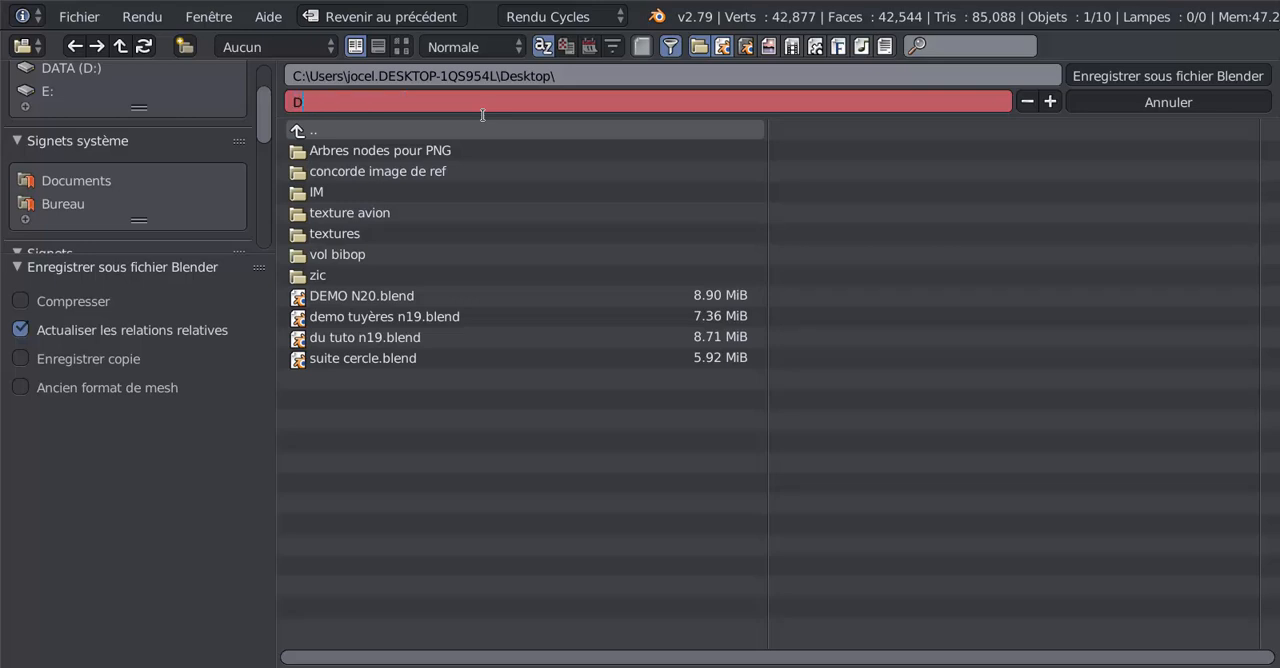
type("U TUTO N20")
key("Left")
key("Left")
left_click(1132, 75)
Examine the finished nozzle assembly from the front and oblique angles, close up on both duct openings.
scroll(853, 216, "down", 2)
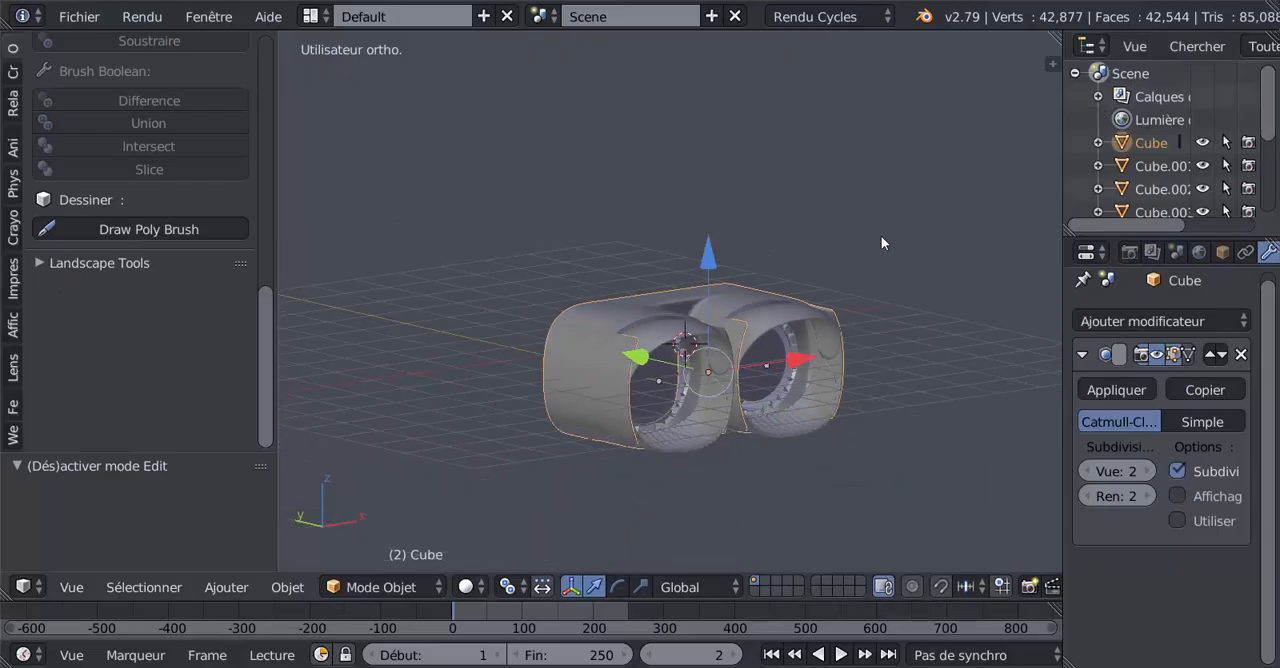
middle_click_drag(862, 295, 834, 256, "shift")
middle_click_drag(813, 301, 748, 330)
scroll(800, 272, "up", 2)
scroll(730, 330, "up", 2)
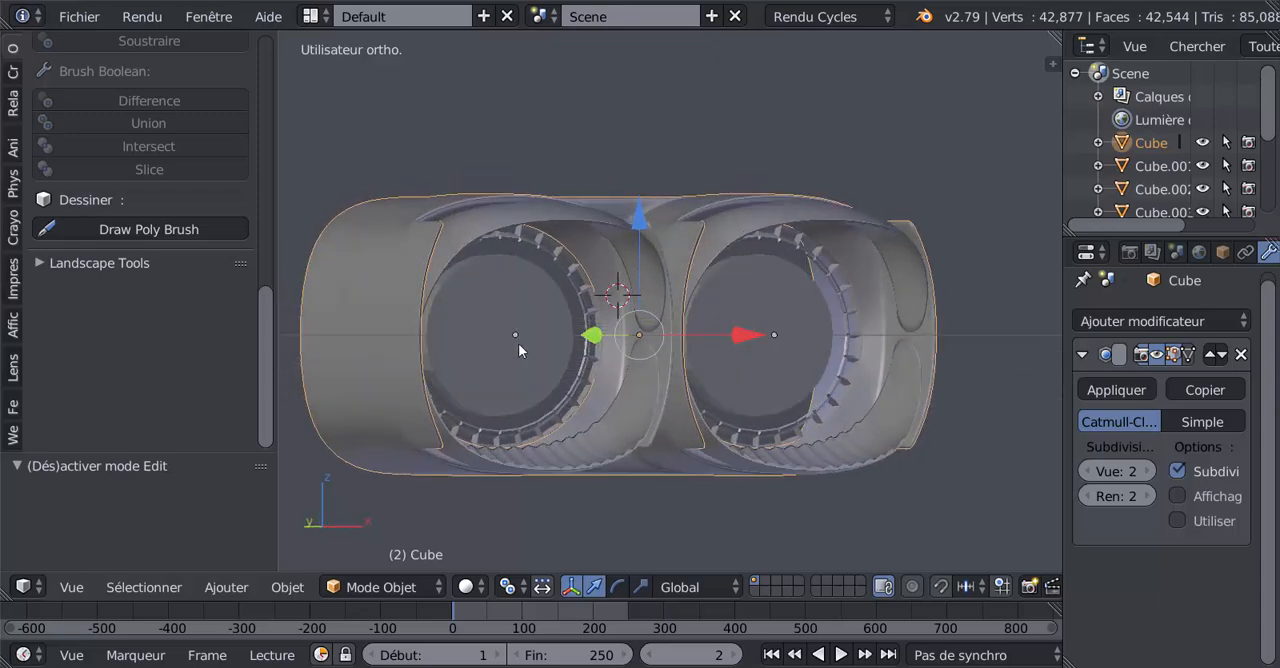
scroll(518, 343, "down", 3)
middle_click_drag(519, 337, 907, 417)
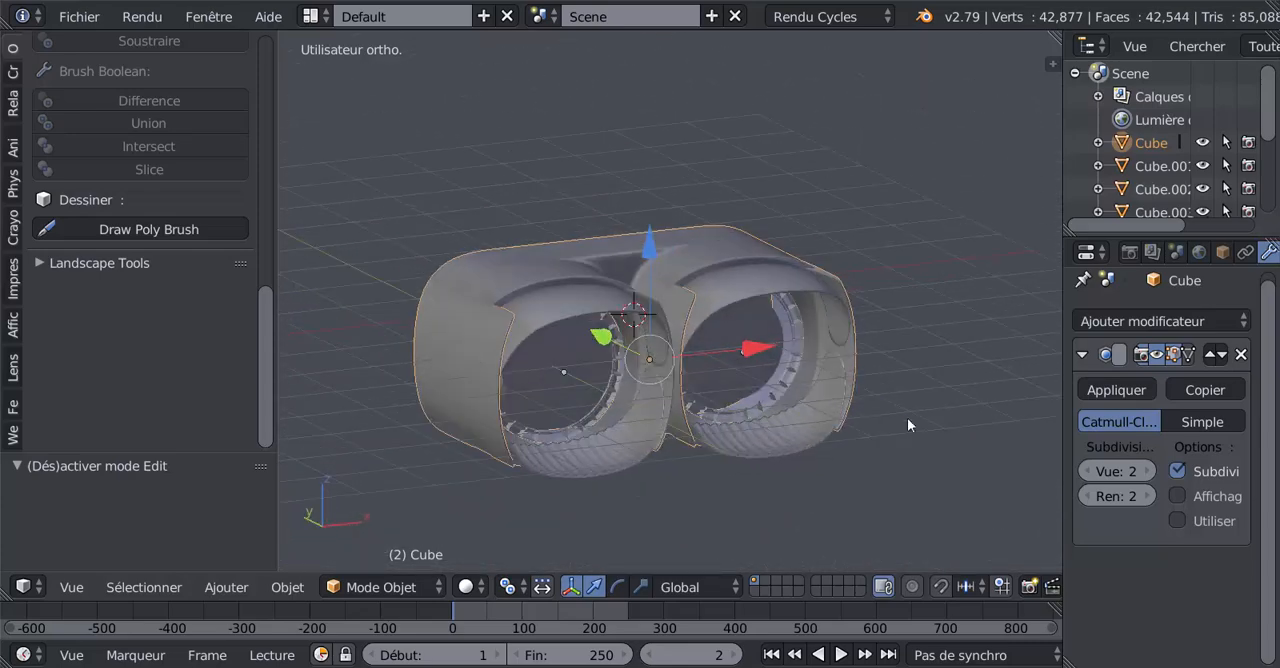
scroll(965, 404, "up", 3)
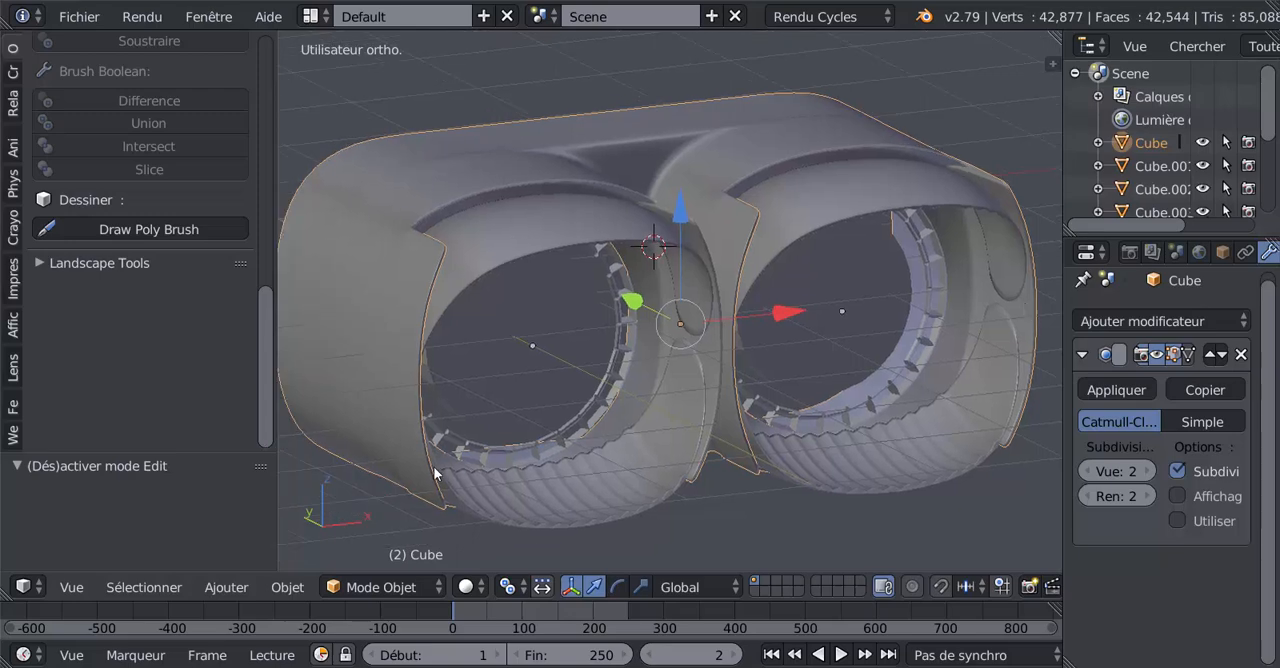
Enlarge the 3D view by narrowing the tool shelf and the outliner and properties area.
left_click_drag(274, 496, 168, 496)
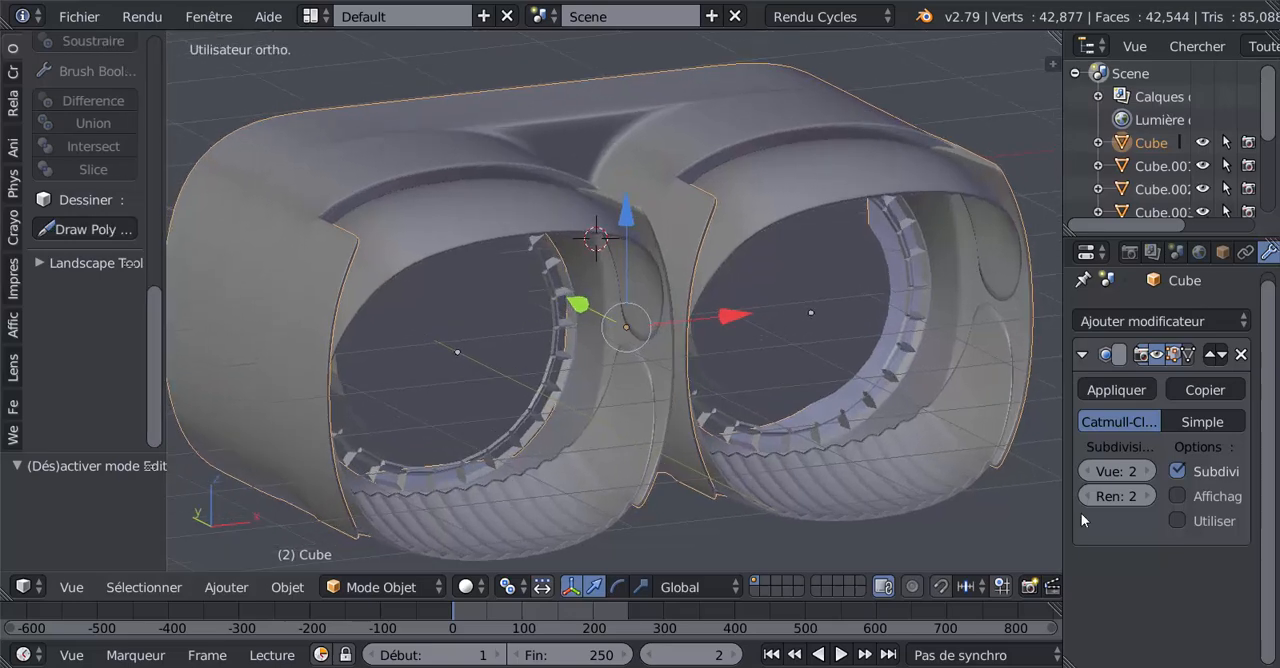
left_click_drag(1064, 506, 1151, 497)
middle_click_drag(1053, 441, 1104, 398, "shift")
scroll(1081, 426, "down", 1)
middle_click_drag(1038, 433, 987, 461, "shift")
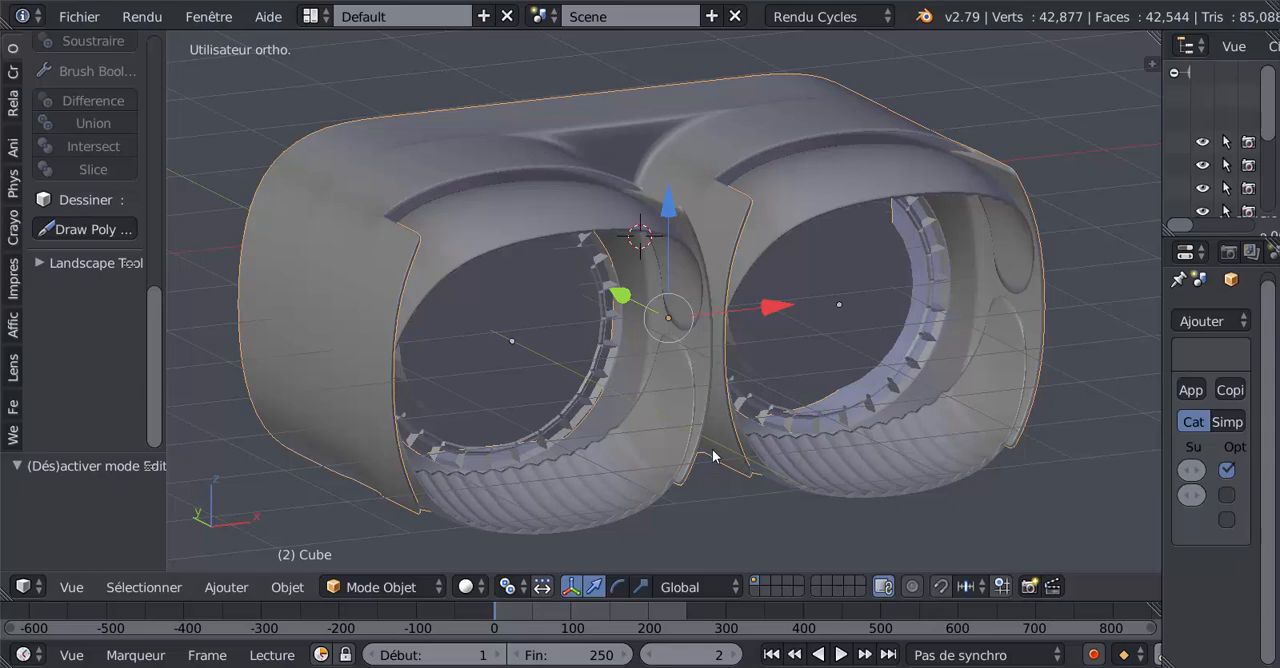
Examine the outer body's side and the nozzle outlets in the enlarged view.
scroll(712, 455, "up", 2)
scroll(688, 443, "down", 2)
middle_click_drag(681, 463, 751, 462)
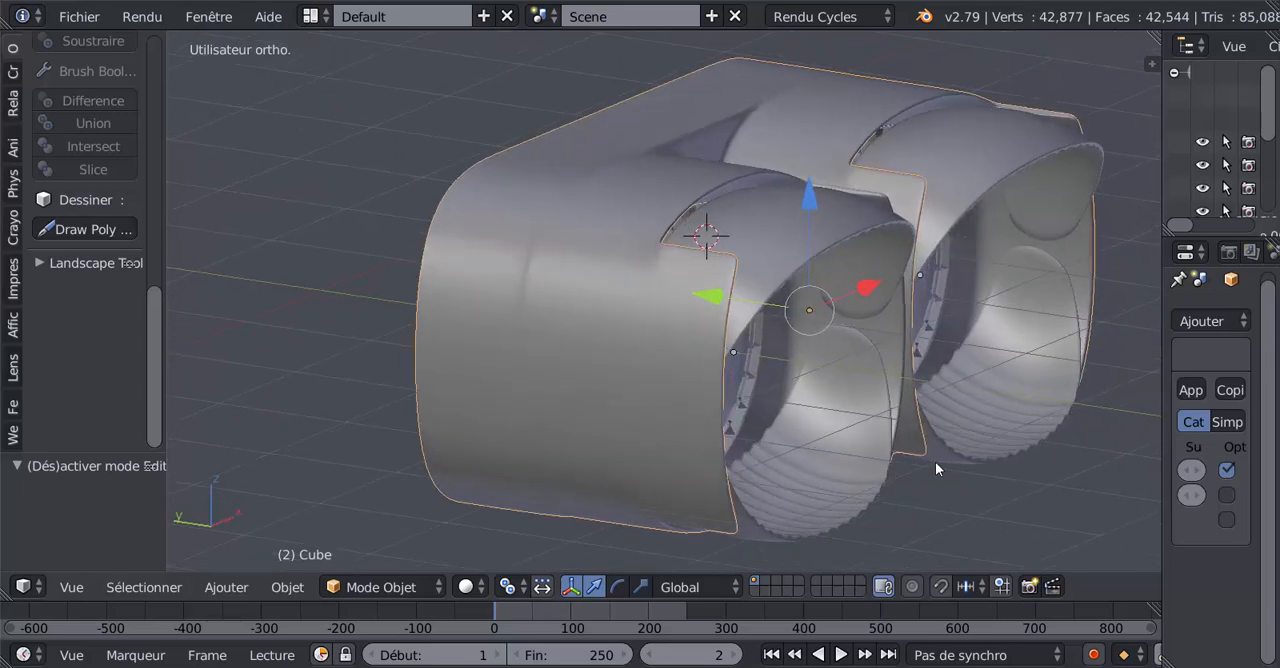
middle_click_drag(935, 461, 752, 468)
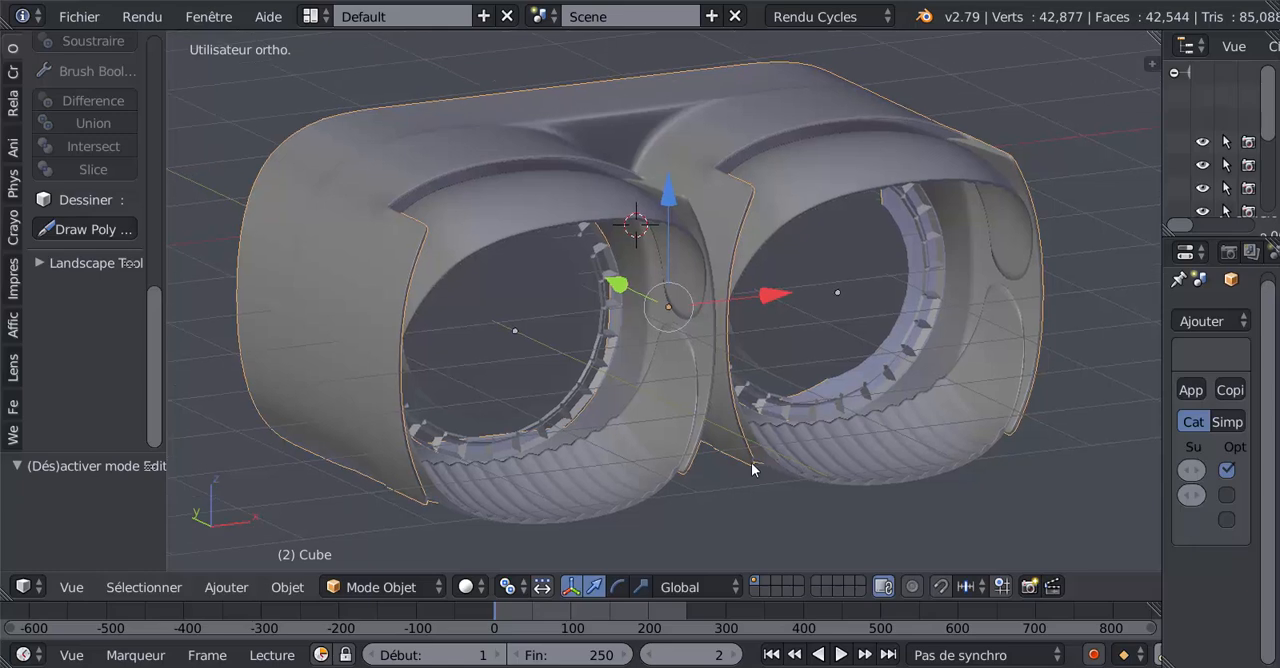